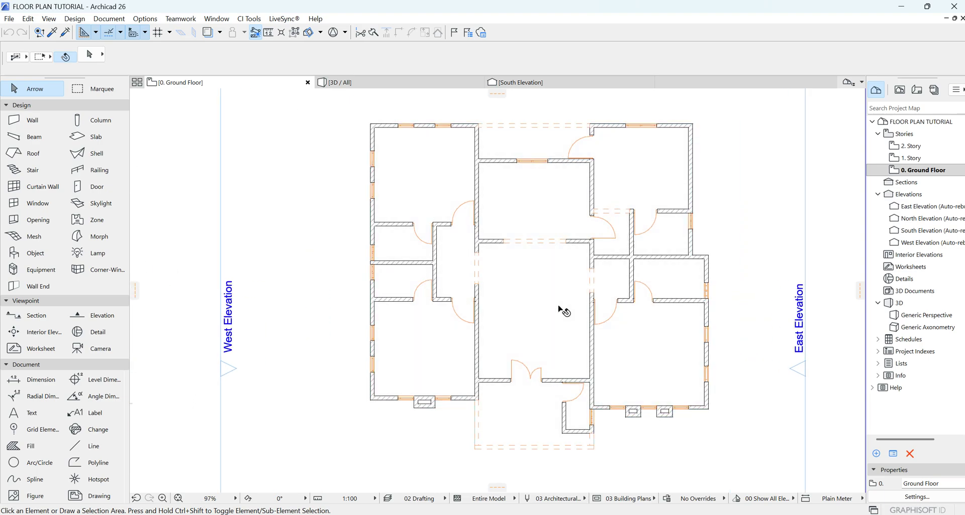
Step: Activate the Text tool and set its default text pen to black (pen 1)
scroll(559, 309, down, 2)
scroll(534, 326, up, 3)
scroll(535, 328, up, 1)
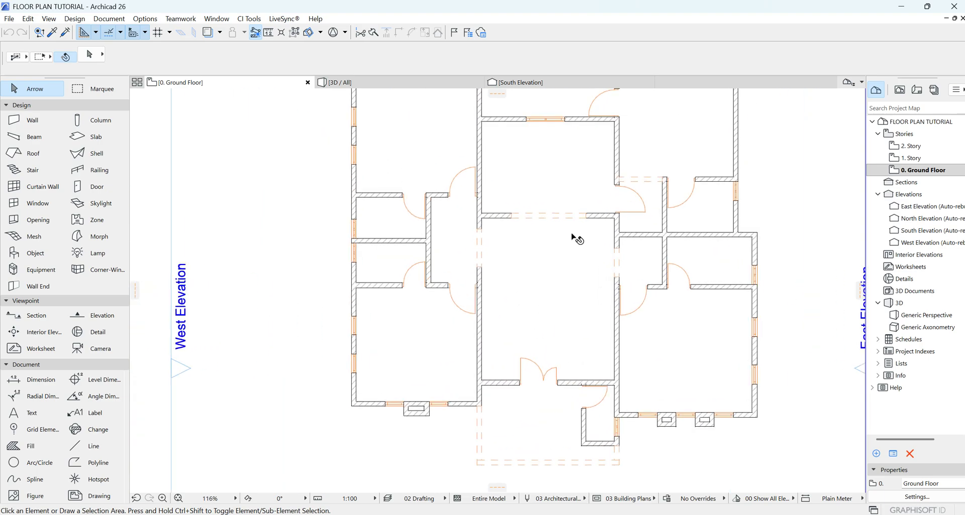
scroll(573, 261, down, 3)
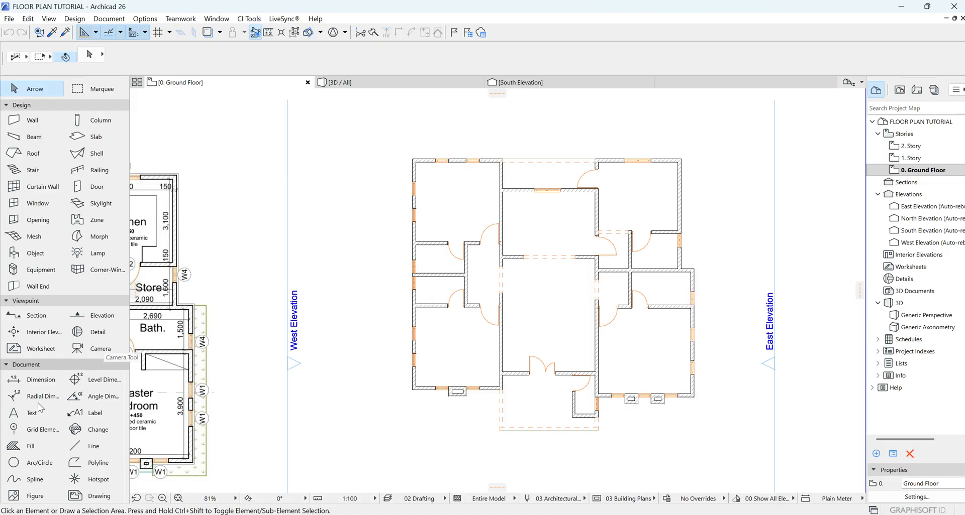
click(27, 414)
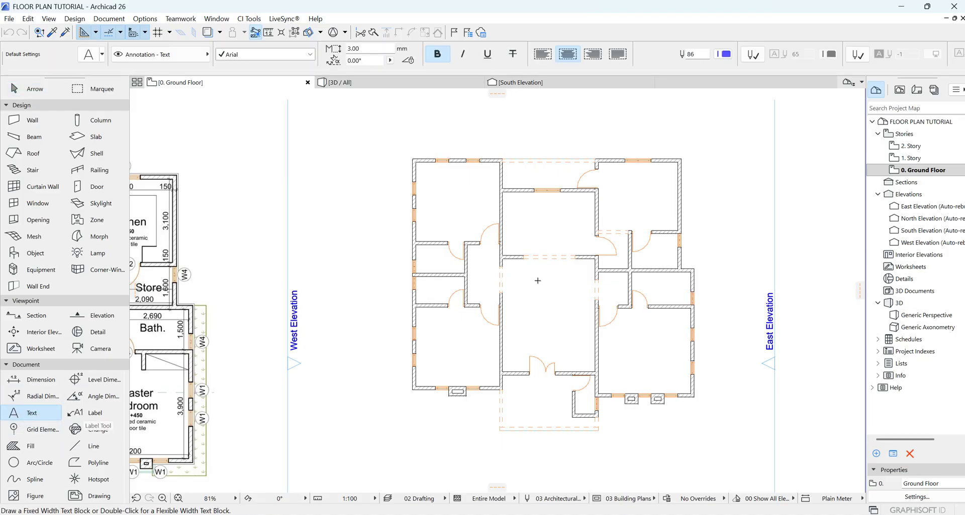
click(85, 55)
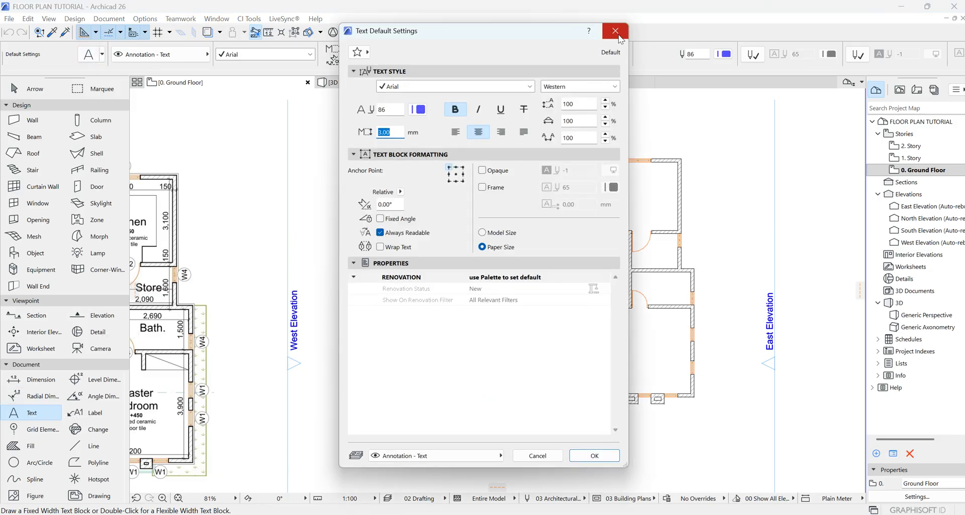
click(591, 458)
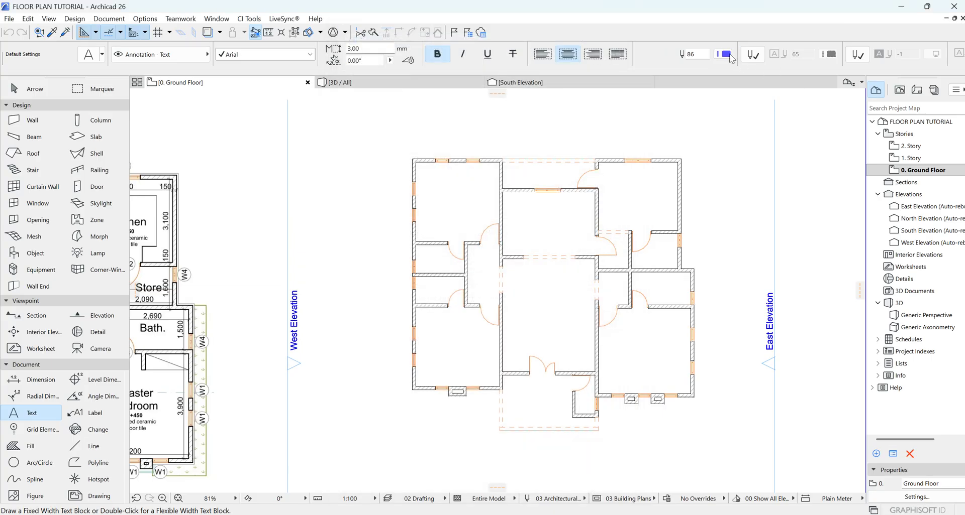
click(726, 55)
click(737, 43)
click(439, 54)
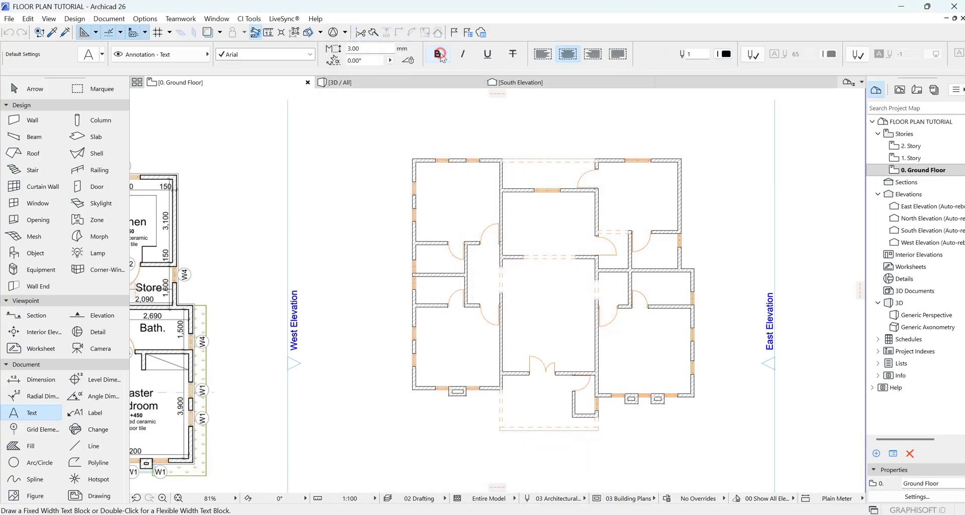
Step: Place the text label BEDROOM in the lower-left room of the ground floor plan
scroll(443, 334, up, 4)
click(442, 332)
text(B)
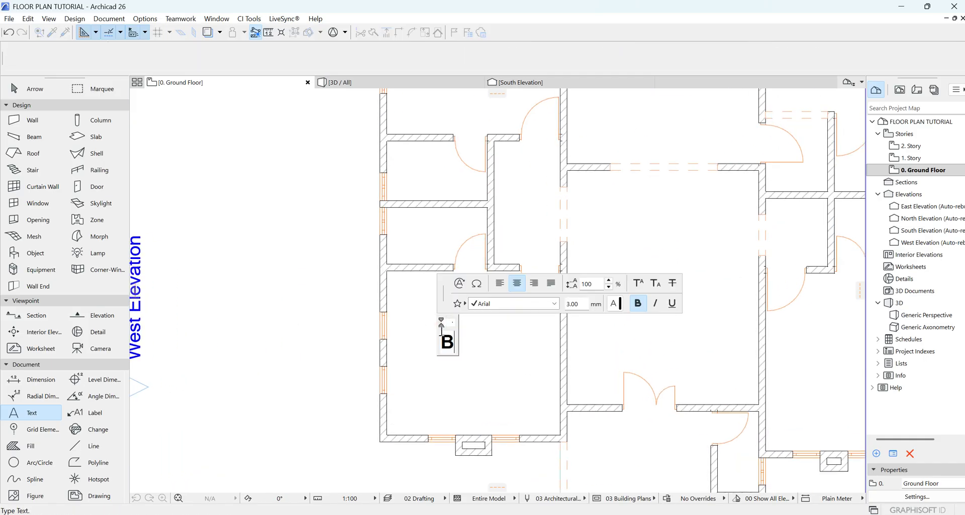
text(EDROOM)
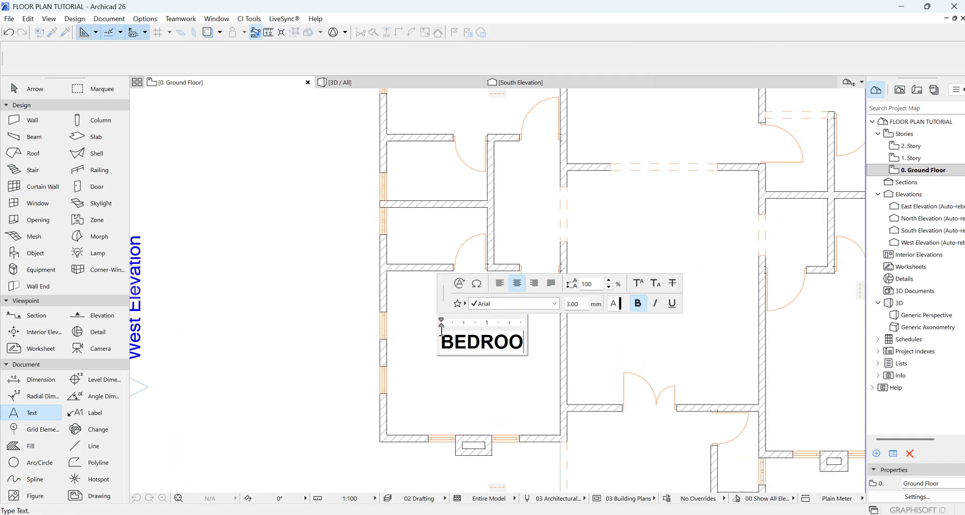
click(477, 391)
Step: Place the text label BEDROOM in the upper-left room of the plan
scroll(477, 395, down, 3)
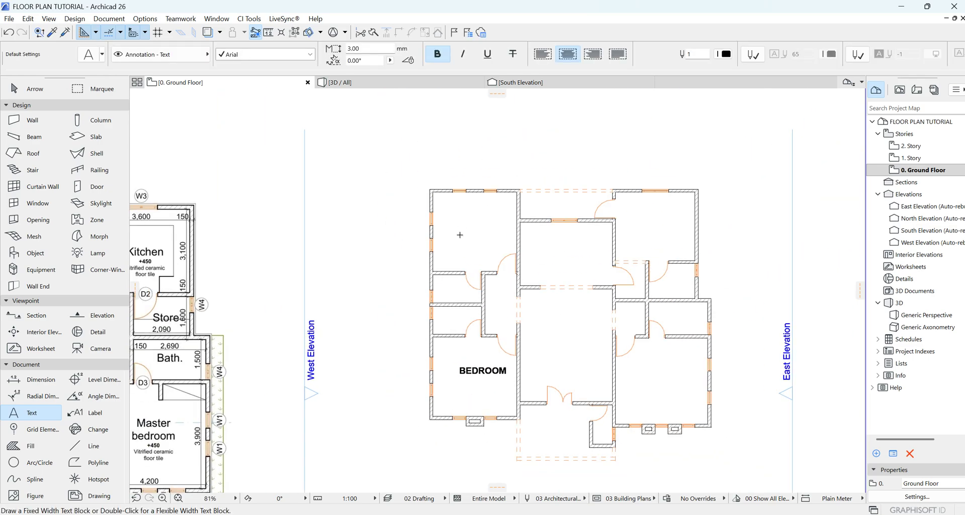
click(455, 232)
text(BE)
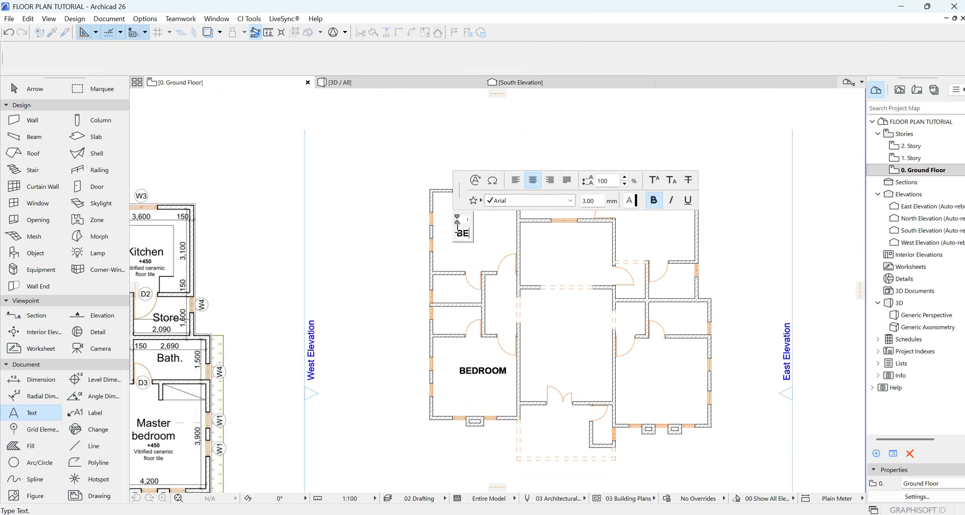
text(DRO)
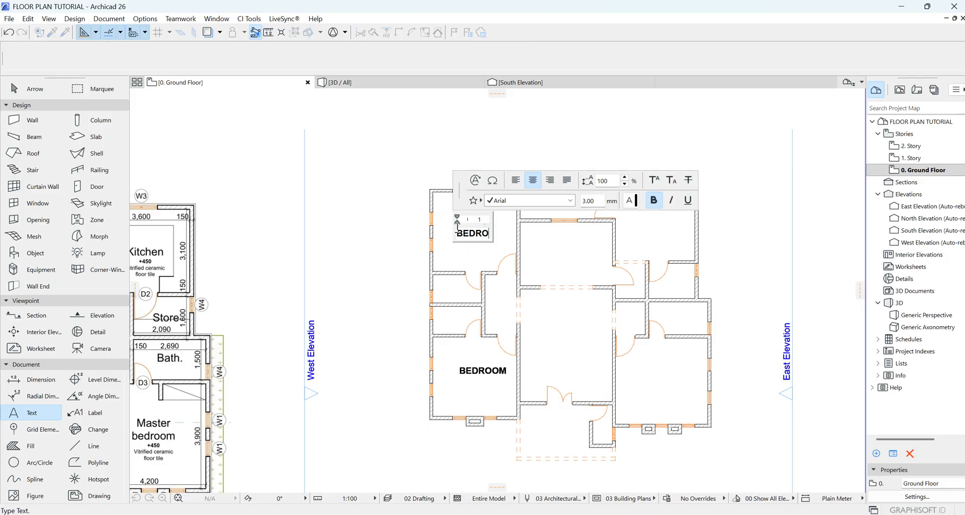
text(OM)
click(473, 259)
Step: Label the small room directly below the upper-left bedroom as BATH and shift the label slightly to centre it
scroll(455, 295, up, 3)
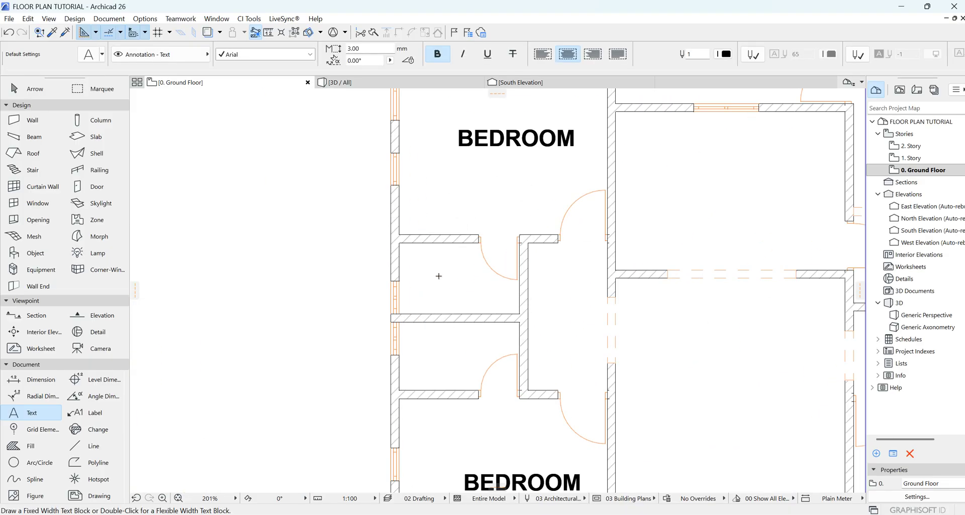
click(435, 275)
text(BATH)
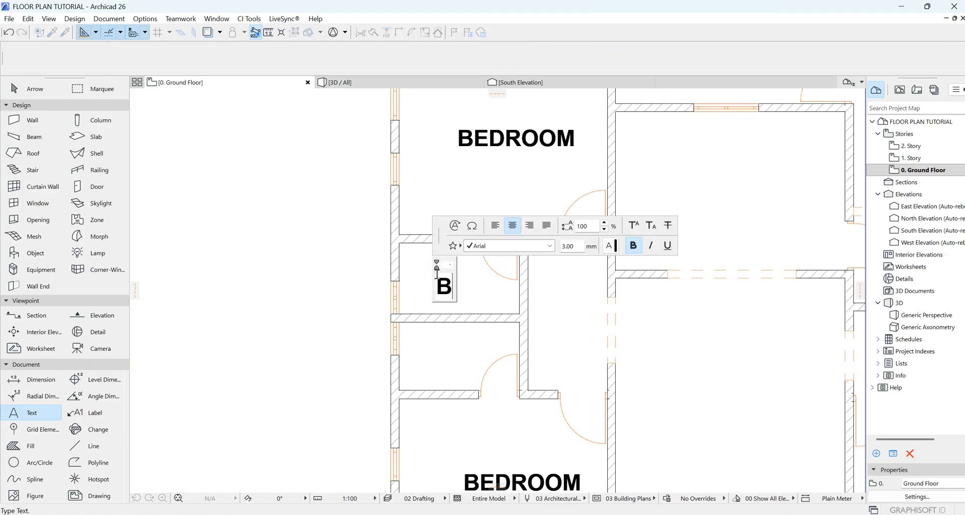
click(458, 339)
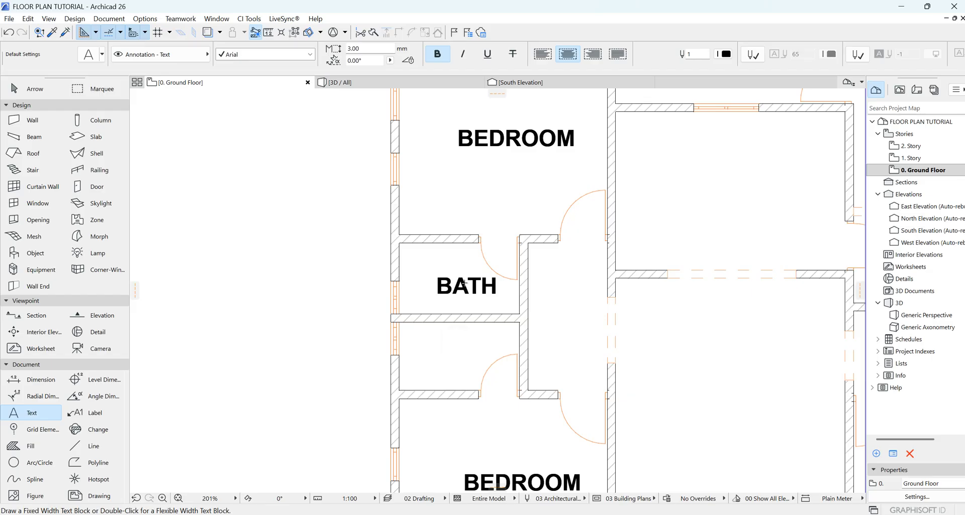
key(Escape)
click(466, 286)
click(467, 287)
click(459, 285)
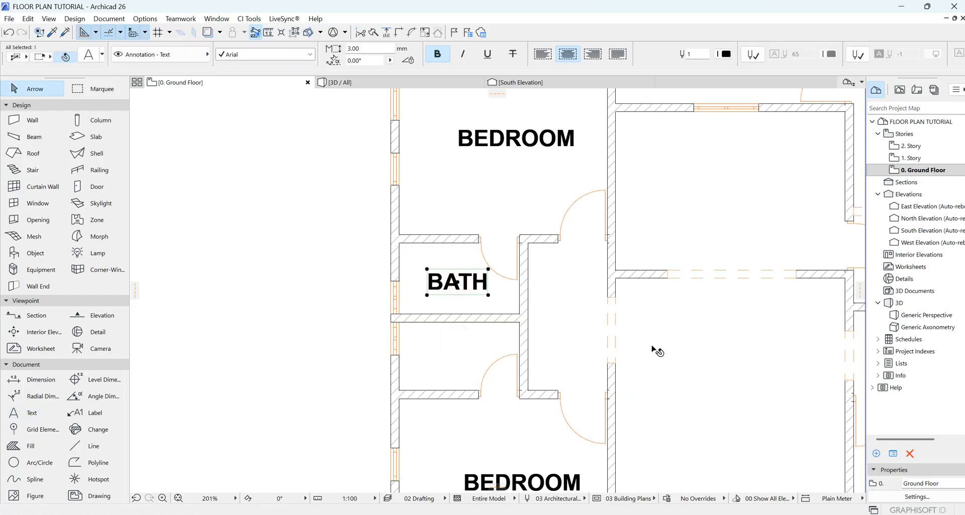
Step: Reposition the upper and lower BEDROOM labels so they sit centrally in their rooms
scroll(643, 301, down, 2)
click(574, 227)
click(574, 227)
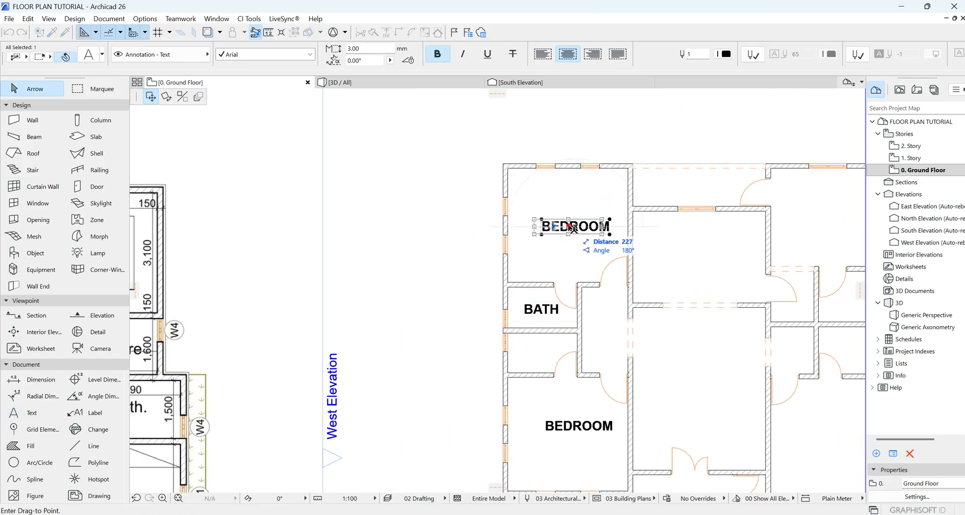
click(567, 227)
scroll(591, 274, down, 1)
middle_drag(592, 274, 584, 134)
scroll(579, 248, up, 1)
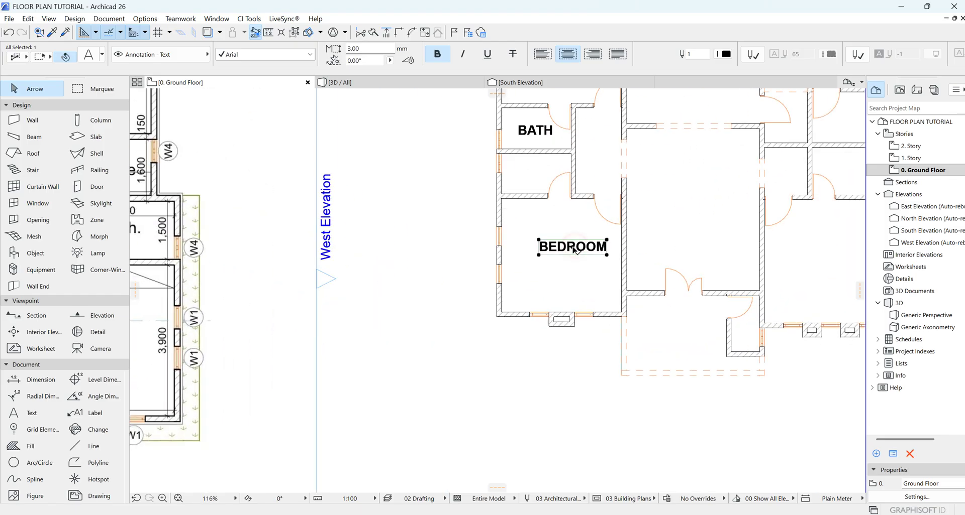
click(569, 257)
Step: Drag multiple copies of the BATH label into the adjacent lower bathroom and the bathroom on the plan's east side
scroll(533, 347, down, 2)
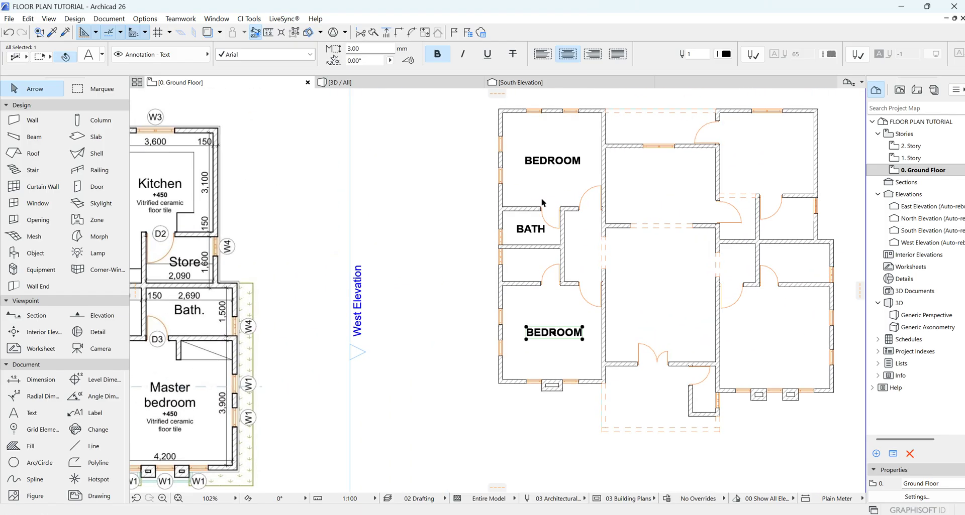
scroll(525, 246, up, 3)
click(522, 245)
right_click(526, 244)
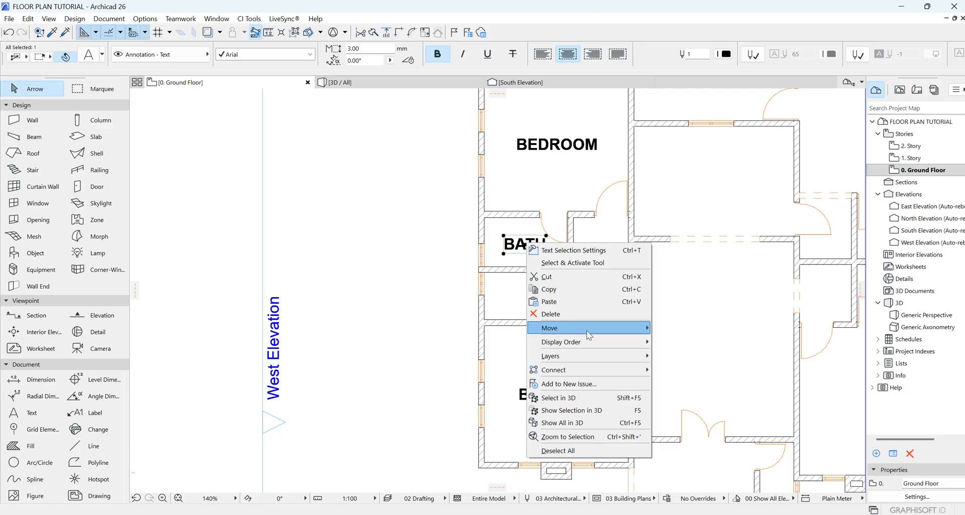
mouse_move(586, 329)
click(676, 419)
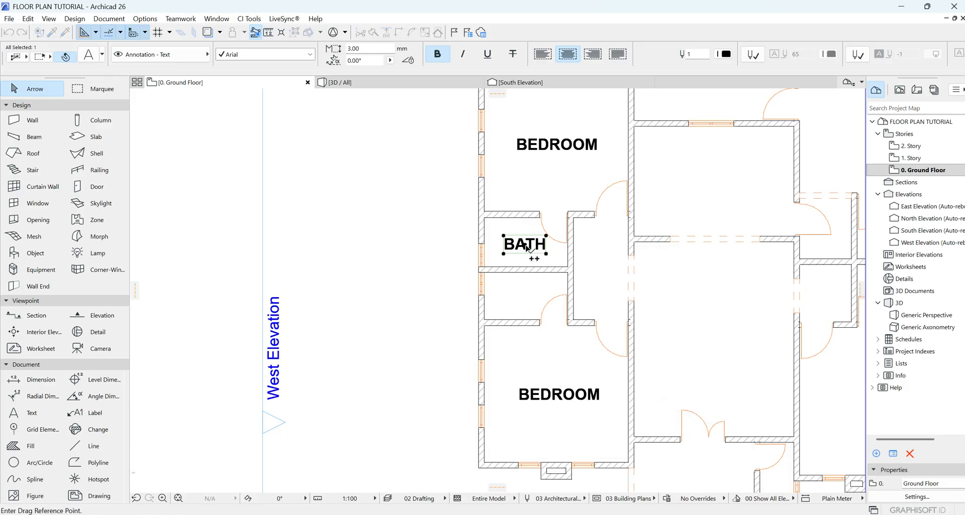
click(523, 244)
scroll(393, 263, down, 3)
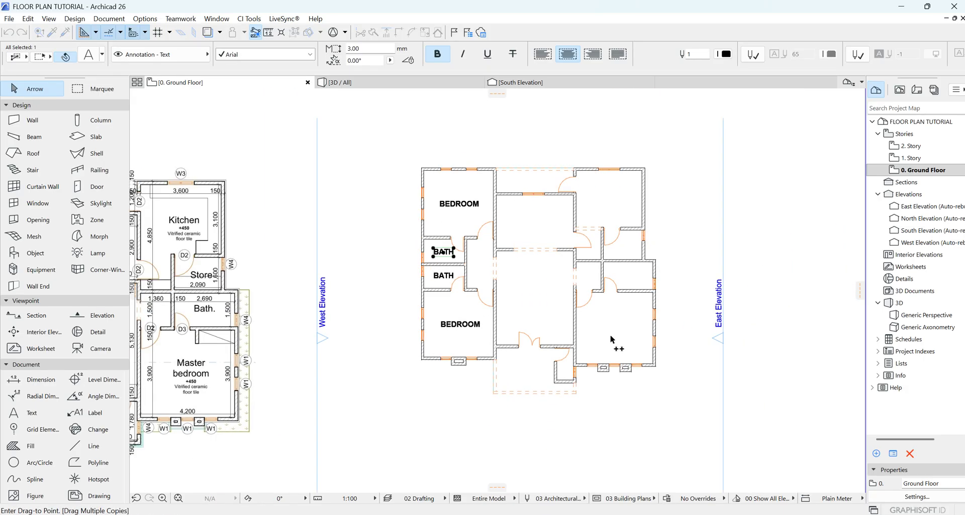
scroll(642, 290, up, 3)
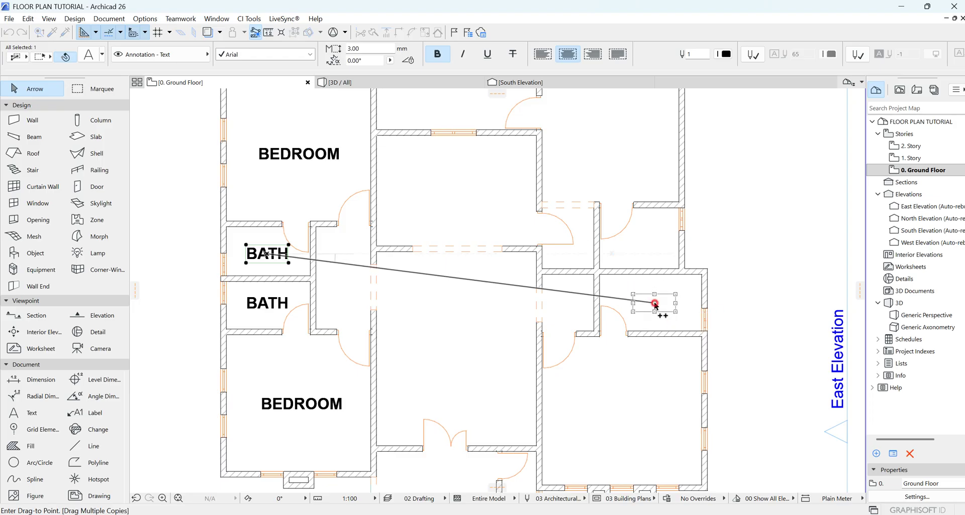
click(655, 302)
key(Escape)
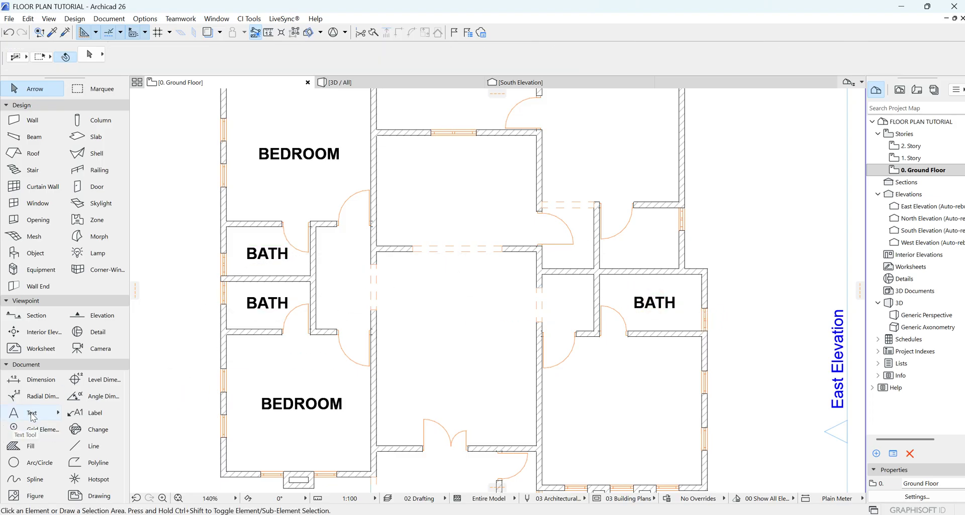
Step: Place the text label STORE in the small room directly above the east bathroom
click(32, 415)
double_click(625, 229)
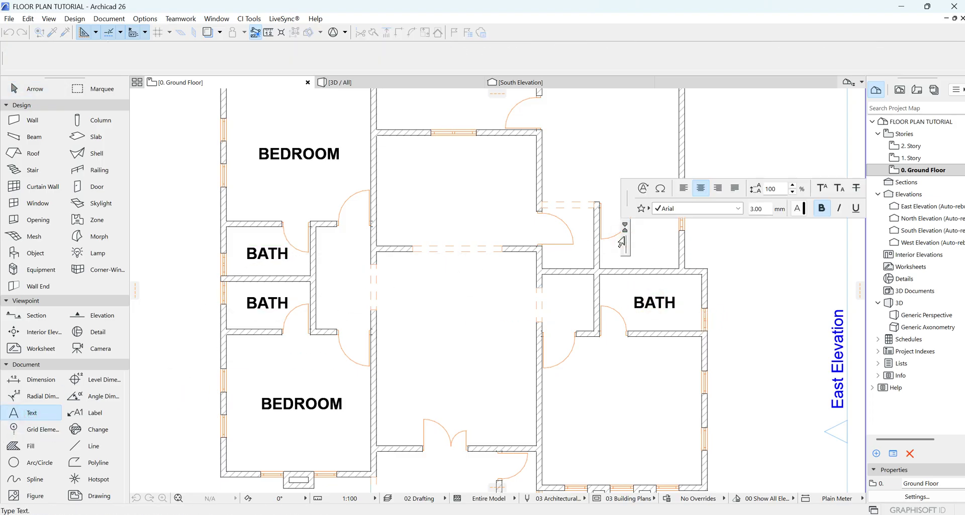
text(STO)
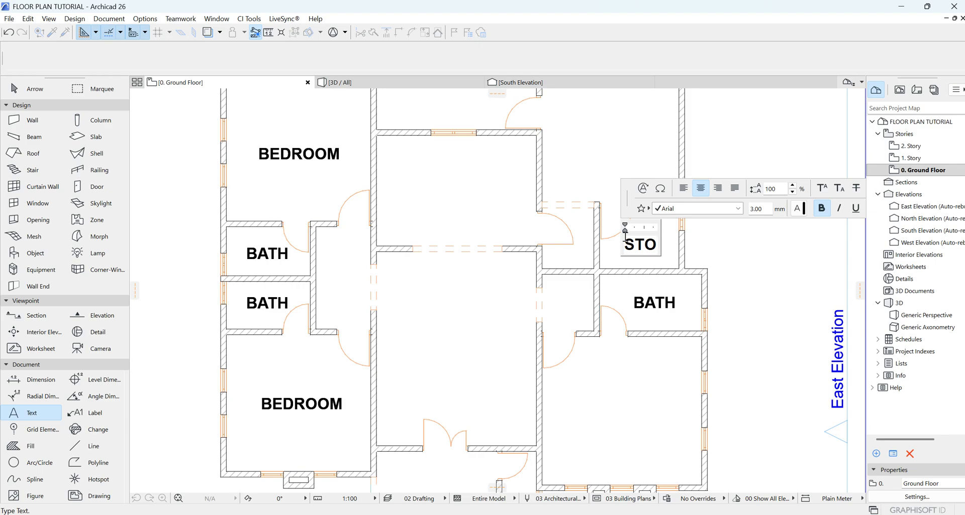
text(RE)
click(640, 288)
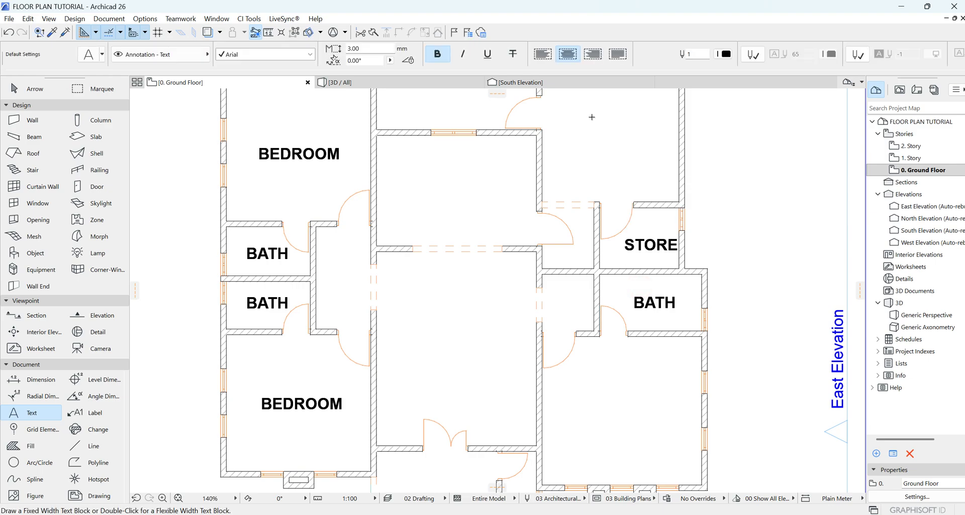
Step: Place the text label KITCHEN in the upper-right room of the plan
scroll(594, 315, down, 4)
scroll(594, 184, up, 3)
click(597, 266)
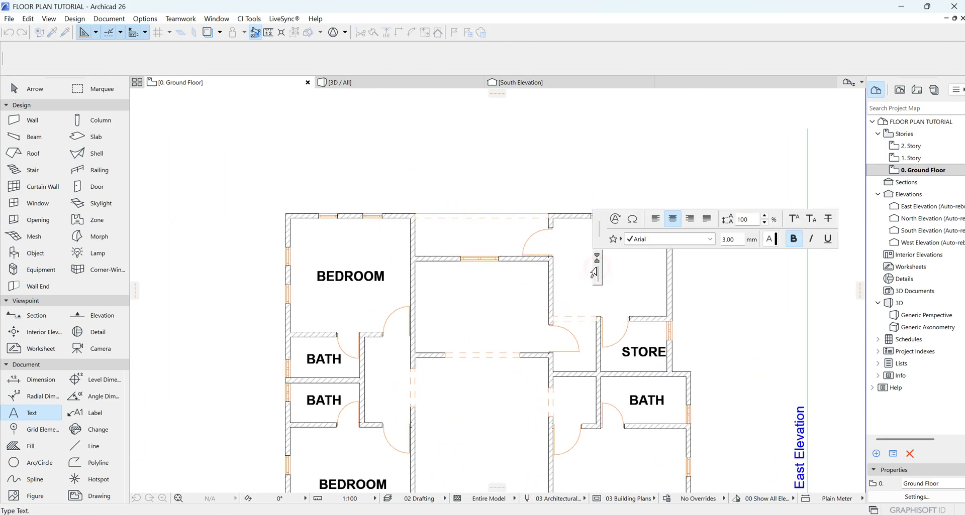
text(KITC)
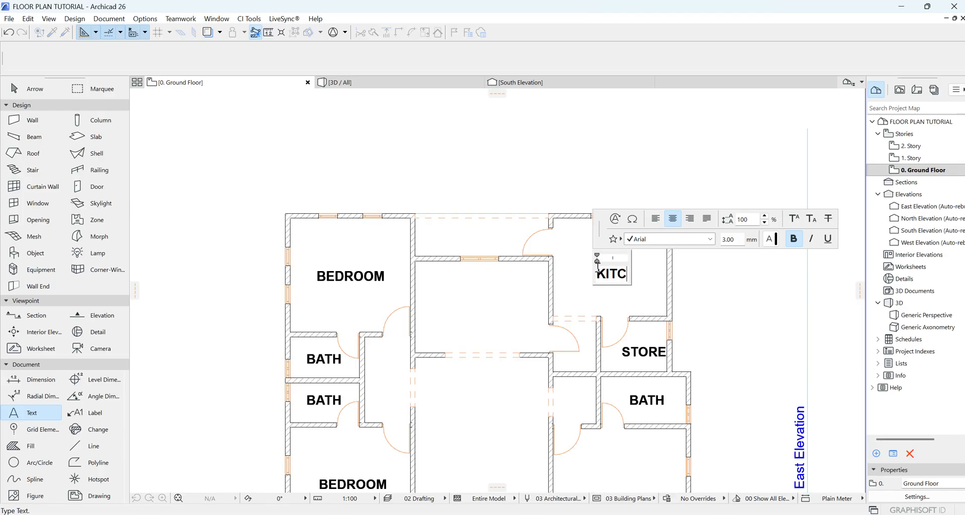
text(HEN)
click(498, 248)
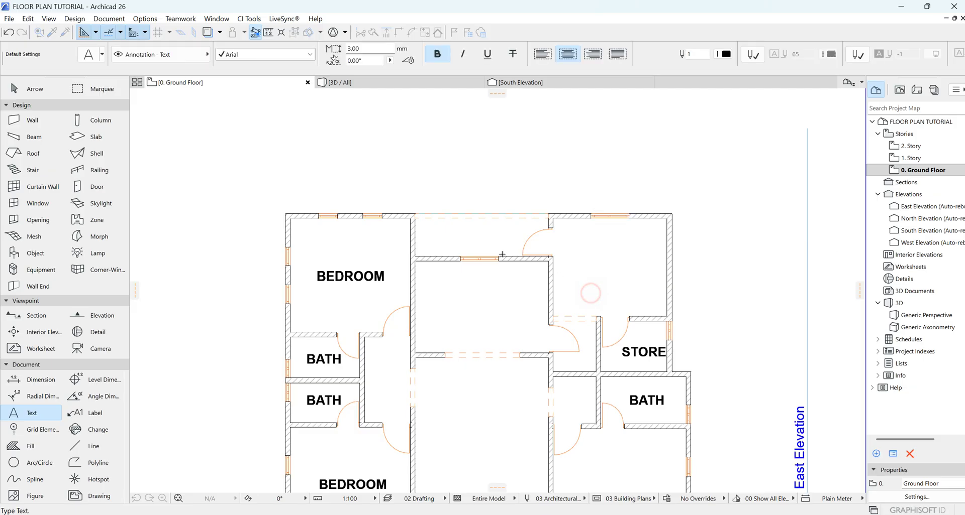
Step: Place the text label VERANDER in the open area at the top centre of the plan
click(463, 227)
text(VE)
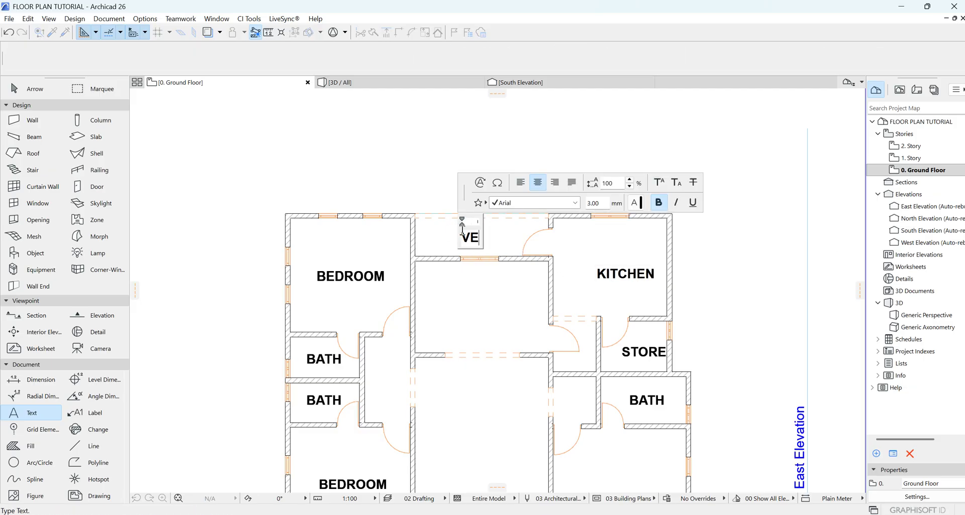
text(RANDER)
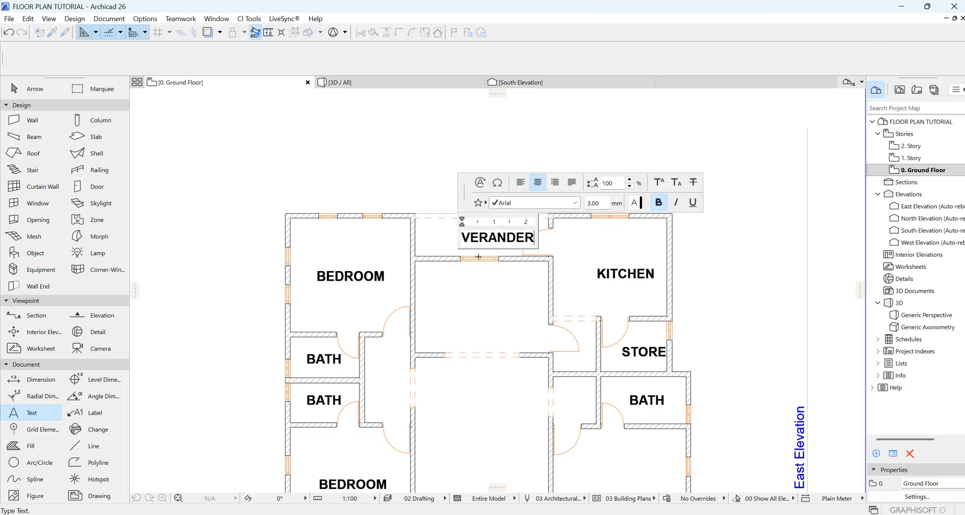
click(480, 298)
Step: Place the text label ENTRANCE in the front porch area below the double door
scroll(551, 189, down, 2)
scroll(511, 310, up, 3)
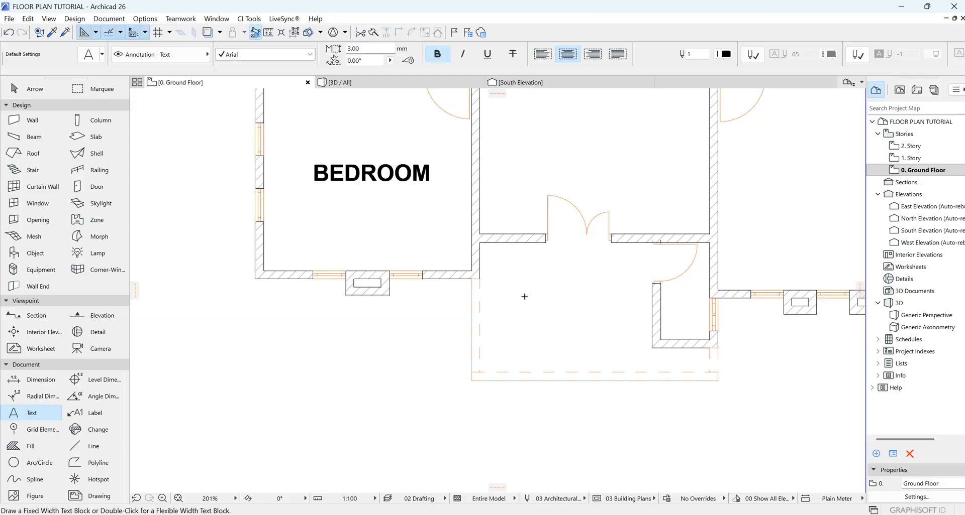
click(524, 289)
click(524, 289)
text(EN)
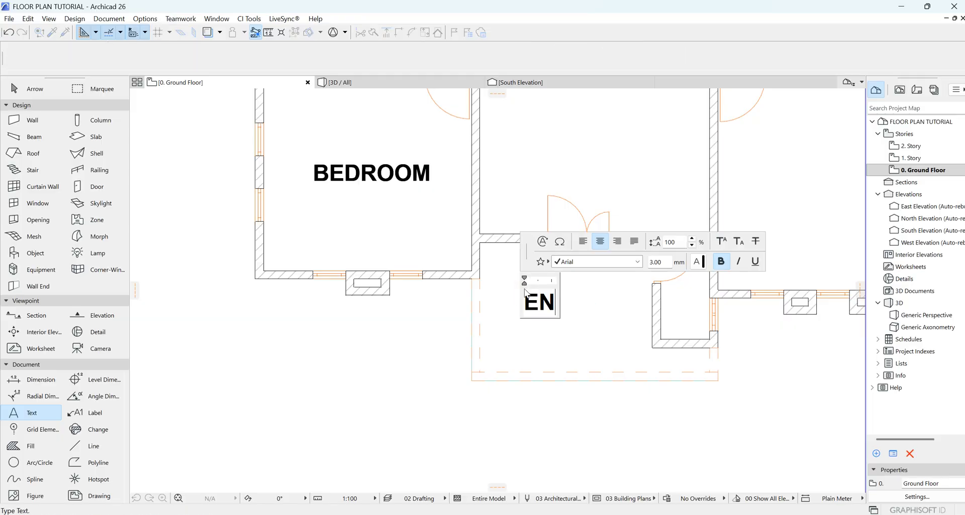
text(TRANCE)
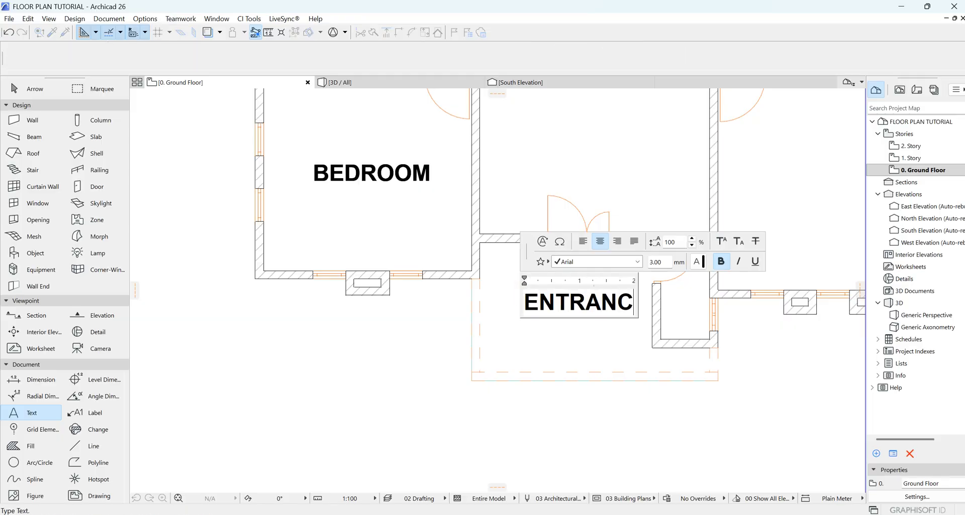
click(555, 340)
Step: Place the two-line text label LIVING ROOM in the large central room north of the entrance double door
scroll(555, 340, down, 2)
click(555, 190)
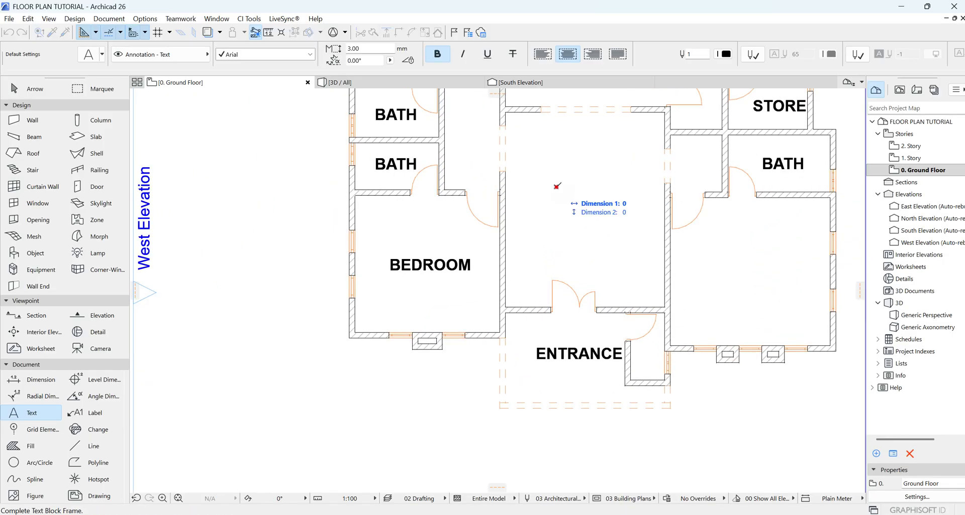
click(554, 193)
text(LIVING)
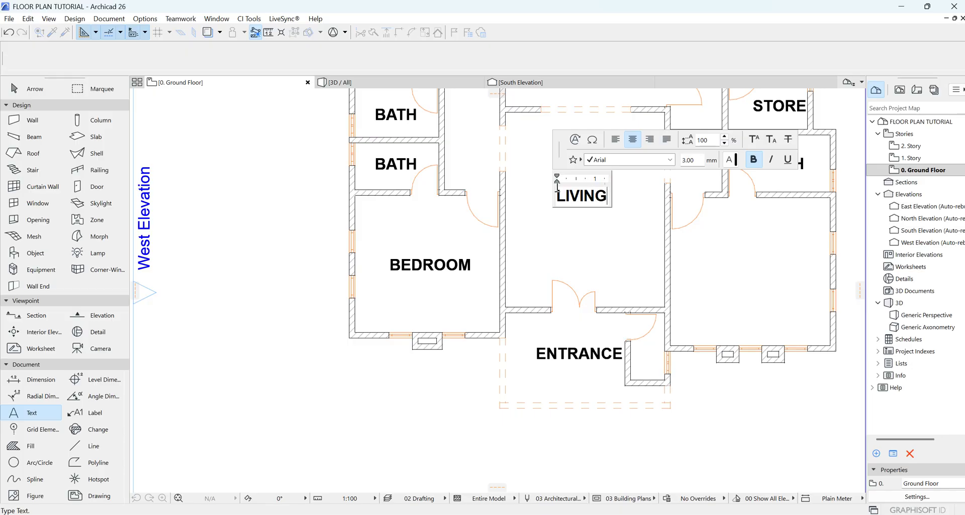
key(Return)
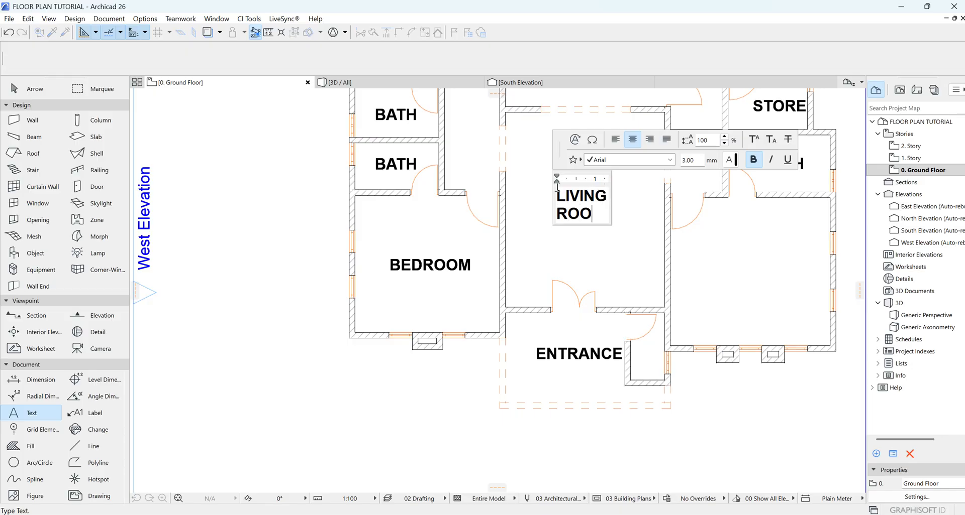
click(593, 247)
Step: Place the two-line text label MASTER BEDROOM in the southeast room and shift it slightly northwest towards the room's centre
double_click(724, 254)
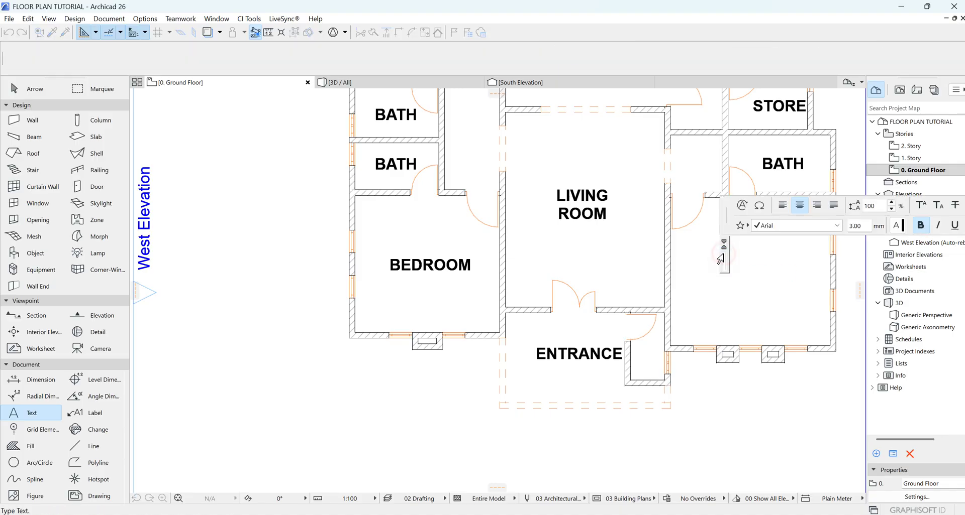
text(,)
key(BackSpace)
text(MASTER)
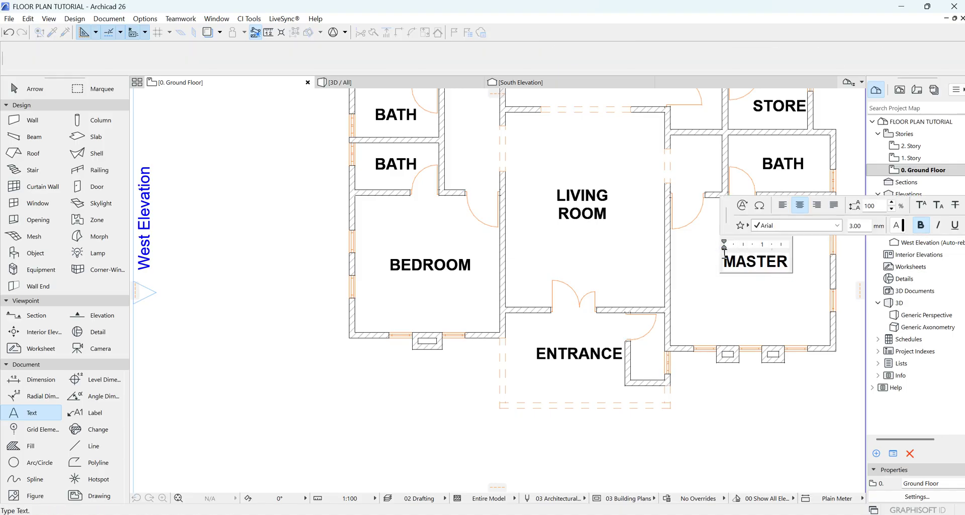
key(Return)
text(BEDR)
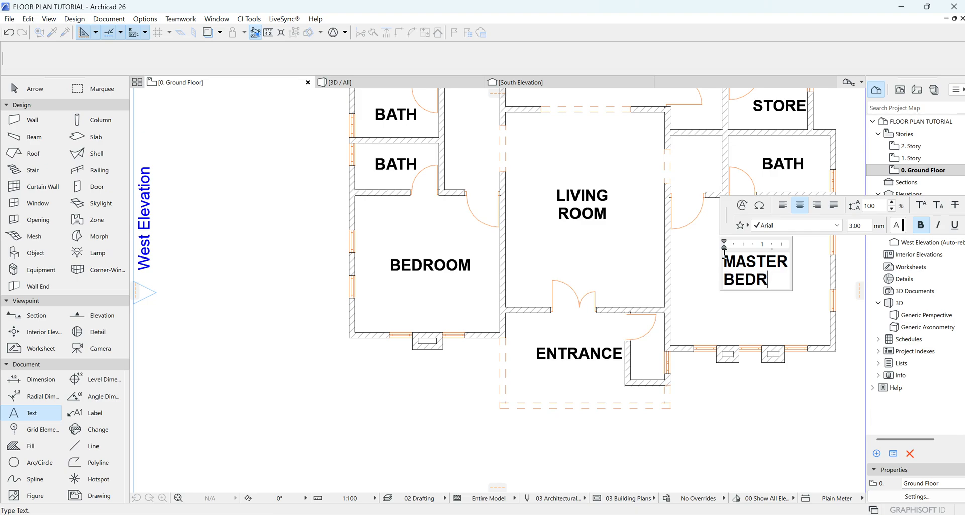
text(OOM)
click(745, 318)
key(Escape)
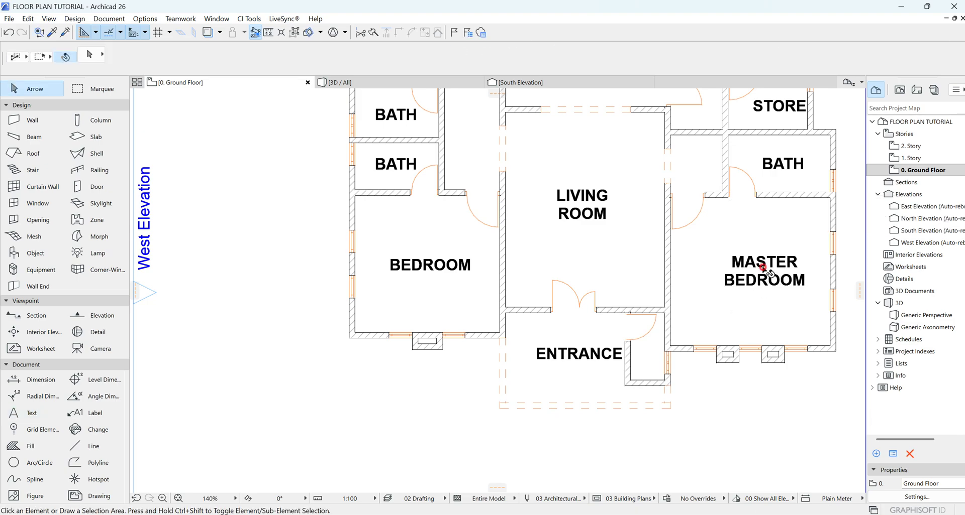
click(764, 269)
drag(764, 270, 752, 263)
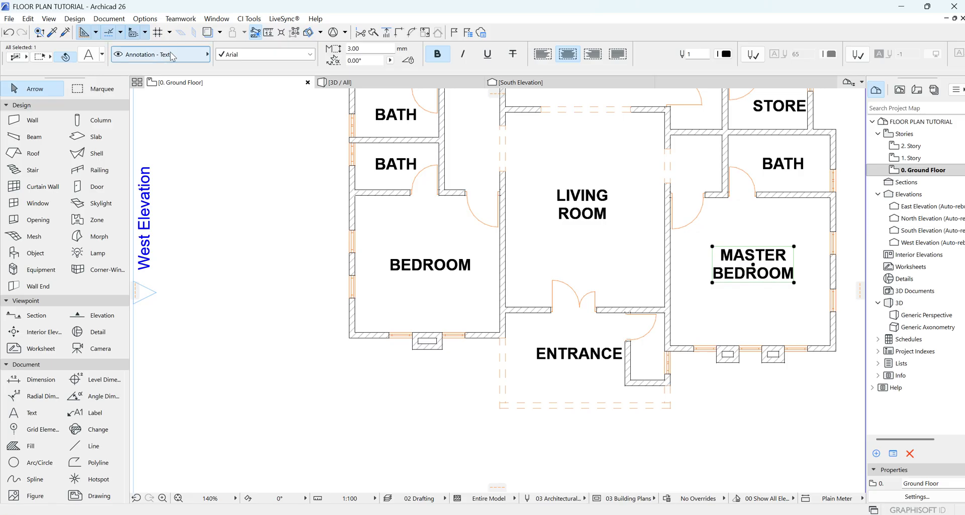
Step: Try the fonts Calisto MT and Dubai on the MASTER BEDROOM label and return it to Arial
click(310, 56)
scroll(250, 282, down, 10)
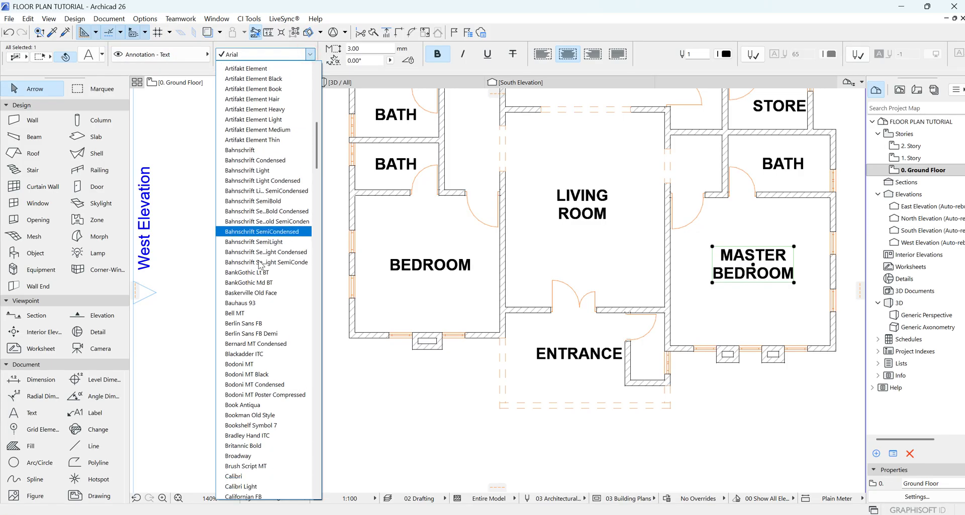
click(248, 280)
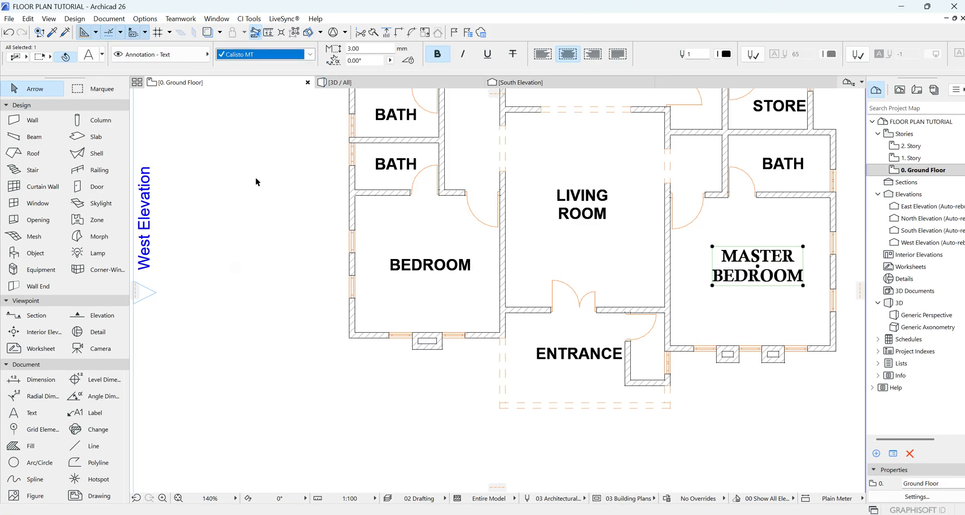
click(307, 56)
scroll(280, 381, down, 10)
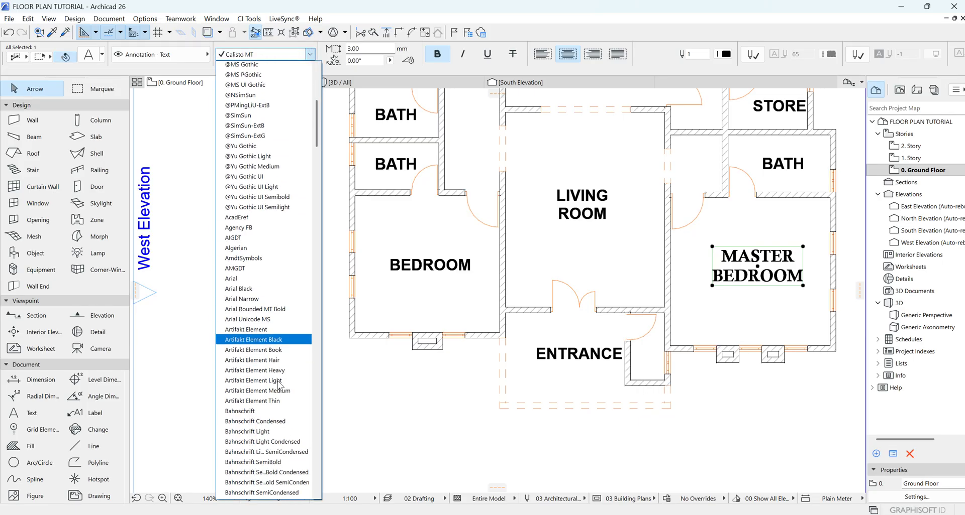
scroll(280, 382, down, 5)
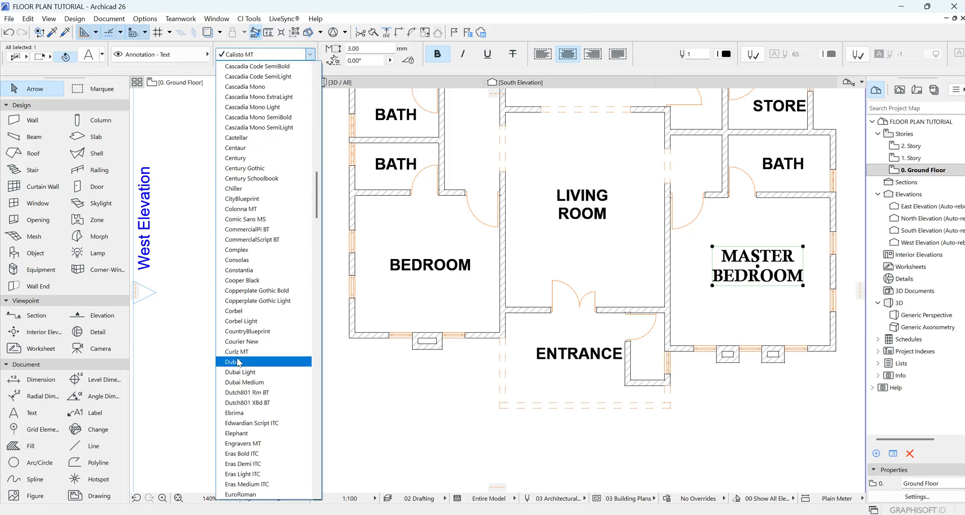
click(238, 361)
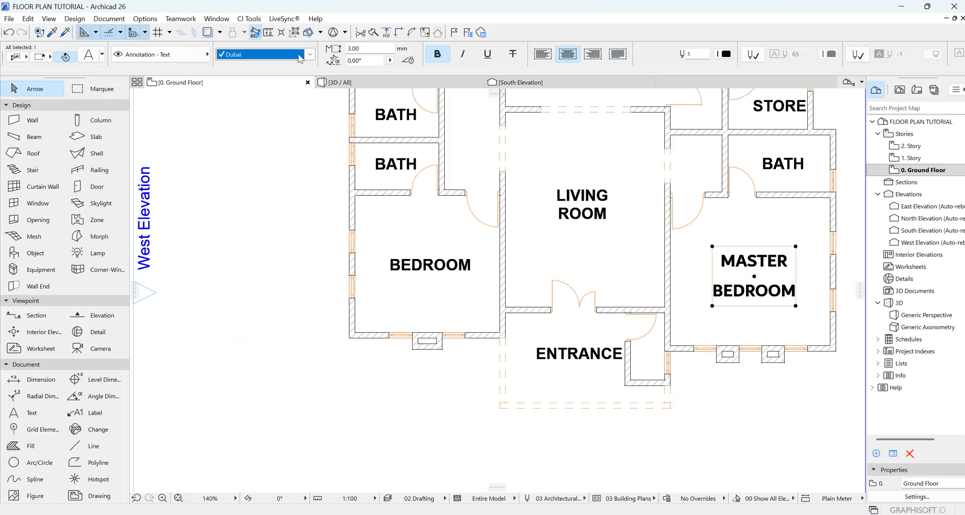
click(300, 58)
scroll(251, 365, down, 5)
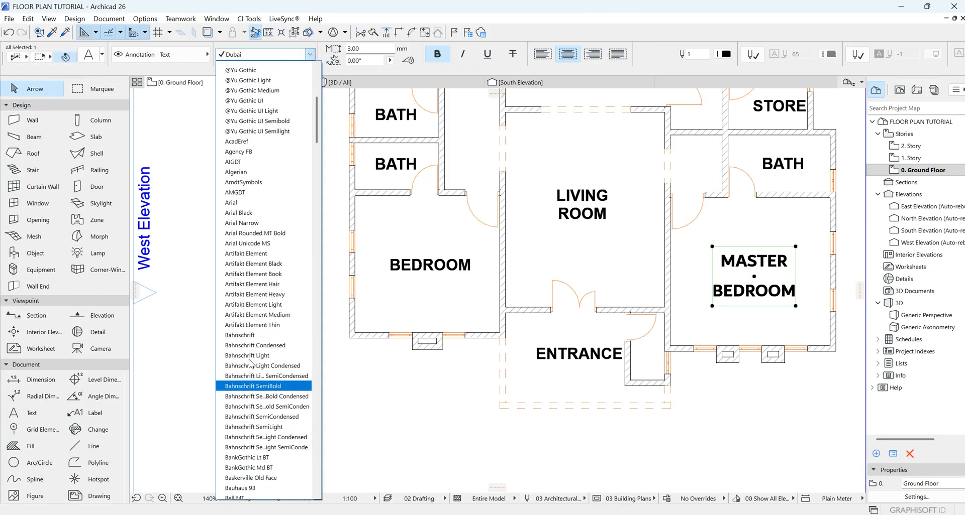
scroll(251, 351, up, 3)
click(239, 299)
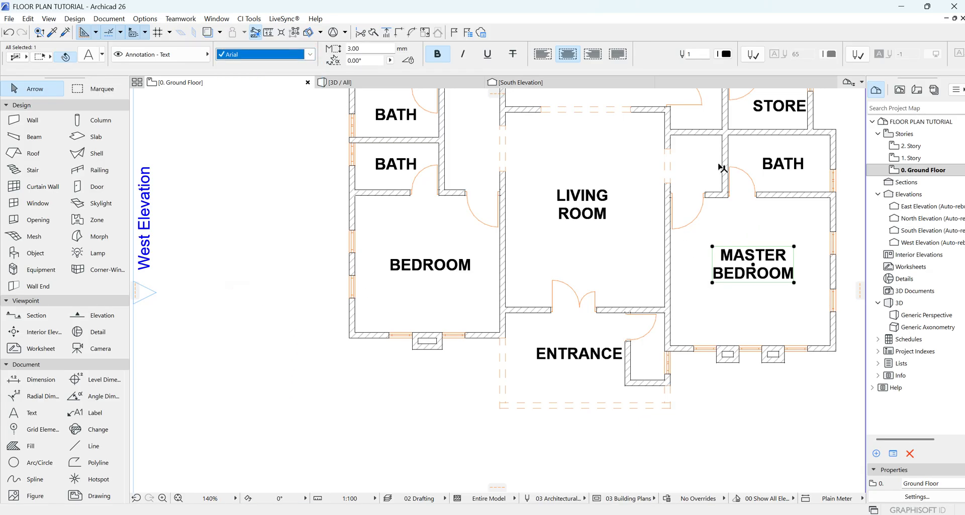
Step: Try the MASTER BEDROOM label without bold and with underline, and restore it to plain bold
click(438, 55)
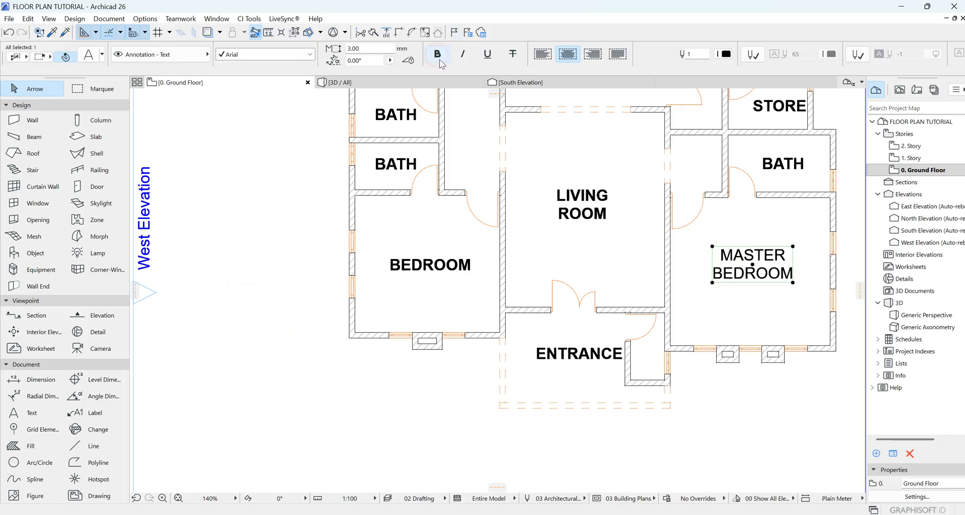
click(486, 56)
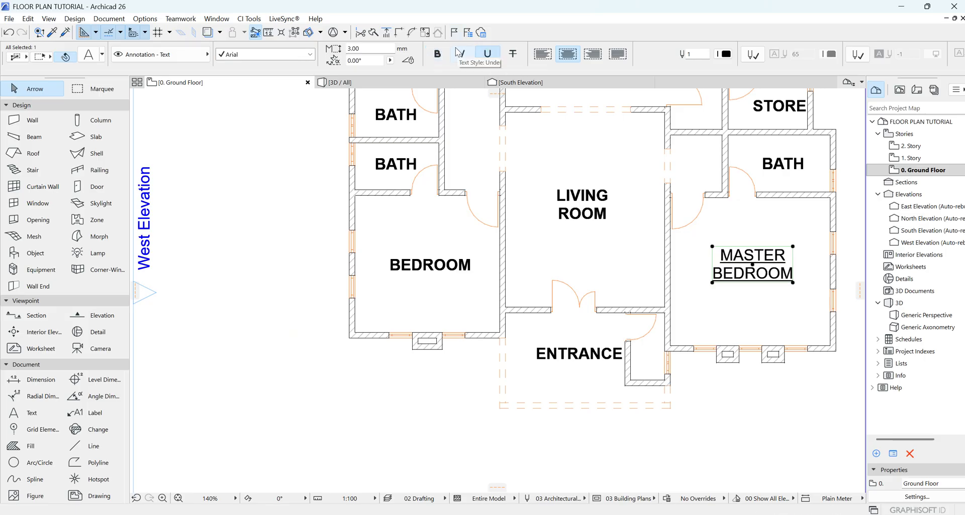
click(486, 54)
click(437, 53)
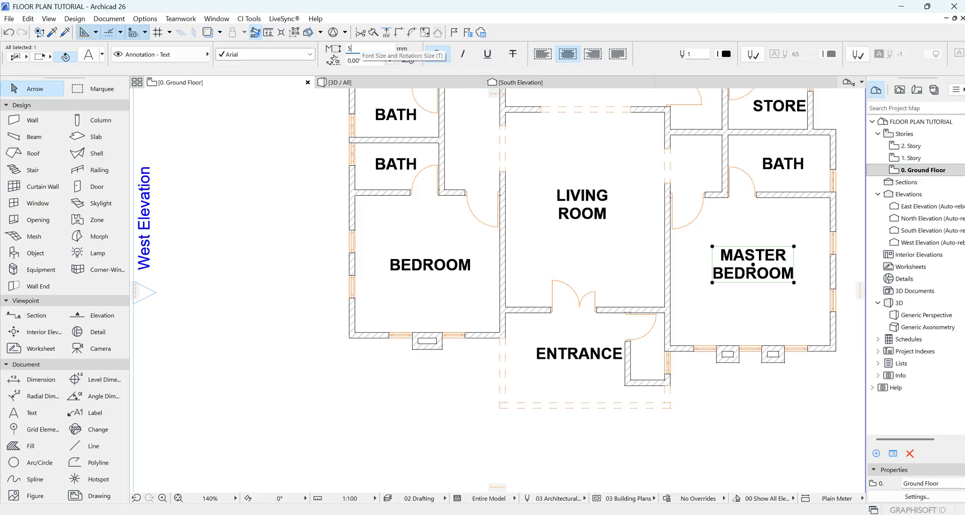
Step: Try text heights of 5 mm and 2 mm on the MASTER BEDROOM label and return it to 3 mm
key(Return)
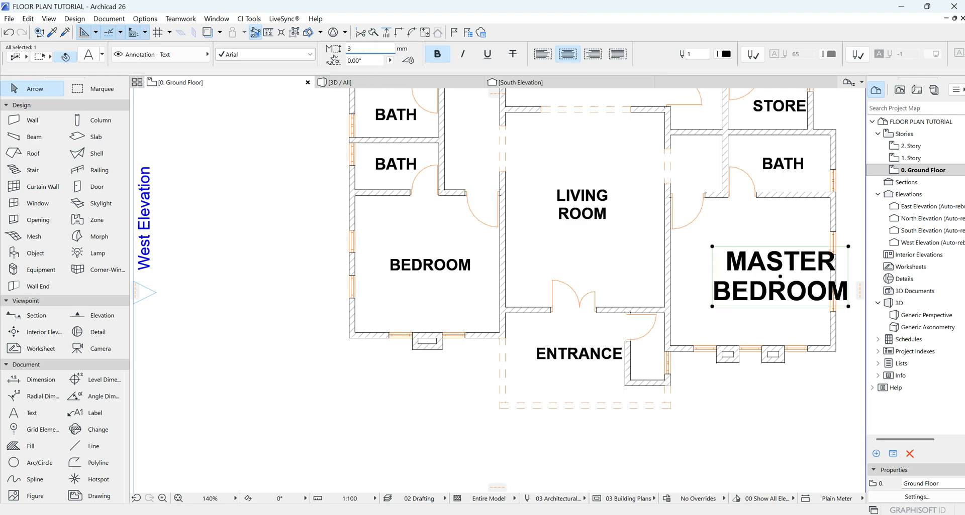
key(Return)
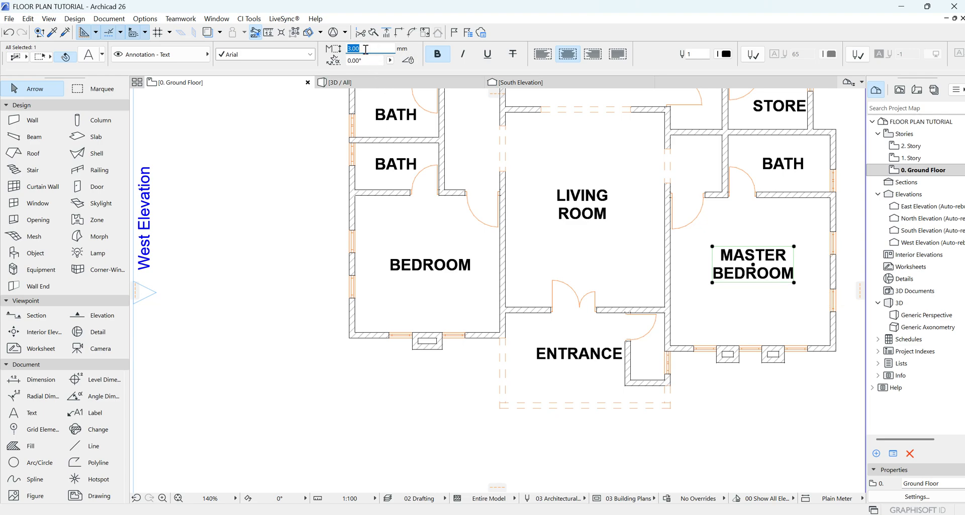
text(2)
key(Return)
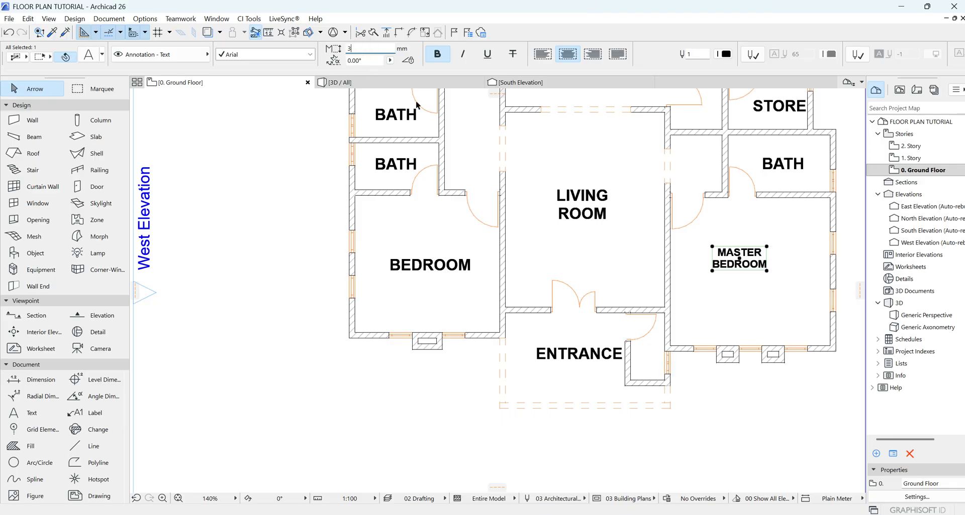
key(Return)
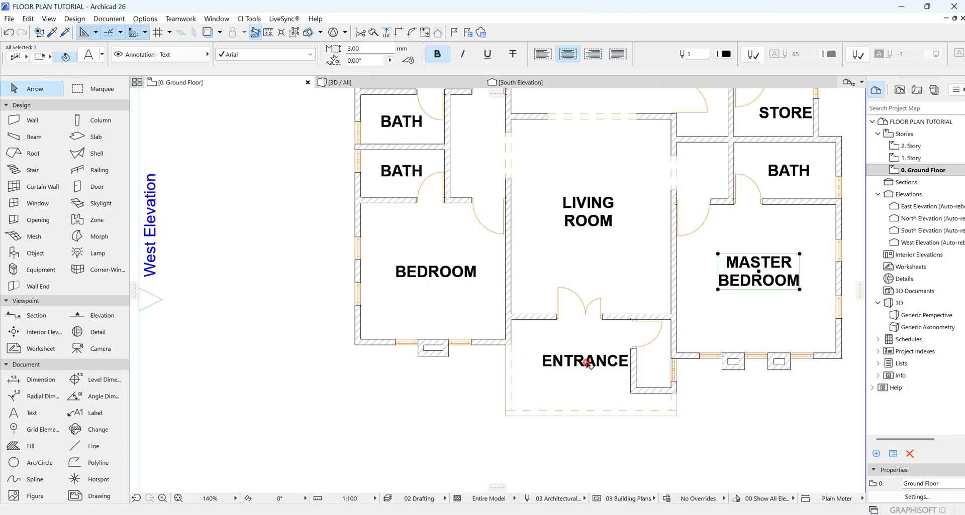
Step: Shift the ENTRANCE label slightly southwest in the porch and the LIVING ROOM label slightly west in its room
click(586, 365)
drag(585, 362, 574, 367)
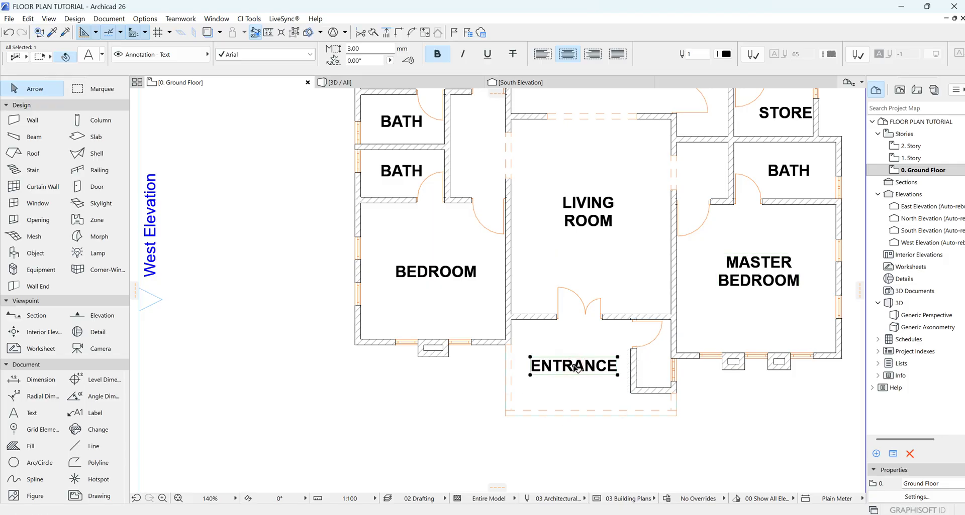
scroll(575, 363, down, 3)
scroll(617, 329, down, 1)
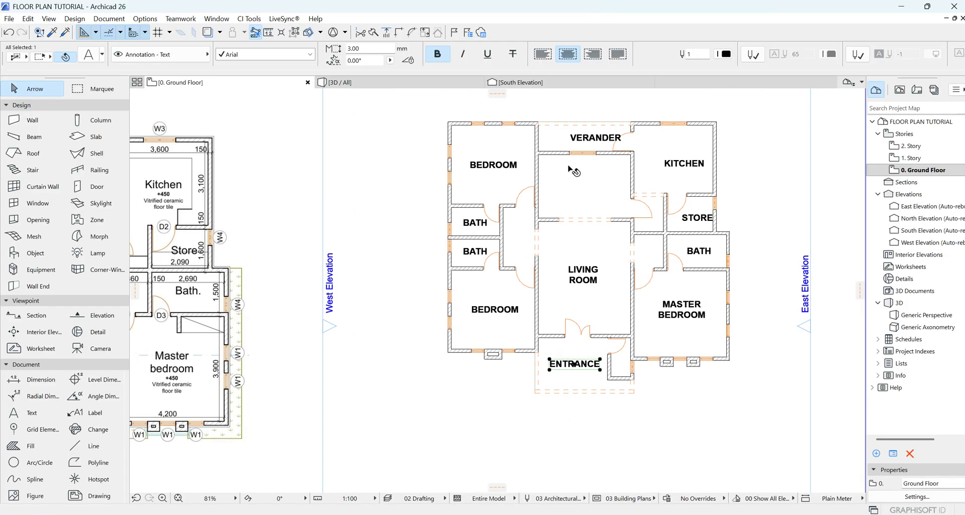
click(582, 280)
drag(583, 279, 577, 279)
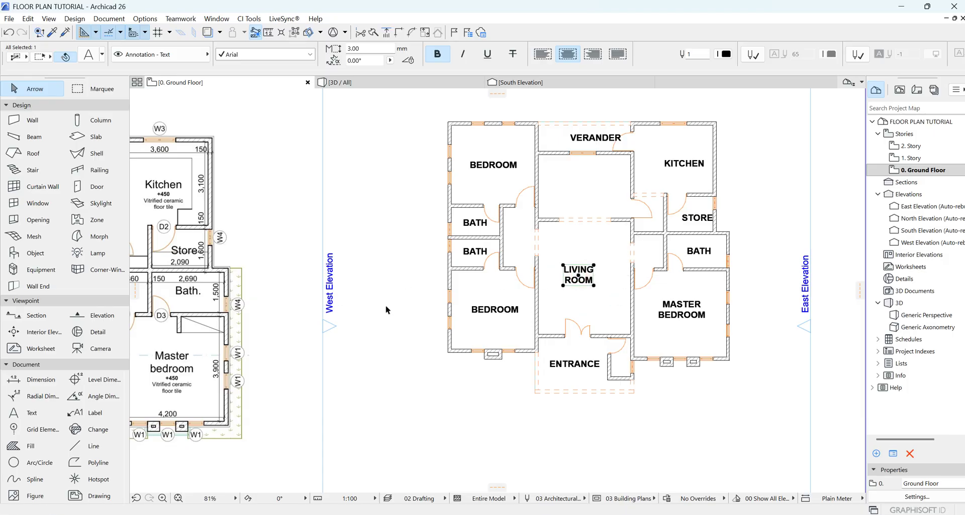
click(378, 320)
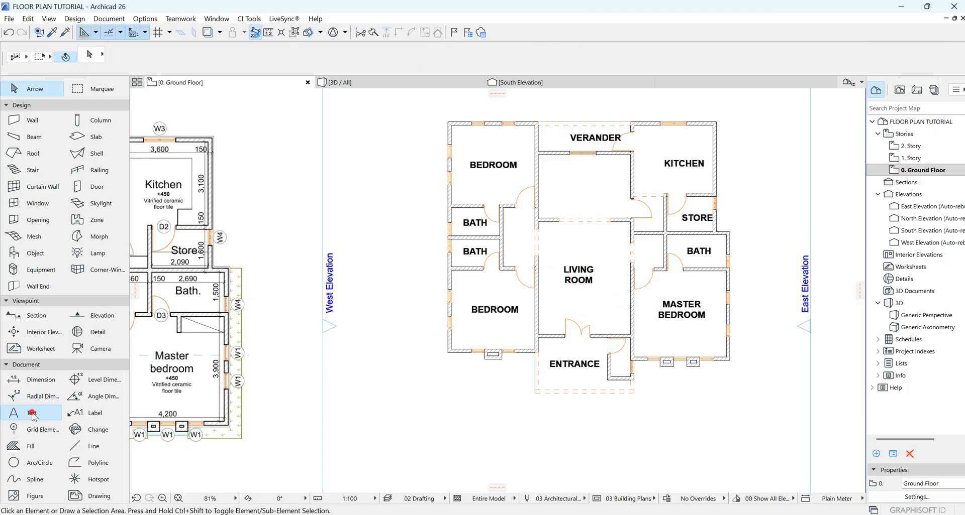
Step: Place the text label DINING in the room north of the living room and shift it slightly southwest to centre it
click(31, 413)
scroll(574, 160, up, 3)
click(563, 192)
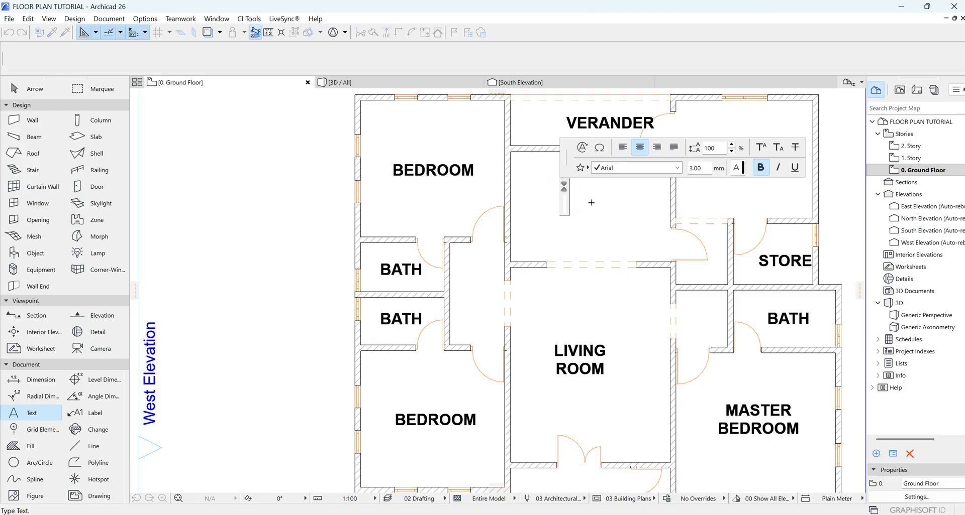
text(DINING)
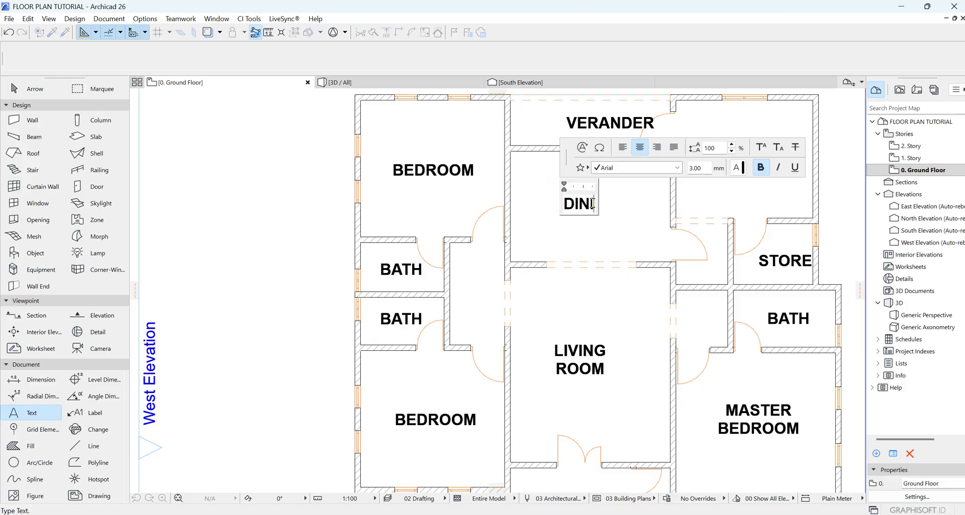
click(590, 235)
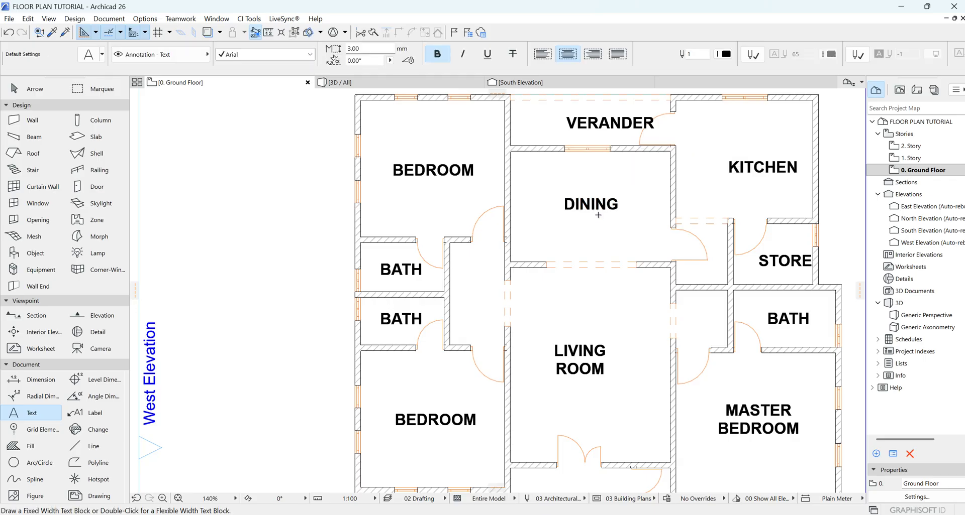
key(Escape)
click(591, 204)
click(591, 205)
click(586, 213)
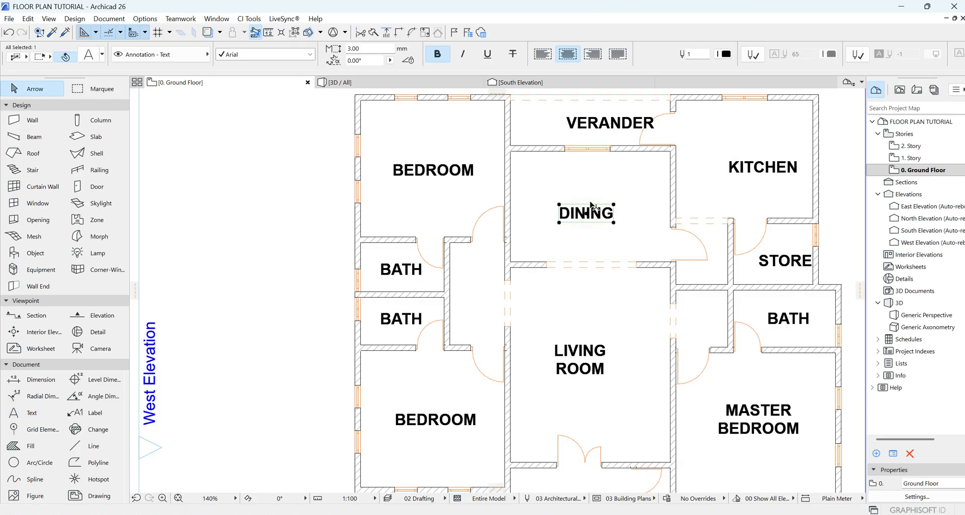
Step: Shift the VERANDER label slightly west, clear of the door swing
scroll(590, 201, down, 3)
scroll(600, 152, up, 4)
click(602, 159)
click(606, 163)
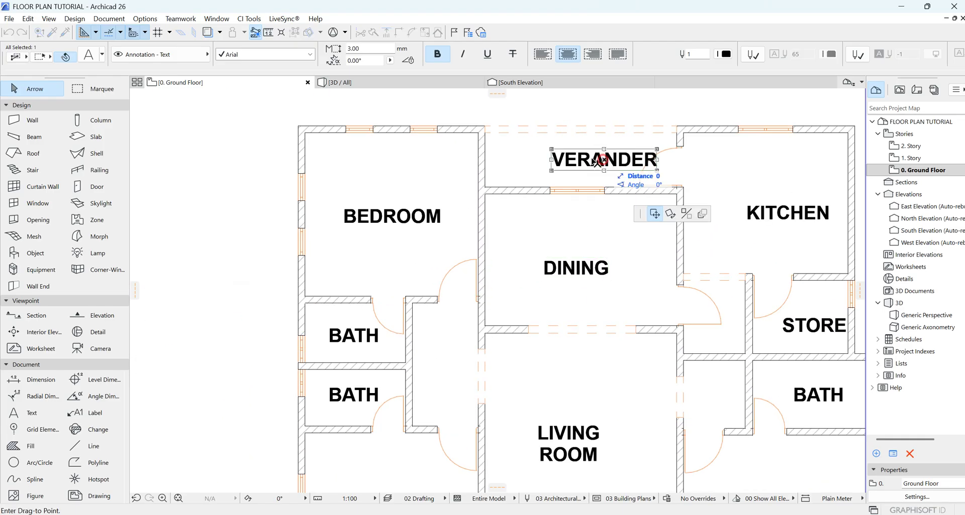
click(584, 161)
Step: Shift the KITCHEN label slightly northwest to centre it in its room
scroll(583, 162, down, 3)
click(697, 190)
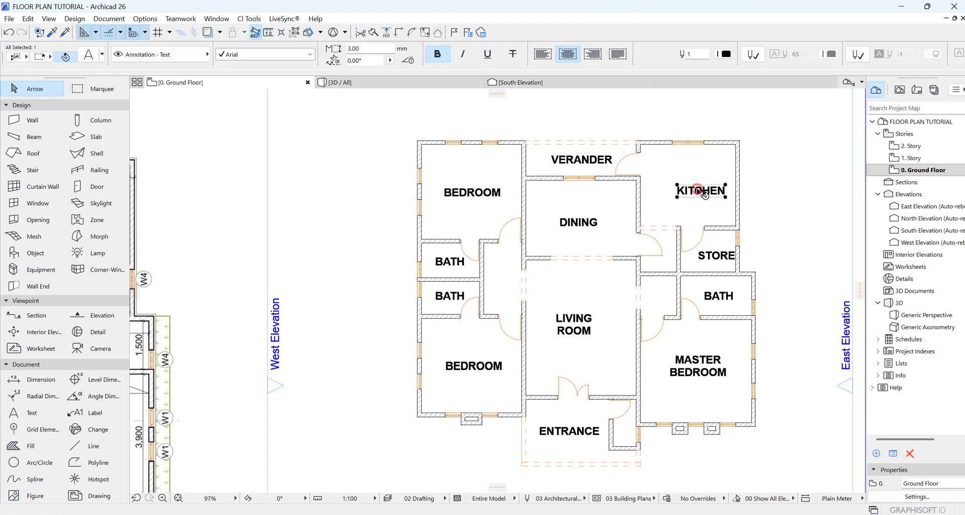
click(699, 191)
click(699, 190)
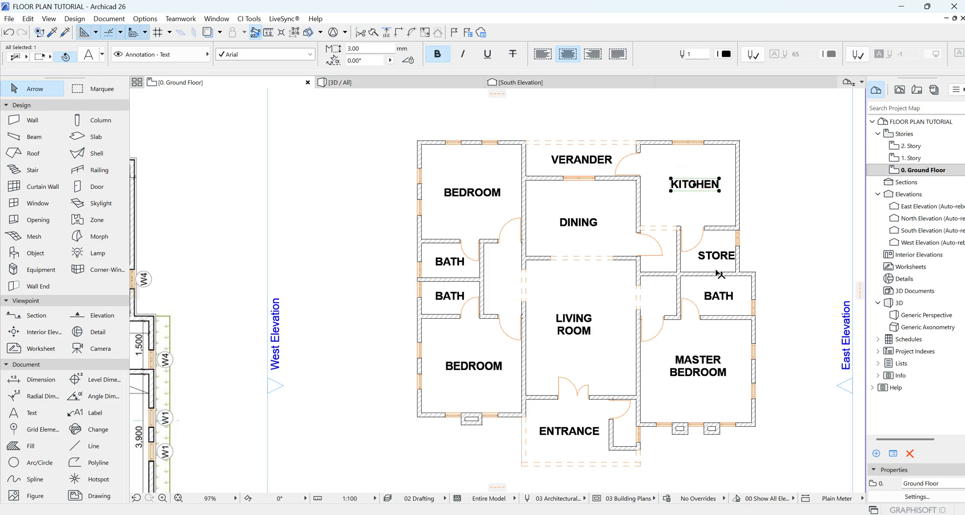
Step: Shift the STORE label slightly west, clear of the room's east wall, and select the MASTER BEDROOM label
click(716, 257)
scroll(716, 256, up, 3)
click(715, 257)
click(706, 256)
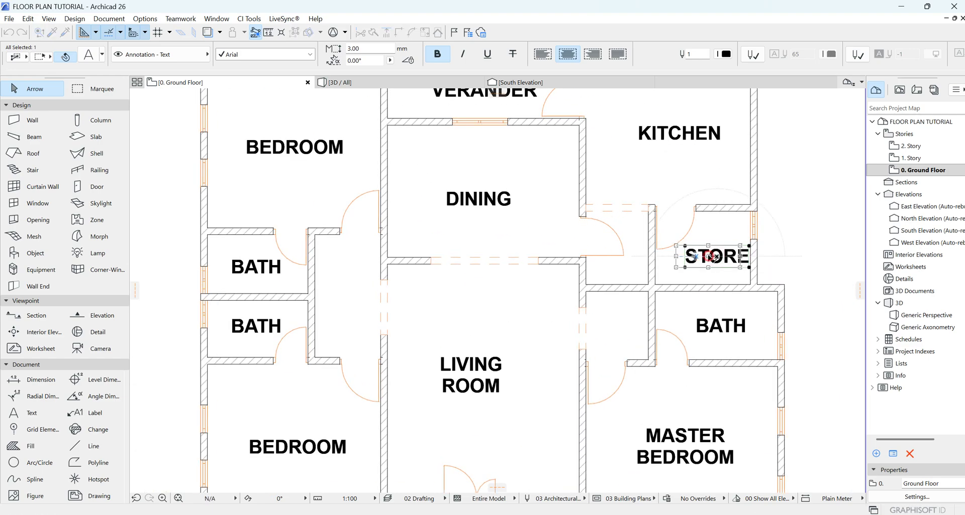
scroll(686, 205, down, 3)
click(673, 348)
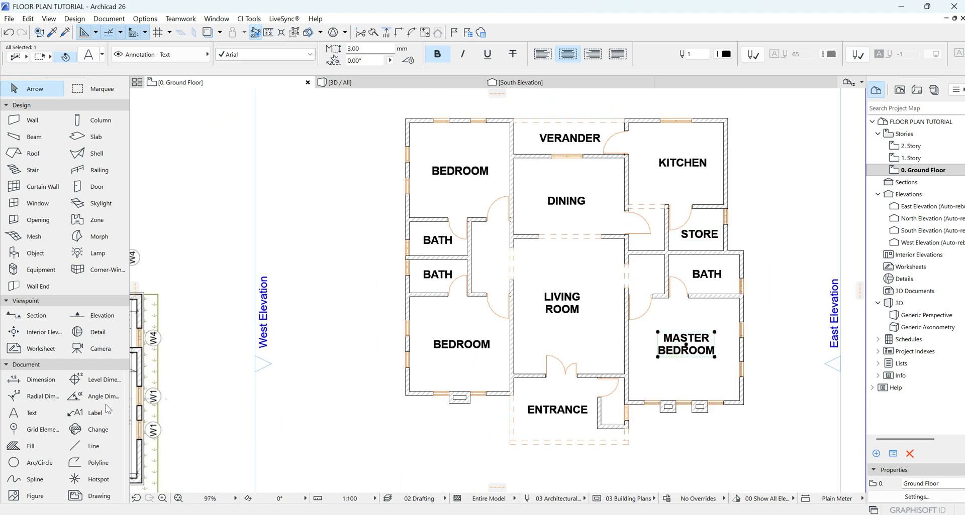
Step: Set all the room text labels to 2.5 mm height and remove their bold formatting
click(16, 413)
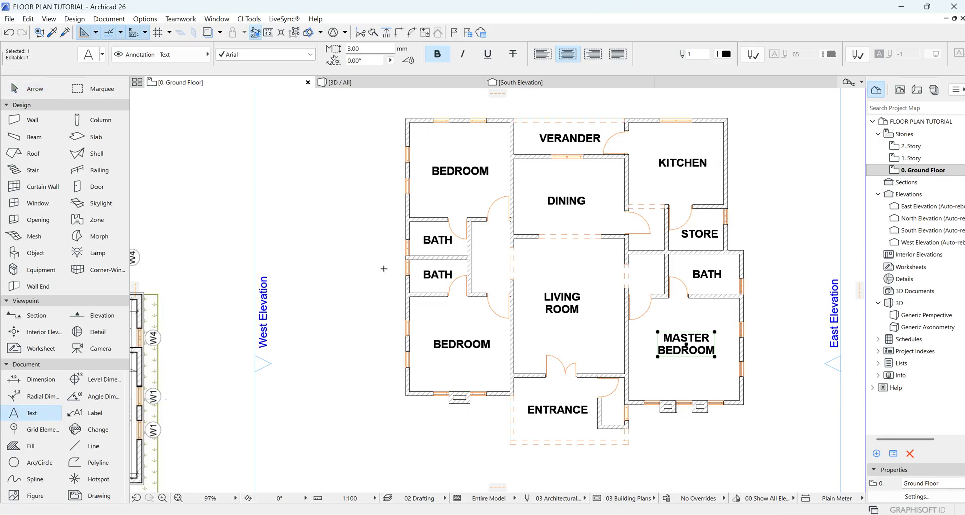
key(ctrl+a)
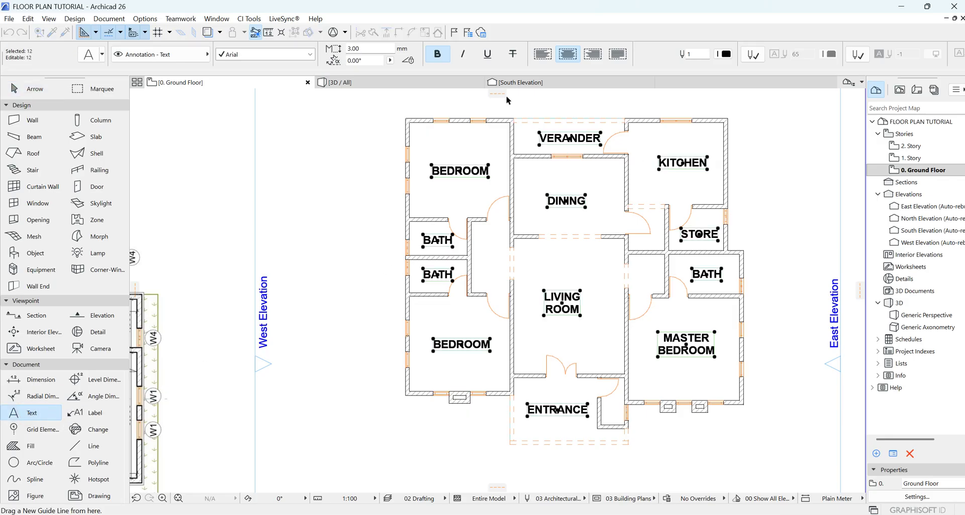
click(443, 58)
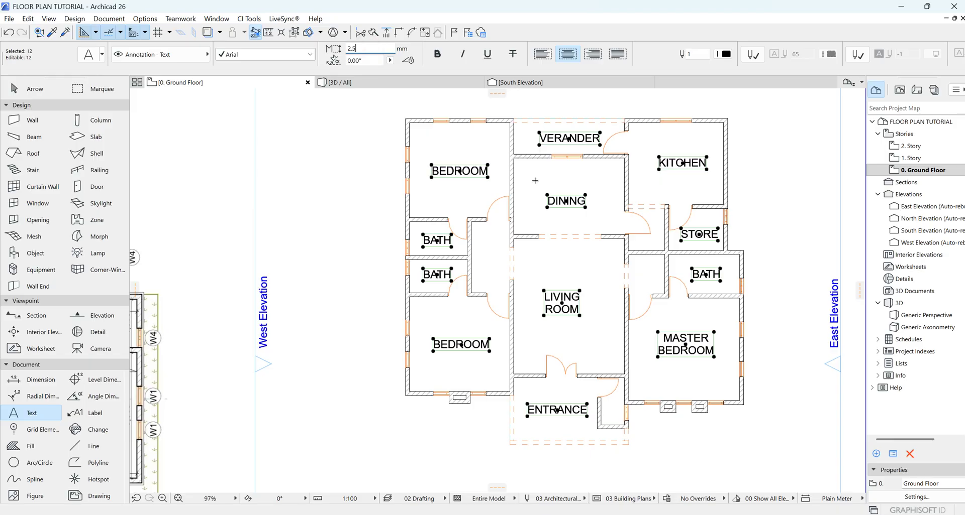
key(Return)
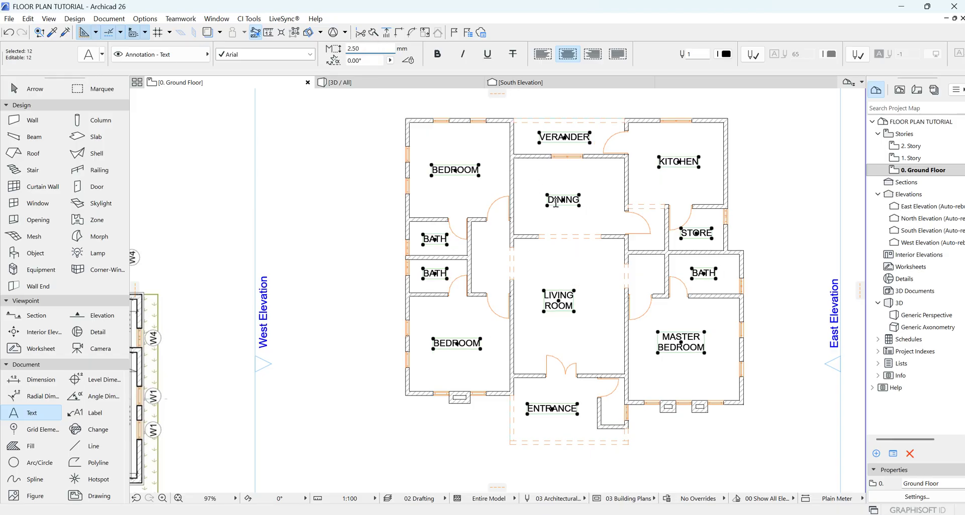
scroll(556, 203, up, 2)
click(34, 88)
click(287, 248)
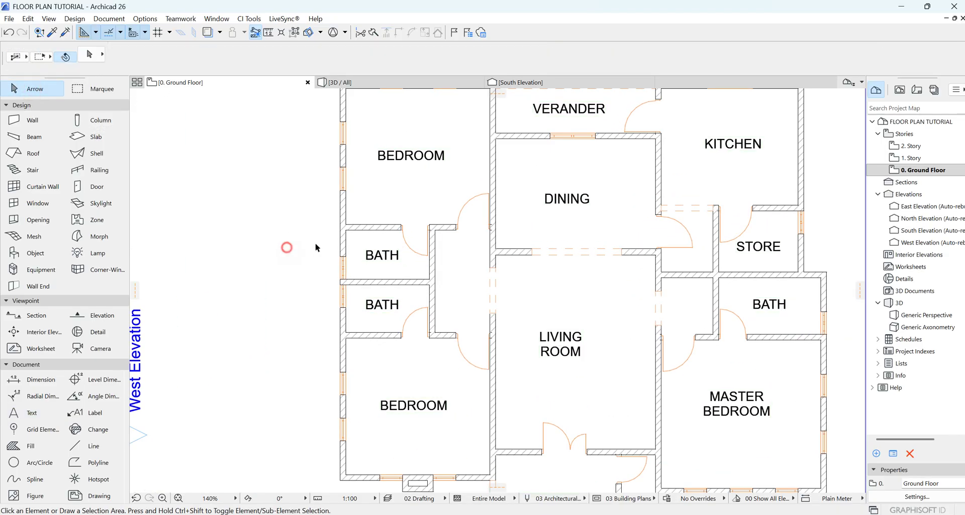
Step: Shift the DINING label slightly east to centre it in its room
click(568, 201)
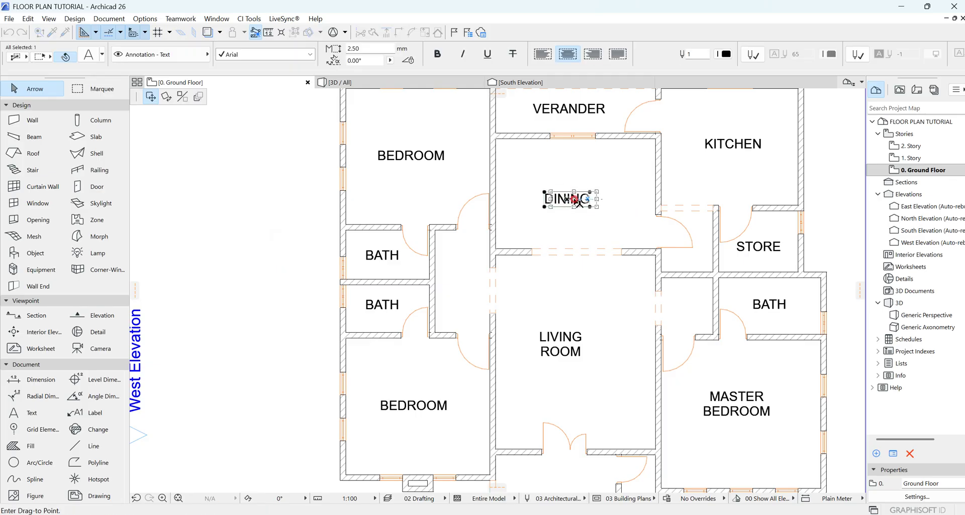
scroll(575, 208, down, 2)
scroll(573, 207, down, 2)
click(708, 227)
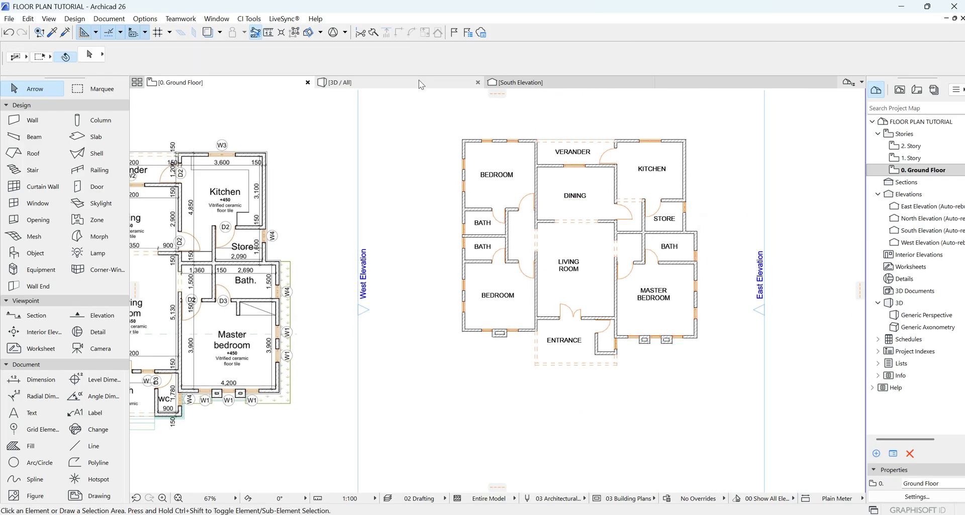
Step: Shift the South Elevation's side limits west to frame the building more evenly, and return to the ground floor plan
click(529, 82)
click(529, 83)
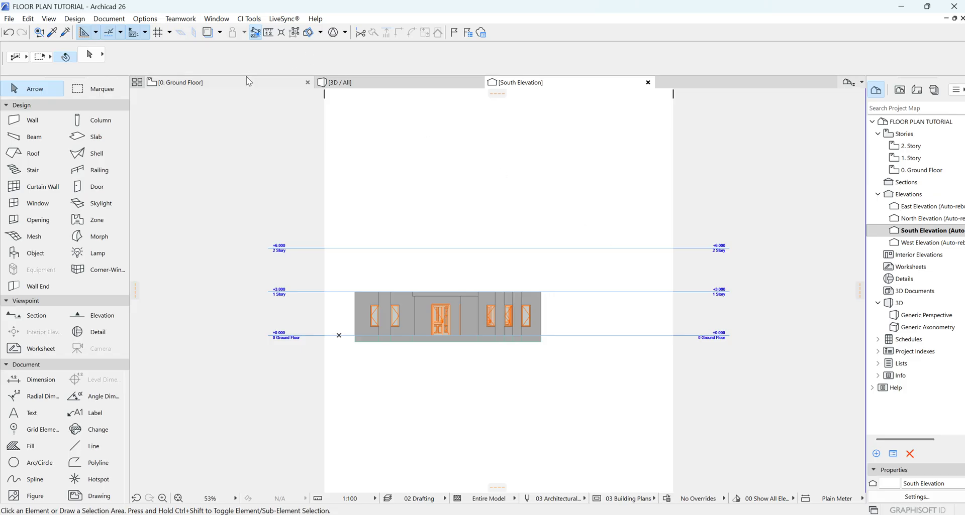
drag(326, 147, 280, 143)
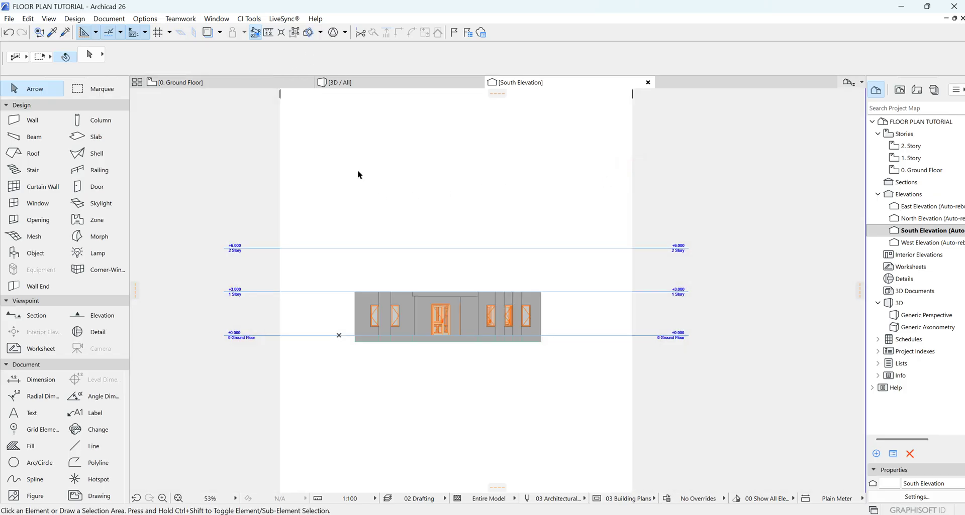
click(267, 82)
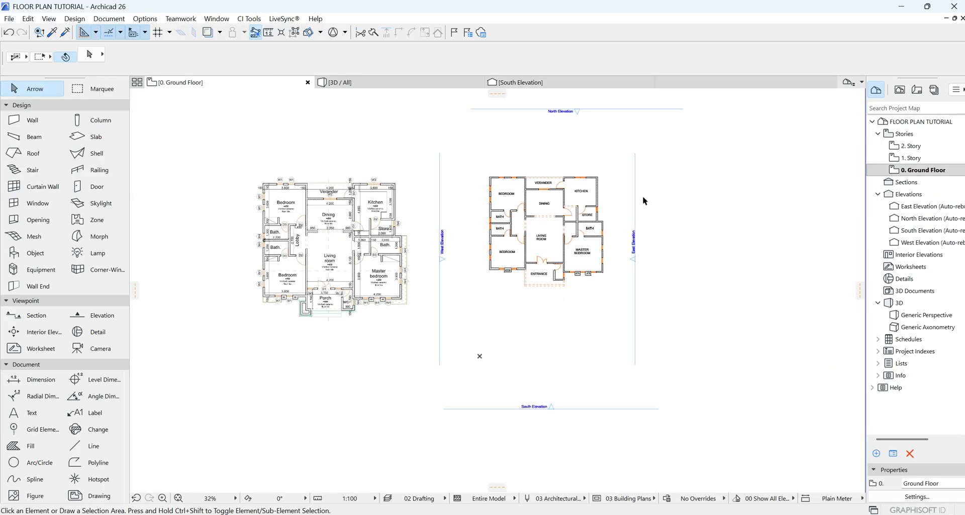
Step: Move the East Elevation line slightly farther east of the building
click(636, 192)
click(635, 192)
click(650, 189)
click(497, 107)
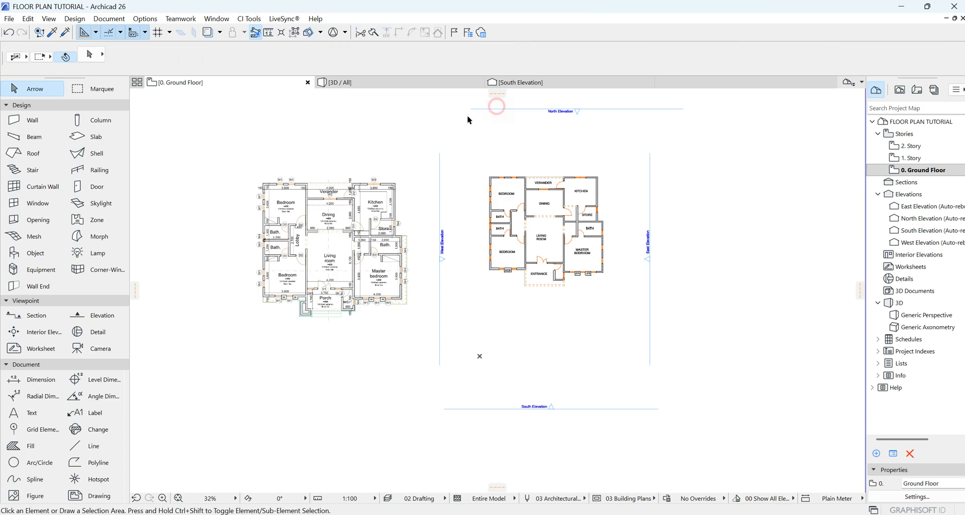
Step: Stretch both ends of the North Elevation line to align with the ends of the South Elevation line
click(476, 110)
click(477, 110)
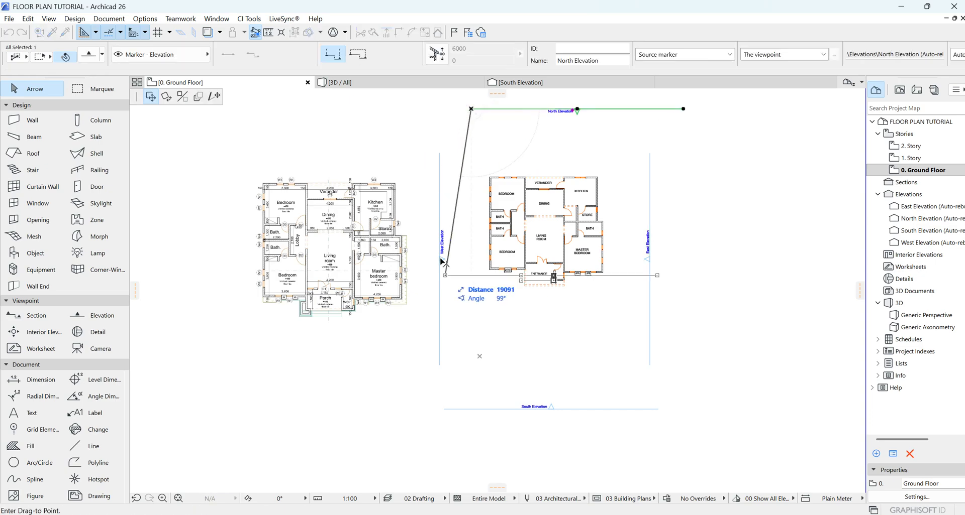
click(214, 96)
click(444, 409)
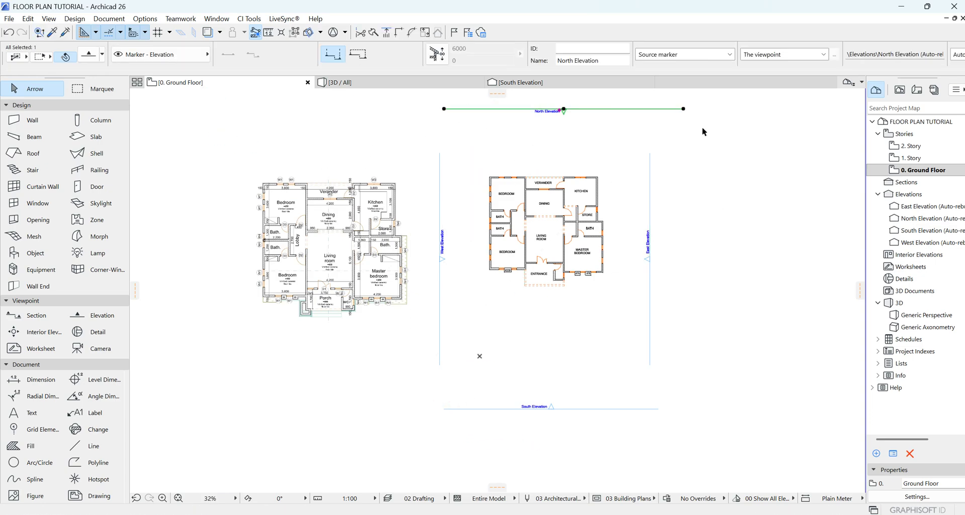
click(684, 111)
click(661, 405)
click(503, 161)
scroll(534, 195, up, 5)
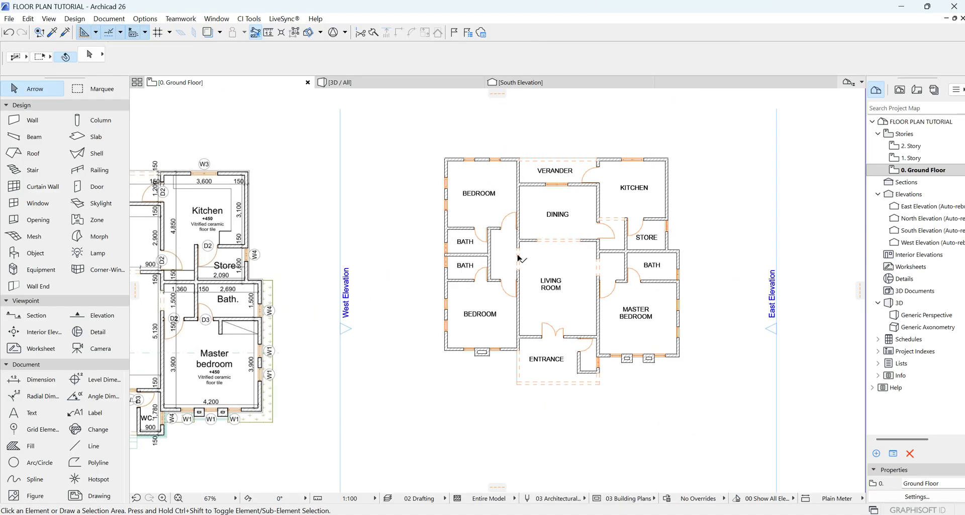
Step: In the South Elevation, draw a 450 by 250 mm Cut Fill rectangle extending outward and upward from the building's upper east corner
click(545, 80)
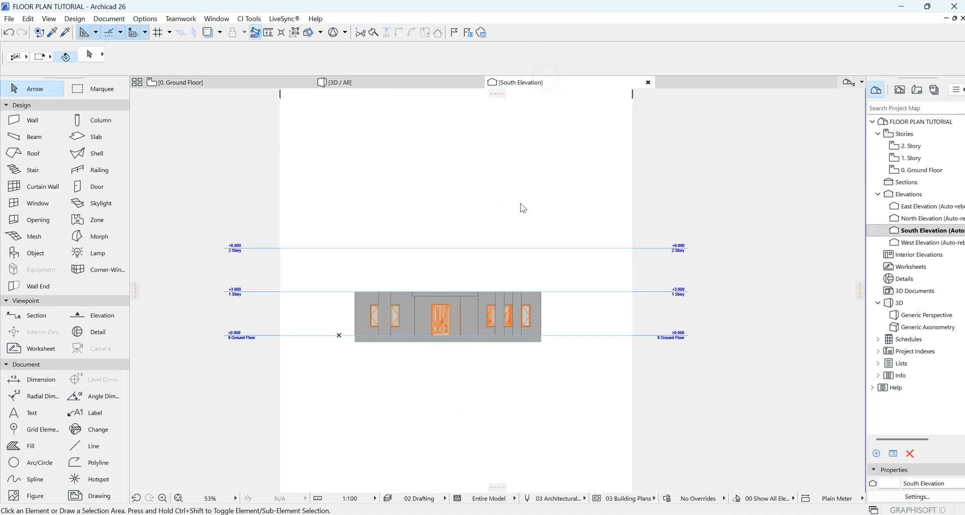
scroll(358, 293, up, 2)
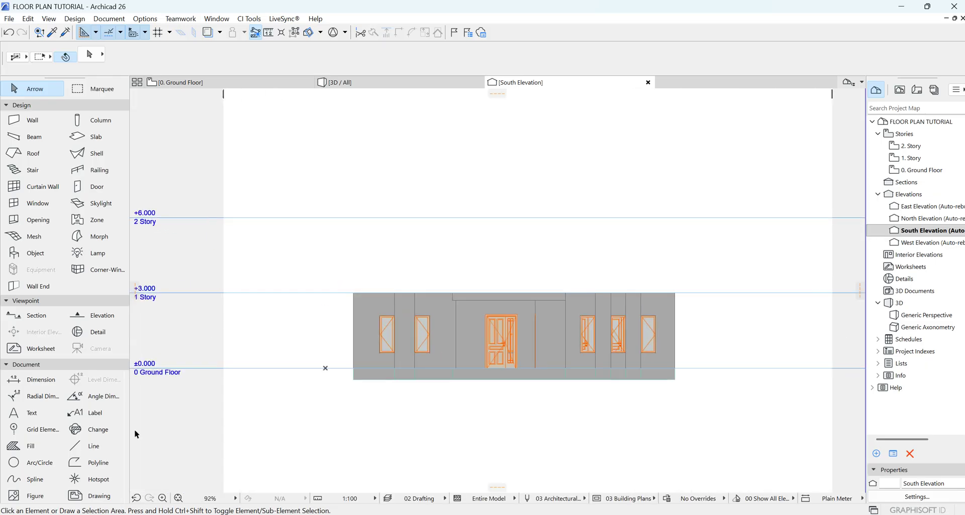
click(23, 448)
scroll(711, 289, up, 5)
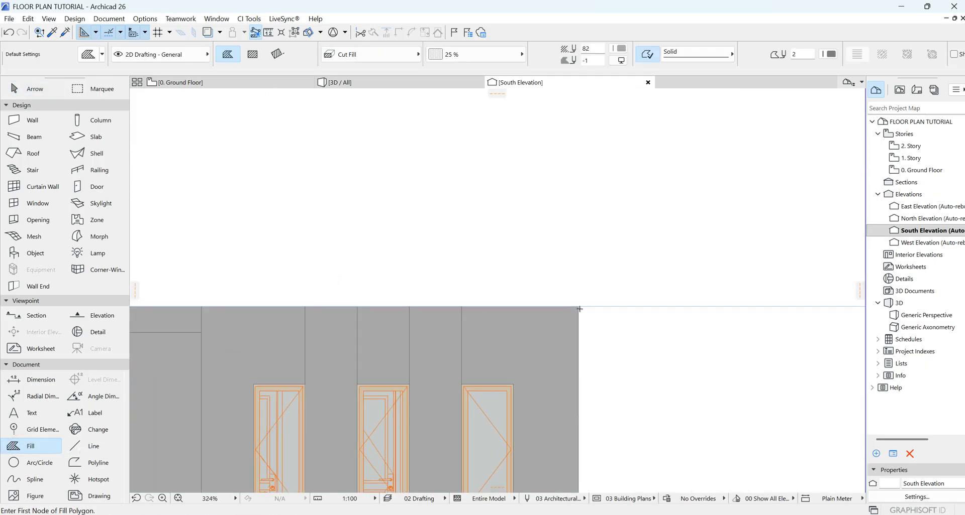
click(578, 306)
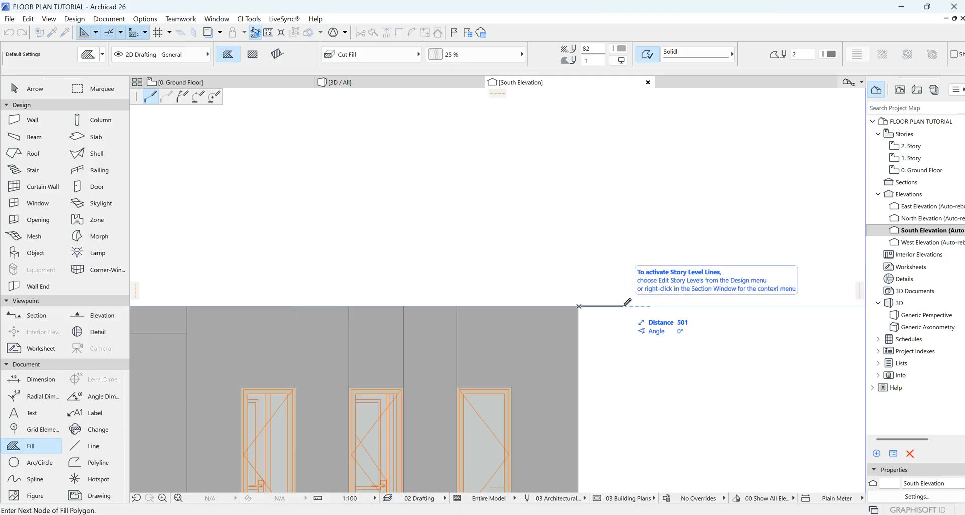
text(45)
key(Return)
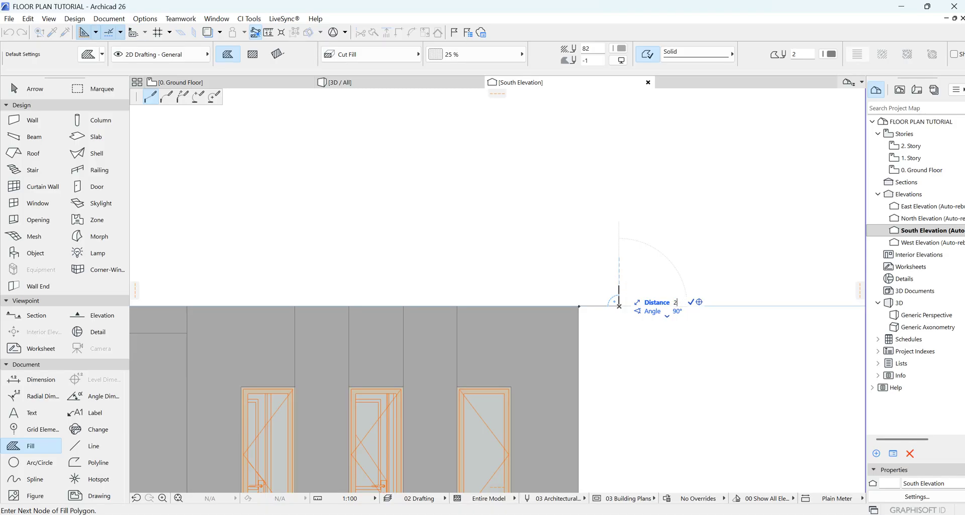
text(250)
key(Return)
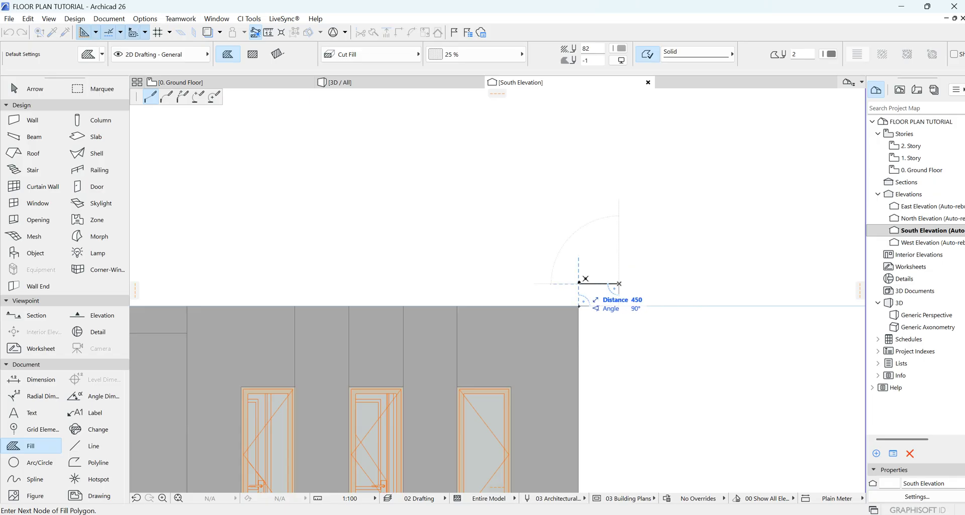
click(578, 284)
click(578, 306)
scroll(604, 280, up, 3)
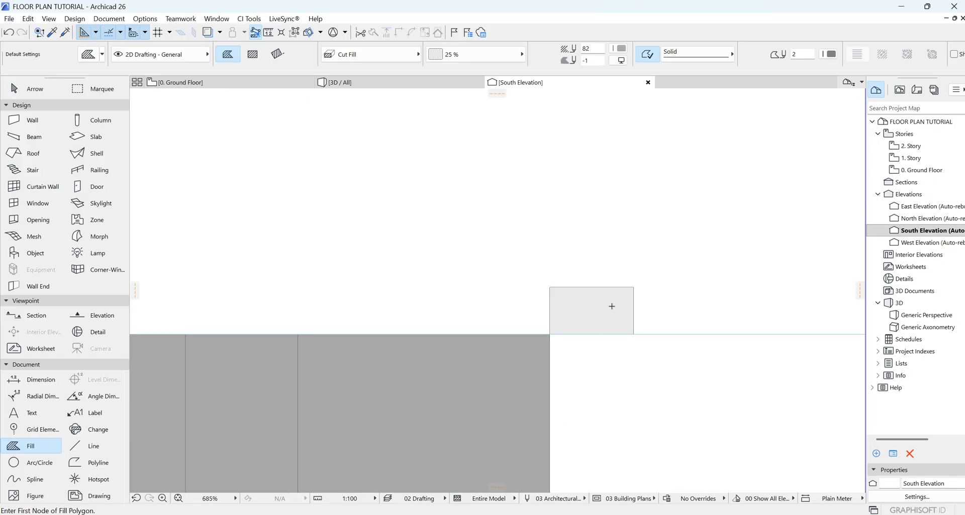
Step: Insert a node on the fill's east edge and offset the part below it inward, leaving a projecting upper lip
key(Escape)
click(614, 308)
click(634, 315)
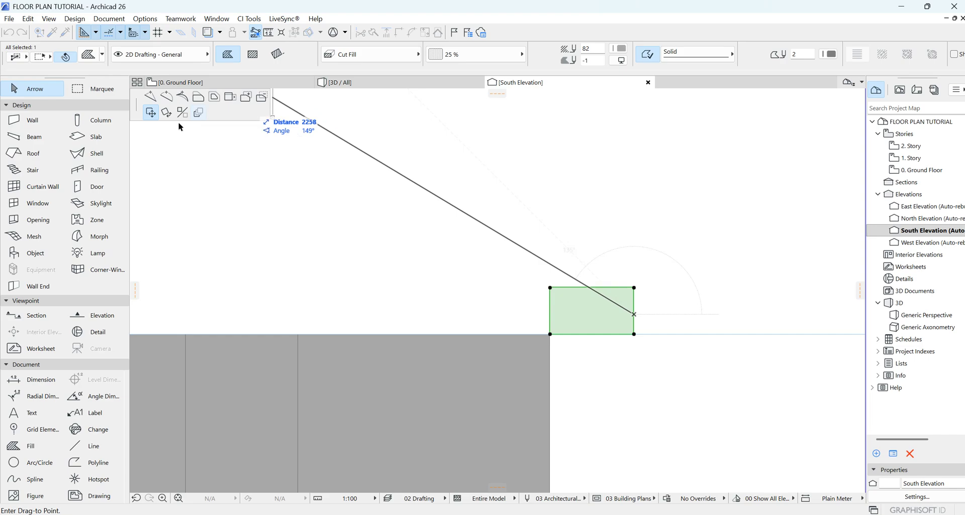
click(152, 97)
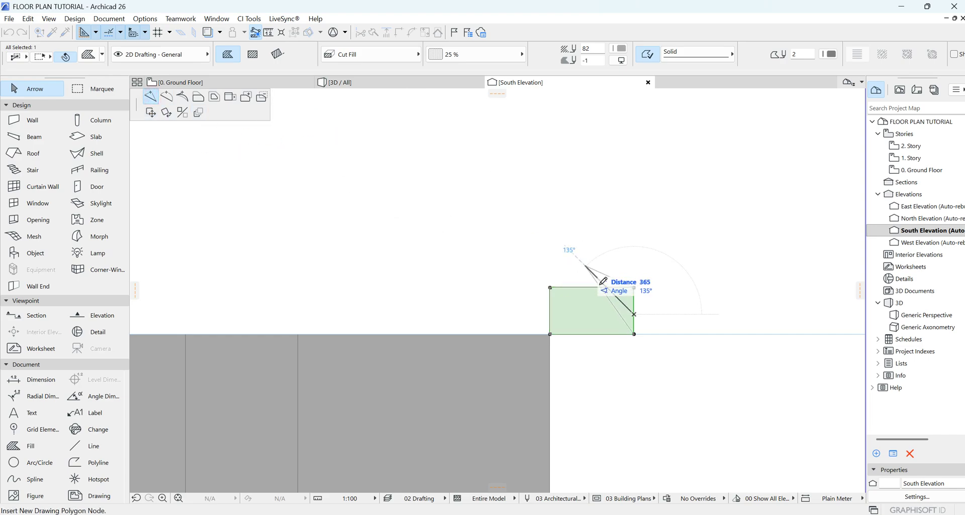
click(633, 305)
click(634, 315)
click(199, 97)
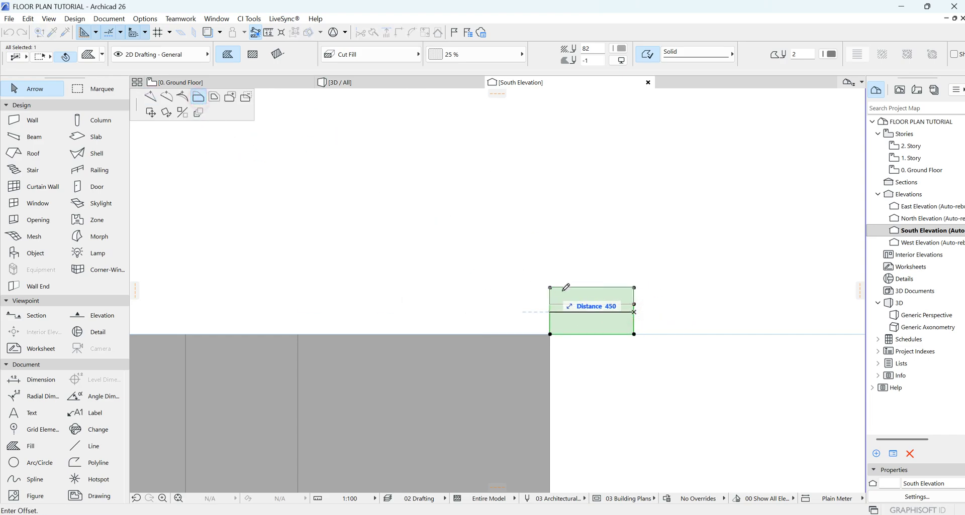
click(631, 312)
scroll(623, 328, up, 3)
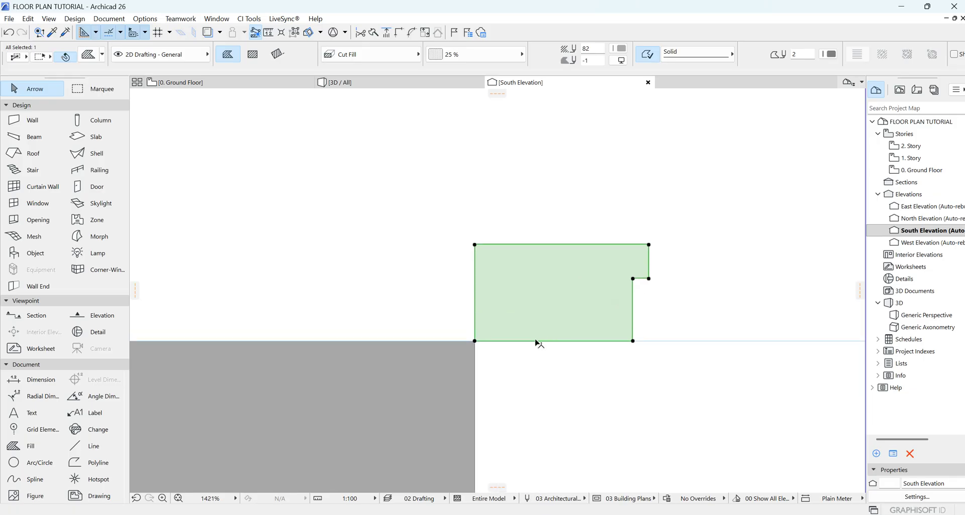
Step: Insert a node on the fill's bottom edge and offset the part east of it upward to form a step
click(535, 341)
click(151, 96)
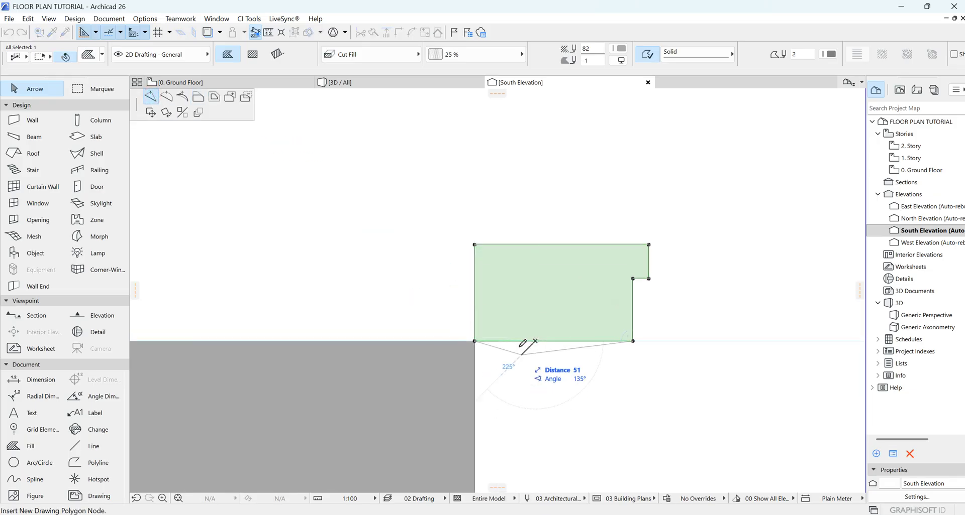
click(518, 341)
click(530, 341)
click(199, 97)
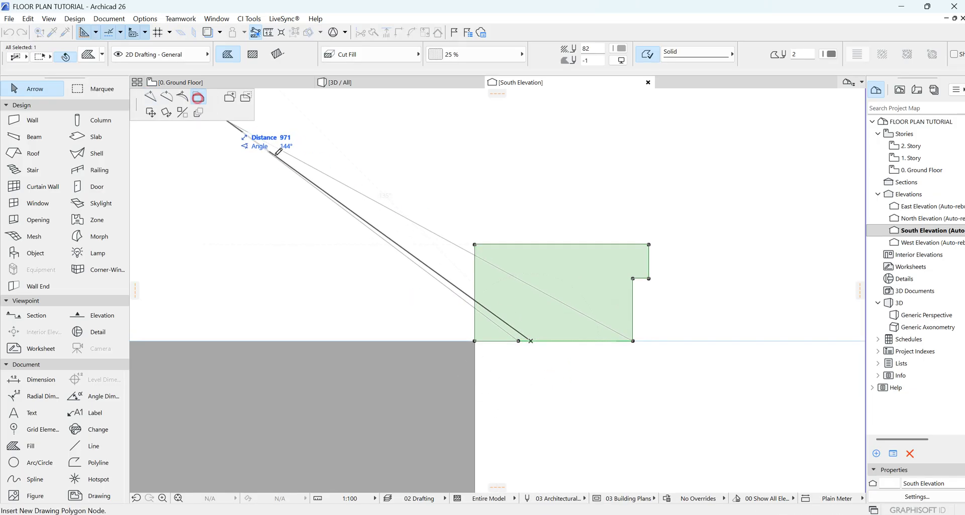
click(534, 328)
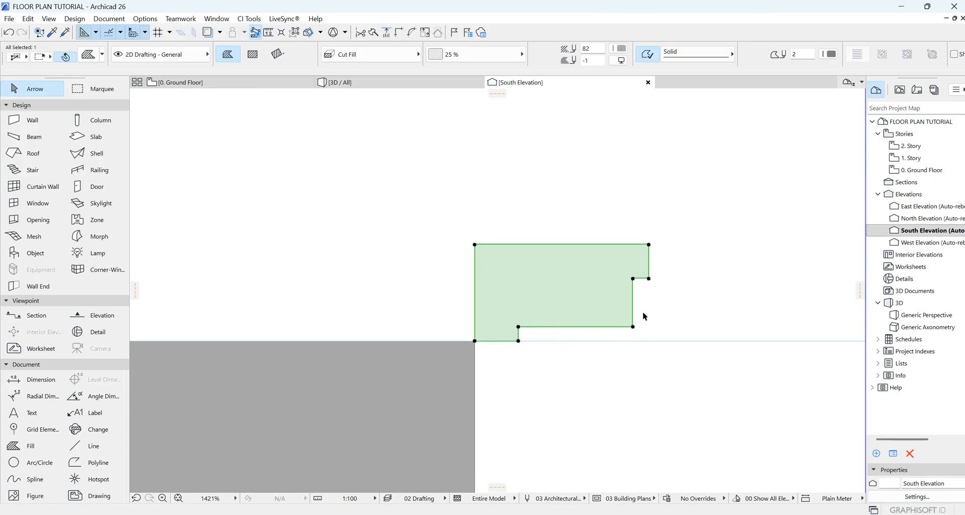
Step: Add a small step at the fill's lower east corner by inserting a node and offsetting the short edge inward
scroll(642, 316, up, 2)
click(629, 319)
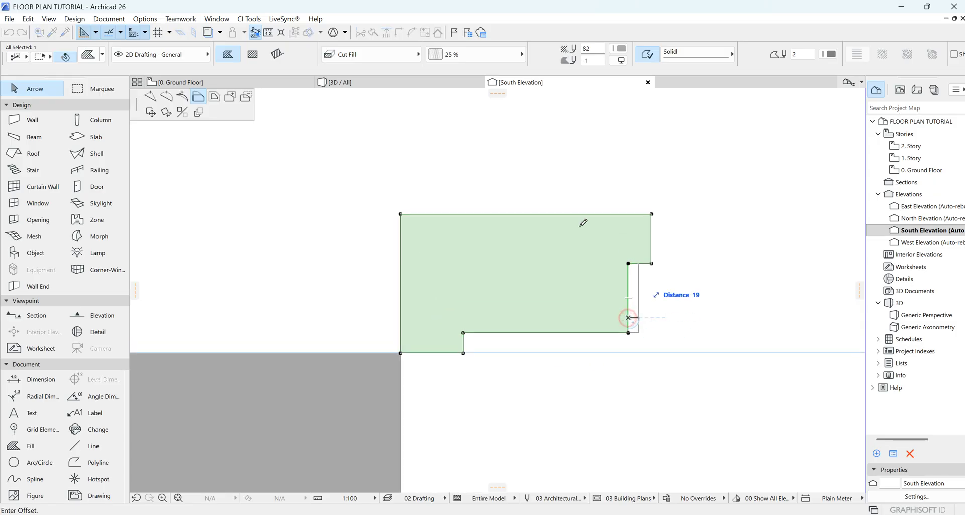
click(152, 96)
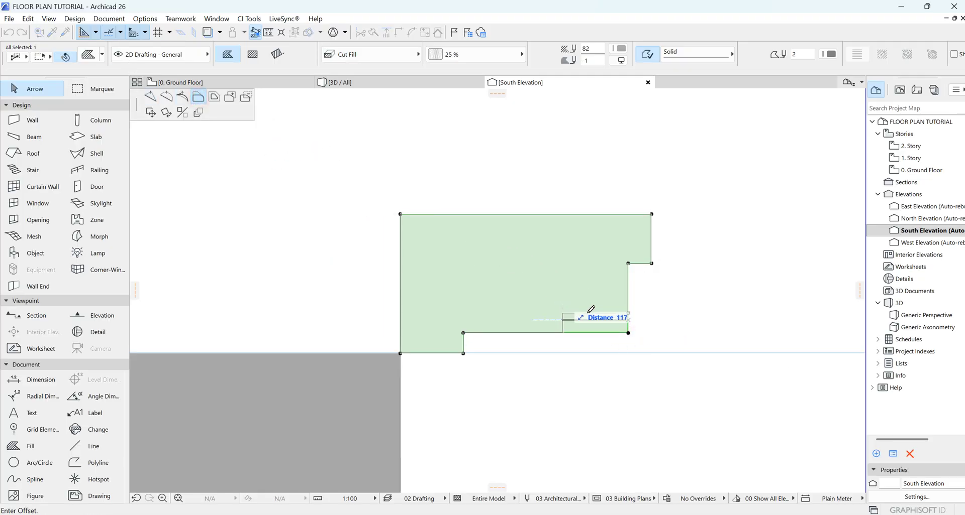
click(610, 325)
Step: Cut the stepped fill to the clipboard and open the custom profile for editing in the Profile Manager
right_click(547, 286)
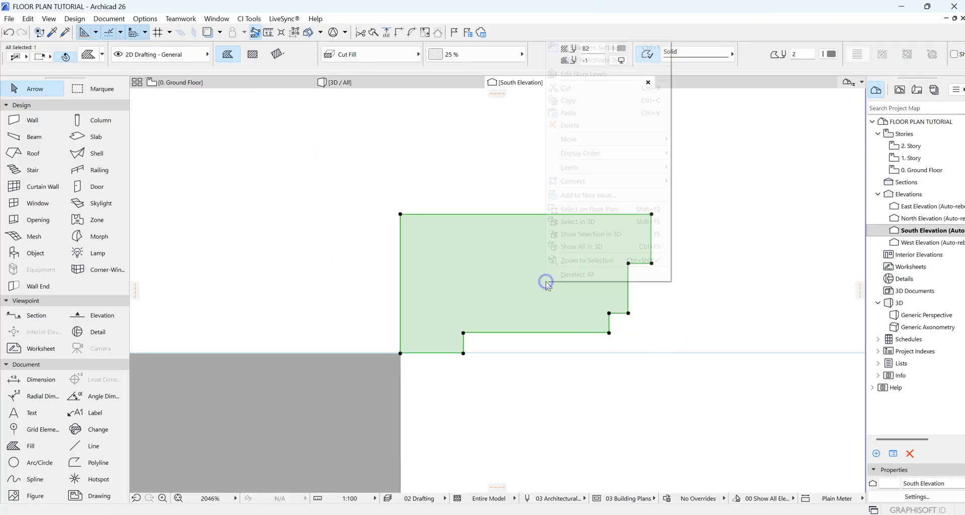
click(571, 89)
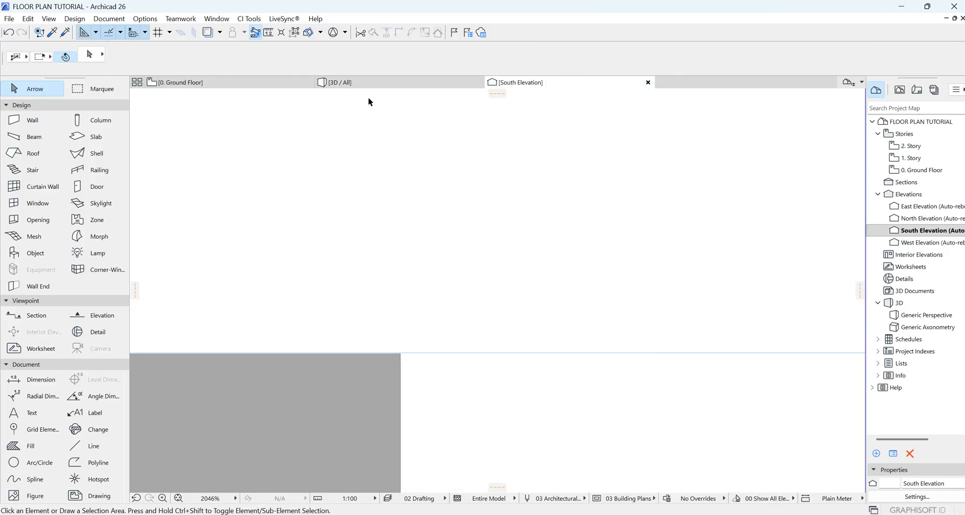
click(145, 18)
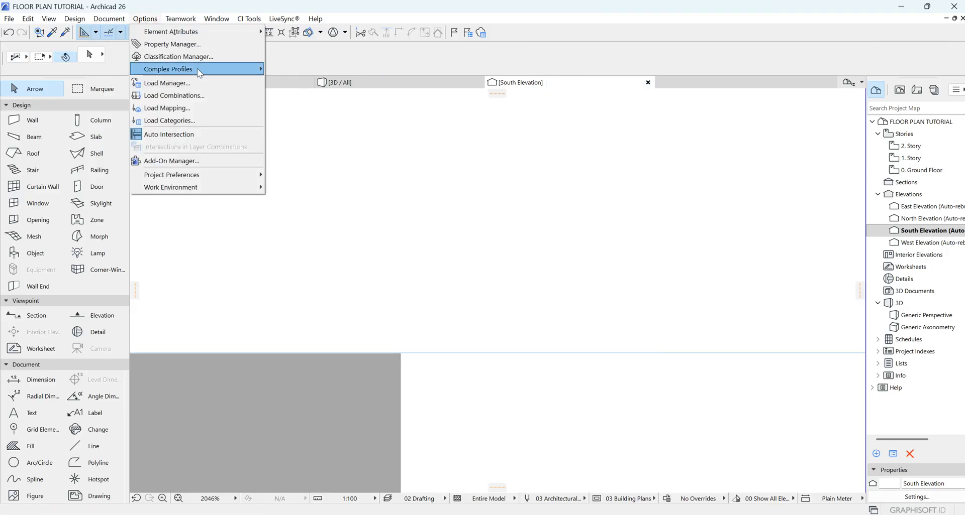
mouse_move(197, 69)
click(296, 70)
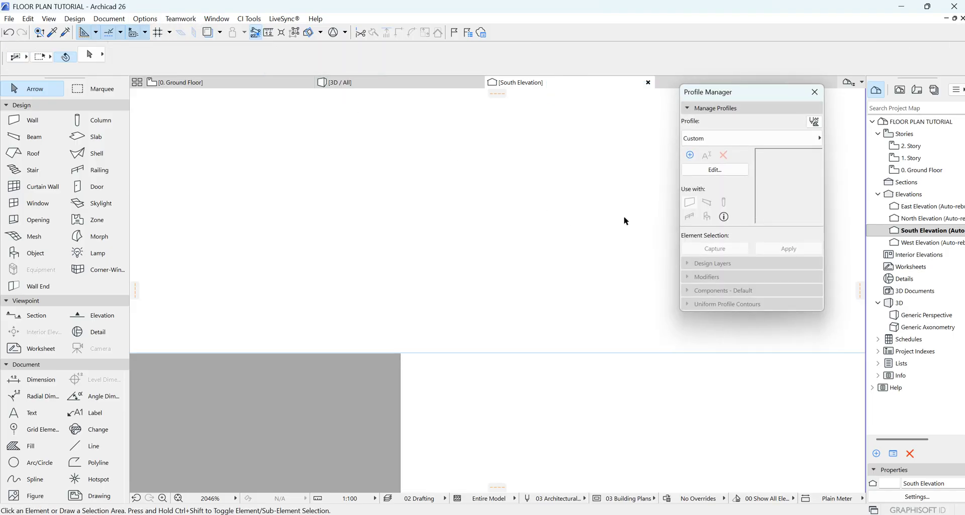
click(699, 171)
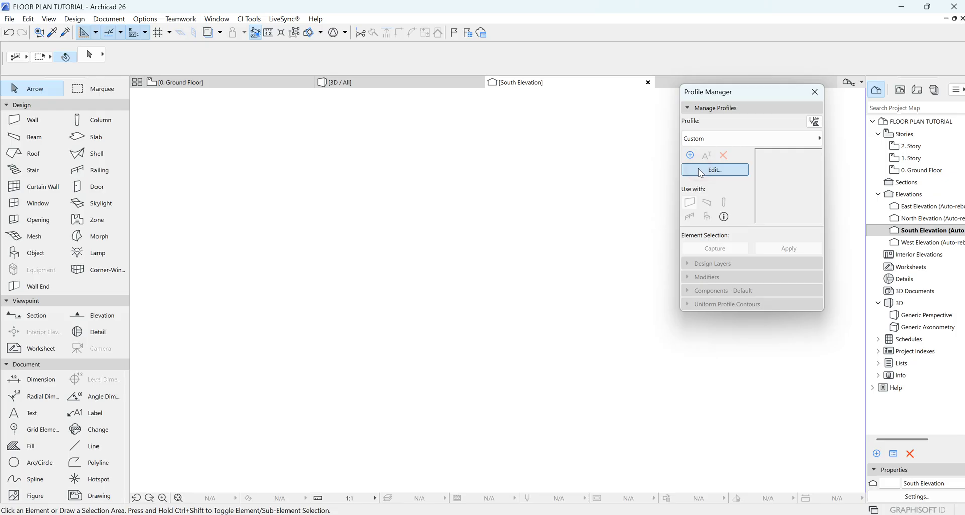
Step: Paste the stepped fill at the centre of the current view and move its lower-left corner onto the profile origin
right_click(505, 205)
click(531, 213)
click(549, 264)
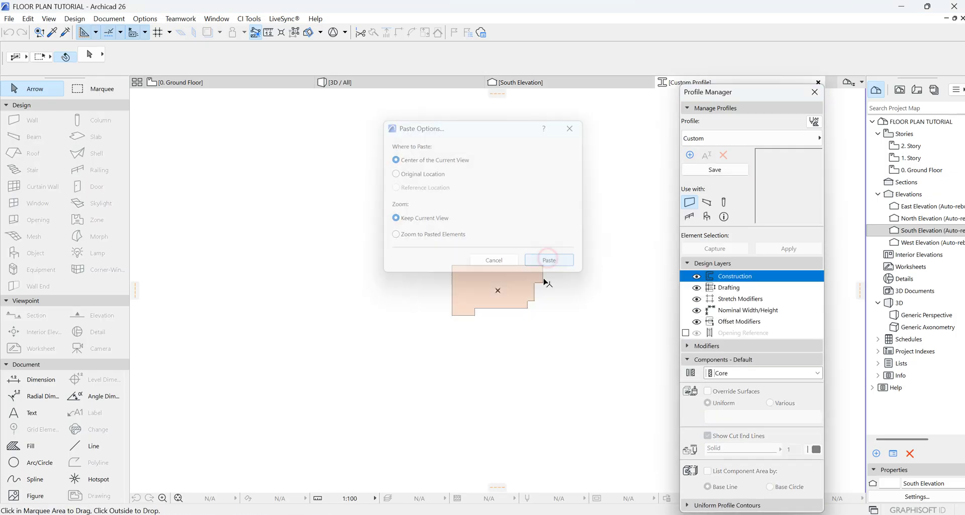
click(452, 315)
click(452, 316)
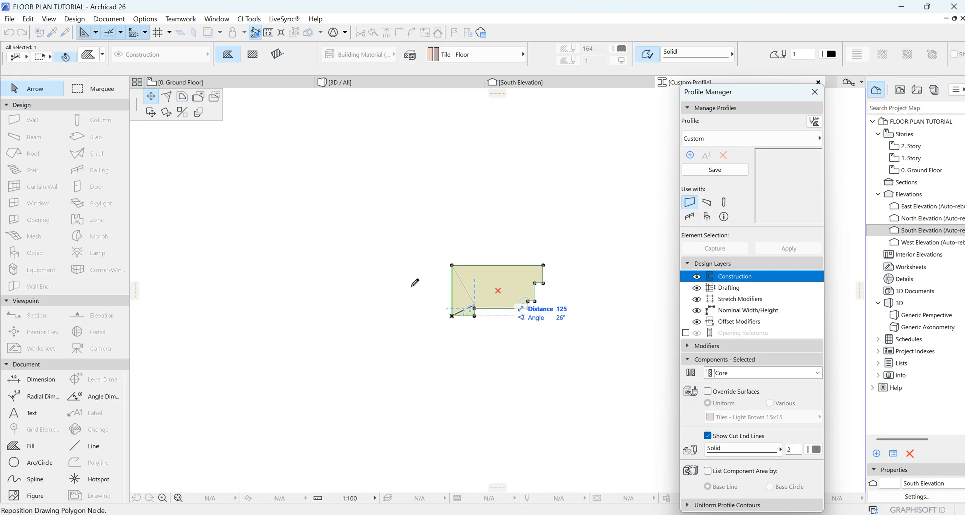
click(149, 114)
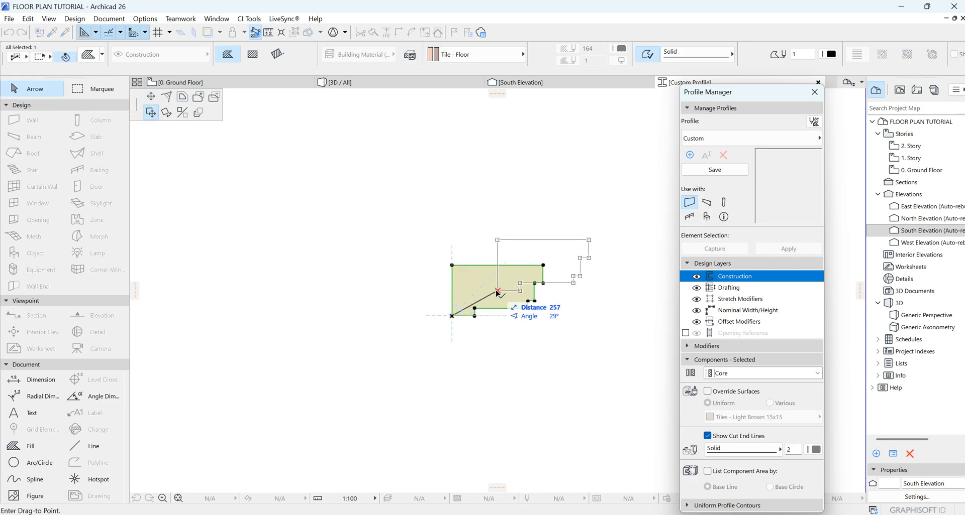
click(497, 289)
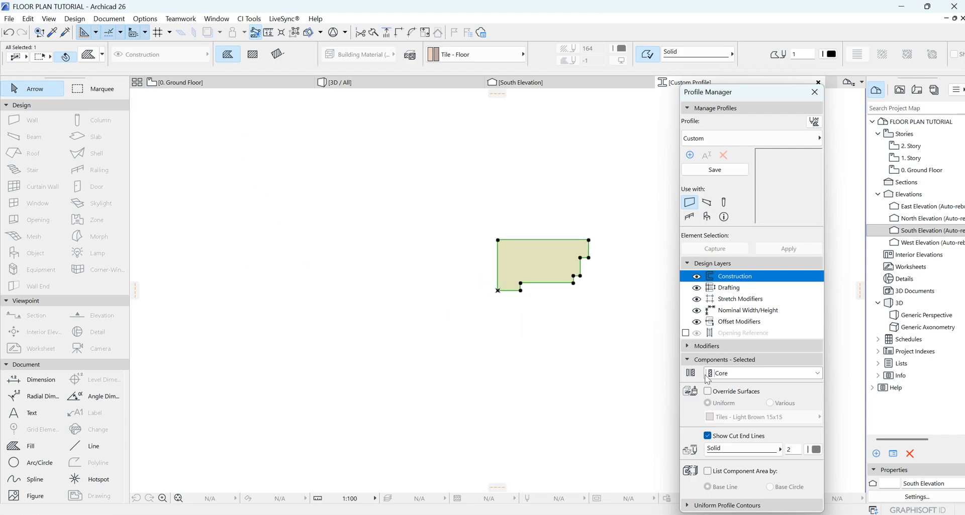
Step: Override the profile fill's surfaces with a uniform Stucco - White Fine
click(708, 393)
click(753, 417)
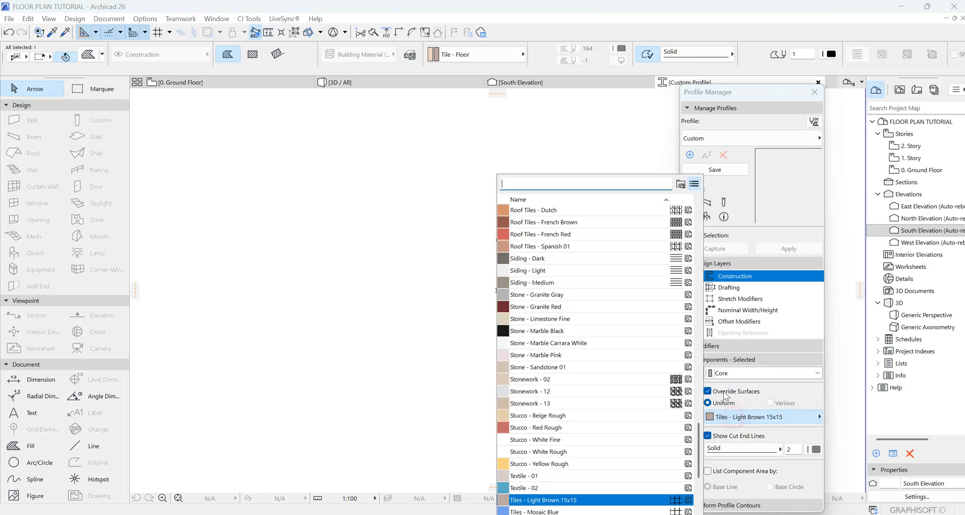
click(534, 441)
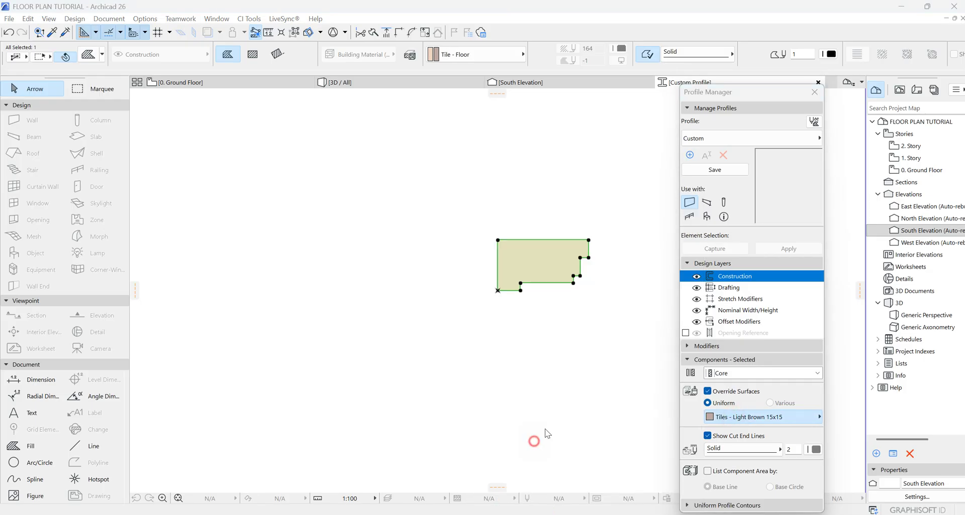
click(727, 411)
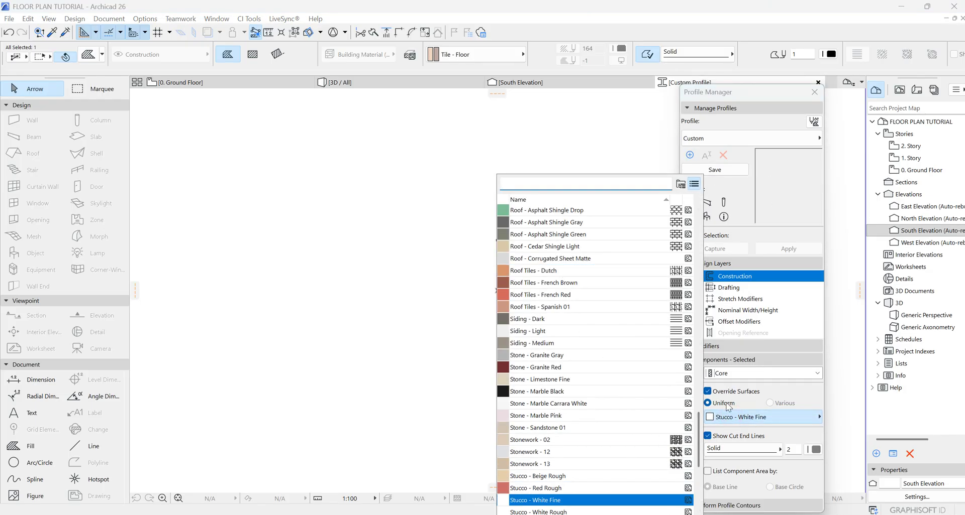
click(750, 416)
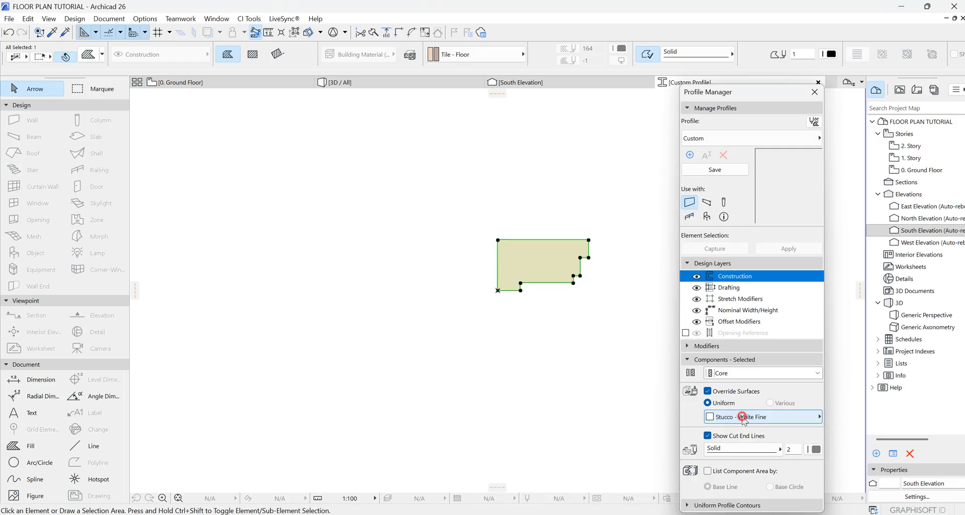
Step: Save the profile under the name PARAPET EAVE and close the Profile Manager
click(715, 170)
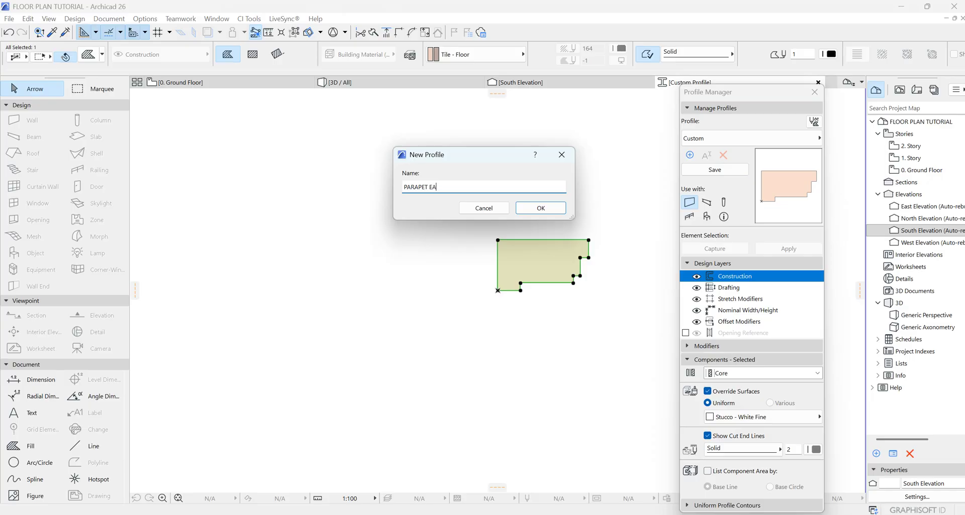
click(551, 208)
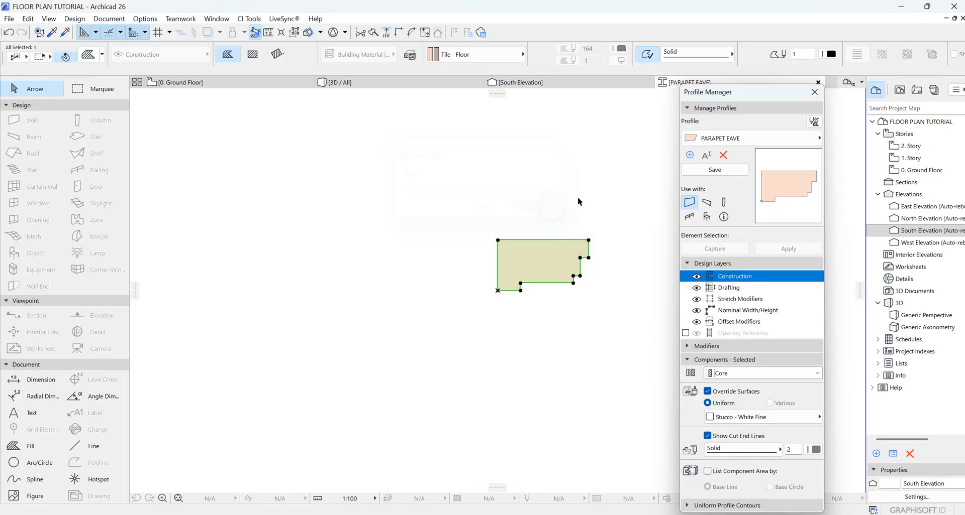
click(814, 93)
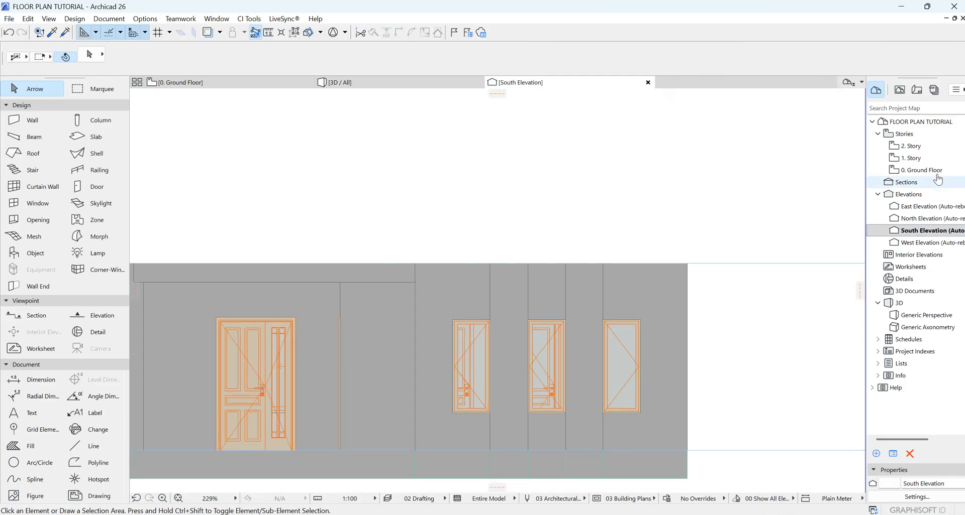
Step: Open the 1. Story floor plan and turn on the trace reference of the ground floor below
scroll(637, 209, down, 5)
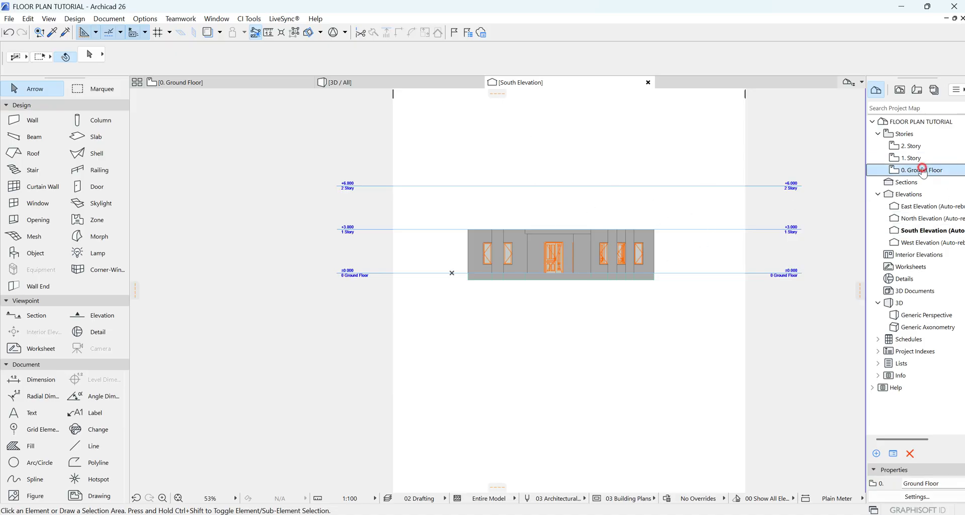
double_click(904, 170)
double_click(912, 157)
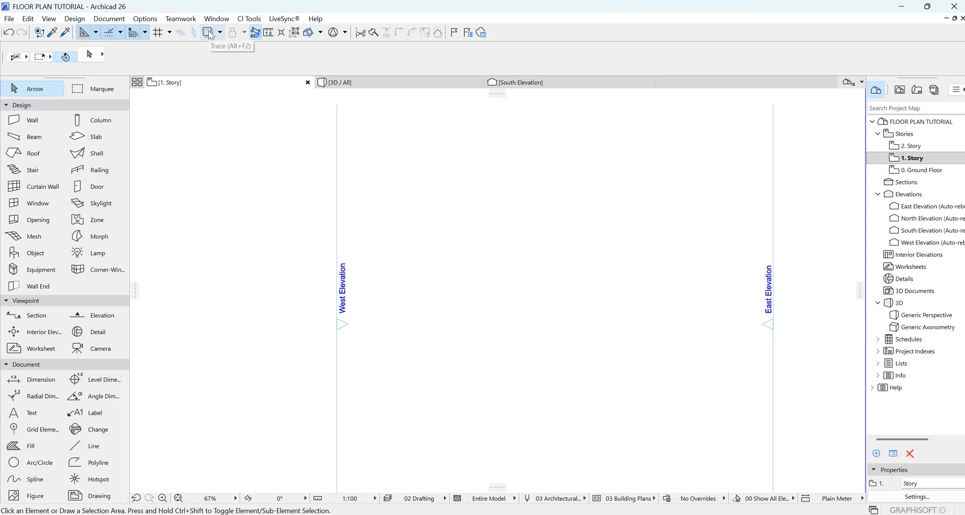
click(208, 32)
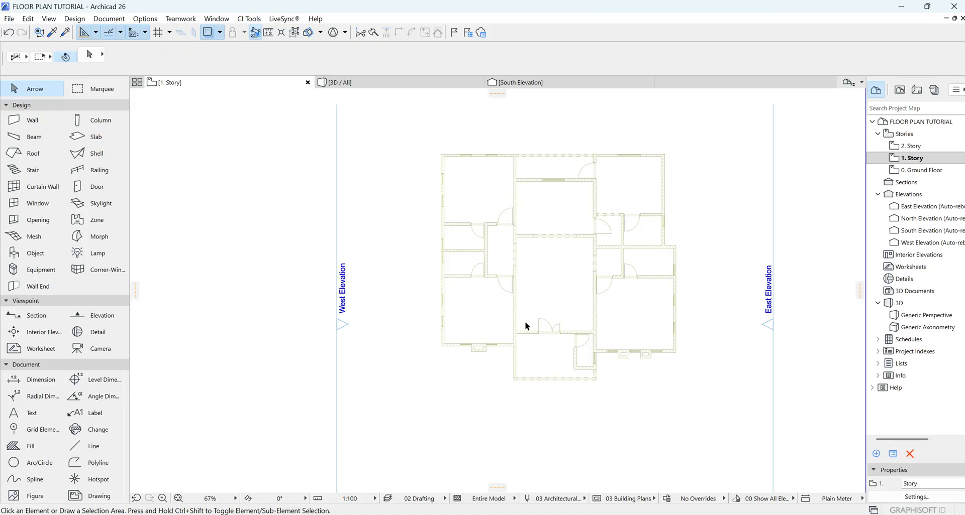
Step: Set the Wall tool to a complex profile structure using the PARAPET EAVE profile
click(32, 122)
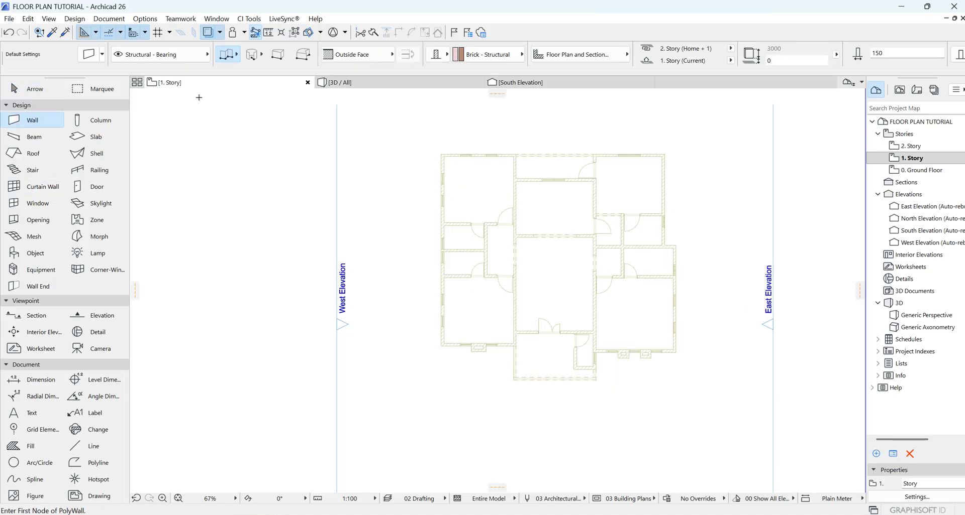
click(437, 56)
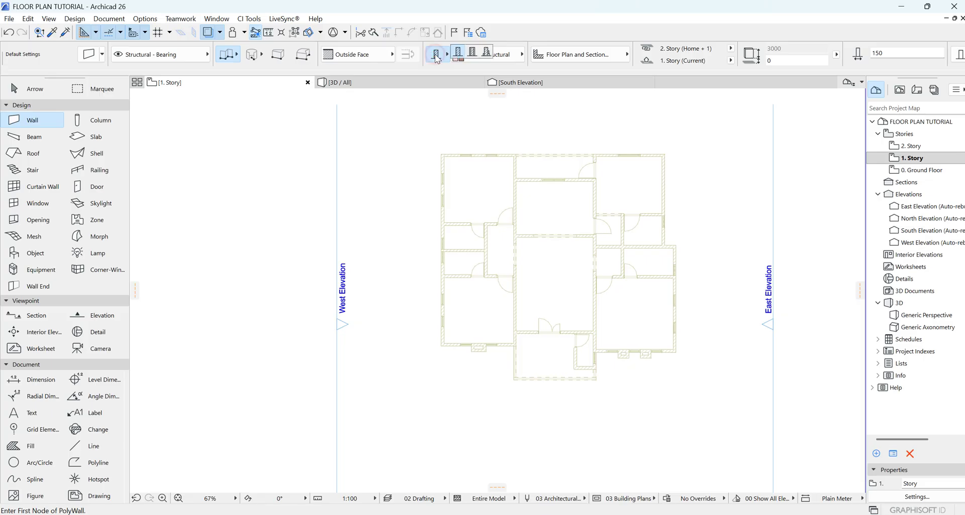
click(487, 51)
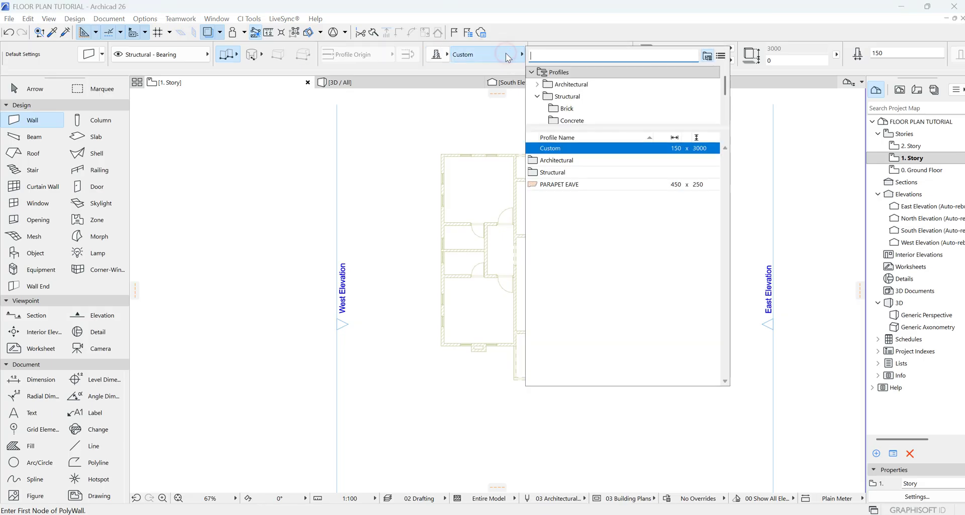
click(506, 53)
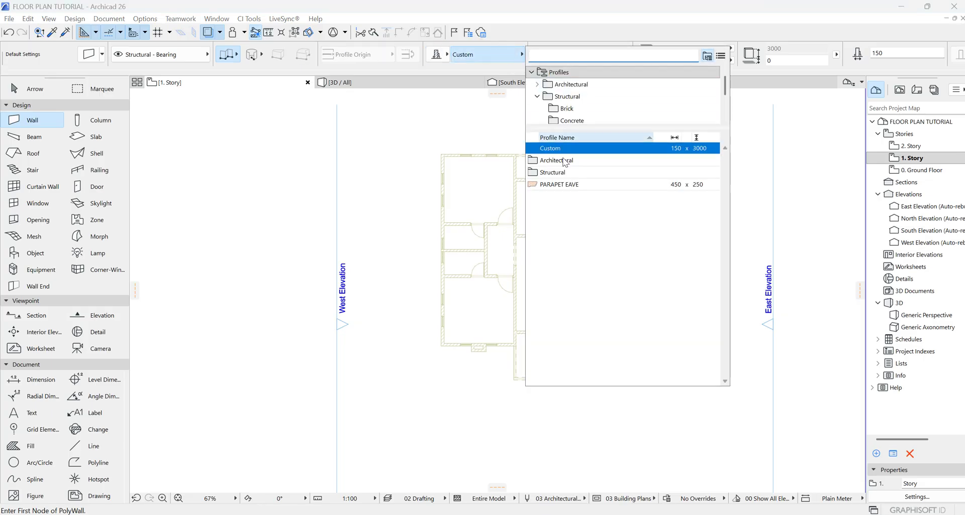
click(561, 188)
scroll(439, 361, up, 3)
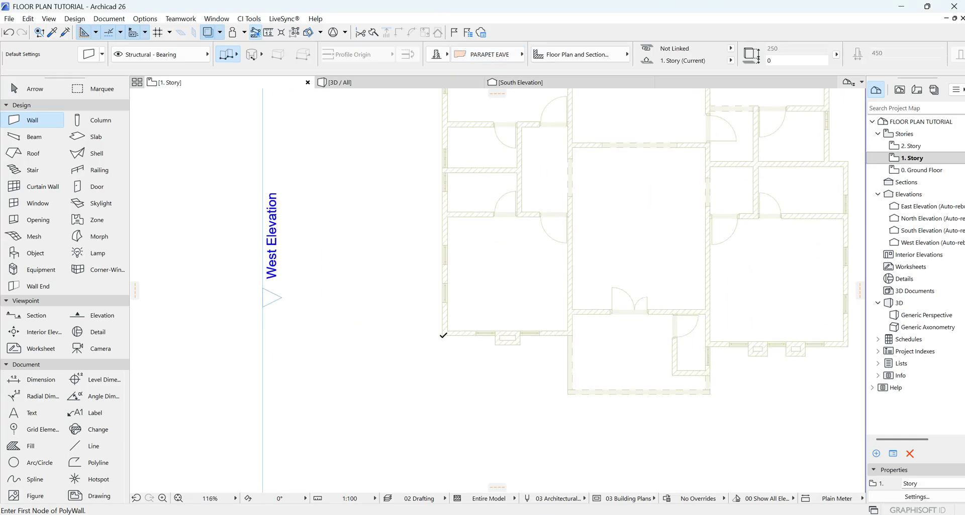
Step: Start a chained eave wall at the building's southwest corner and trace the south outline around the porch to the southeast corner
click(442, 336)
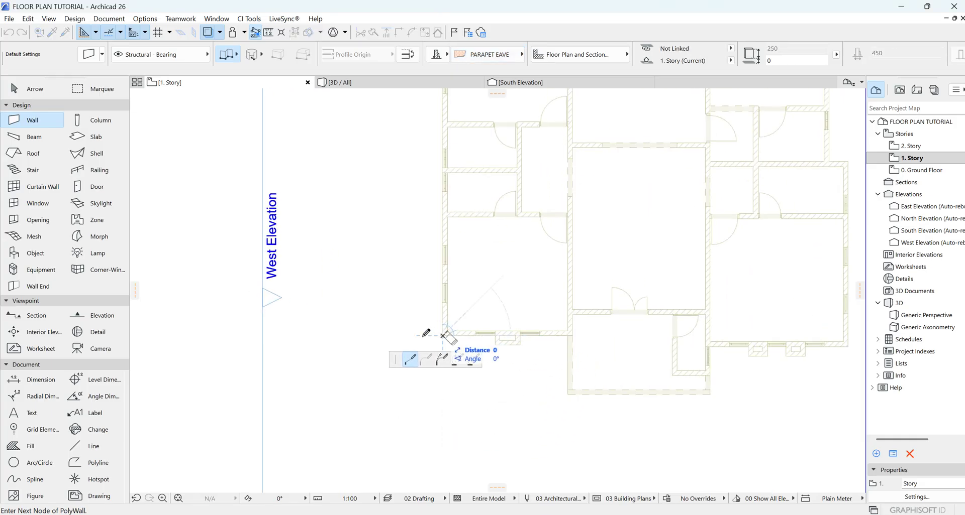
scroll(439, 340, up, 6)
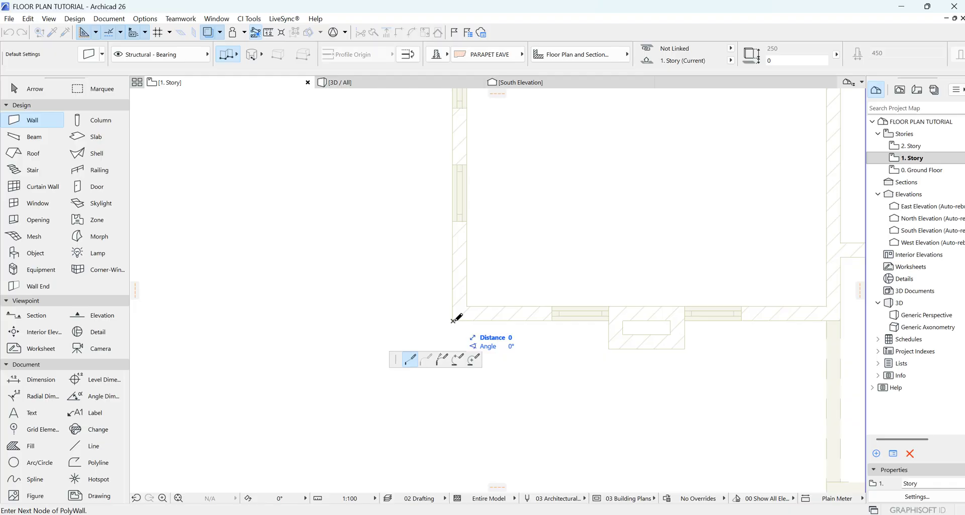
scroll(377, 304, down, 3)
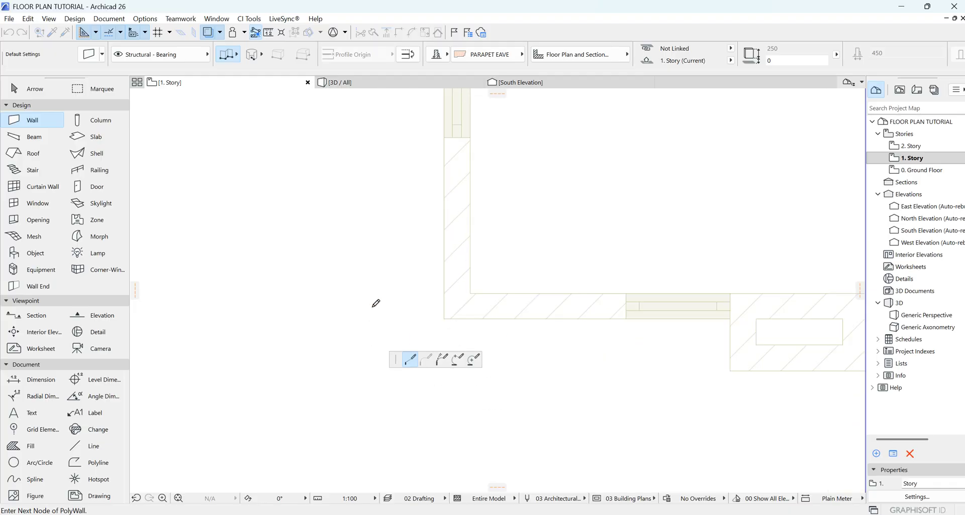
click(663, 309)
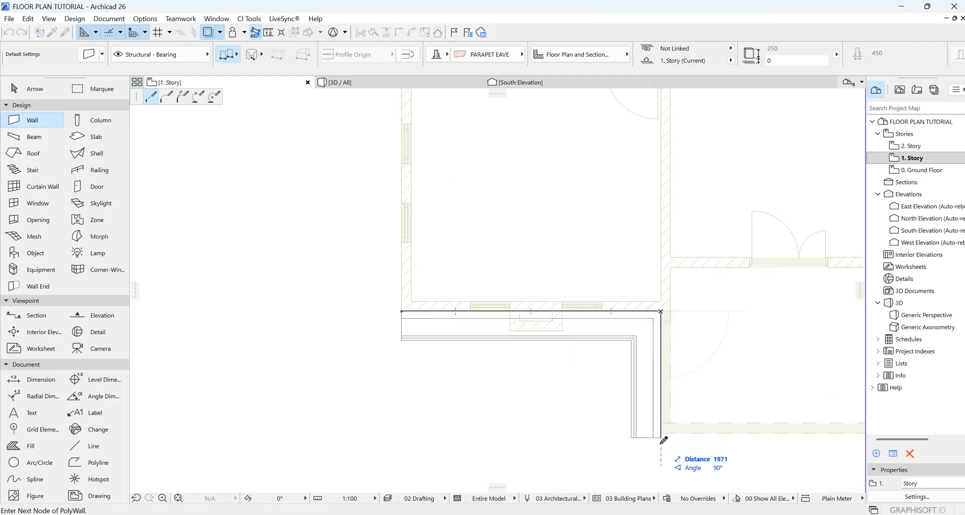
click(660, 431)
scroll(355, 301, down, 3)
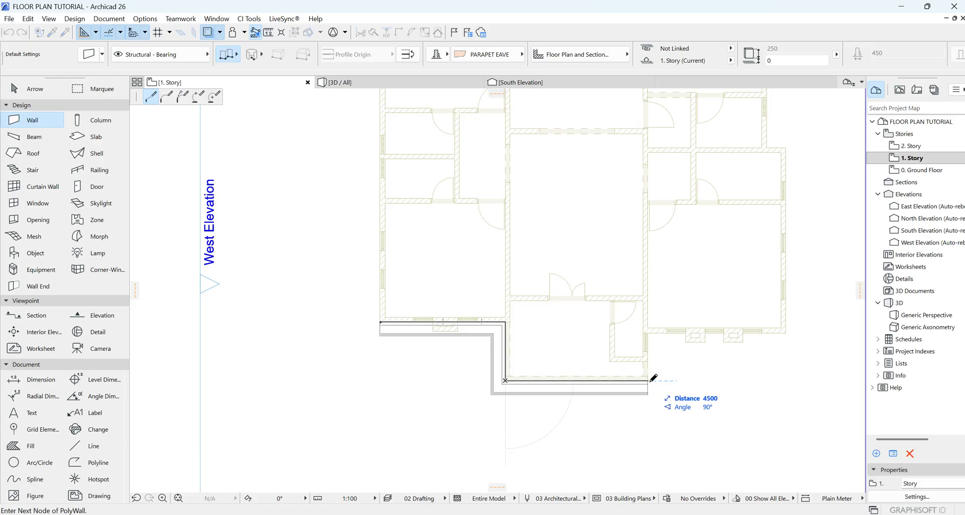
click(647, 380)
click(648, 333)
click(786, 333)
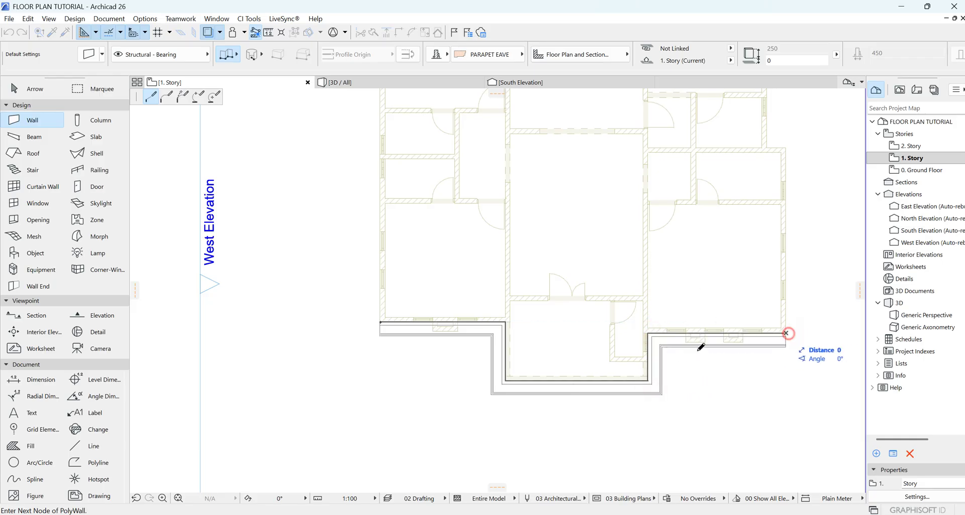
Step: Continue the eave wall along the stepped east side, the north side and the west side, closing it at the southwest corner
scroll(635, 254, down, 2)
scroll(728, 273, up, 1)
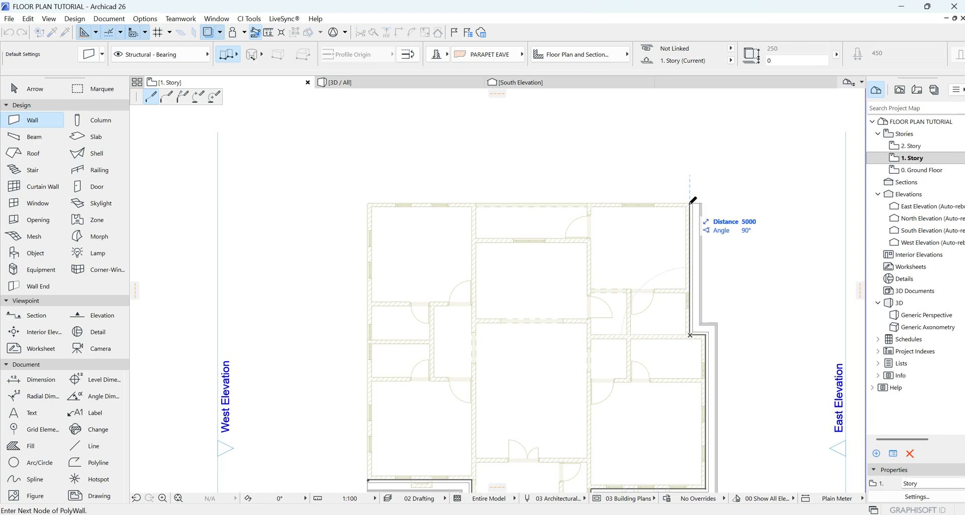
click(690, 204)
click(368, 204)
scroll(368, 204, down, 2)
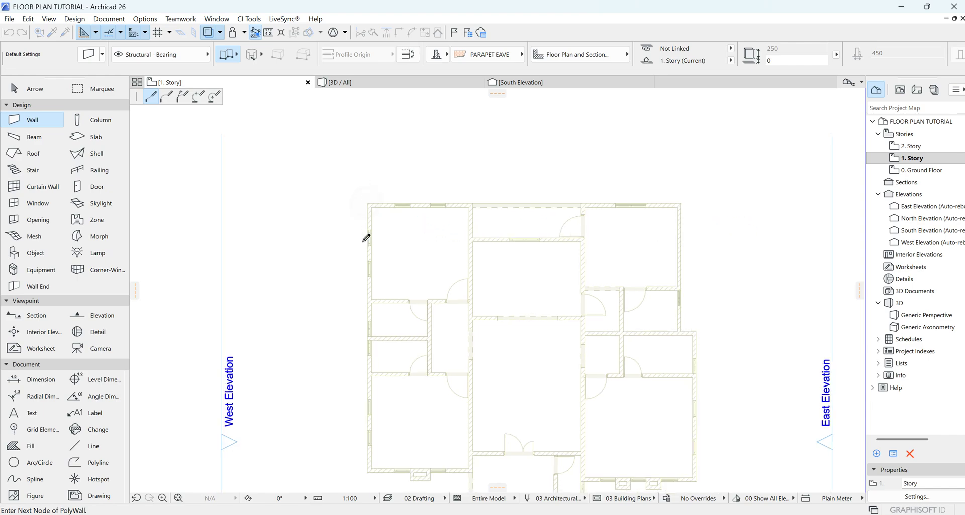
click(366, 367)
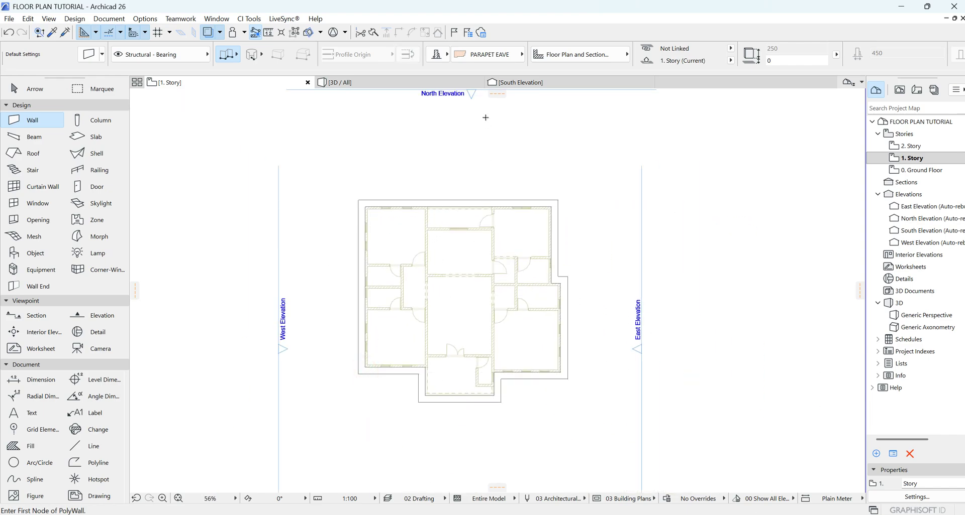
Step: Show the model in 3D and examine the parapet eave from close up
key(F3)
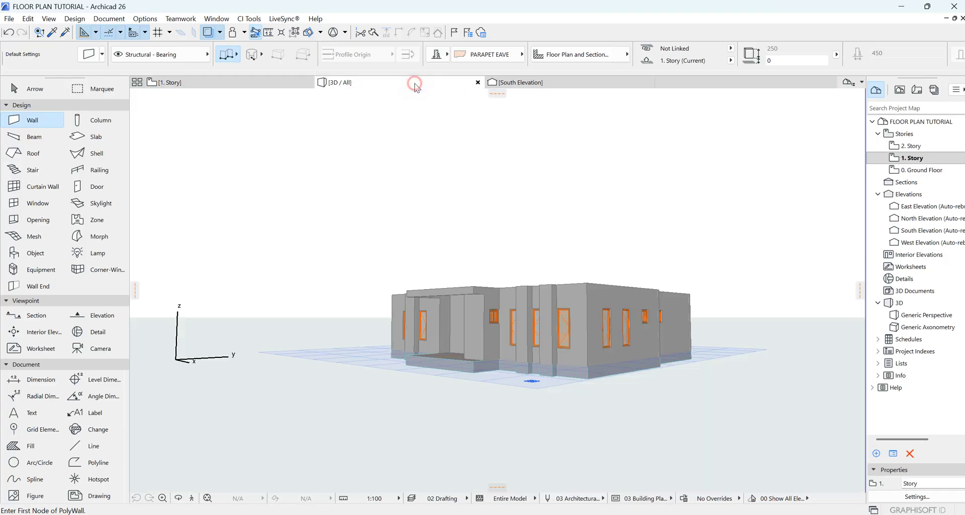
scroll(547, 262, up, 3)
scroll(552, 166, down, 3)
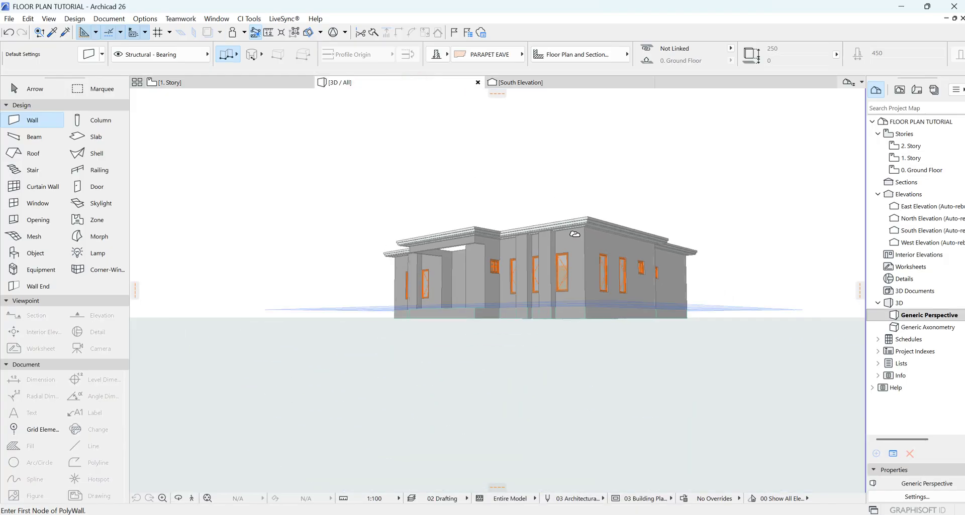
scroll(581, 234, up, 5)
key(Escape)
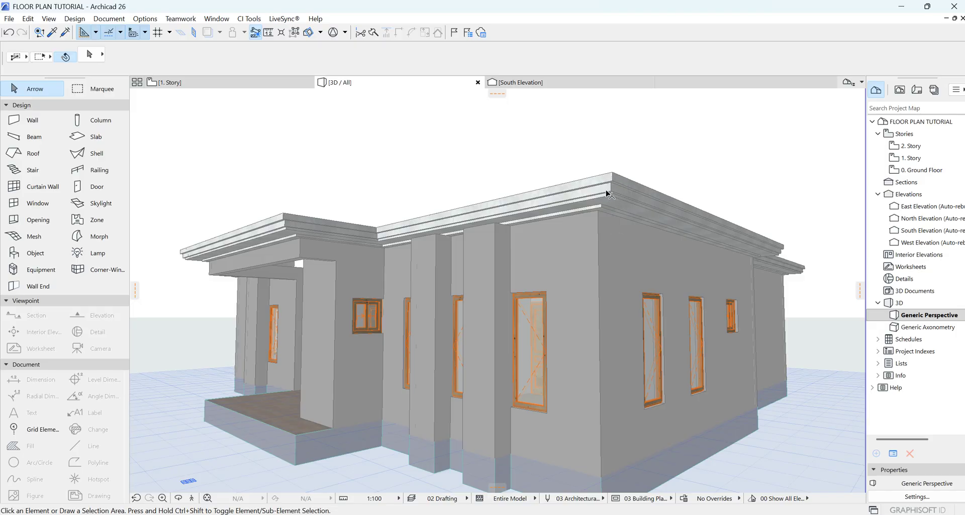
Step: Select the complete parapet eave, review its wall settings, then deselect it and inspect the building in perspective
click(580, 201)
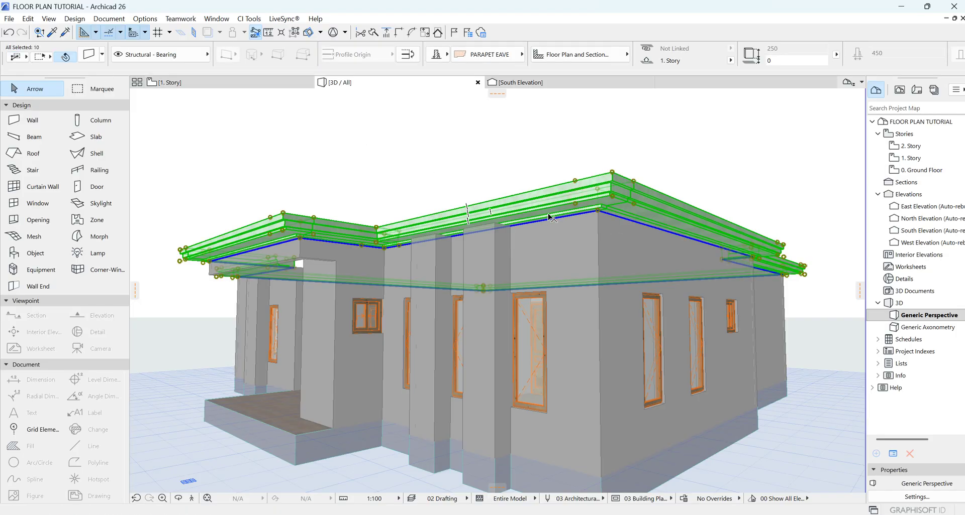
click(89, 56)
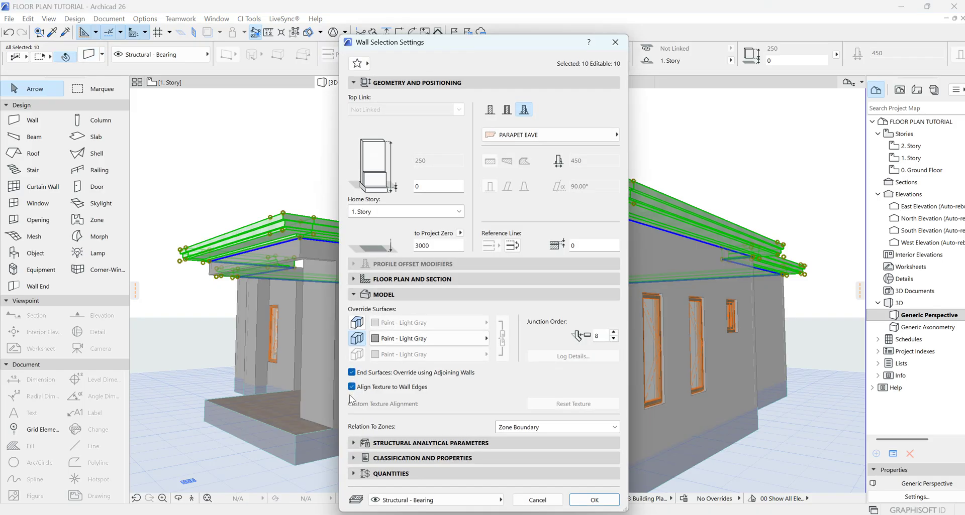
click(594, 501)
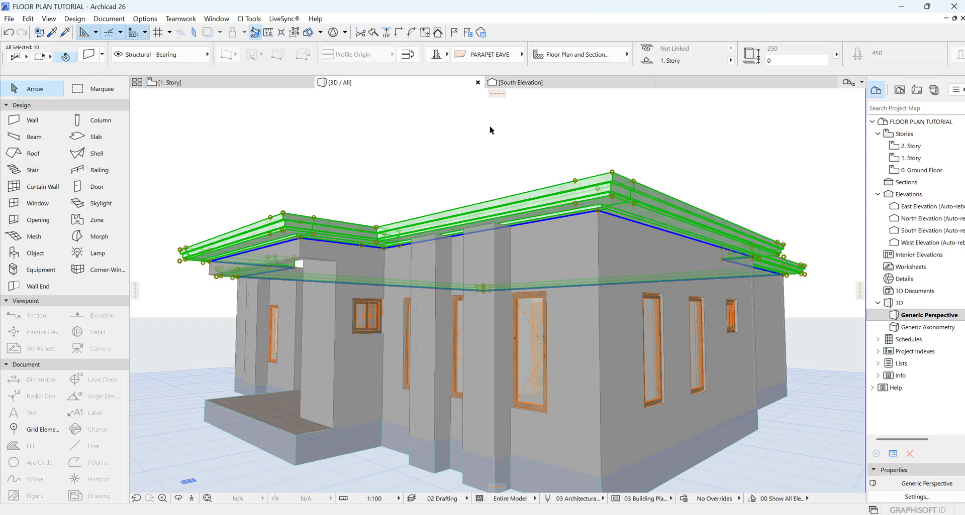
click(490, 137)
shift+middle_drag(491, 140, 578, 178)
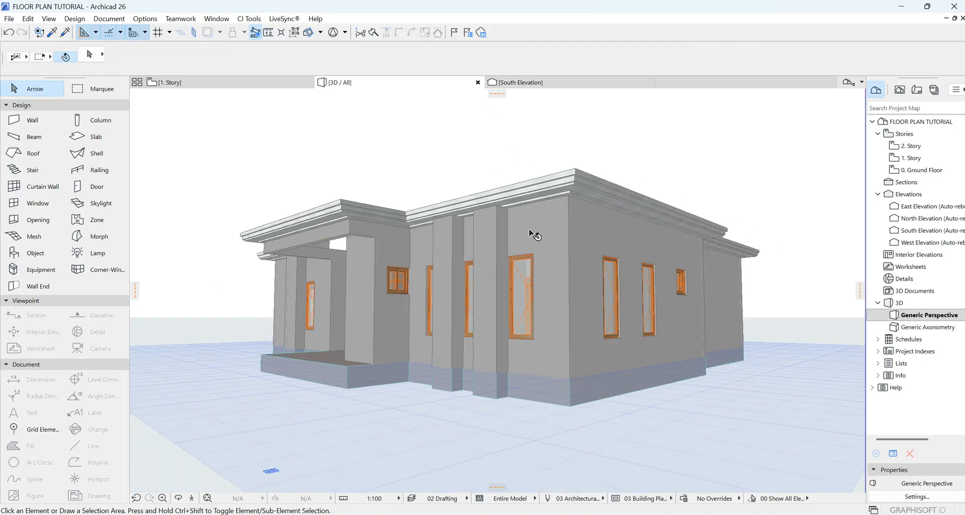
Step: Select the whole parapet eave, examine its surface overrides in the wall settings, then deselect it
shift+middle_drag(534, 235, 535, 211)
click(522, 211)
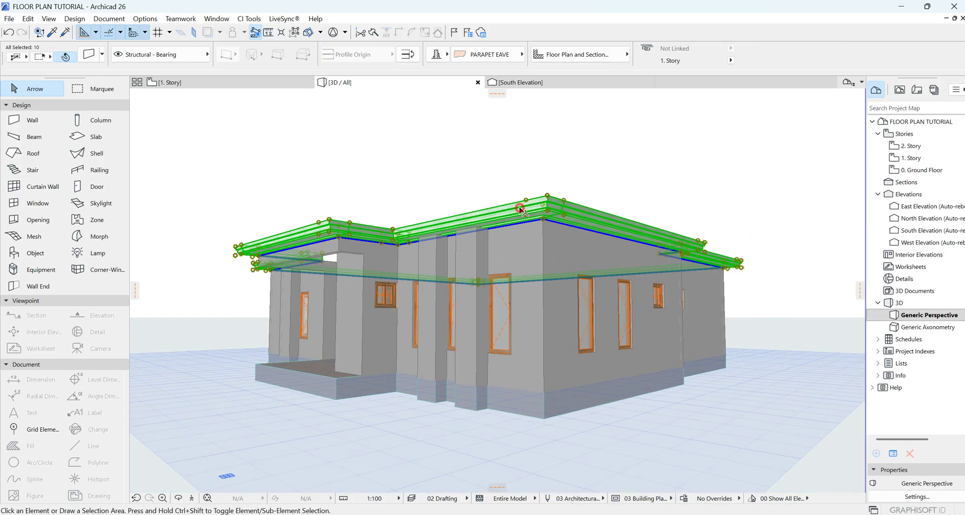
click(85, 54)
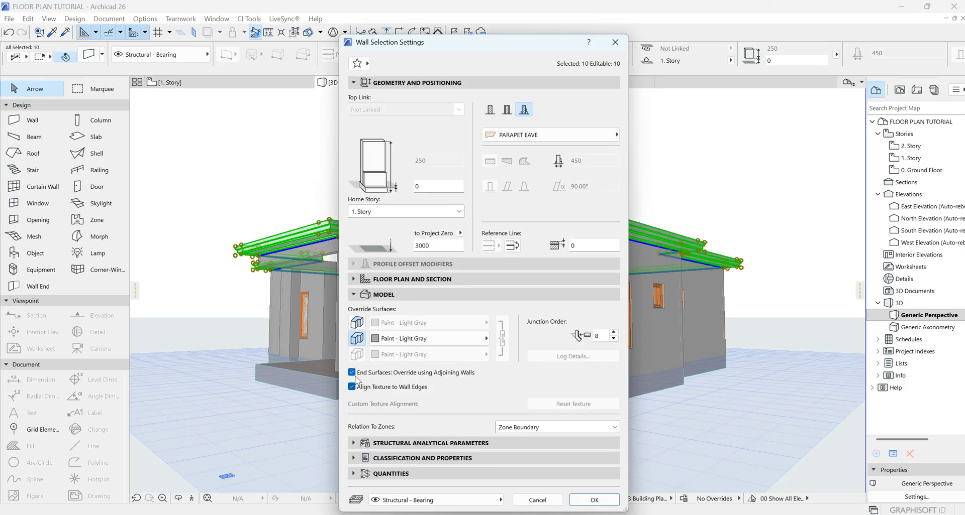
click(594, 500)
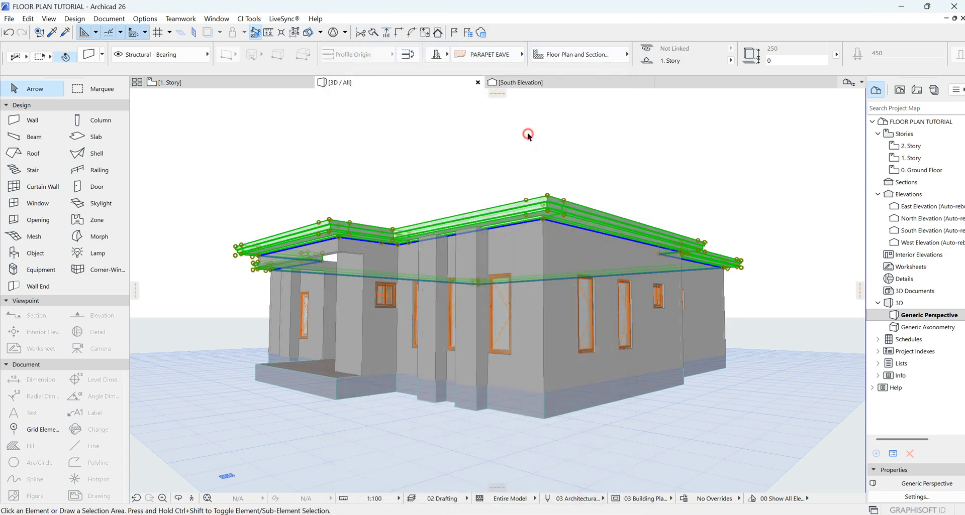
click(528, 134)
Step: On the first story, set the Roof defaults to a basic Timber - Roof structure 17 mm thick with a 450 mm eaves overhang
click(224, 82)
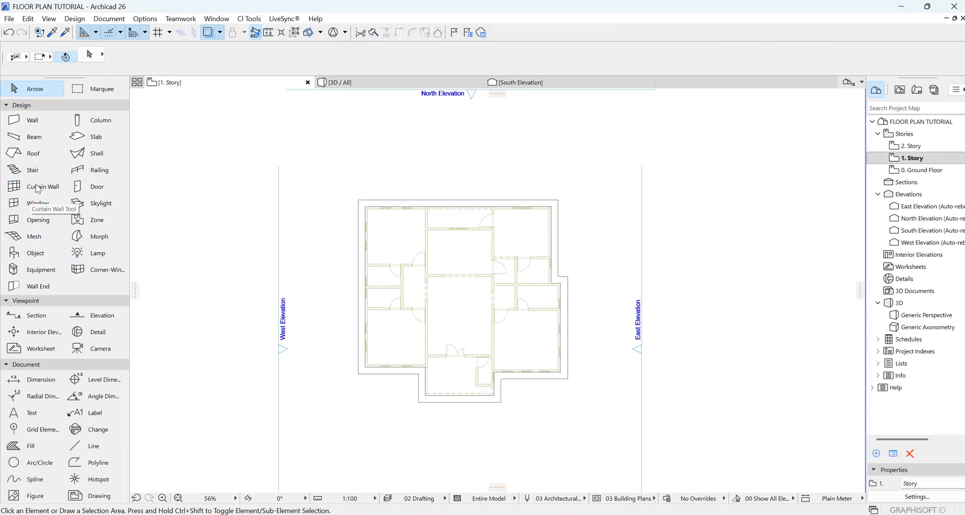
click(29, 159)
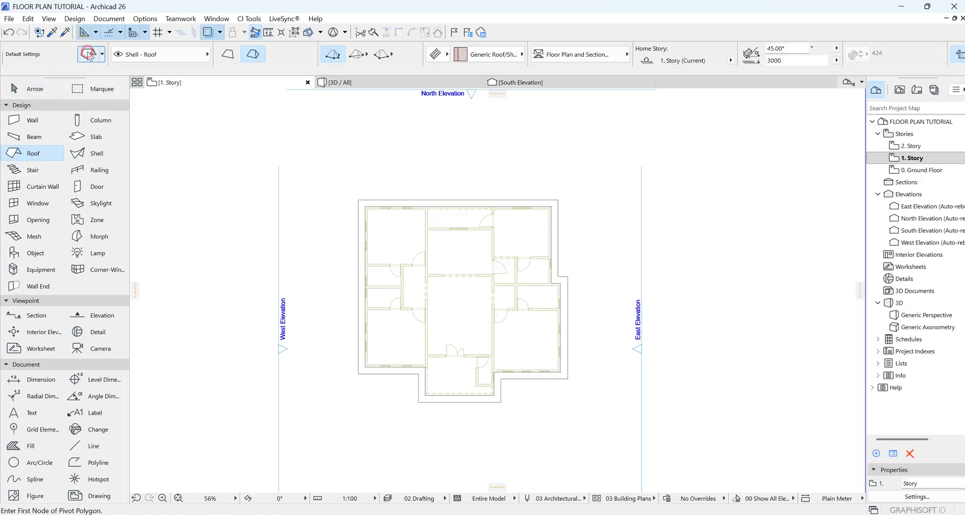
click(89, 55)
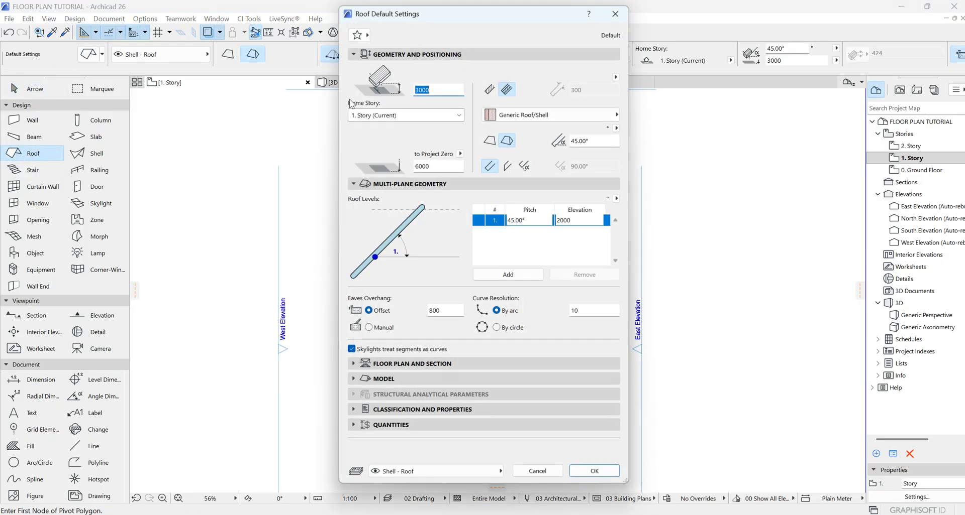
click(450, 312)
click(491, 90)
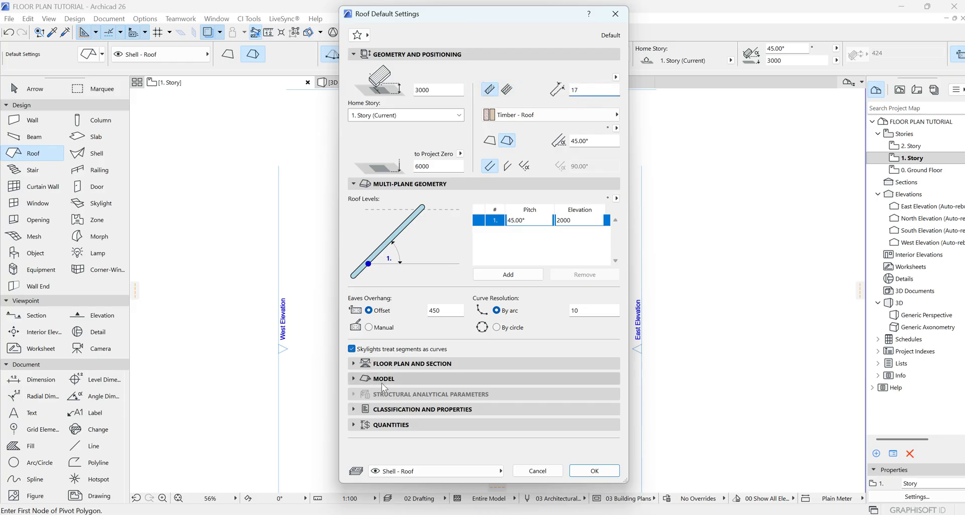
Step: Override the default roof's top surface with Roof - Asphalt Shingle Gray and accept the roof settings
click(381, 382)
click(370, 243)
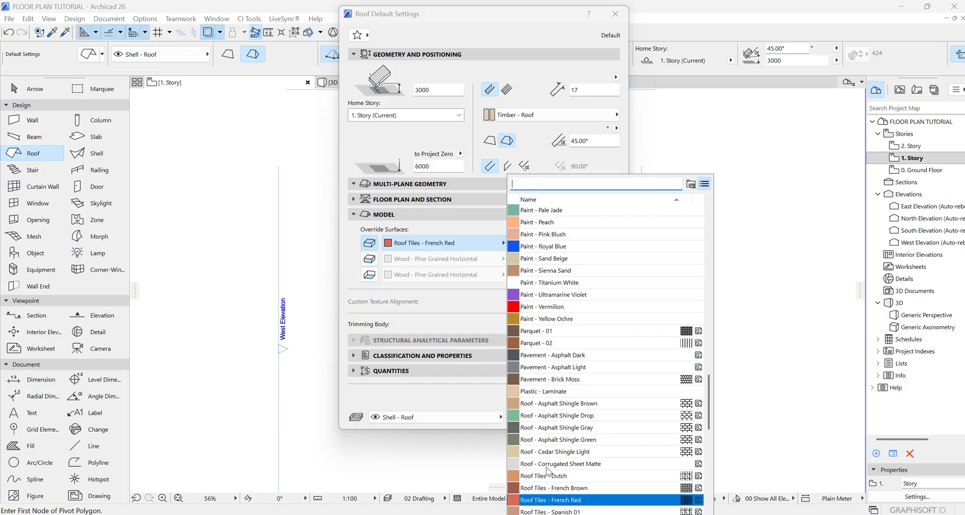
click(557, 428)
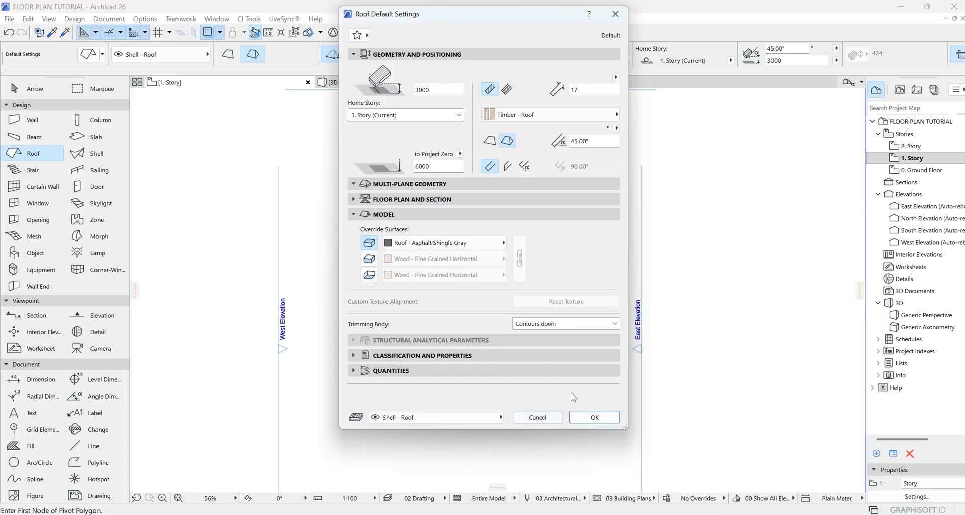
click(594, 417)
Step: Start a multi-plane roof outline at the building's southwest wall corner and trace the west, north and stepped east sides to the southeast corner
scroll(408, 376, up, 3)
click(334, 359)
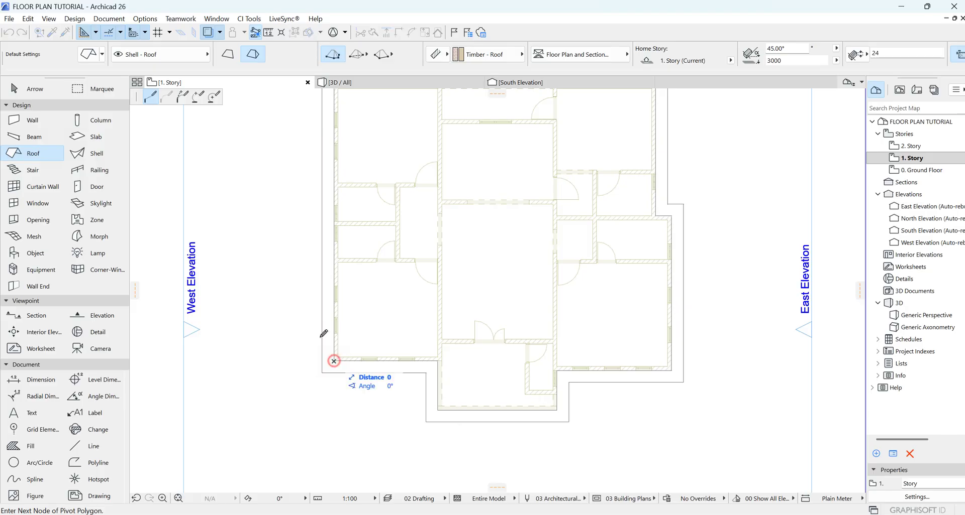
scroll(312, 373, down, 4)
scroll(319, 247, up, 3)
scroll(318, 249, up, 2)
click(322, 265)
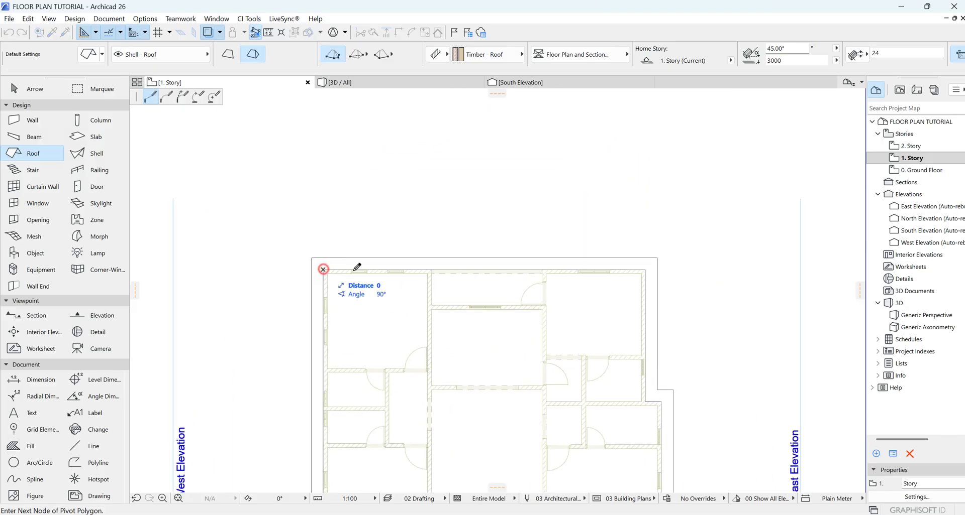
click(568, 265)
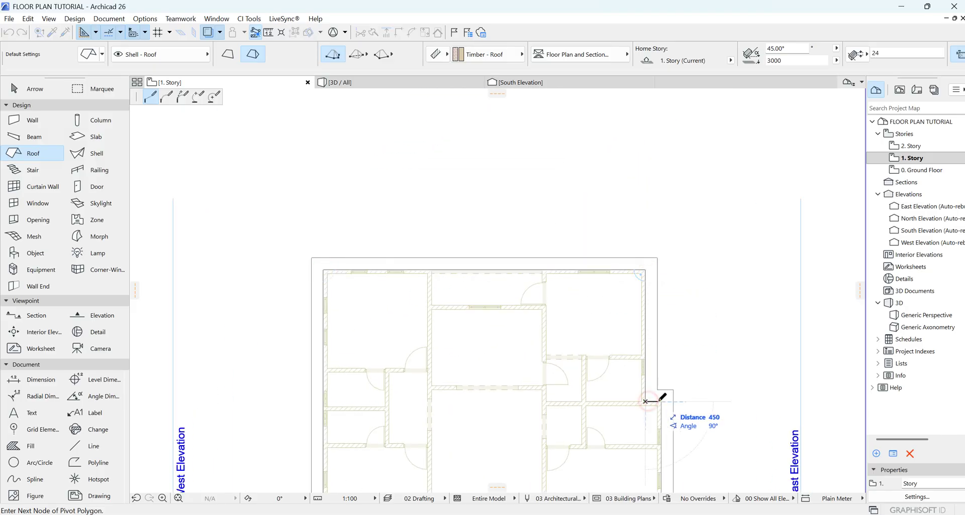
scroll(653, 430, down, 3)
scroll(657, 367, up, 4)
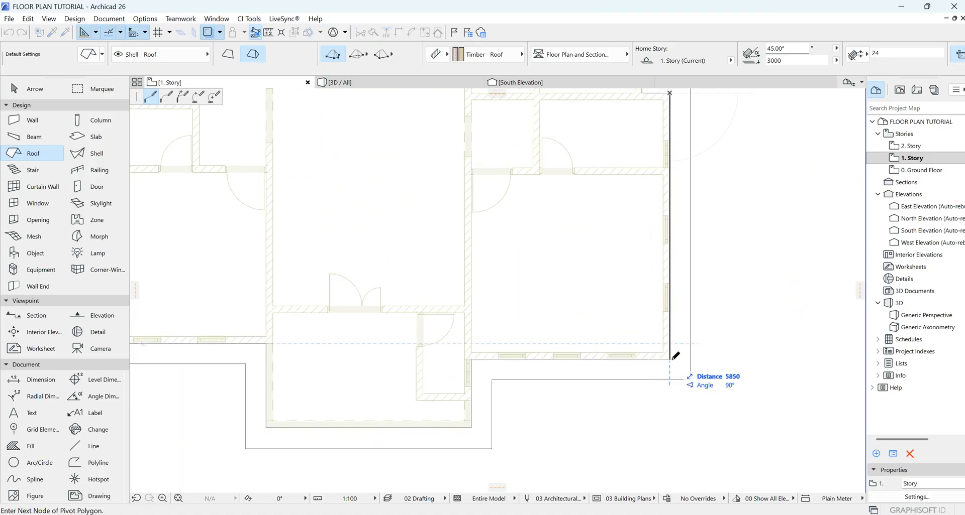
click(669, 360)
Step: Continue the roof outline along the south side around the porch and close it at the southwest corner
click(471, 360)
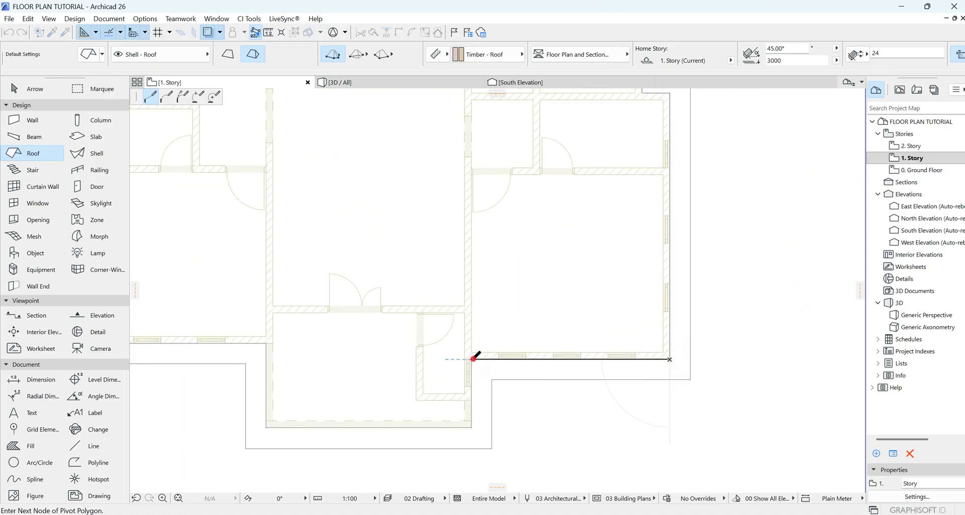
click(471, 428)
click(266, 428)
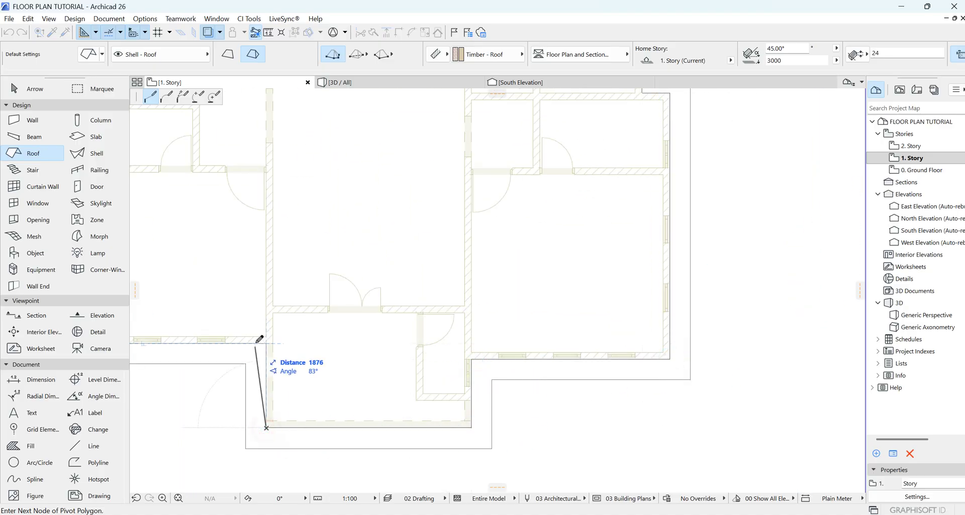
click(266, 344)
scroll(634, 382, down, 3)
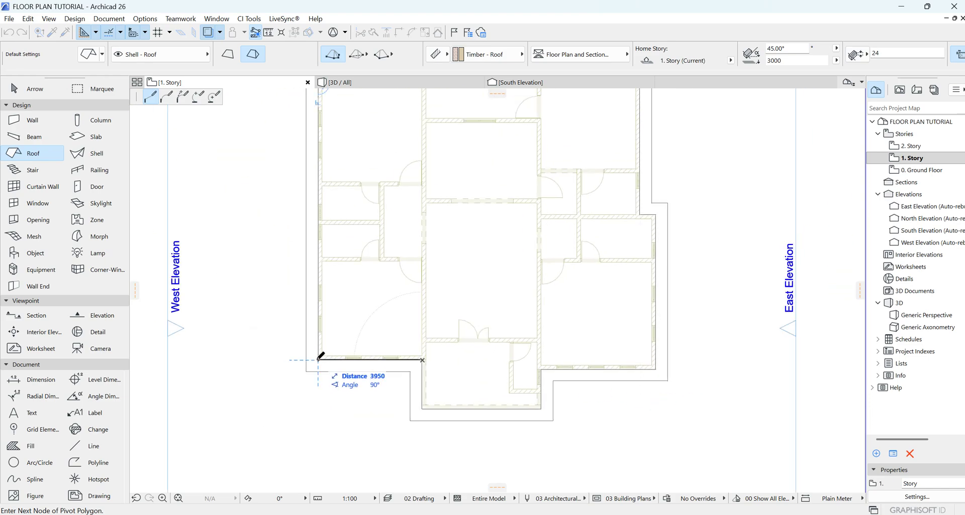
click(317, 360)
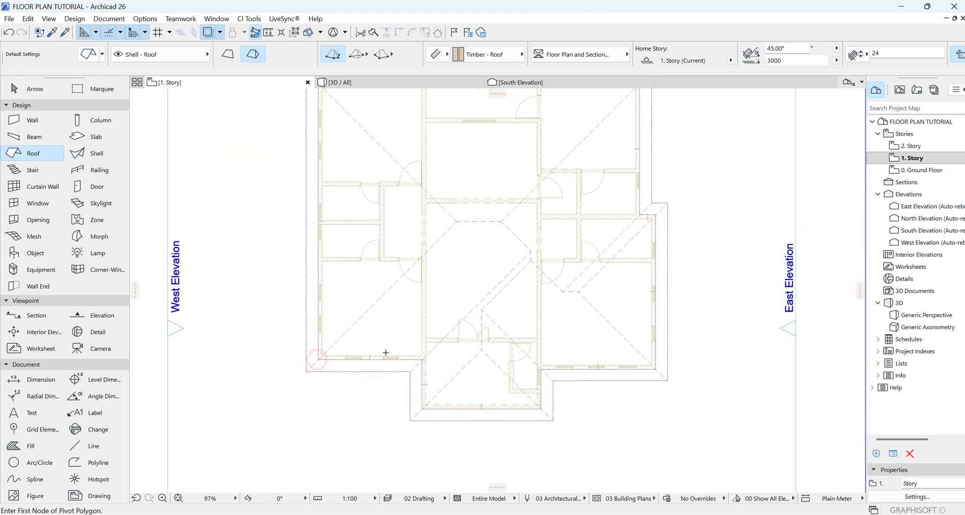
Step: Leave the Roof command and examine the new roof's height above the building in the south elevation
click(577, 82)
scroll(627, 187, up, 3)
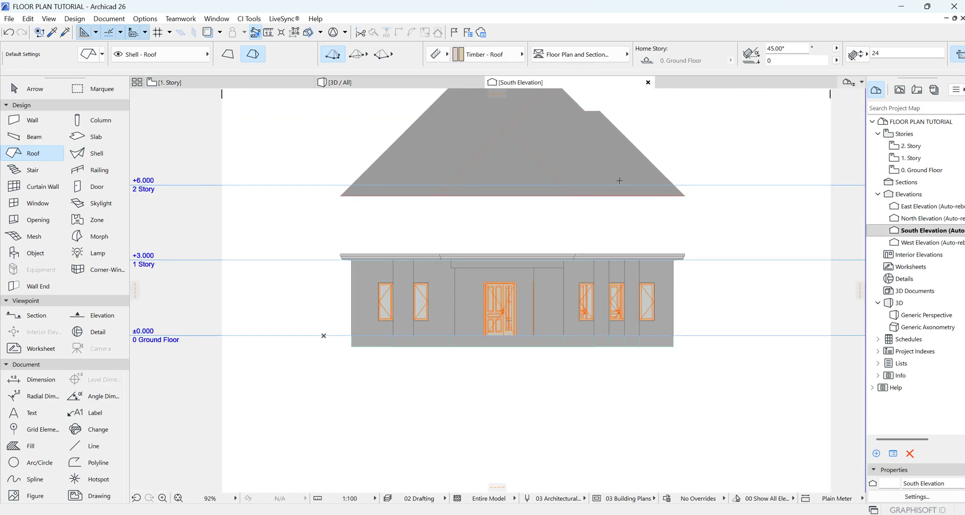
key(Escape)
scroll(573, 299, down, 3)
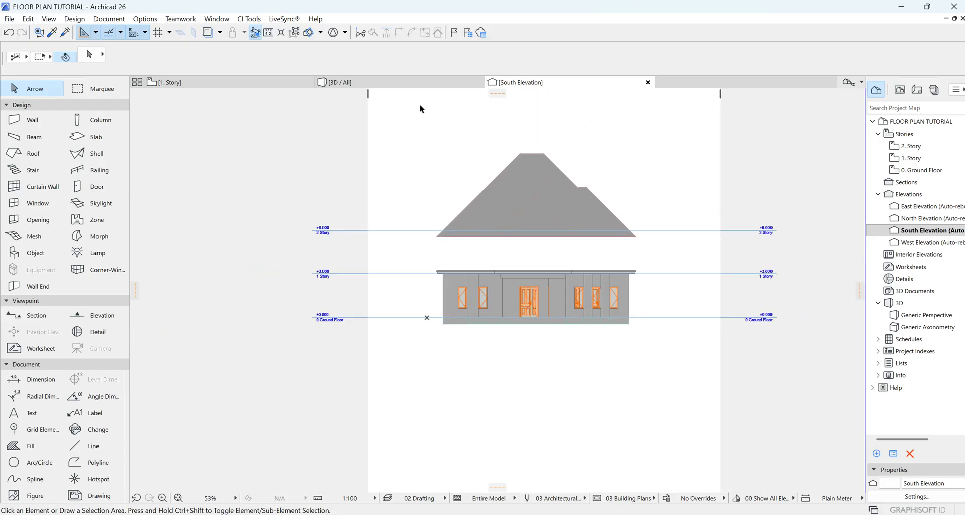
click(249, 83)
click(567, 85)
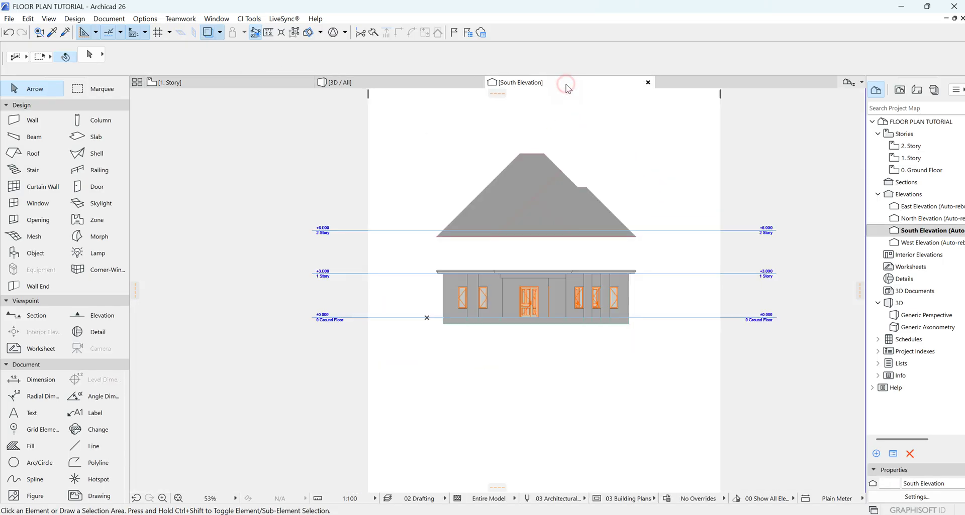
Step: Select the roof in the south elevation and move it straight down by its lower eave corner onto the top of the parapet eave
scroll(462, 247, up, 3)
click(417, 224)
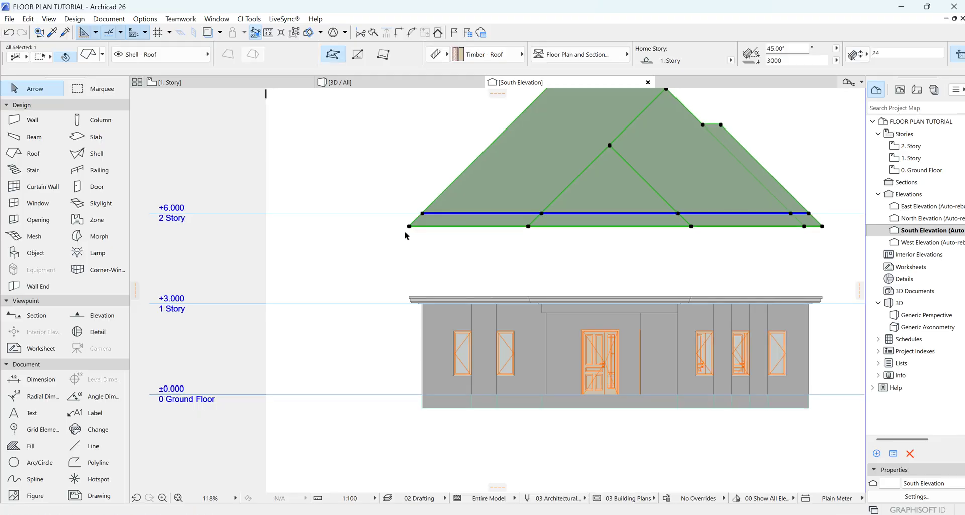
scroll(408, 209, up, 6)
scroll(424, 206, up, 3)
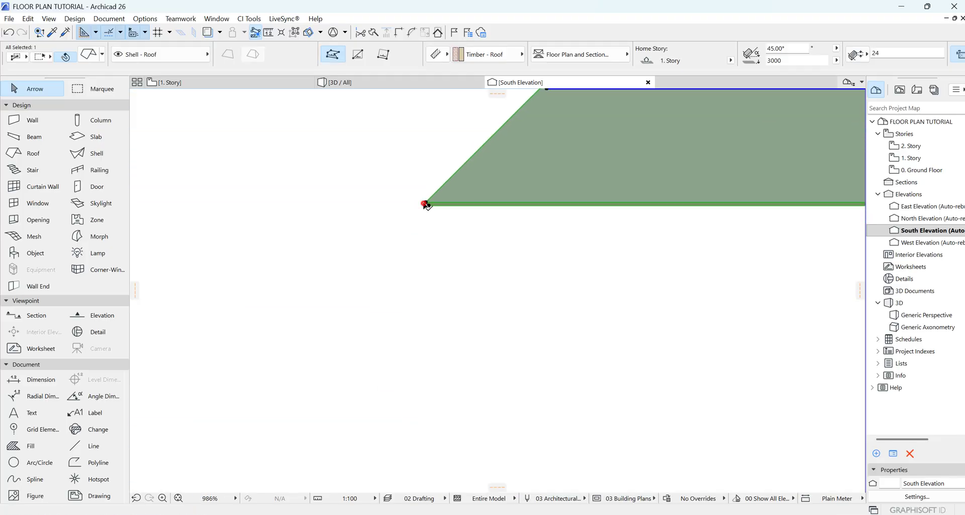
key(ctrl+d)
click(424, 204)
scroll(430, 177, down, 6)
scroll(430, 352, up, 4)
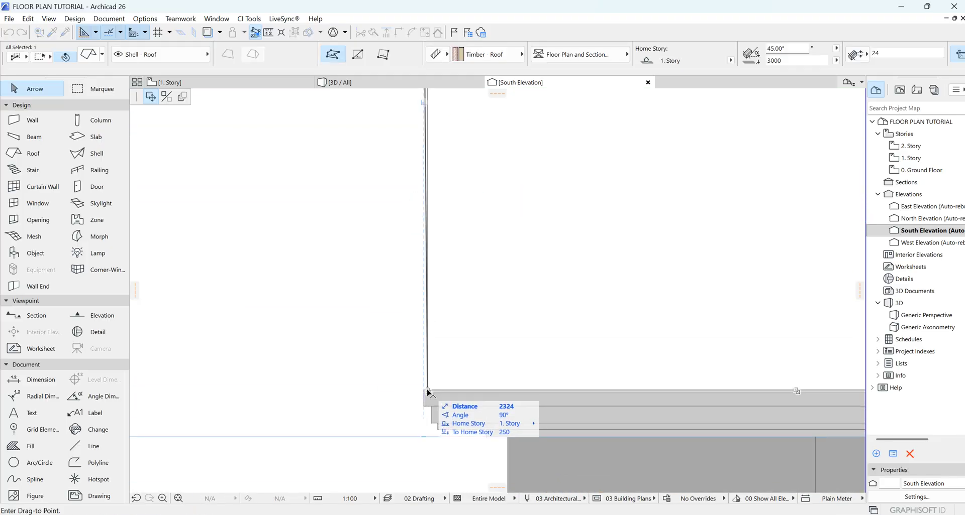
click(428, 392)
scroll(427, 391, down, 10)
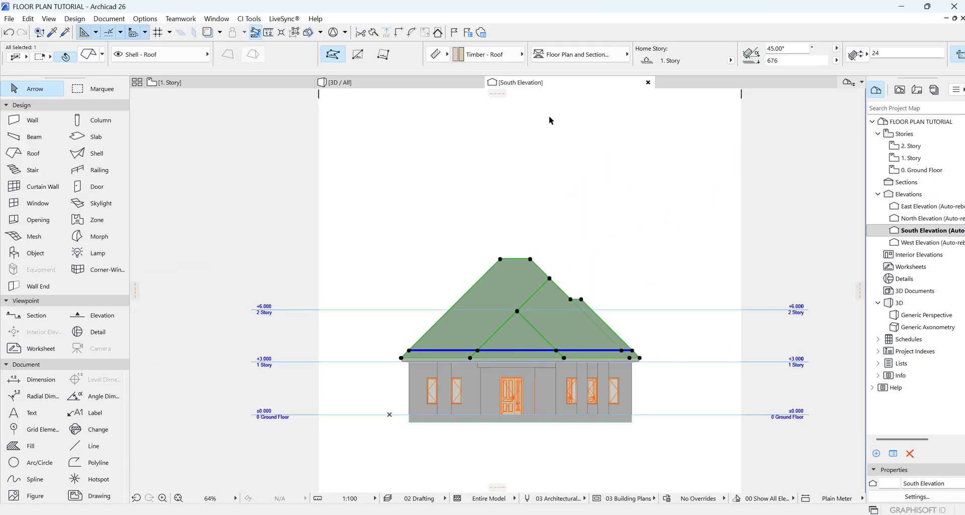
Step: Show the roof in 3D from the front and try pitches of 30° and 40° on it
click(400, 81)
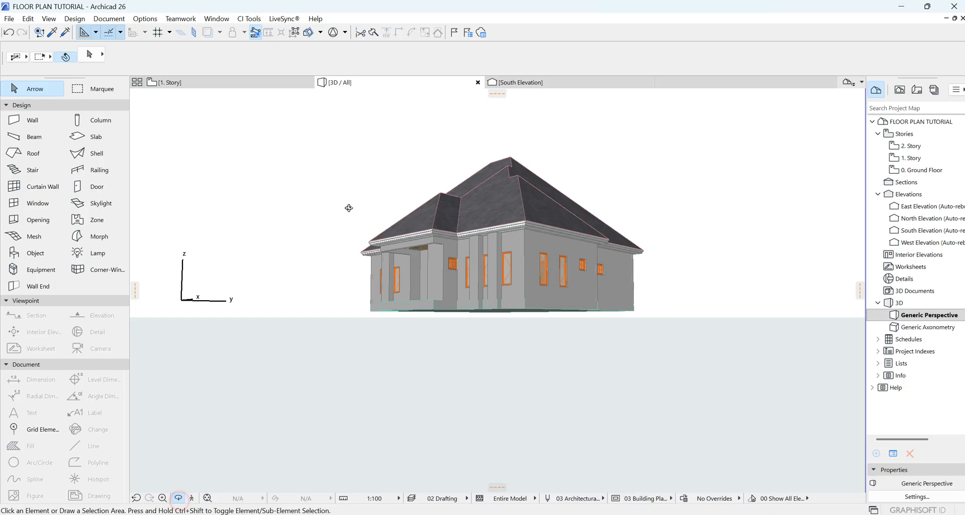
drag(349, 208, 644, 179)
click(378, 167)
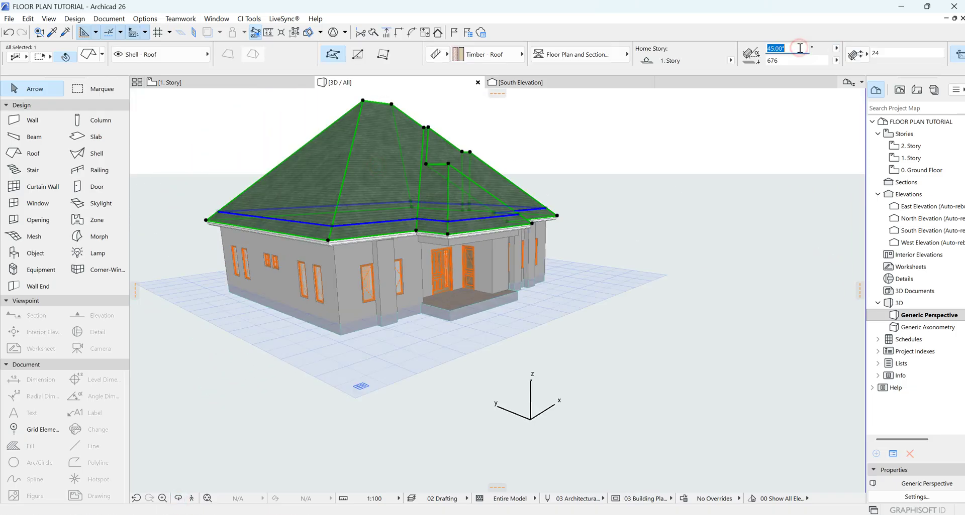
click(710, 250)
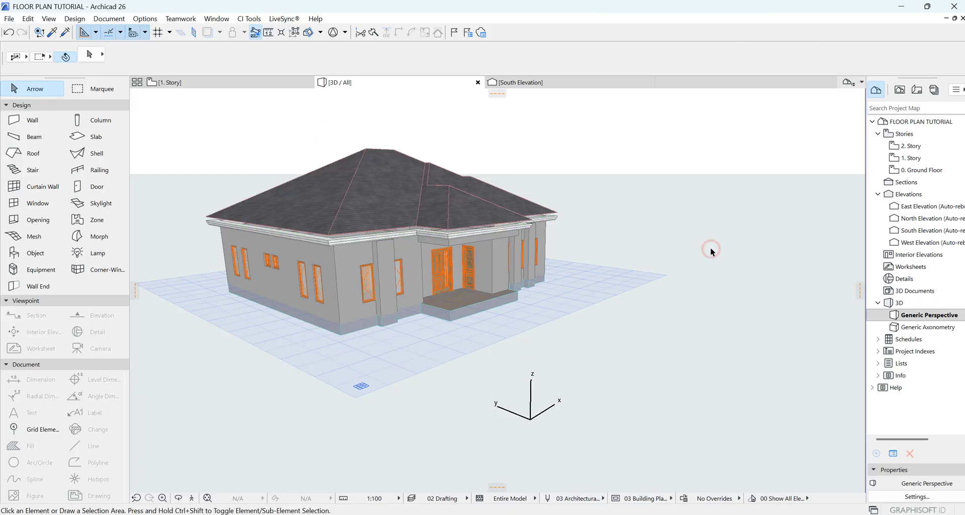
click(442, 215)
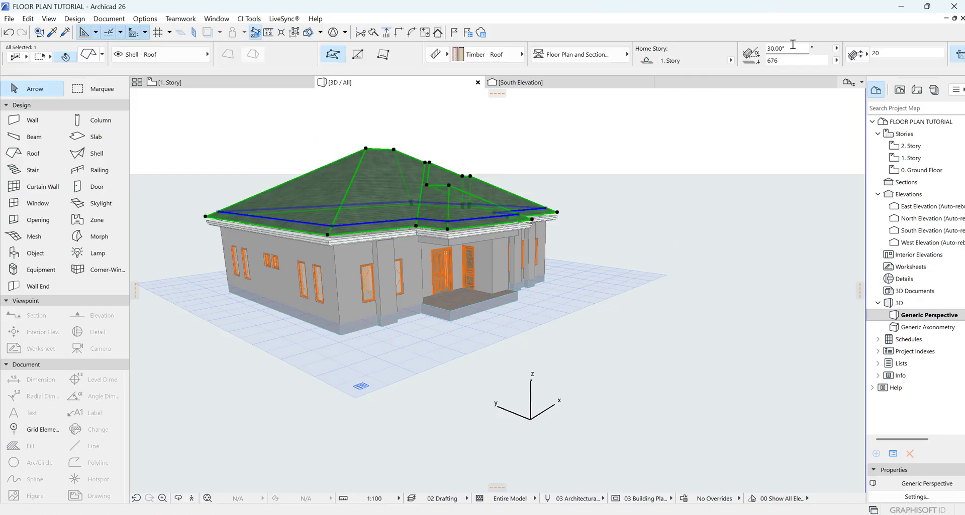
key(Return)
scroll(595, 291, down, 2)
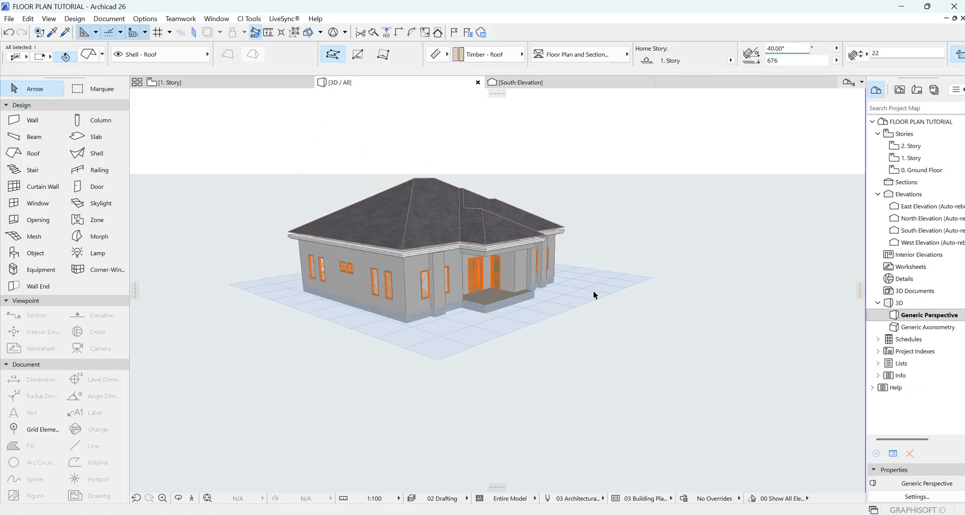
Step: Set the selected roof's pitch to 35°
scroll(438, 221, up, 1)
scroll(472, 231, up, 3)
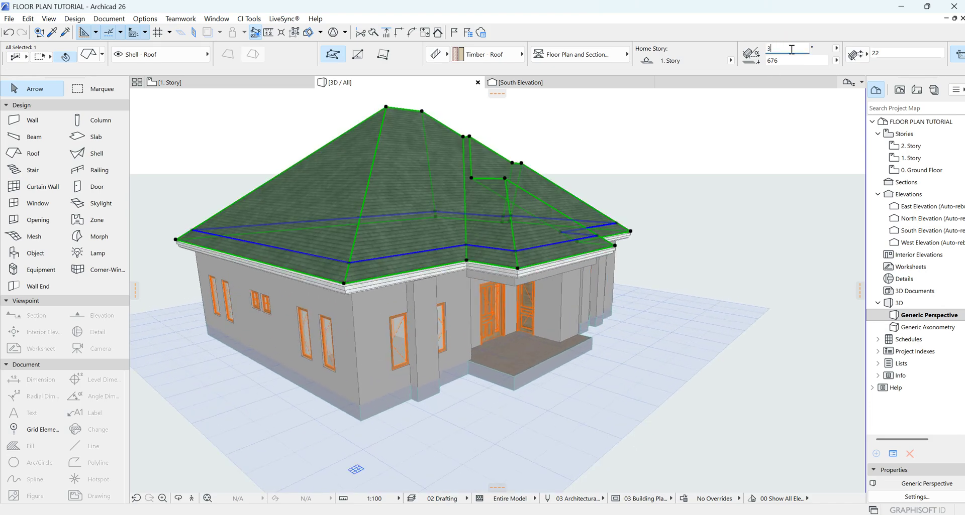
text(5)
key(Return)
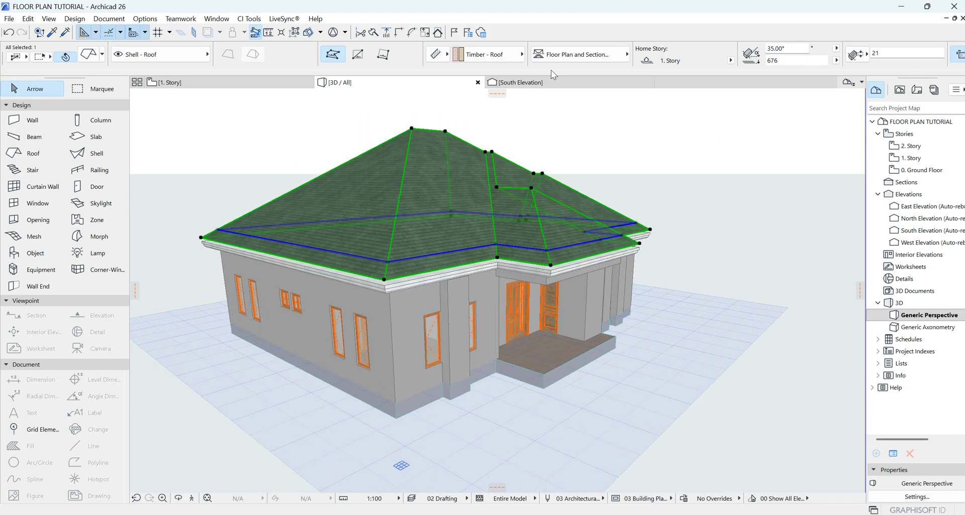
Step: In the south elevation, move the roof down so its eave corner rests on the parapet eave, and show the building in 3D
click(555, 88)
scroll(407, 341, up, 5)
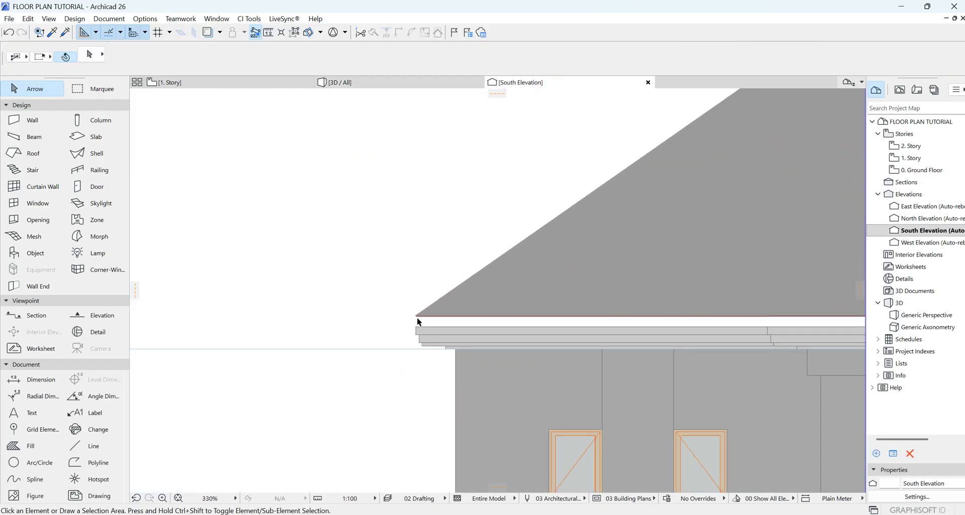
click(422, 316)
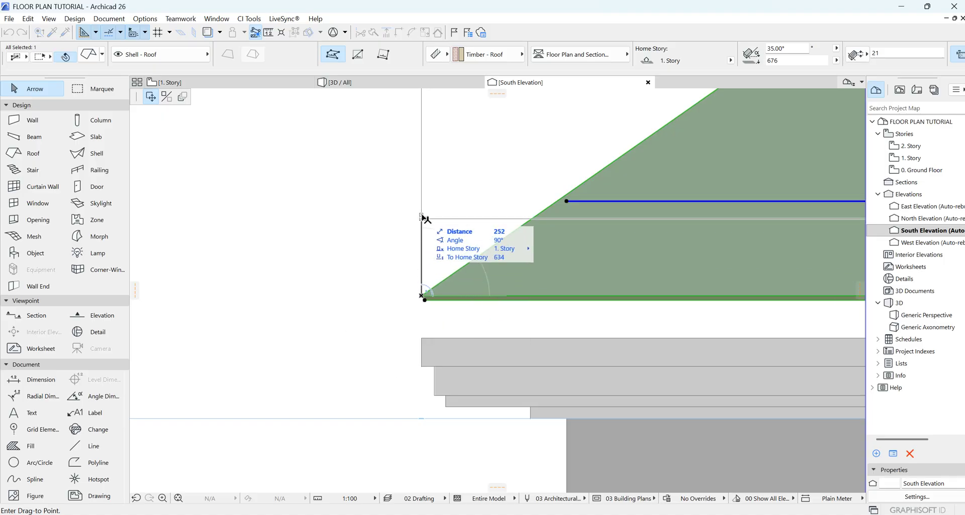
click(422, 340)
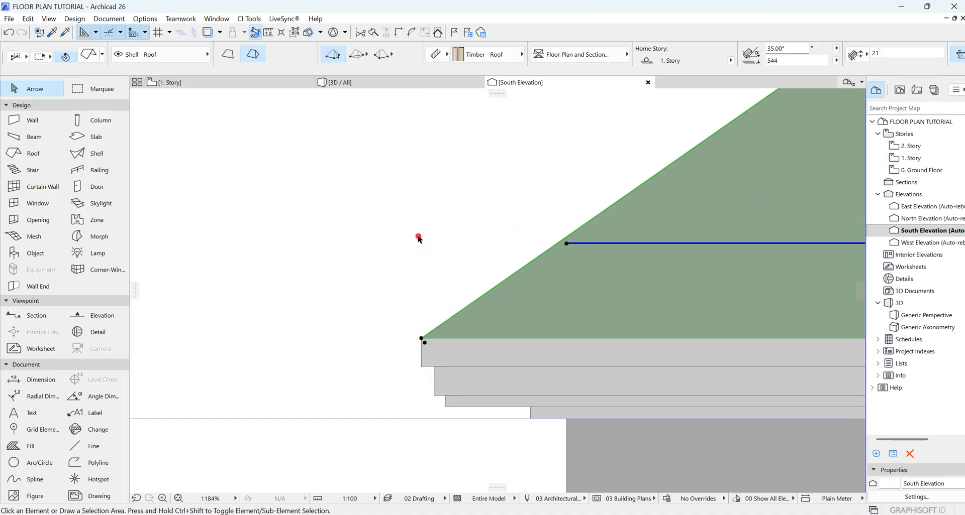
click(350, 85)
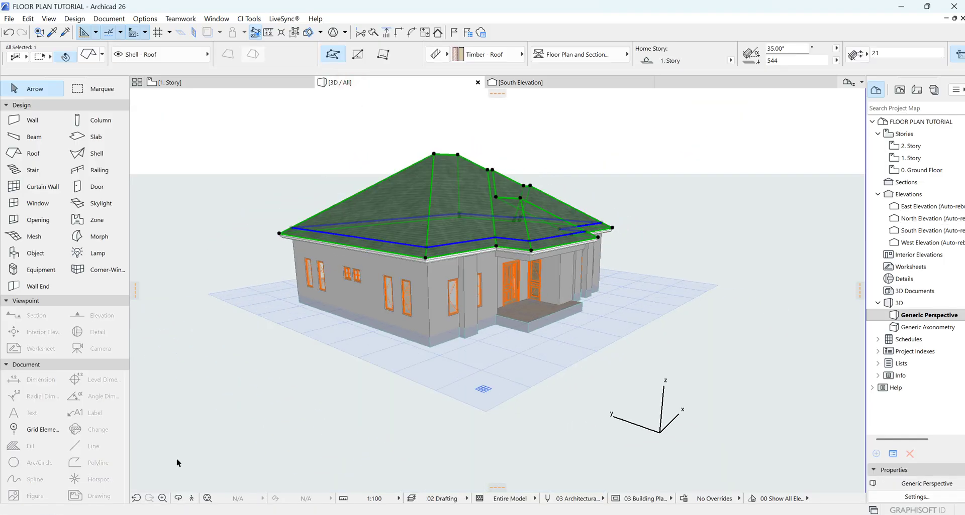
Step: Split the hip roof into single-plane roofs
click(179, 500)
drag(669, 234, 688, 192)
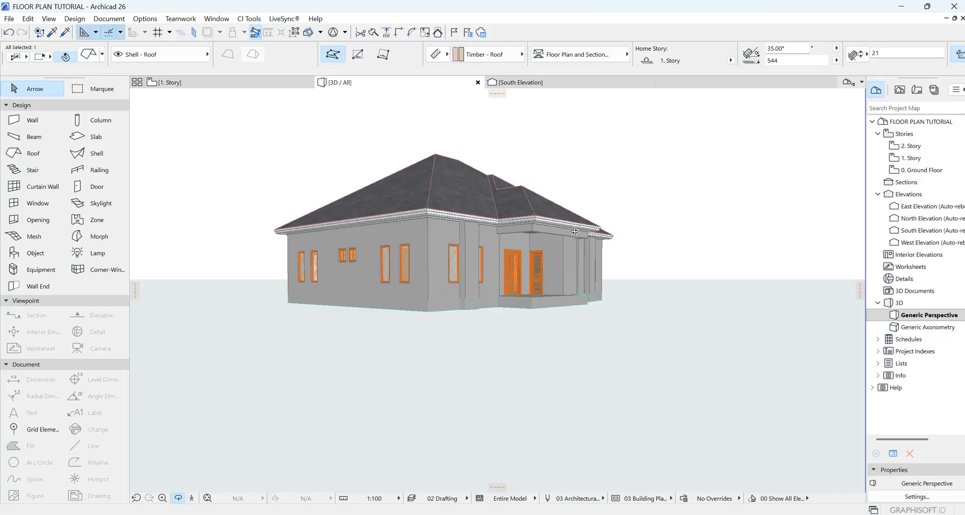
scroll(556, 183, up, 3)
drag(557, 183, 439, 237)
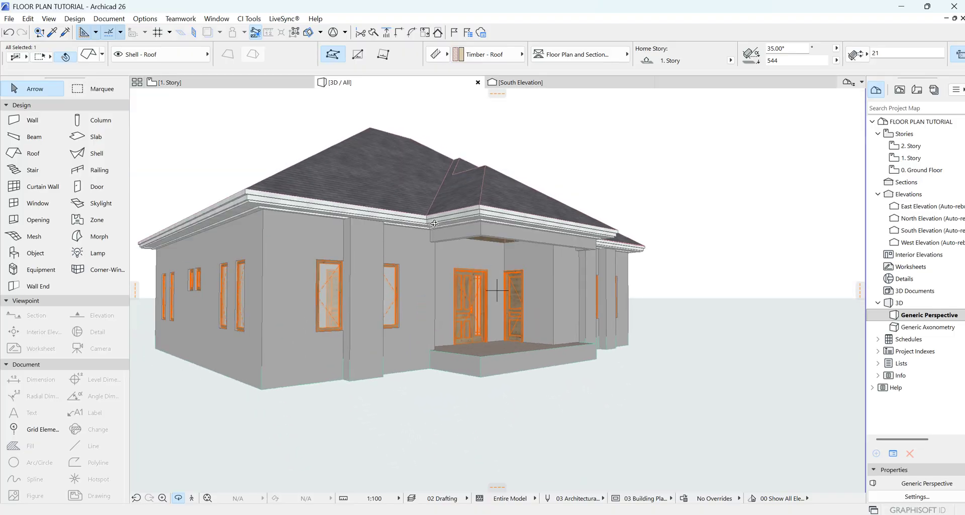
drag(522, 188, 403, 315)
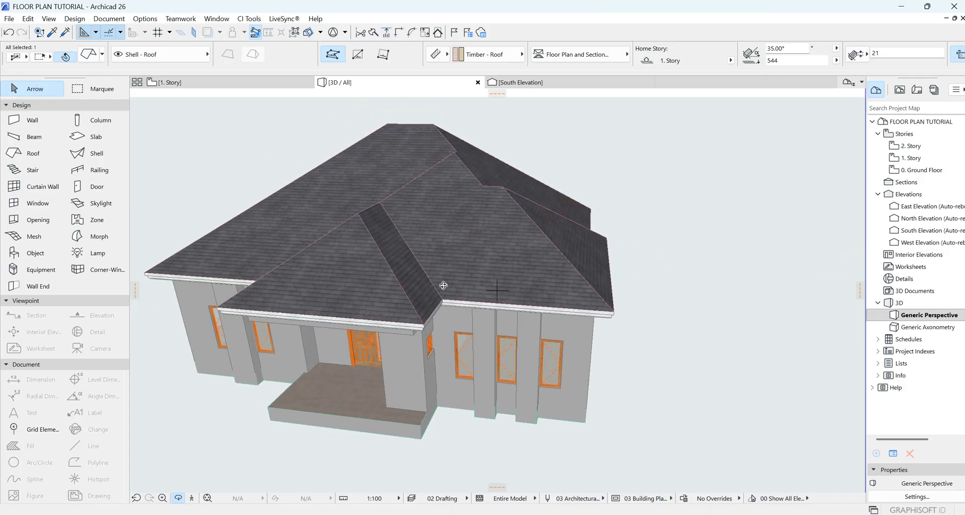
drag(443, 285, 621, 293)
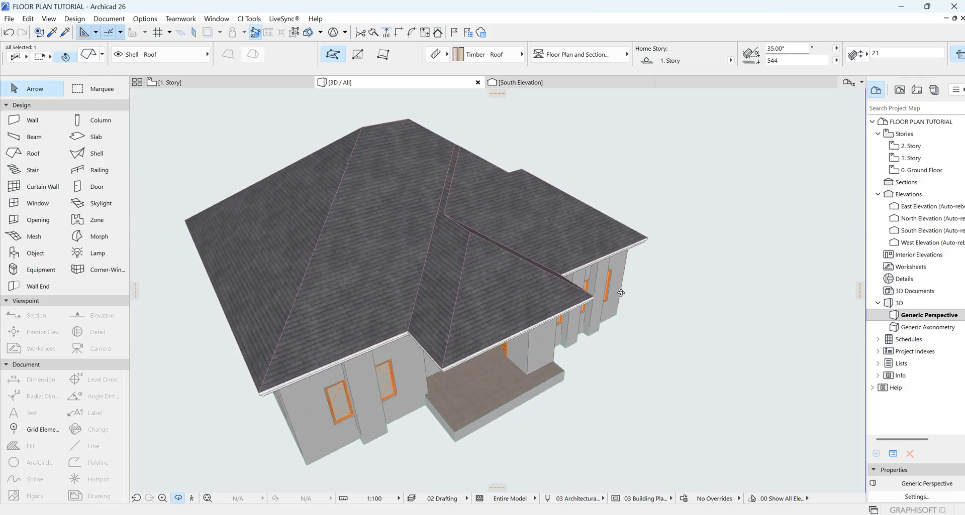
click(457, 279)
right_click(457, 278)
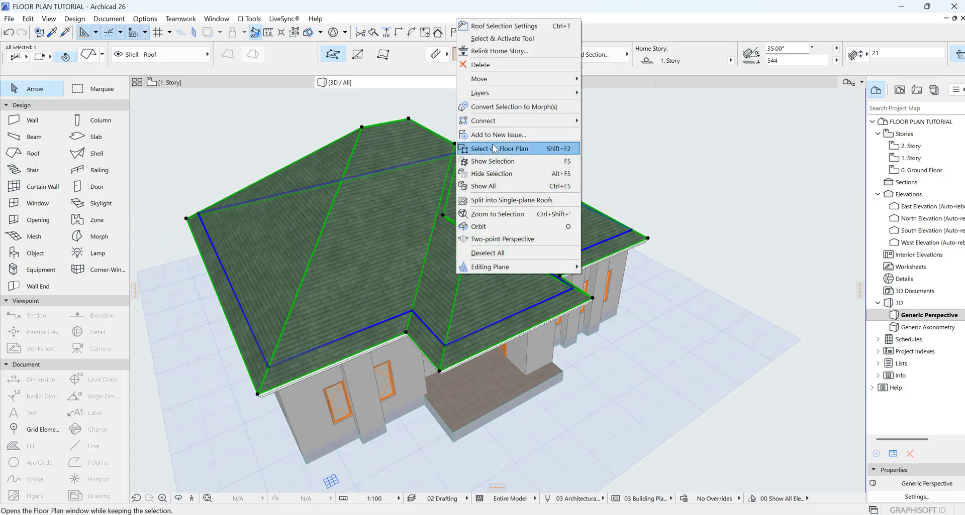
click(496, 201)
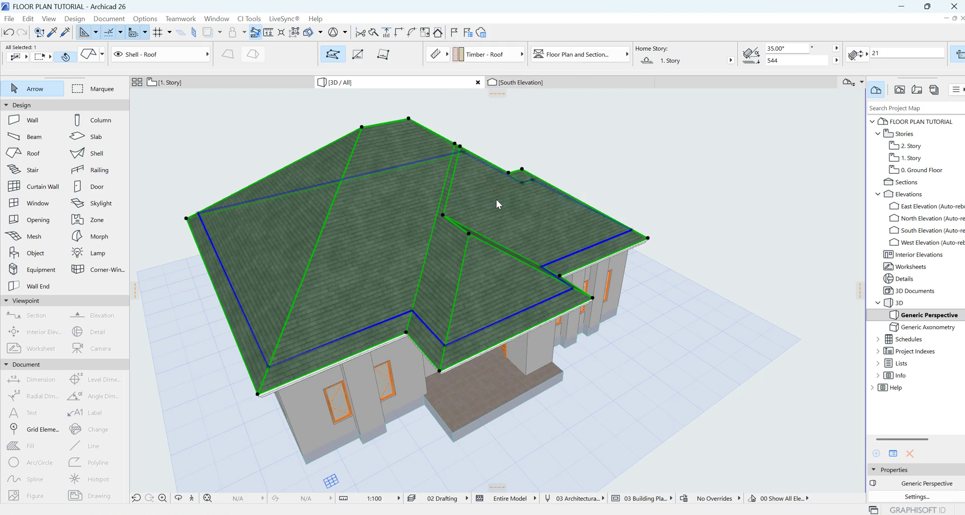
click(563, 214)
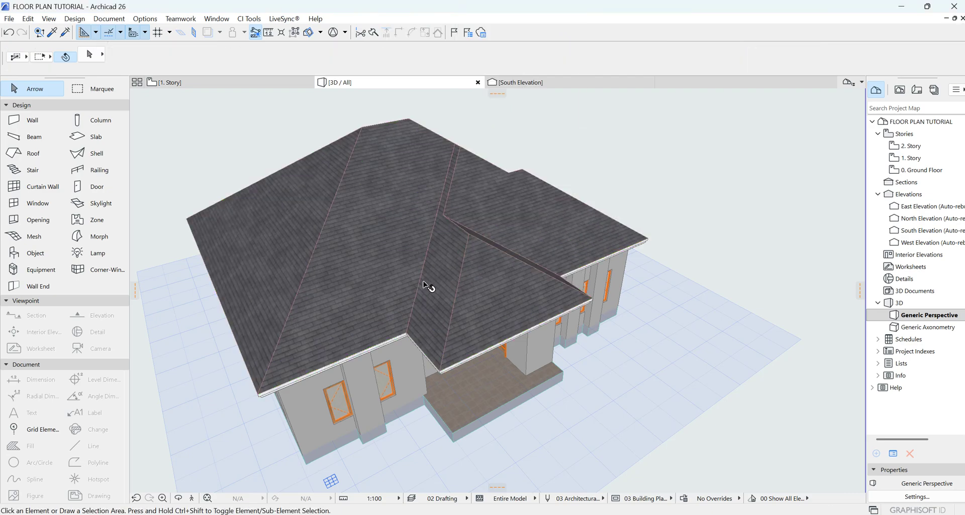
Step: Suspend grouping and select the three roof planes over the porch together with the eave walls on its near side and front
click(459, 274)
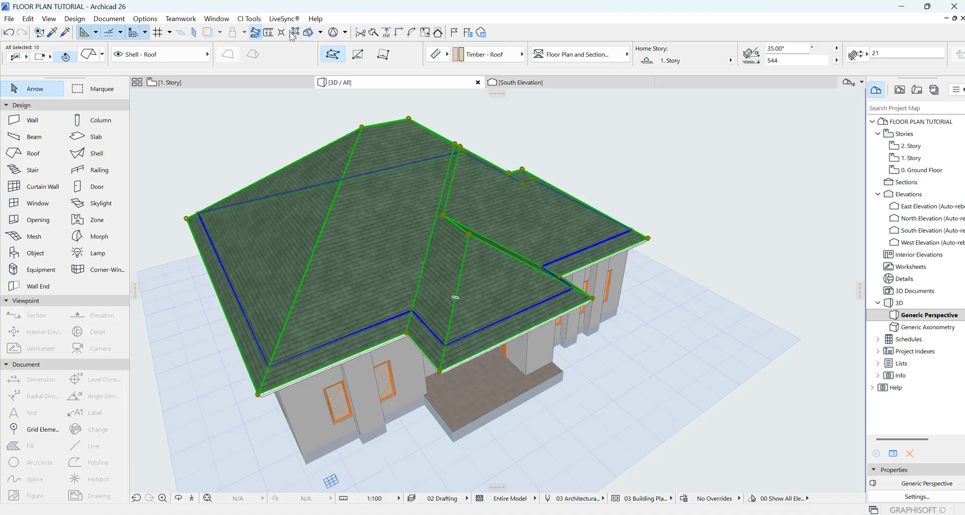
click(561, 134)
click(467, 284)
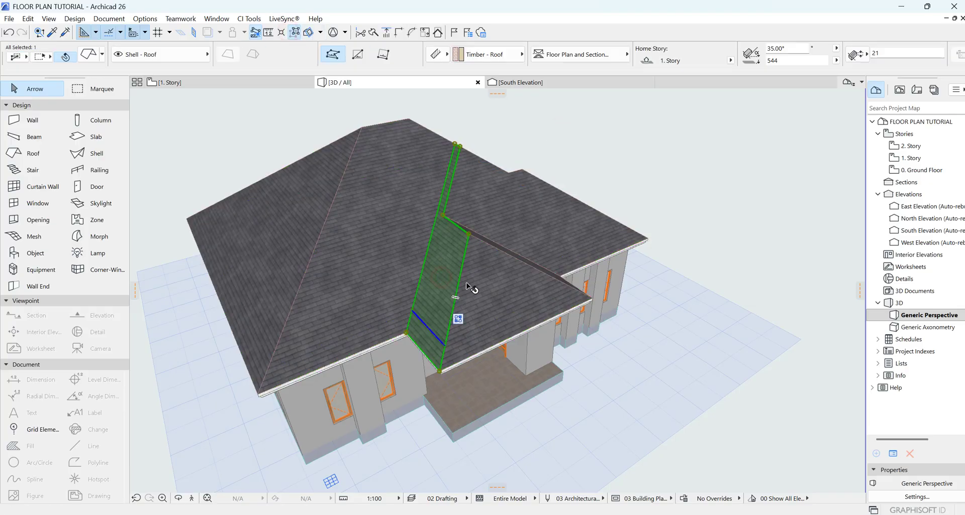
shift+click(487, 302)
scroll(548, 248, up, 3)
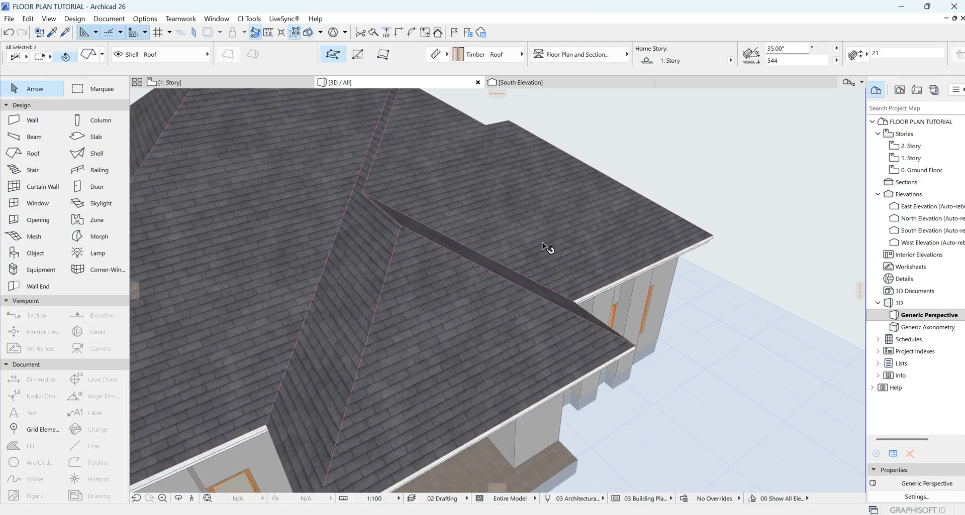
scroll(608, 166, down, 3)
scroll(517, 308, up, 8)
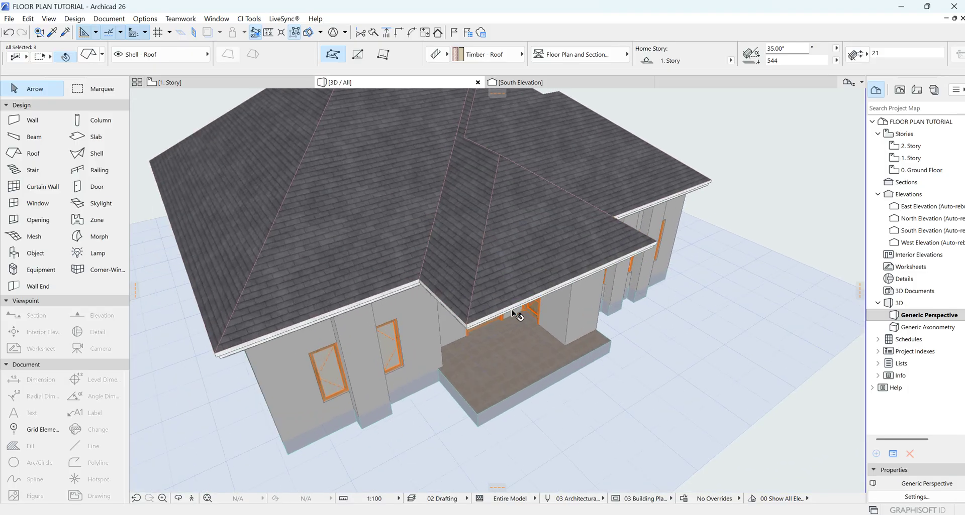
shift+click(440, 263)
shift+click(562, 245)
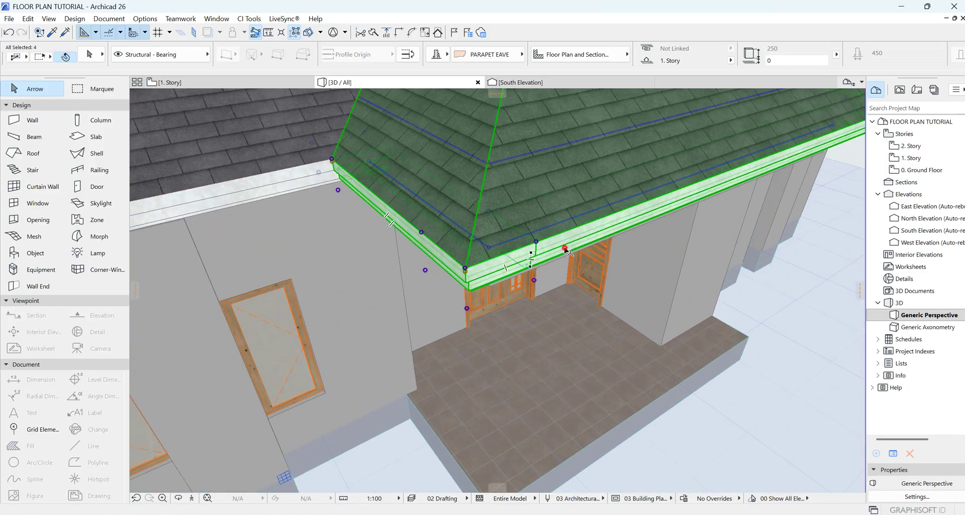
Step: Add the eave wall on the porch's far side to the selection and raise the porch roof and eaves vertically by 400
scroll(420, 282, down, 5)
click(179, 498)
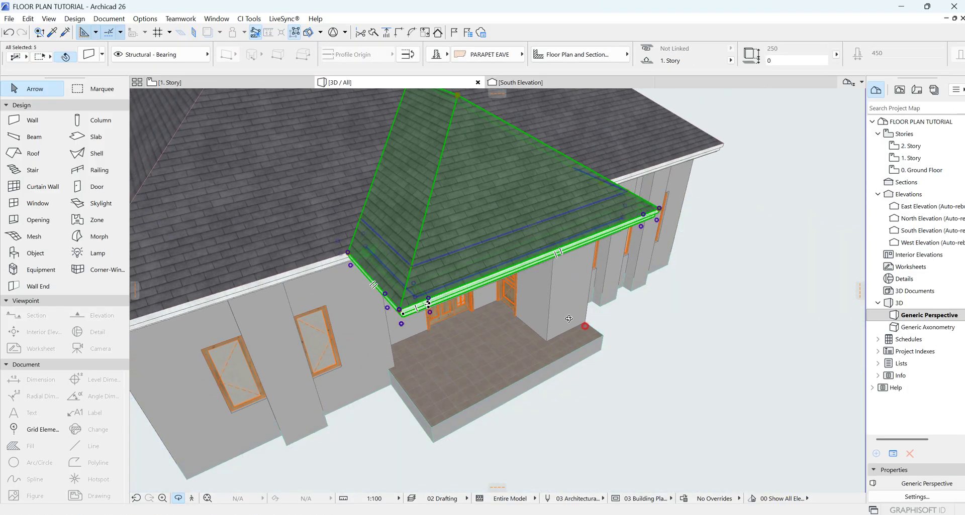
drag(585, 327, 253, 254)
click(175, 502)
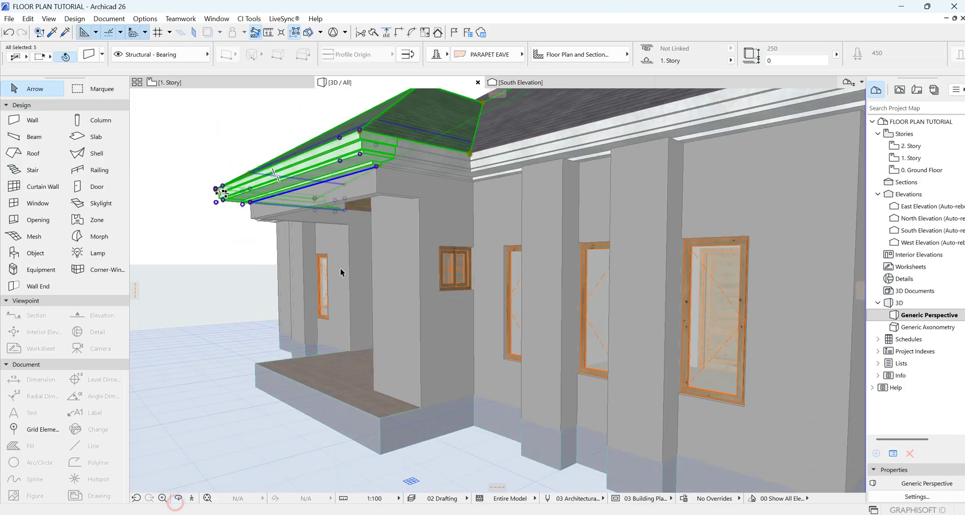
shift+click(433, 160)
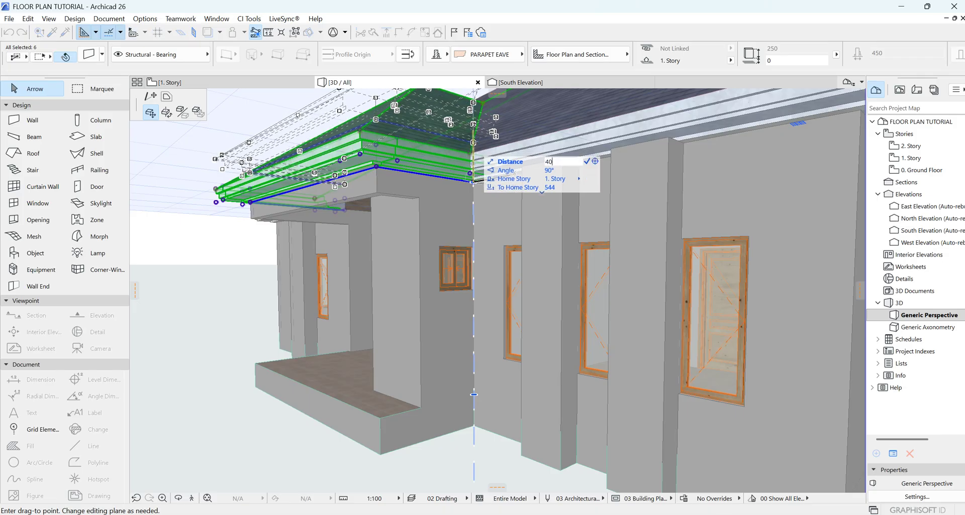
click(473, 155)
scroll(523, 302, down, 4)
scroll(491, 225, up, 7)
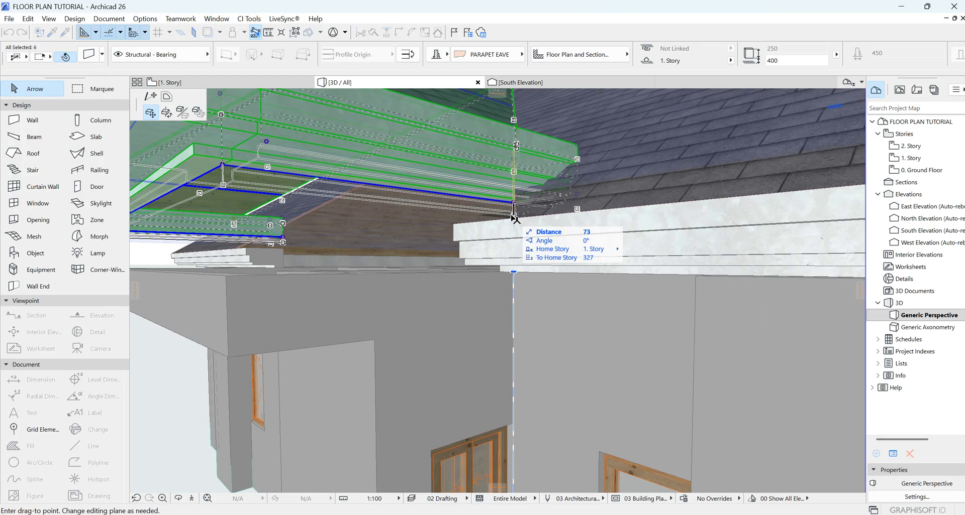
key(Escape)
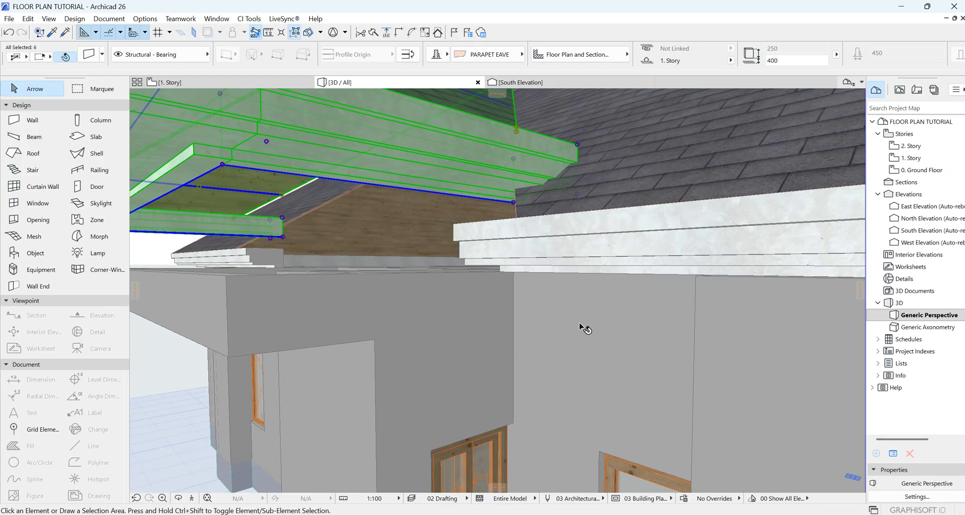
key(Escape)
Step: Examine from both sides how the raised porch roof and eaves sit against the main roof
scroll(589, 365, down, 3)
scroll(589, 365, down, 2)
shift+middle_drag(506, 283, 614, 391)
scroll(615, 393, down, 3)
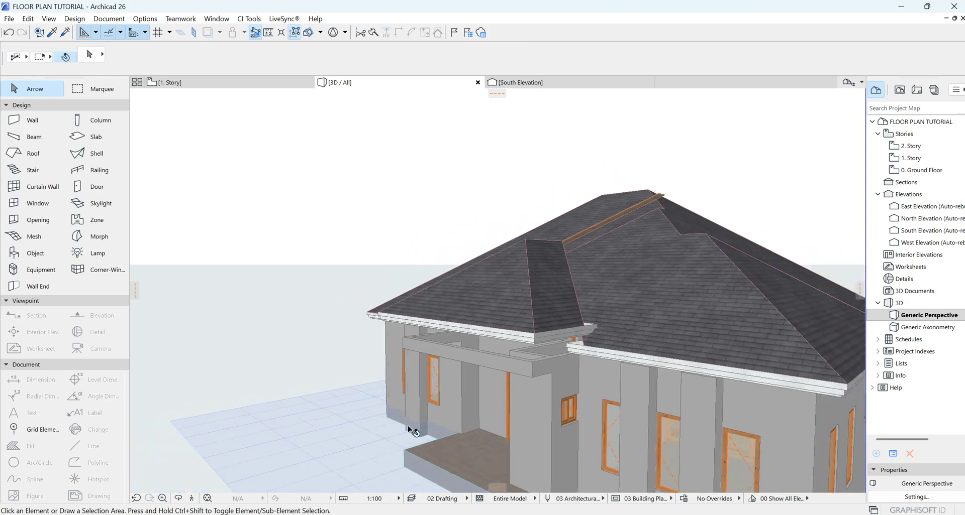
click(176, 499)
drag(201, 392, 679, 396)
drag(453, 363, 454, 379)
key(Escape)
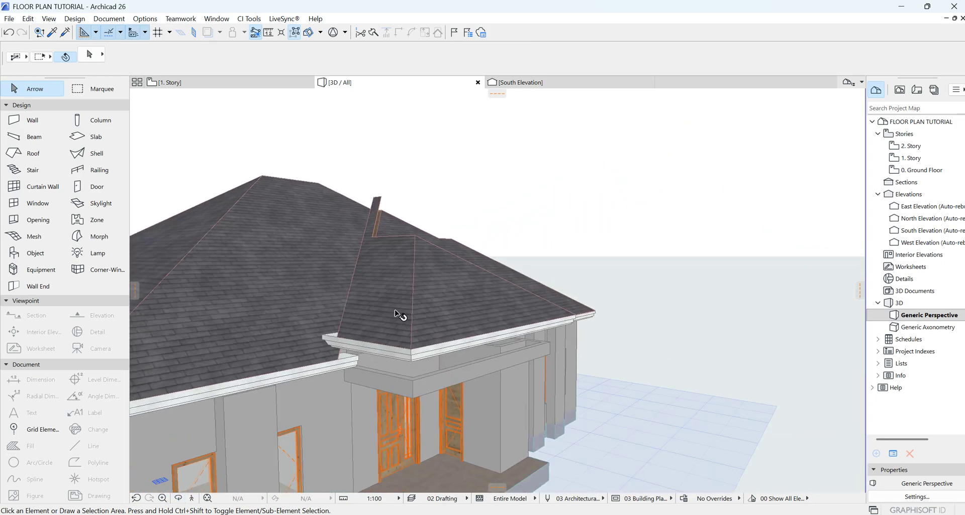
Step: Select the three raised porch roof planes together with their three PARAPET EAVE walls
click(398, 315)
shift+click(456, 318)
scroll(583, 237, down, 3)
scroll(463, 381, up, 5)
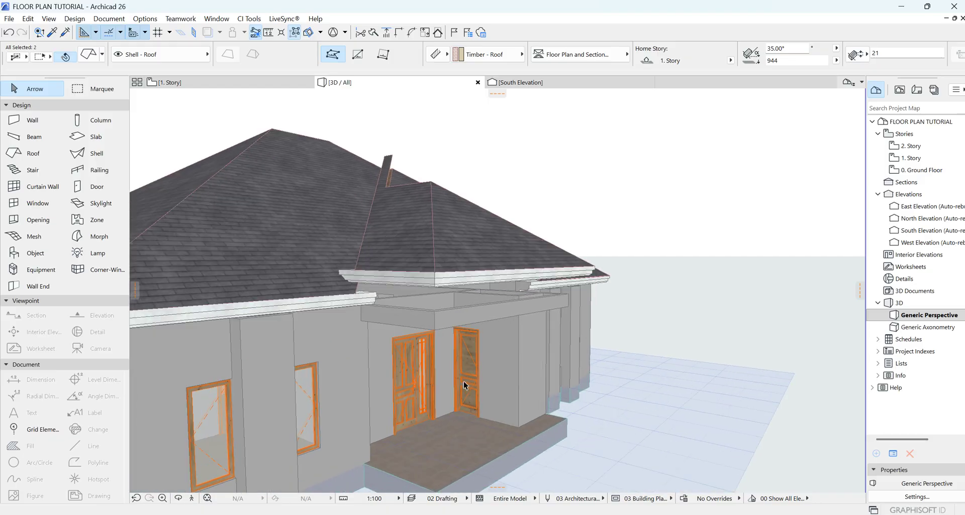
scroll(552, 243, up, 2)
scroll(553, 245, up, 2)
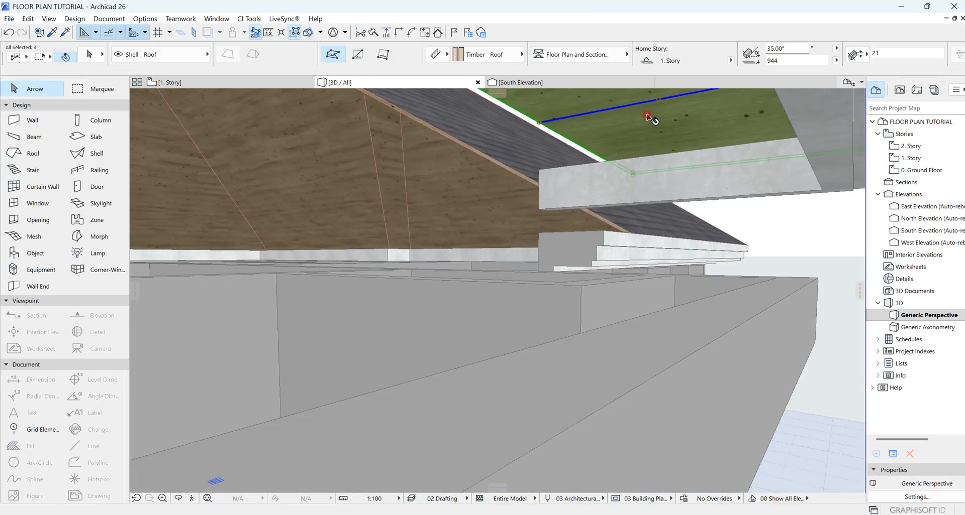
scroll(648, 118, down, 3)
scroll(511, 276, down, 2)
shift+click(256, 216)
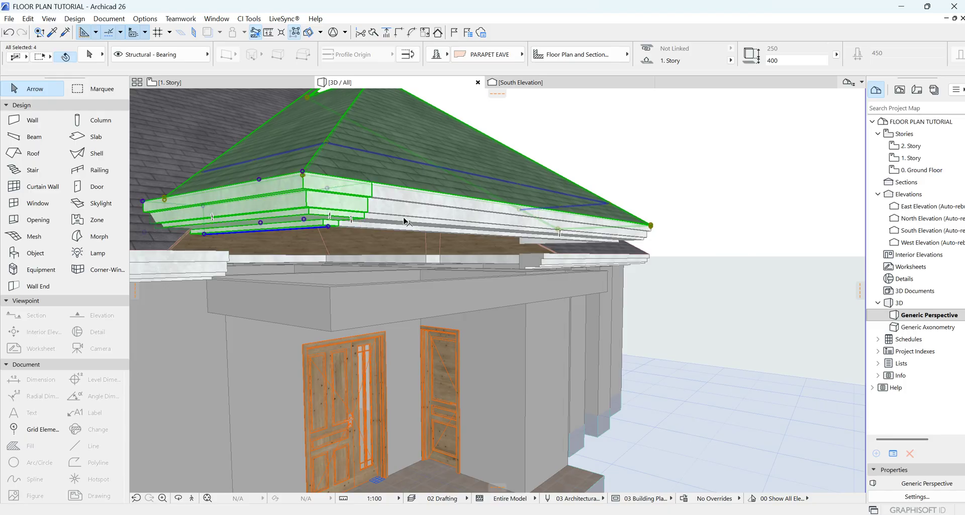
shift+click(406, 222)
Step: Move the selected porch roof planes and eave walls vertically down by 100
scroll(530, 232, up, 3)
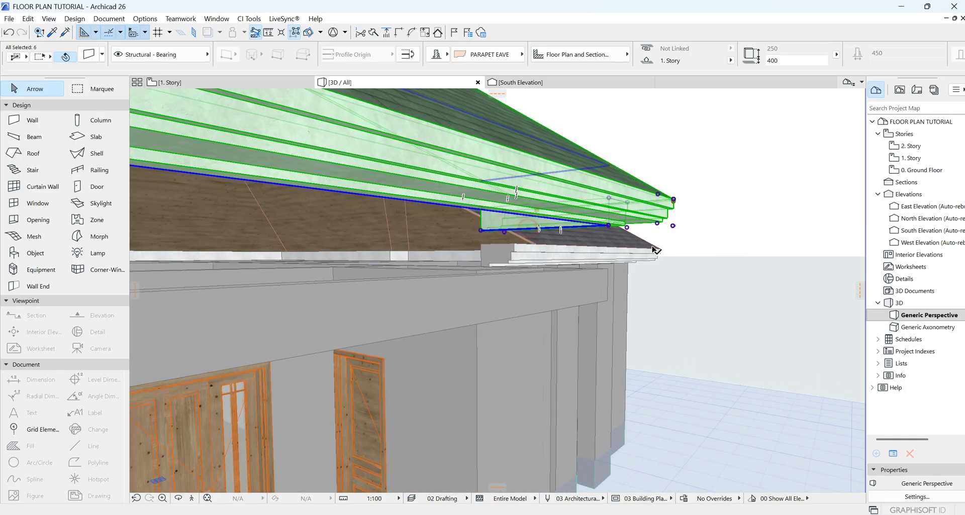
scroll(615, 272, down, 3)
scroll(430, 252, up, 2)
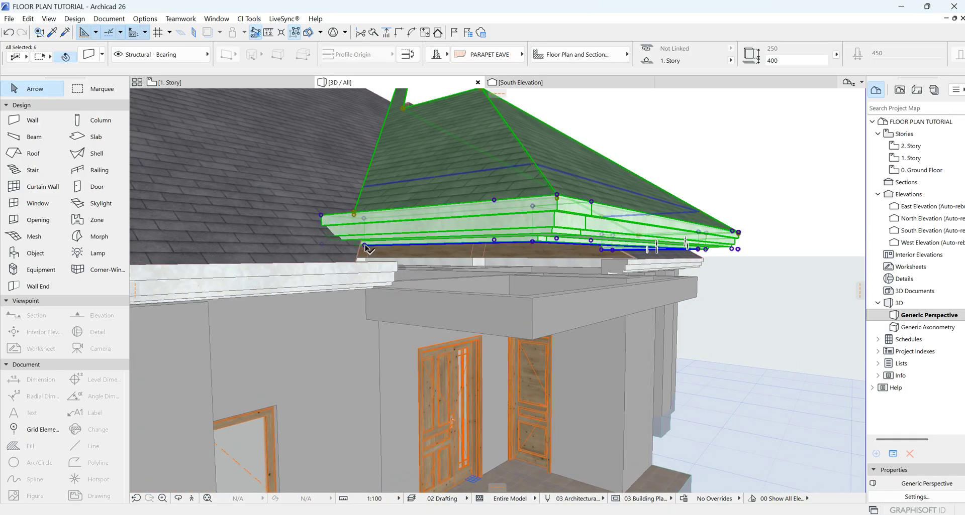
click(366, 246)
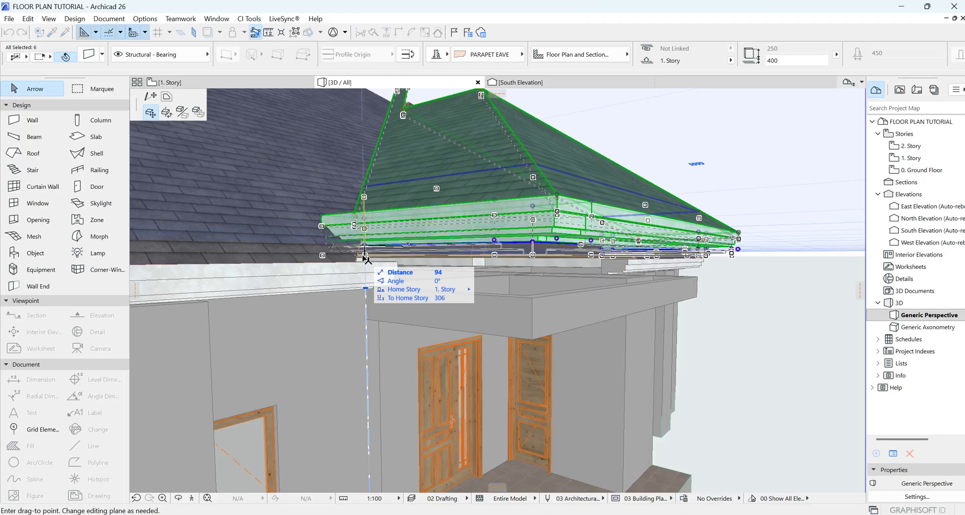
text(100)
key(Return)
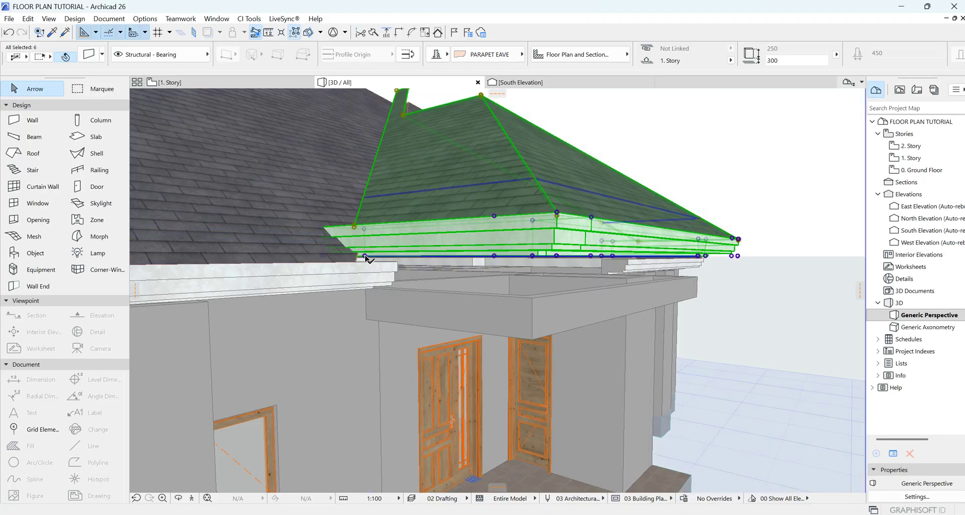
Step: Examine from the front and above how the lowered porch roof meets the main roof slopes, and clear the selection
scroll(413, 297, down, 4)
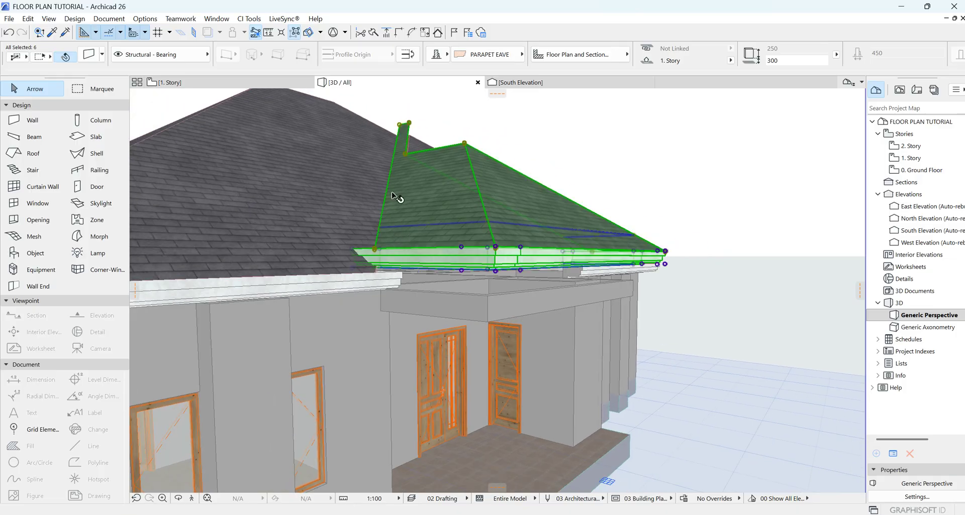
scroll(395, 196, up, 2)
shift+middle_drag(395, 196, 453, 365)
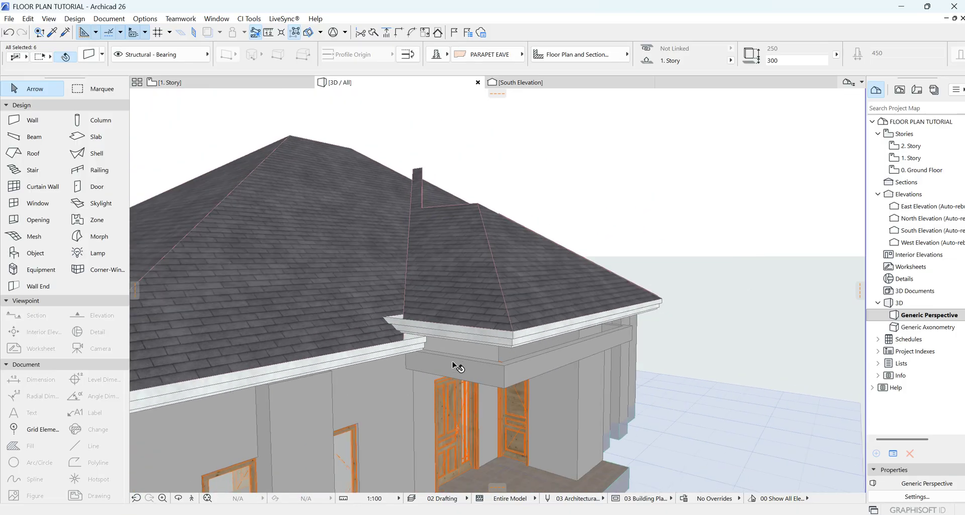
click(180, 501)
drag(567, 226, 297, 286)
scroll(297, 287, down, 2)
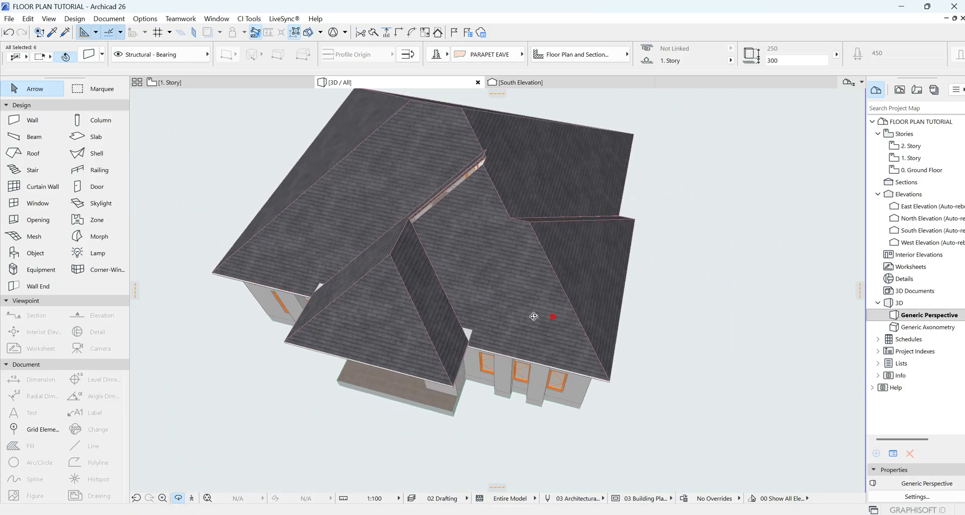
drag(533, 316, 420, 257)
scroll(447, 267, up, 5)
key(Escape)
key(Escape)
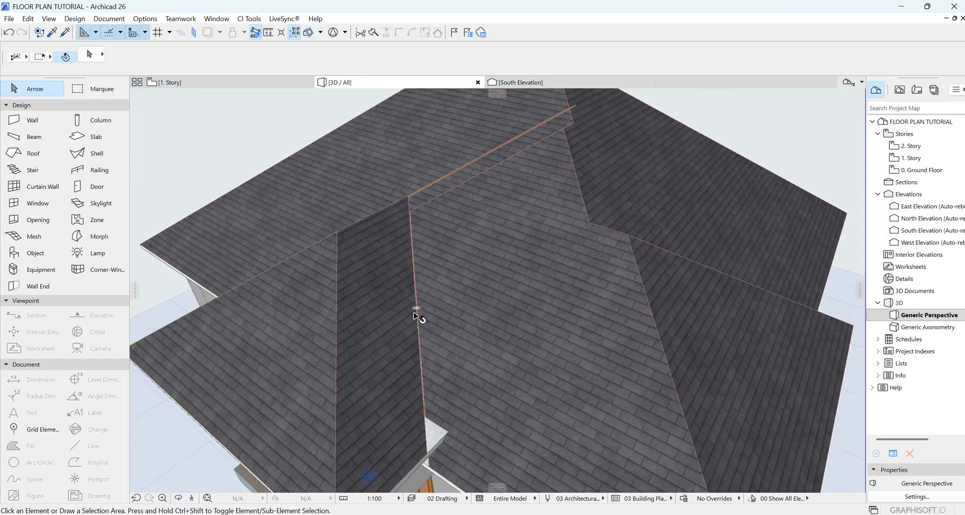
Step: Offset the side edge of the porch's side roof plane outward into the adjoining main roof slope
click(416, 314)
click(416, 315)
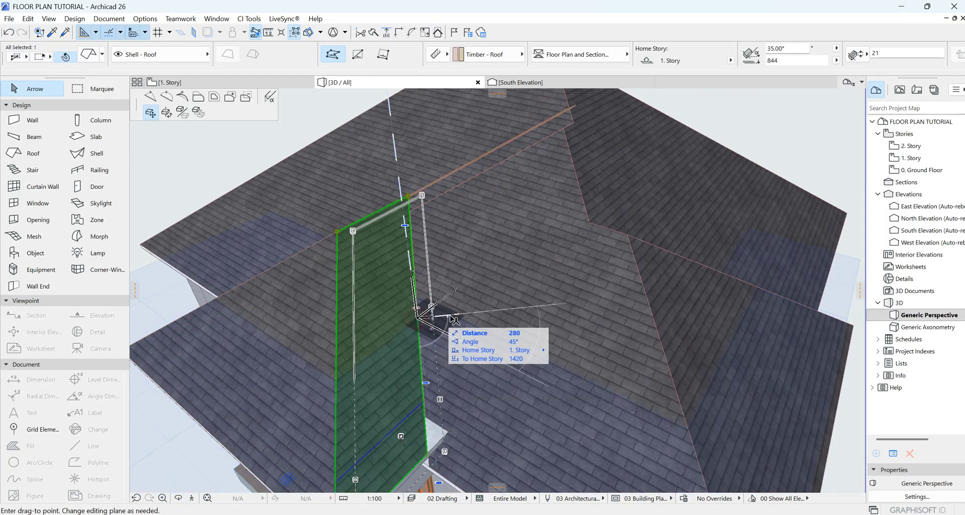
click(201, 98)
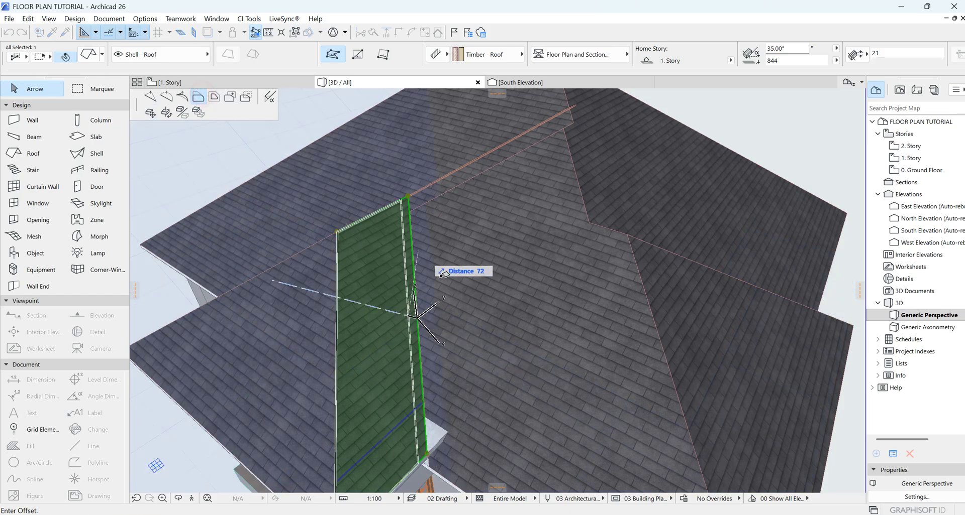
click(452, 309)
Step: Offset the upper edge of the main roof plane below the raised ridge strip upward to meet the strip
shift+middle_drag(452, 165, 566, 366)
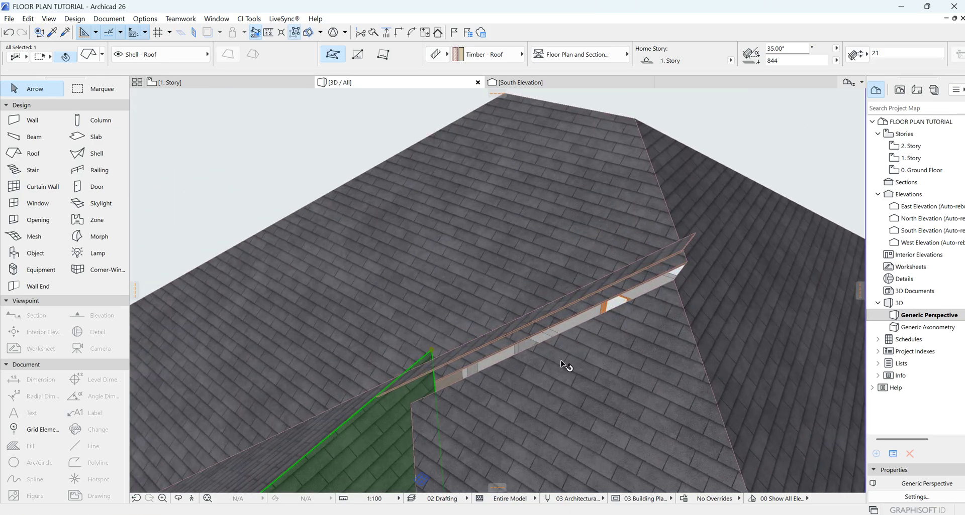
click(536, 345)
click(535, 305)
scroll(596, 230, up, 2)
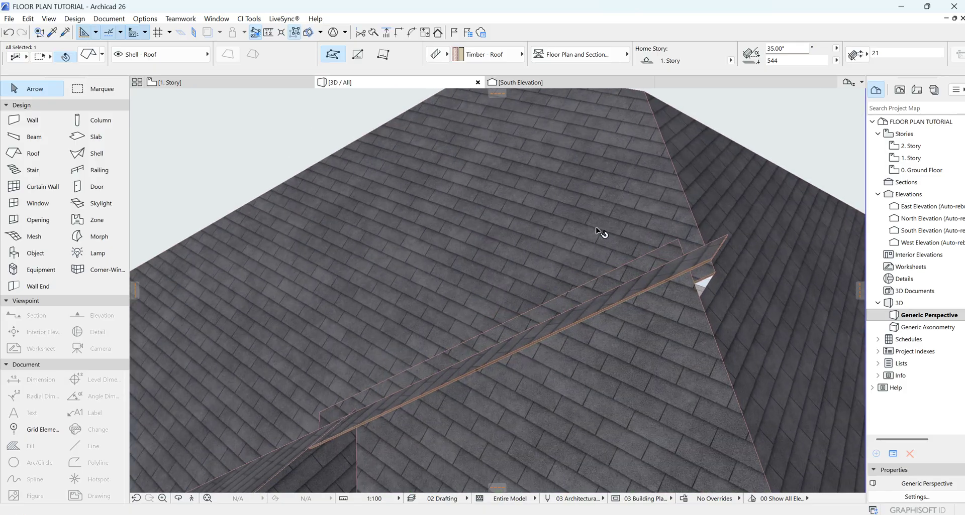
shift+middle_drag(598, 233, 649, 280)
click(634, 310)
click(731, 351)
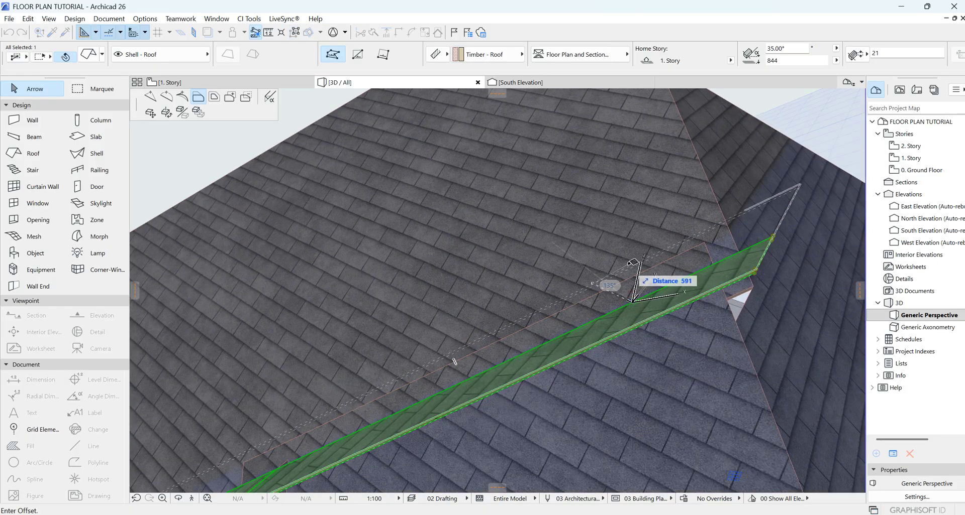
key(Escape)
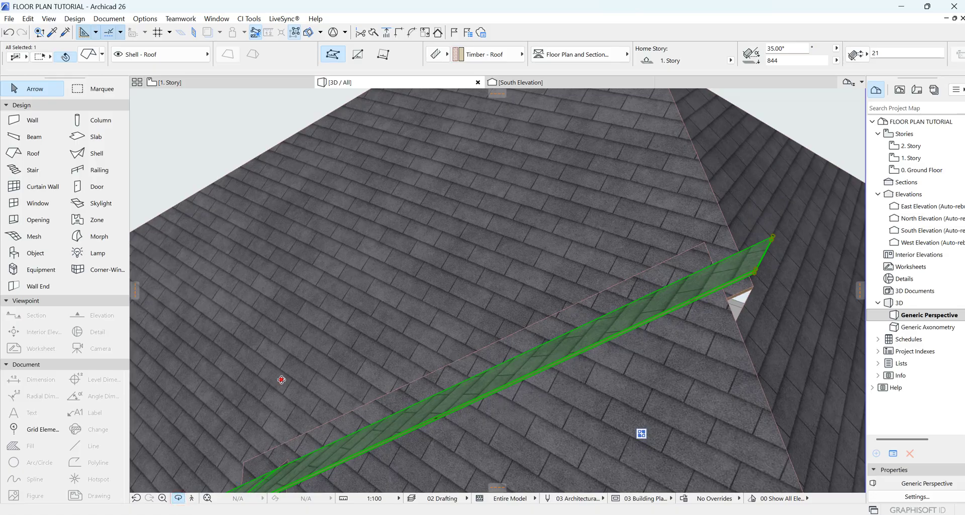
Step: Offset the long open edge of the porch roof plane outward across the gap into the adjoining main roof slope
drag(281, 380, 829, 278)
drag(476, 289, 705, 269)
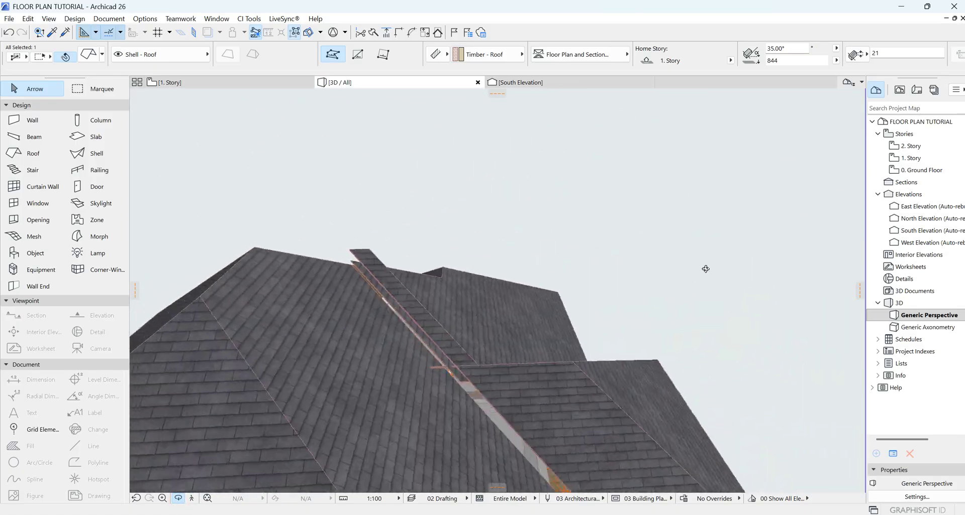
scroll(395, 306, up, 4)
key(Escape)
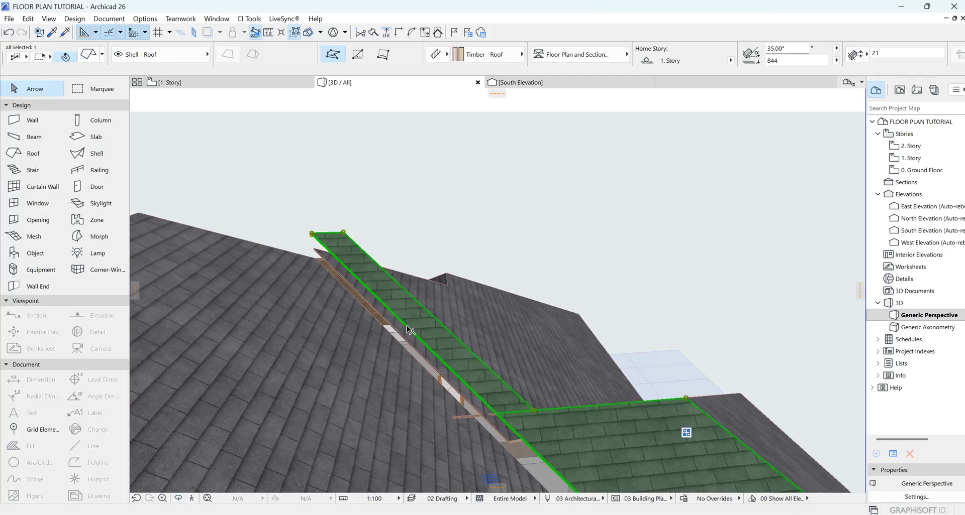
click(410, 331)
click(373, 356)
scroll(360, 261, down, 5)
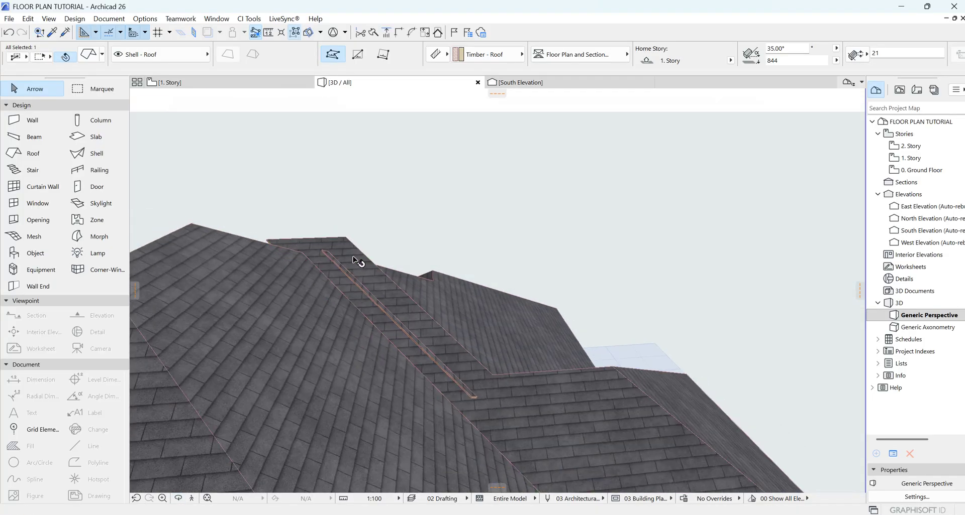
Step: Offset the short notched edge of the main hip roof plane upward, then adjust it to close the gap at the porch roof strip
scroll(458, 259, up, 2)
drag(341, 227, 312, 344)
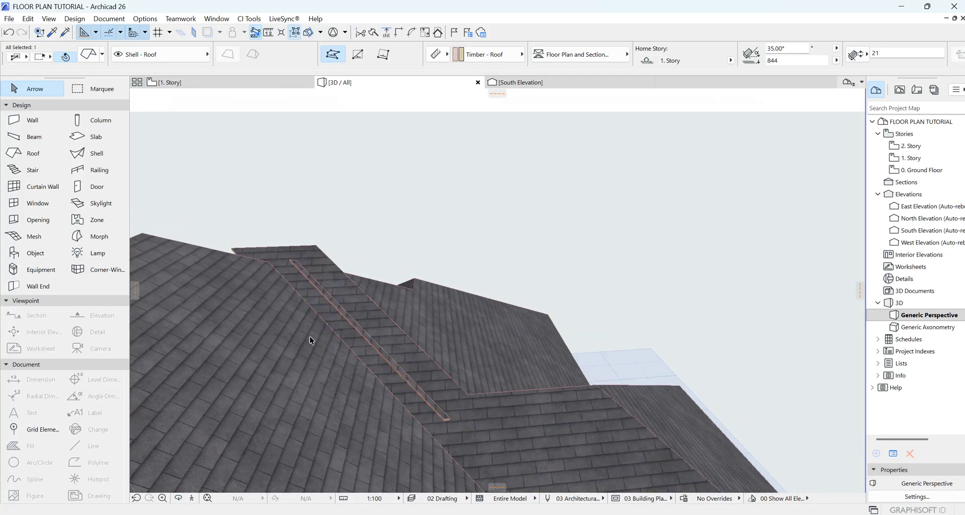
drag(502, 292, 586, 346)
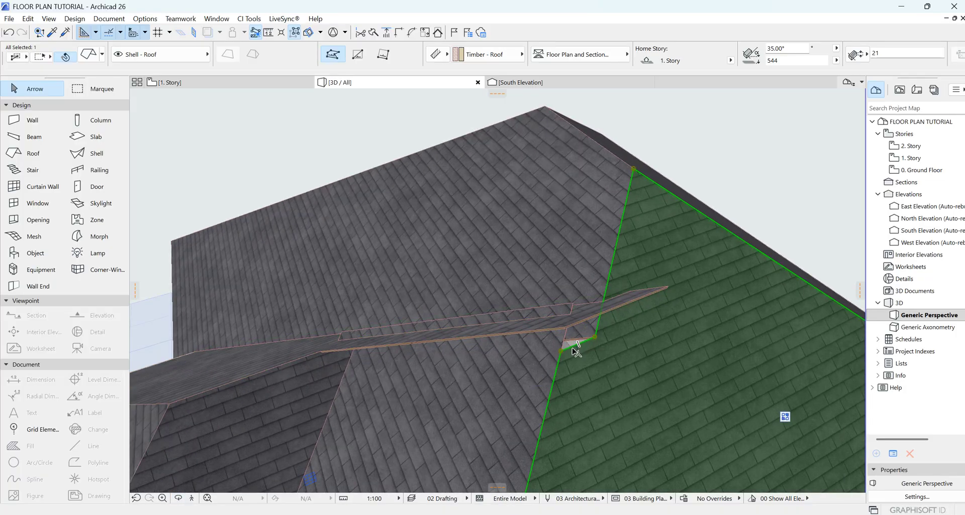
click(575, 348)
click(569, 309)
scroll(599, 296, up, 5)
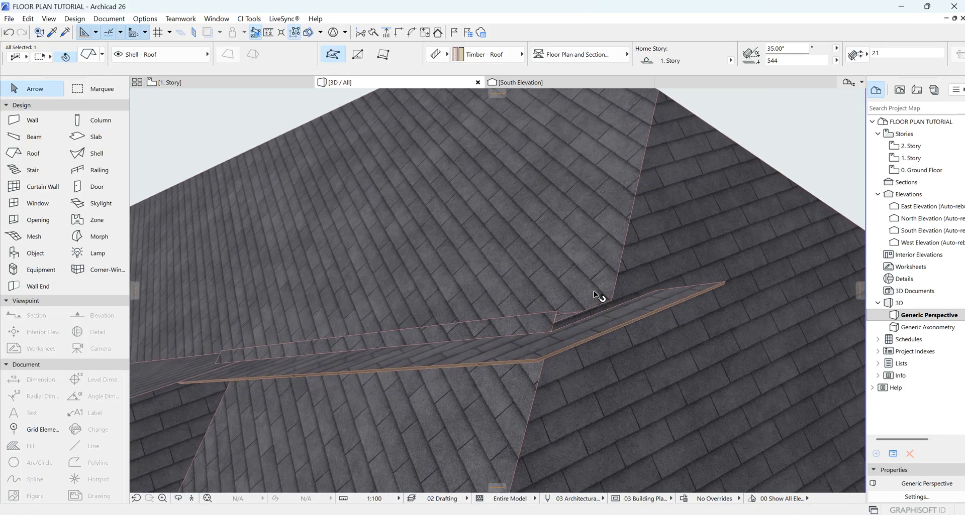
click(567, 329)
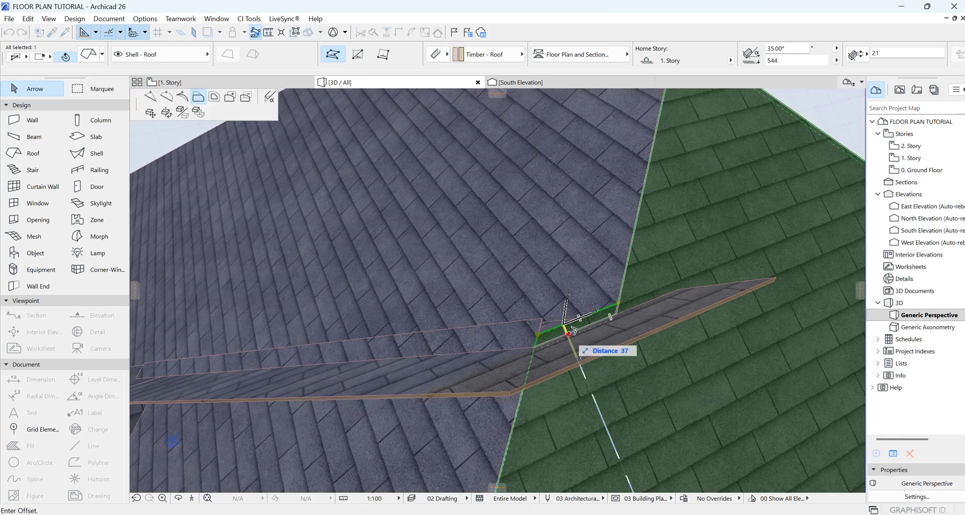
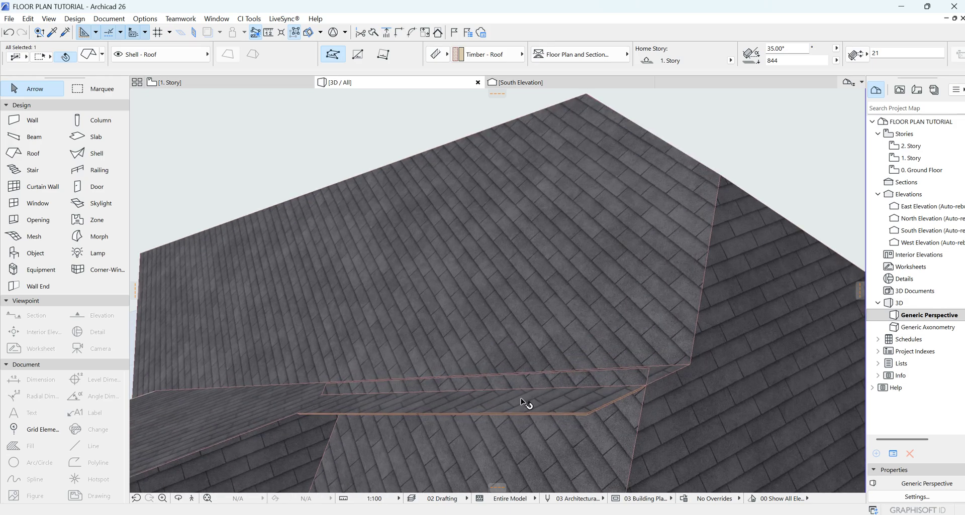
Step: Offset the overhanging lower edge of the porch roof strip inward to where it meets the main roof slope
click(524, 415)
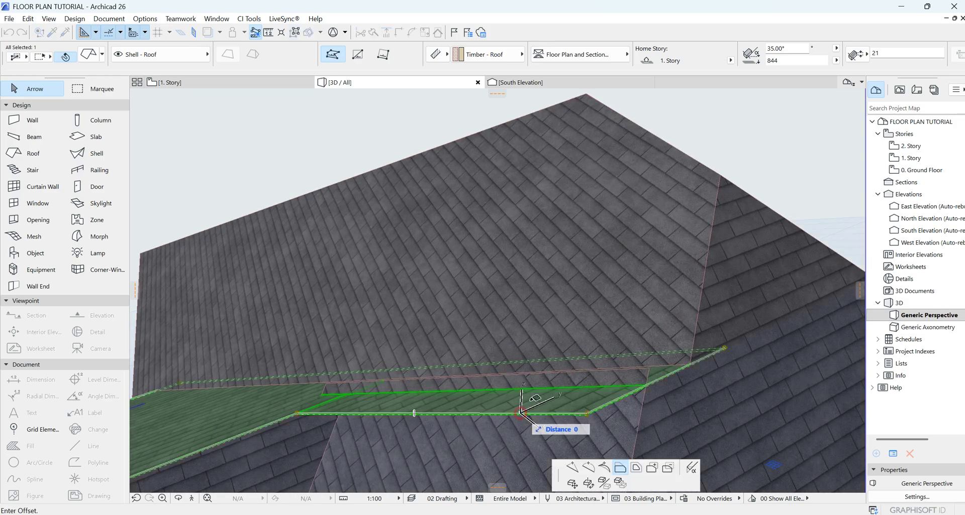
click(534, 386)
scroll(603, 378, up, 5)
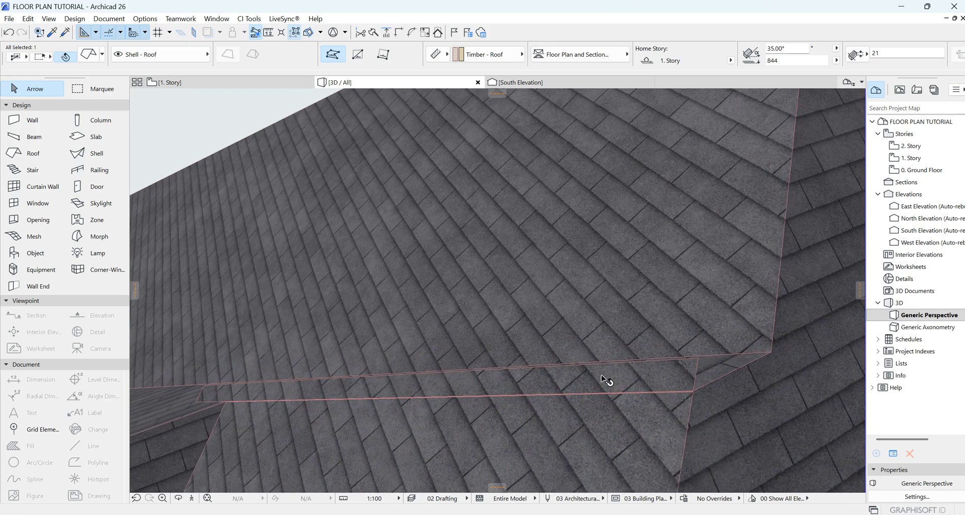
scroll(606, 380, up, 2)
scroll(553, 430, up, 3)
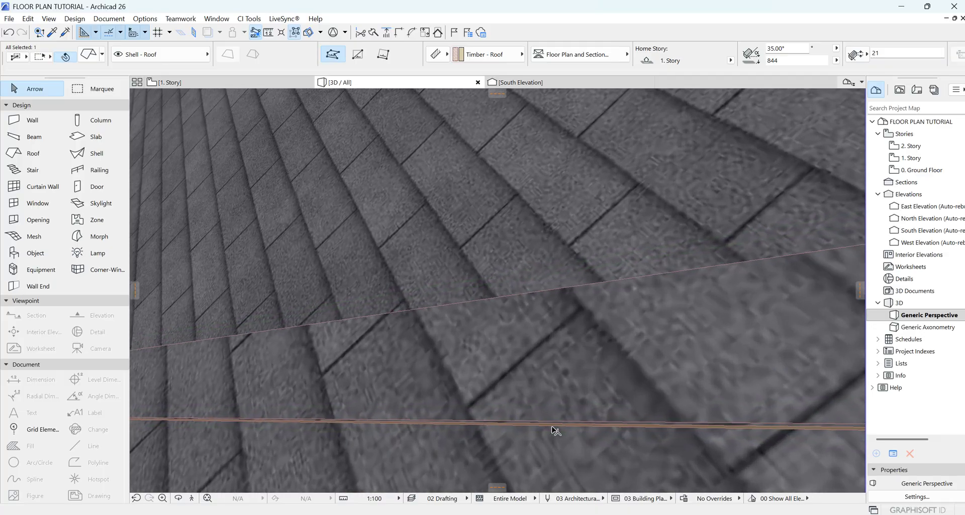
click(553, 424)
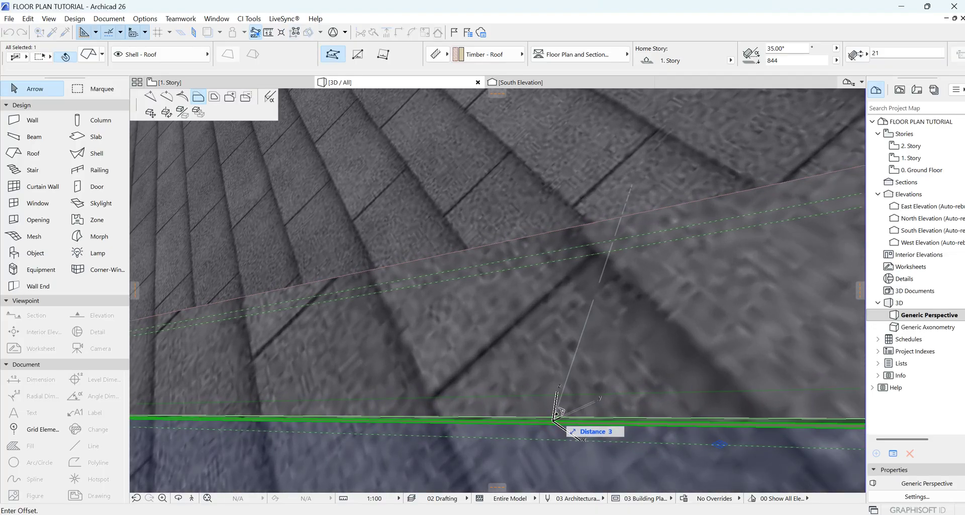
key(Escape)
scroll(538, 384, down, 6)
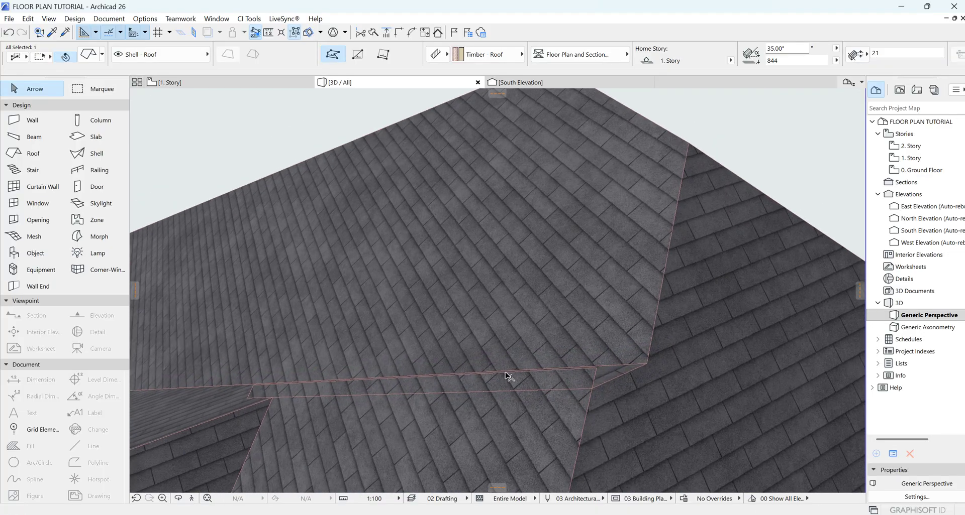
Step: Offset the upper edge of the front-right roof plane back to the line where it meets the main roof
click(560, 373)
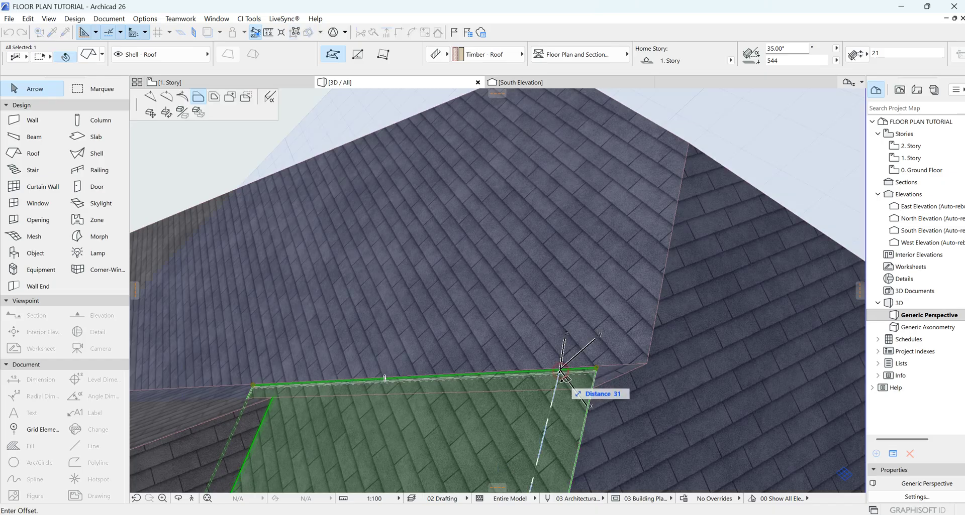
click(555, 390)
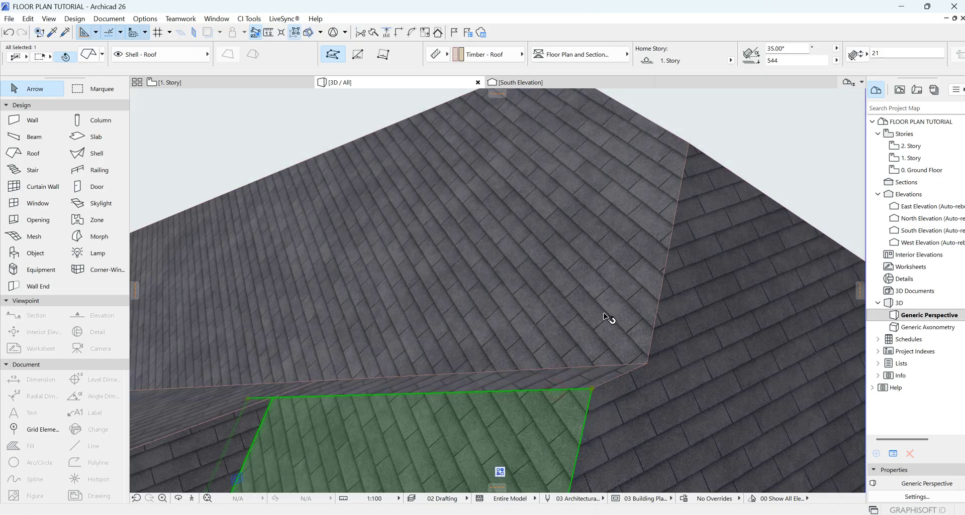
scroll(616, 310, down, 8)
scroll(490, 437, up, 5)
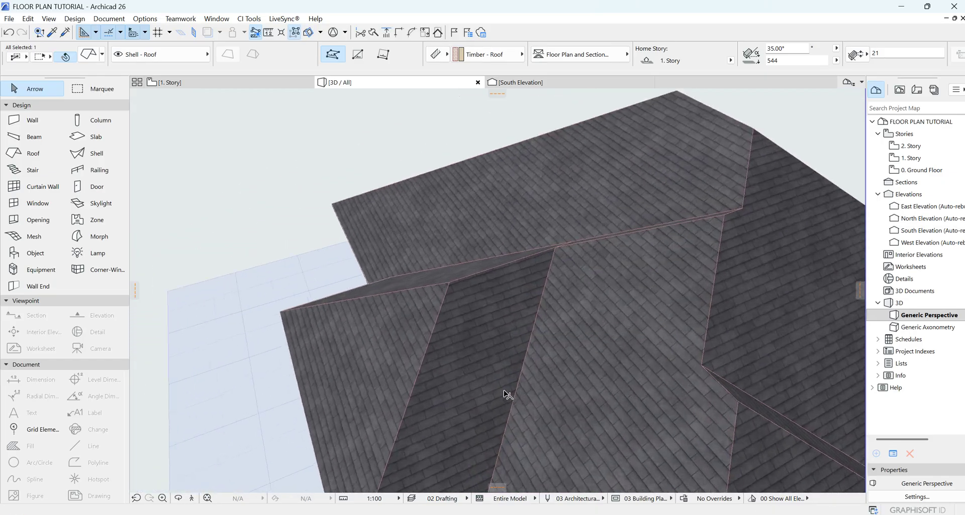
click(532, 346)
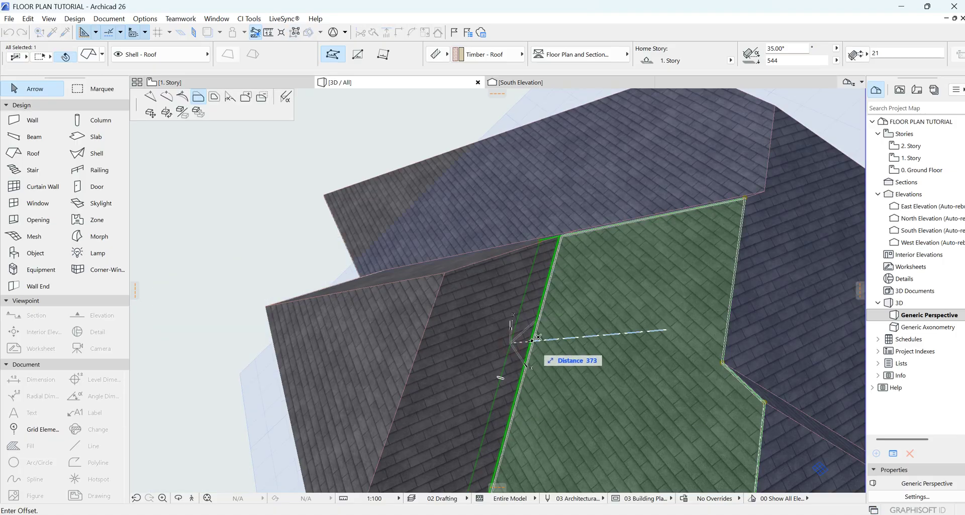
key(Escape)
key(o)
drag(582, 269, 587, 328)
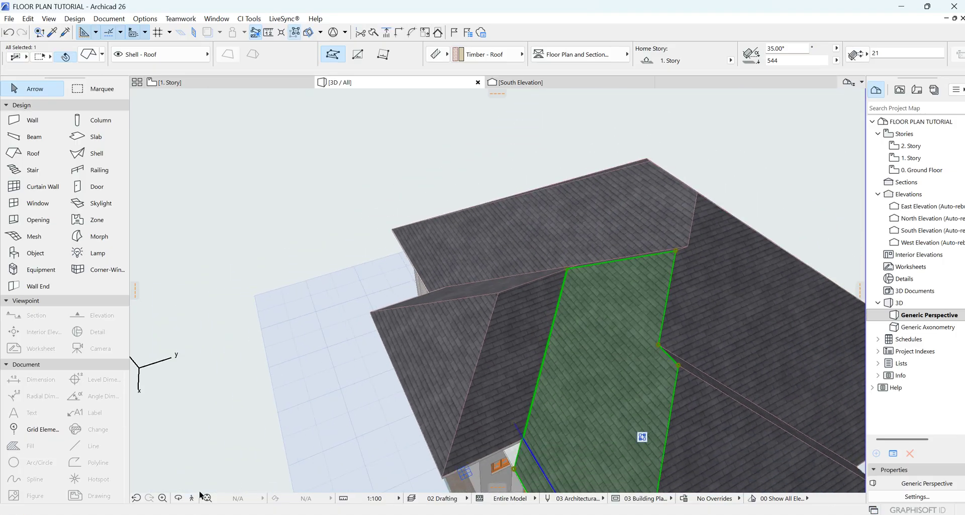
click(179, 499)
drag(291, 297, 698, 242)
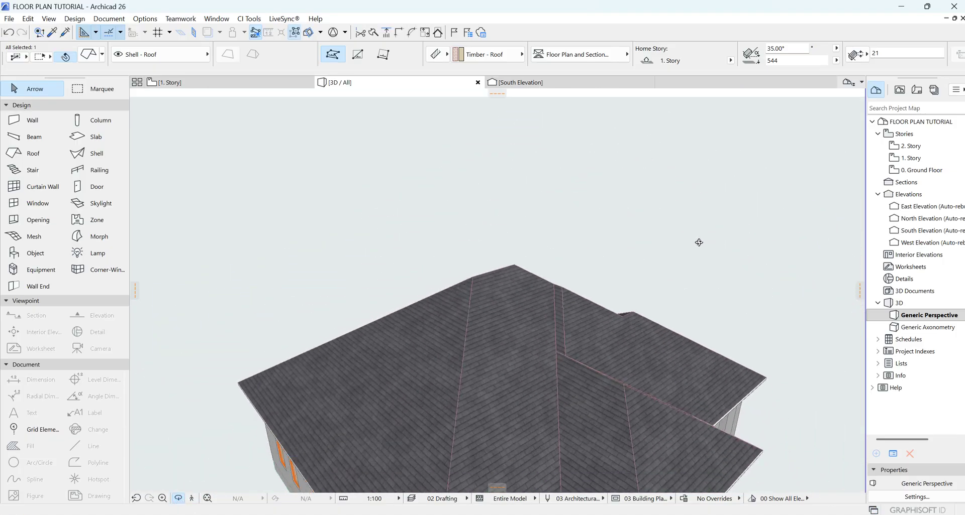
drag(744, 289, 616, 249)
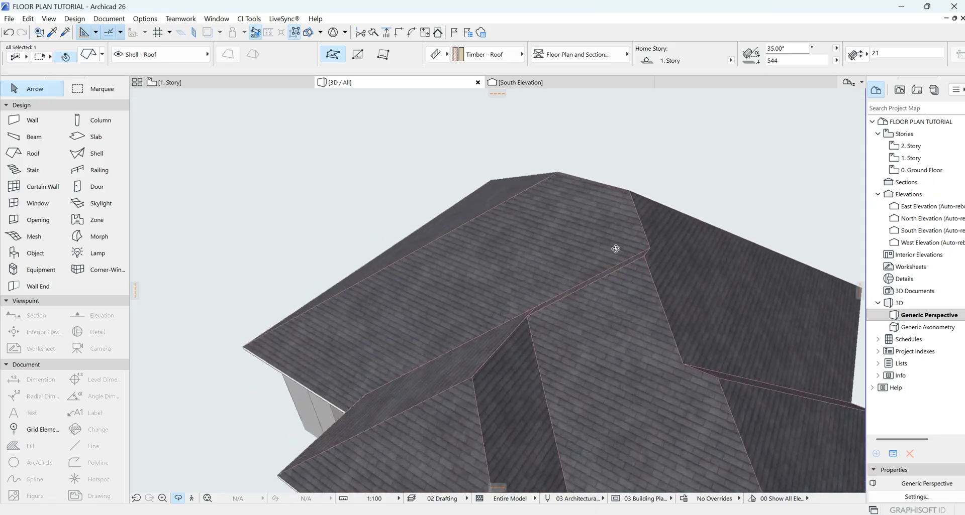
key(Escape)
click(530, 361)
scroll(550, 346, up, 5)
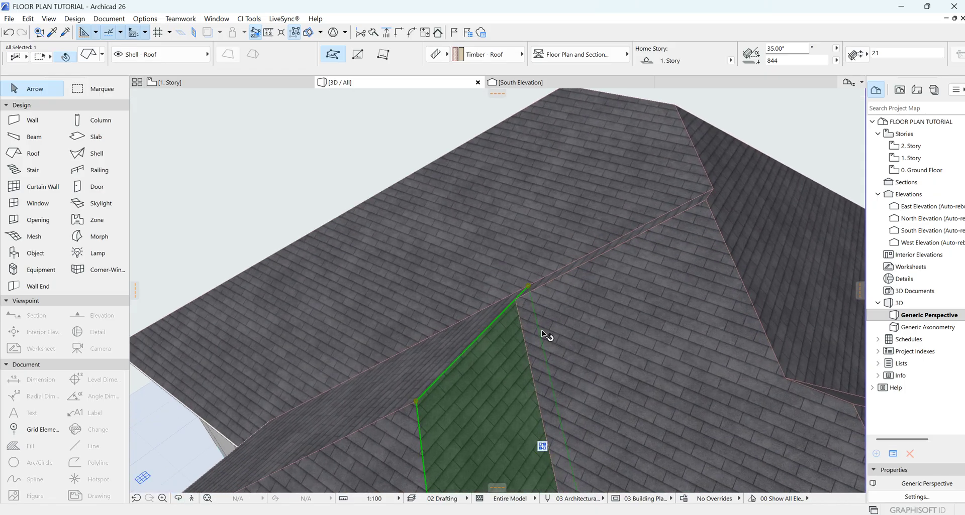
click(539, 327)
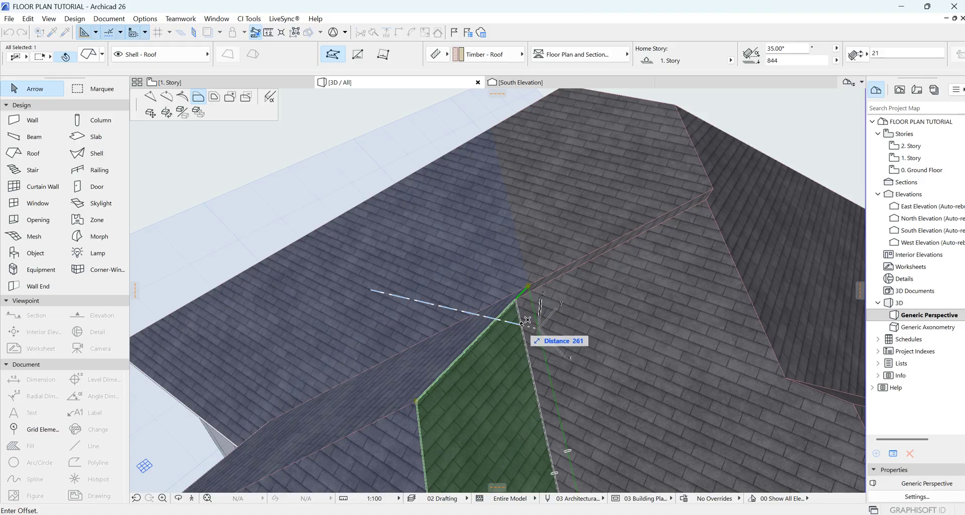
key(Escape)
scroll(572, 276, down, 10)
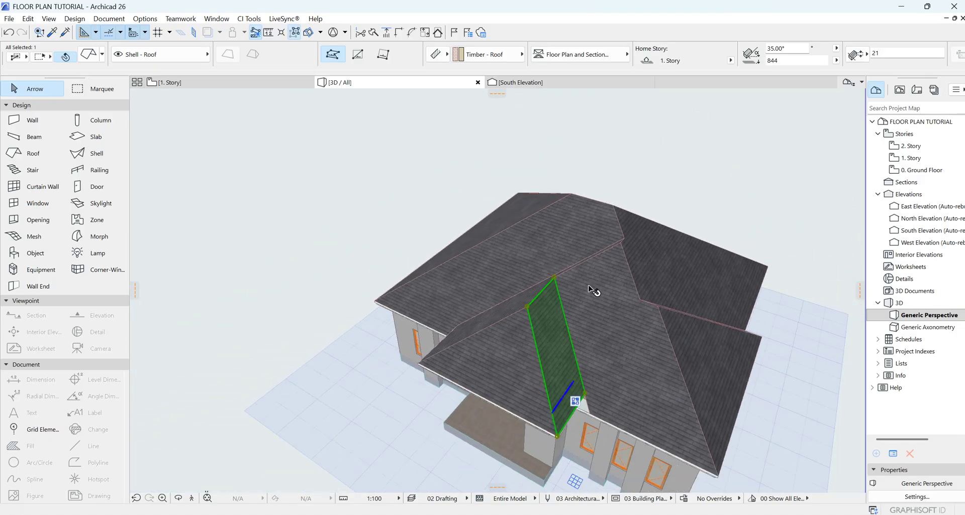
scroll(578, 279, up, 2)
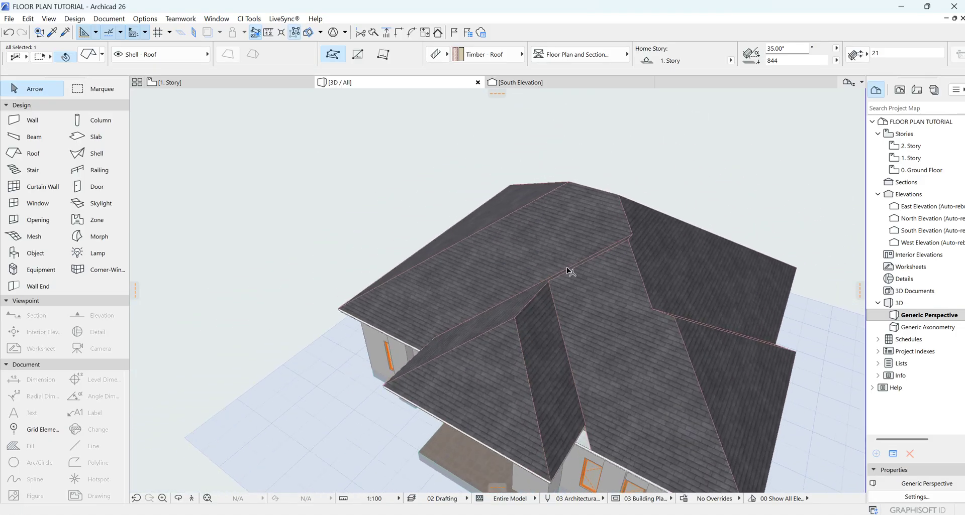
Step: Offset the porch-side edge of the front-right roof plane to the valley line where it meets the porch roof
click(179, 499)
drag(239, 459, 299, 335)
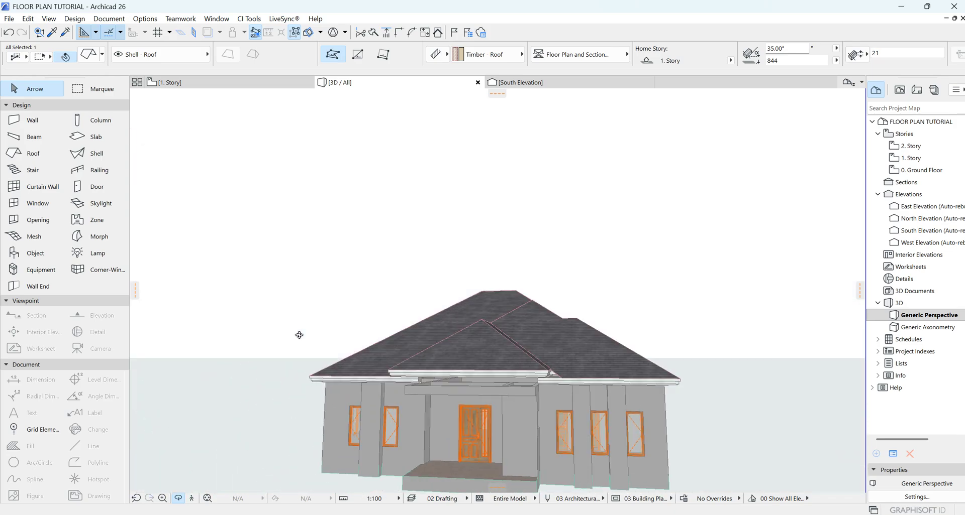
scroll(582, 390, up, 6)
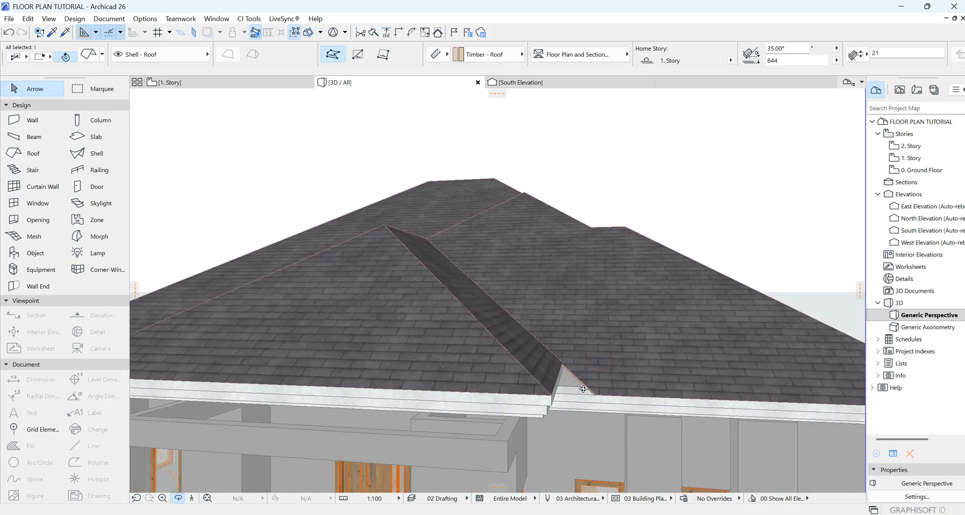
scroll(583, 389, up, 2)
scroll(570, 338, up, 8)
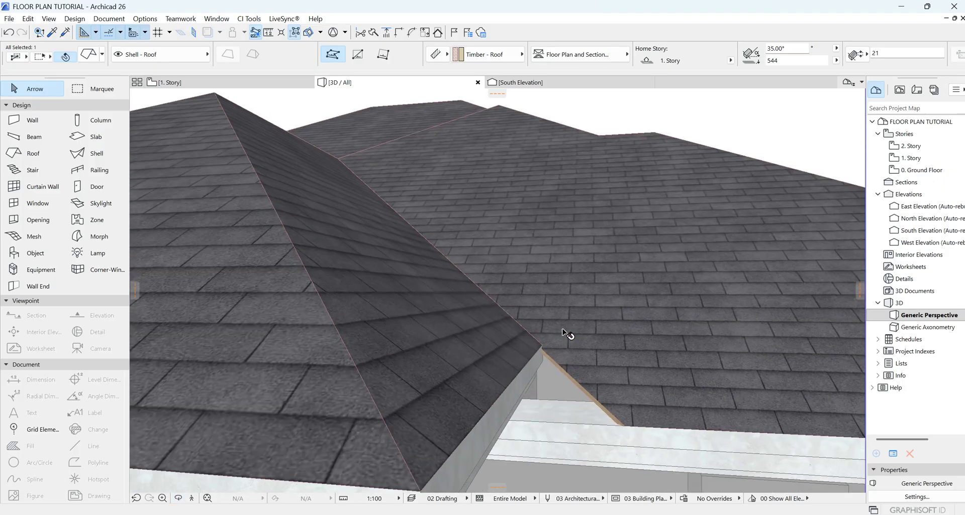
scroll(333, 380, up, 2)
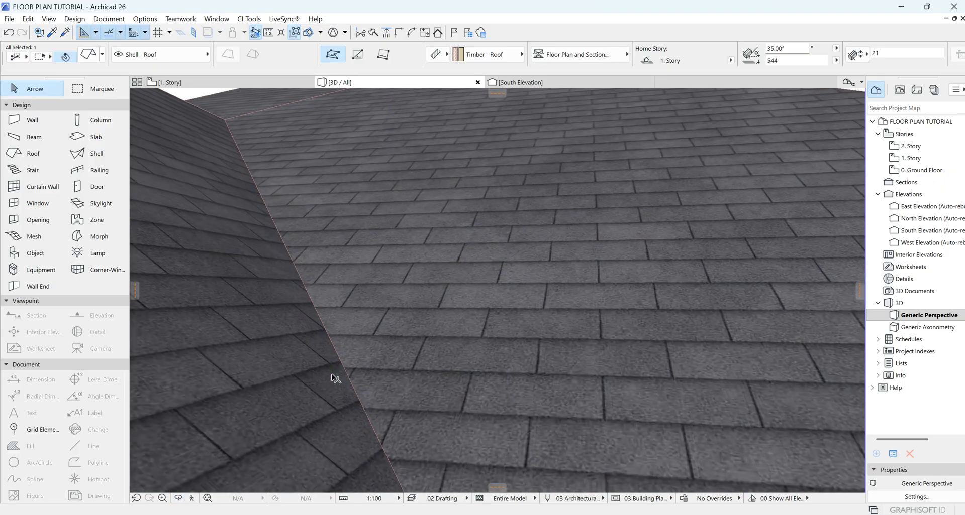
click(338, 379)
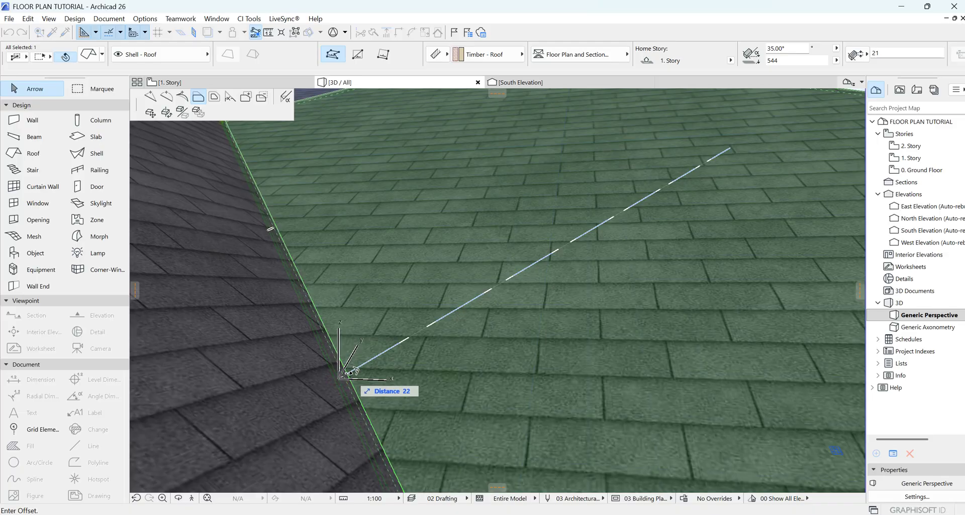
click(349, 373)
Step: Insert a node on the front-right roof plane's valley edge where it meets the porch eave corner
scroll(447, 281, down, 3)
scroll(447, 281, down, 4)
scroll(456, 321, up, 4)
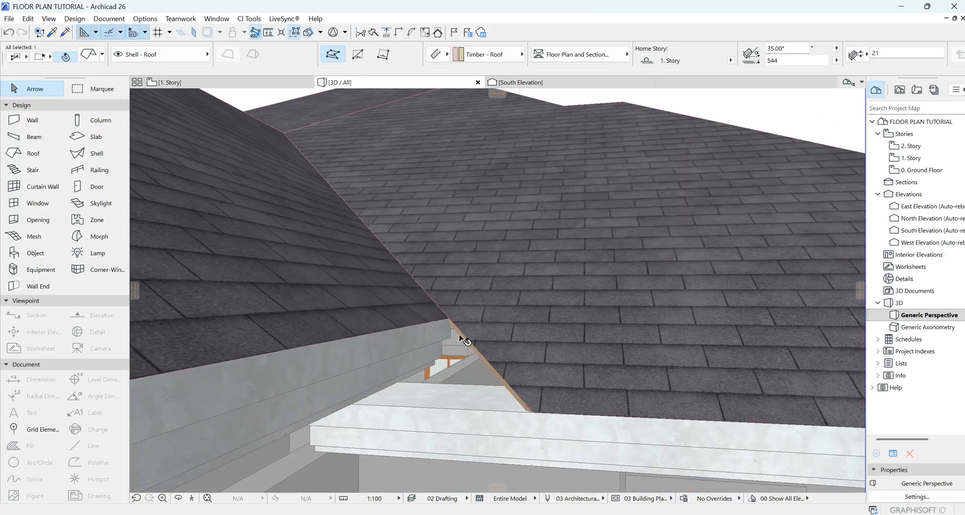
click(460, 331)
click(150, 97)
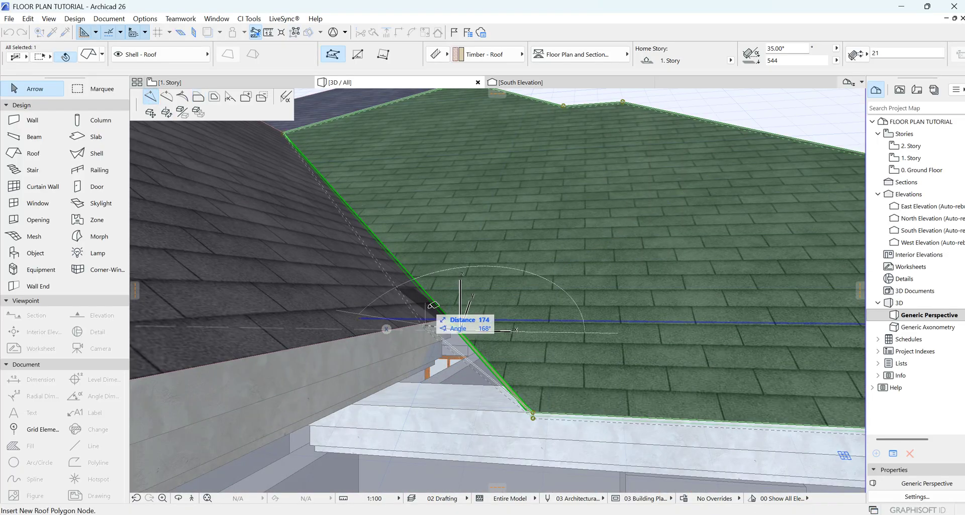
click(450, 319)
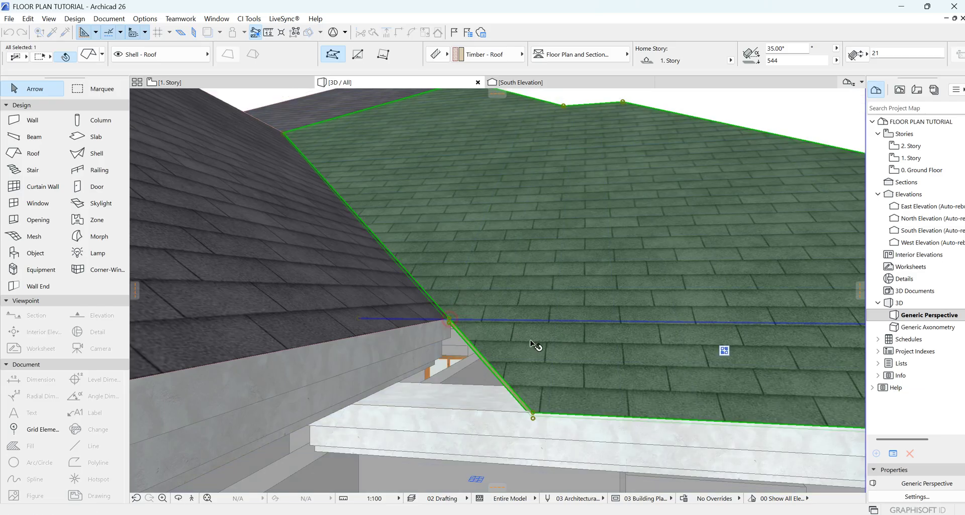
Step: Move the lower corner node of the front-right roof plane to the end corner of its fascia beneath the porch roof
scroll(538, 347, down, 2)
click(536, 395)
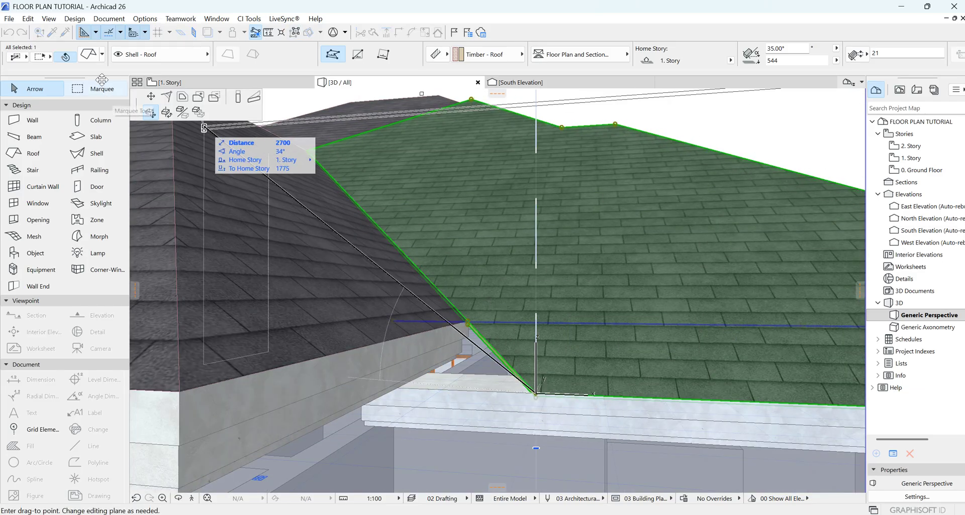
click(152, 97)
scroll(495, 257, down, 5)
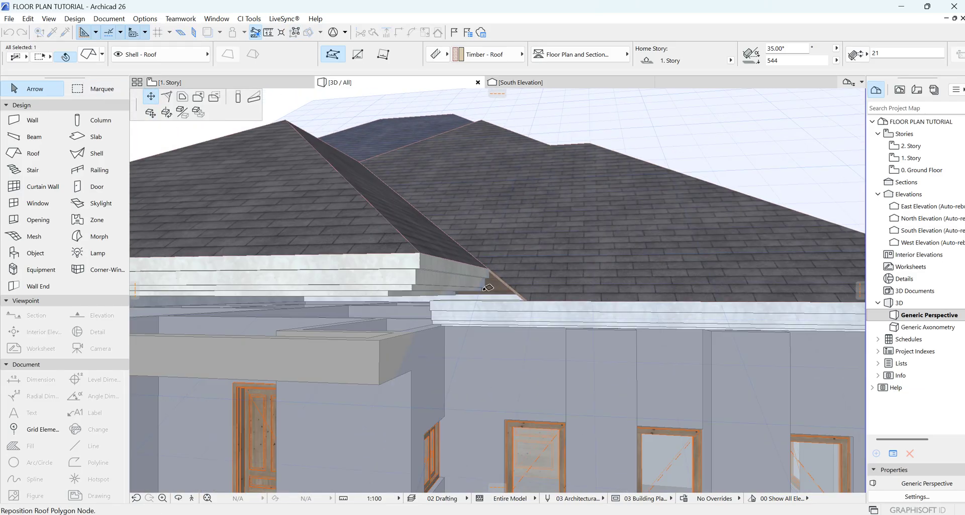
scroll(473, 295, up, 5)
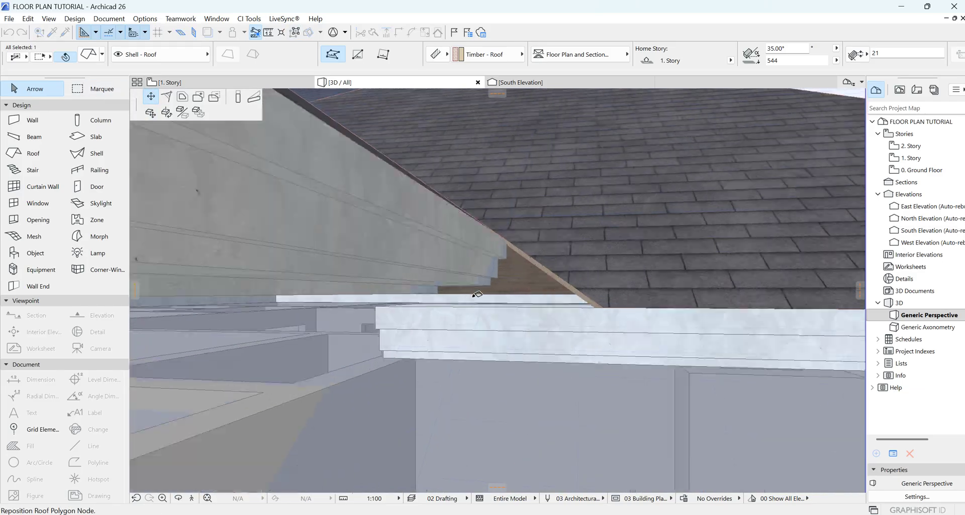
click(386, 308)
scroll(553, 327, down, 3)
scroll(558, 327, down, 5)
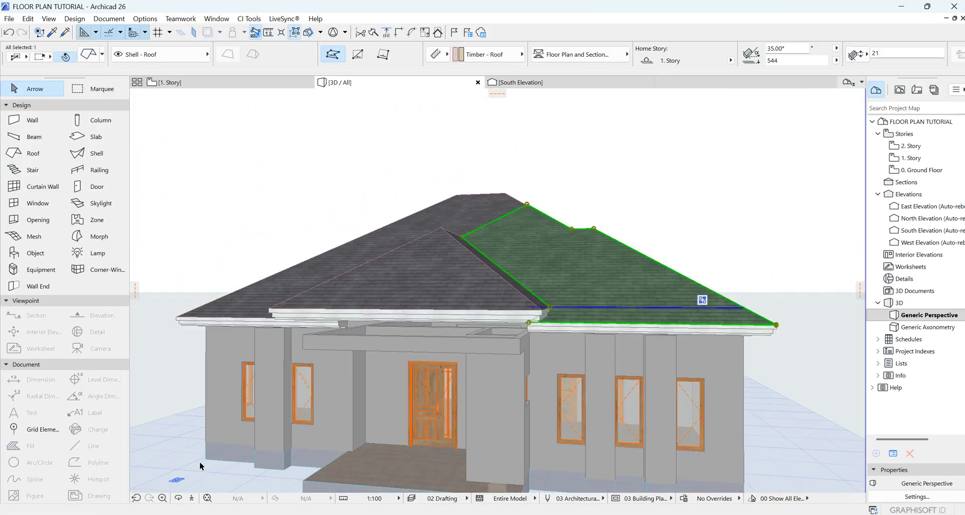
Step: Offset the porch-side edge of the front-left roof plane back to the valley line with the porch roof
click(179, 499)
drag(392, 317, 415, 347)
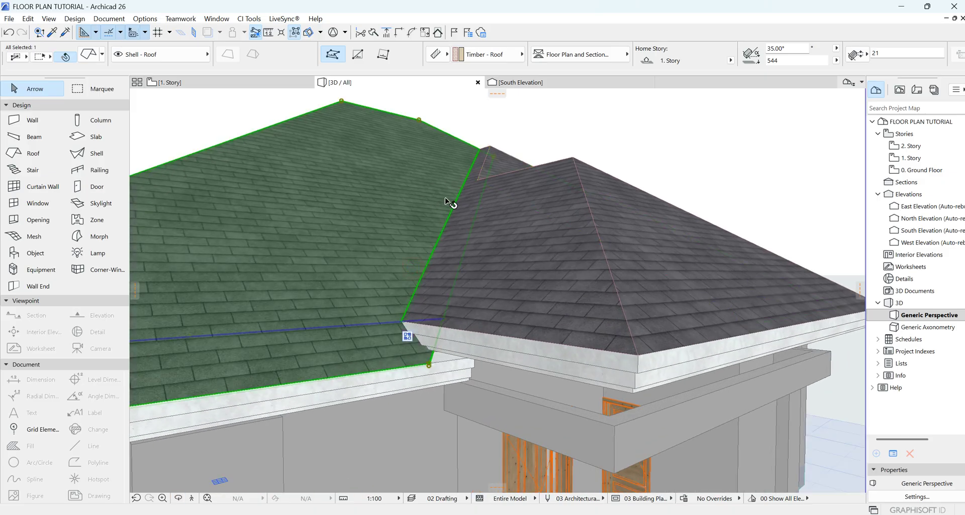
scroll(452, 198, up, 4)
click(485, 282)
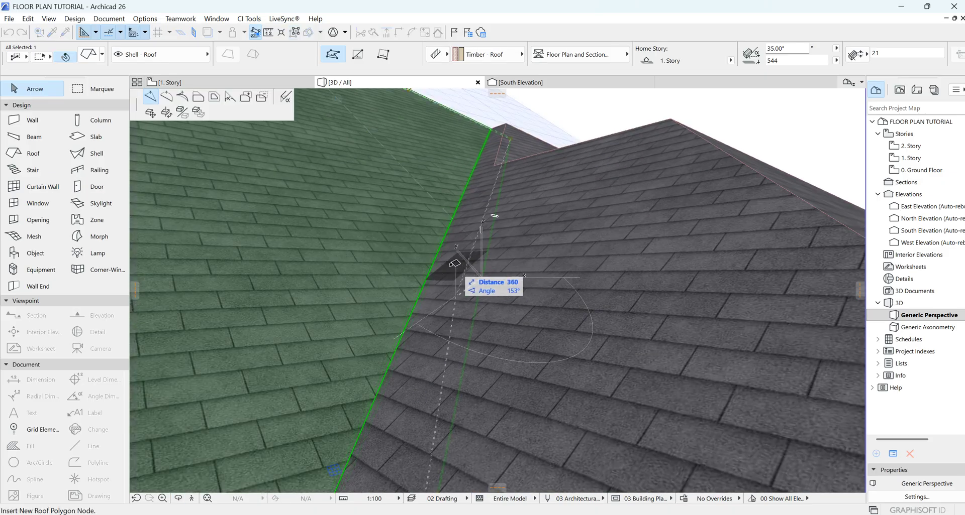
click(197, 97)
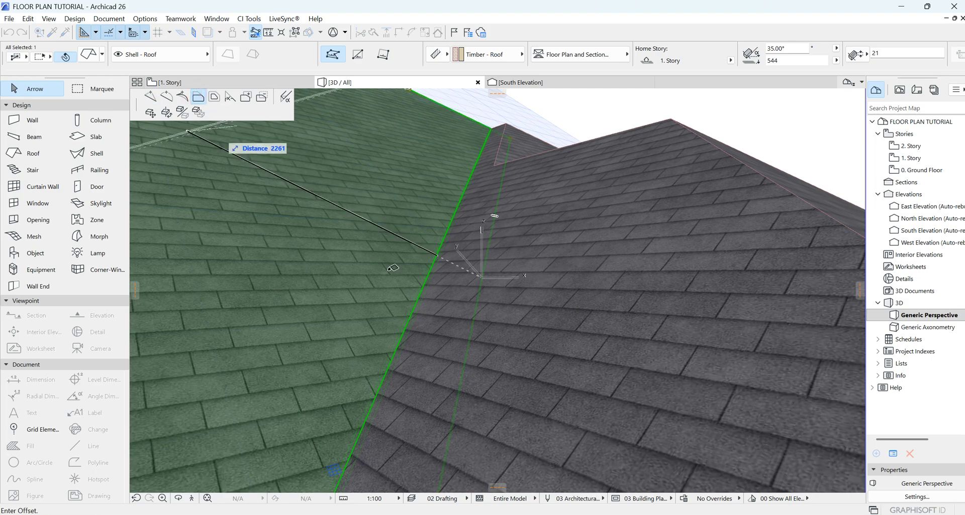
click(437, 254)
Step: Insert a node on the front-left roof plane's valley edge at the porch eave corner
scroll(447, 232, down, 5)
scroll(395, 329, up, 4)
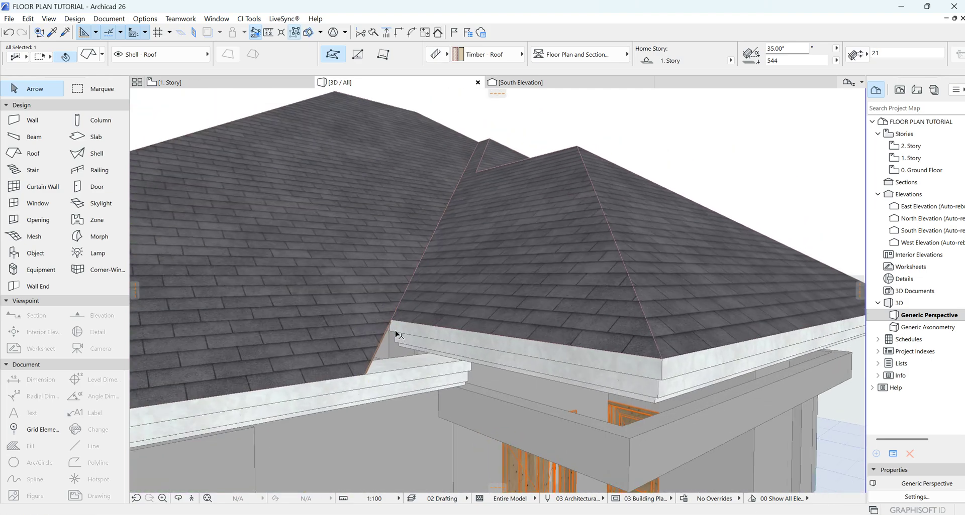
scroll(396, 327, up, 2)
click(371, 350)
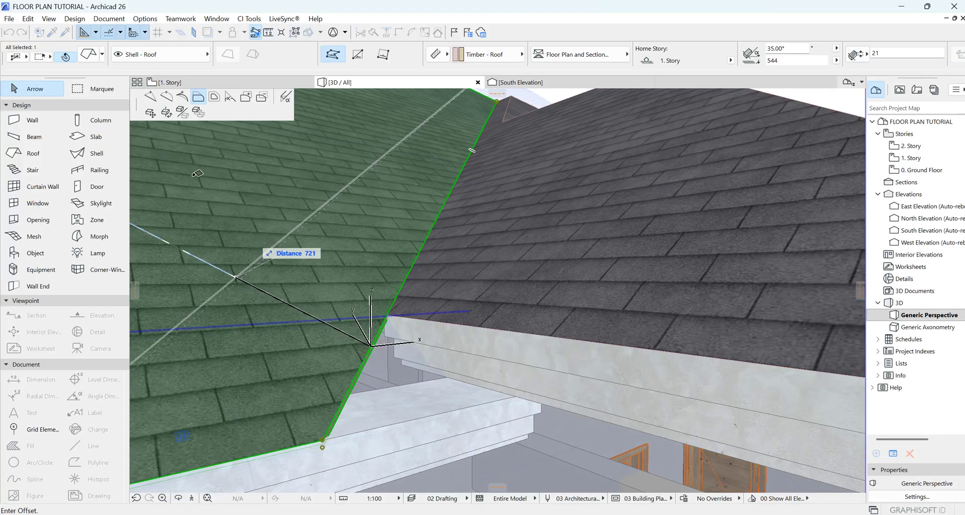
click(388, 315)
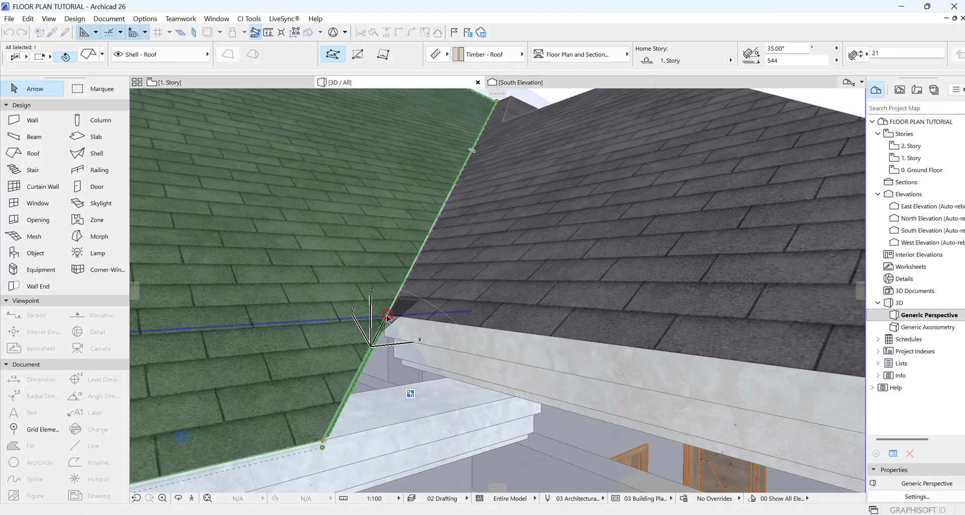
Step: Move the lower corner node of the front-left roof plane to the end corner of its fascia and deselect the roof
click(322, 446)
scroll(303, 283, down, 2)
scroll(302, 282, down, 3)
scroll(355, 347, up, 5)
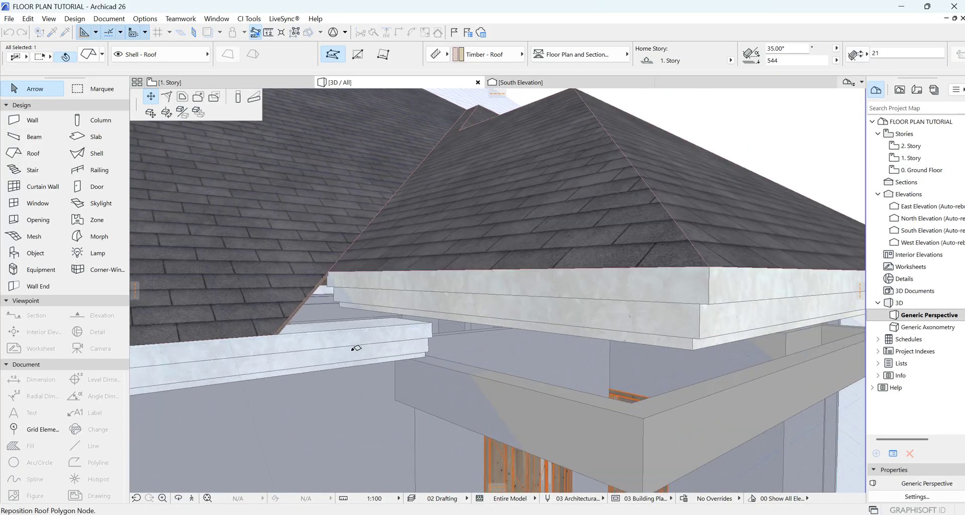
click(481, 306)
click(481, 306)
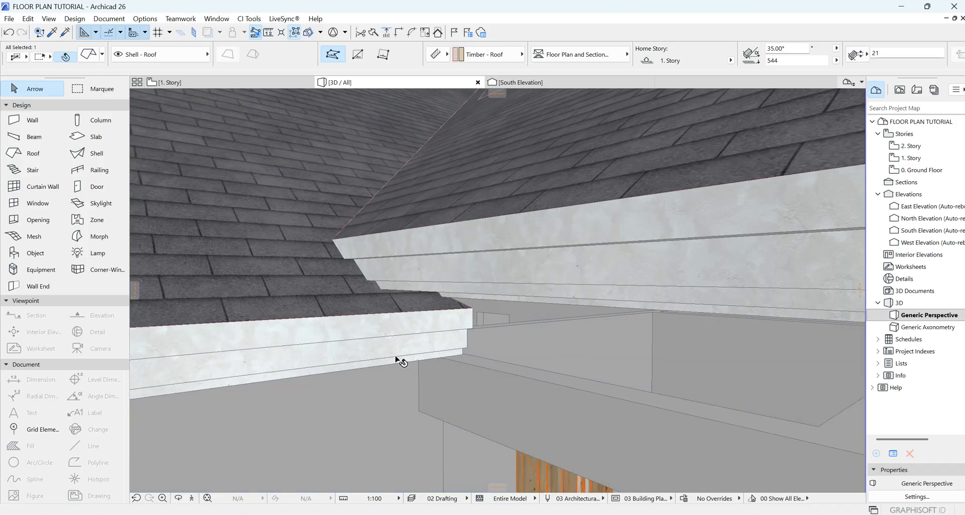
scroll(394, 360, down, 10)
click(626, 211)
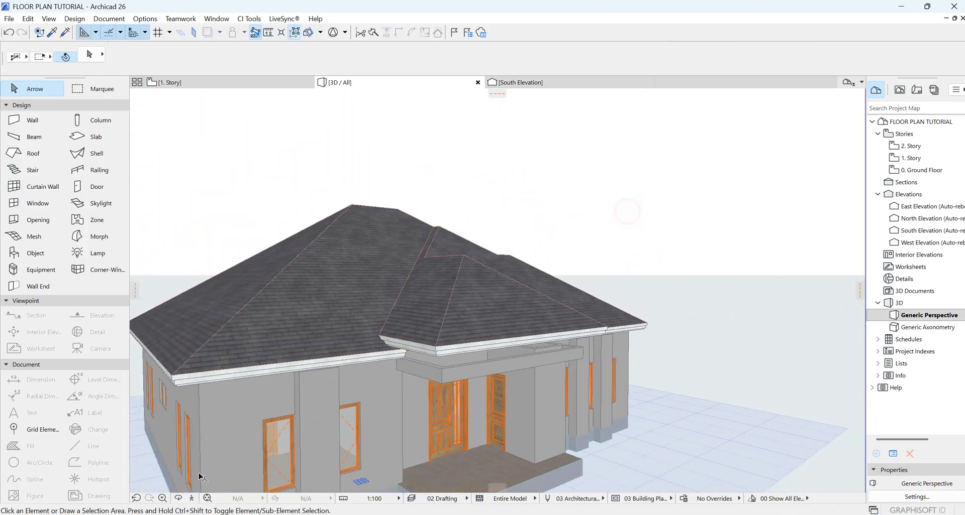
Step: Pick up the settings of the 150 mm Brick - Structural wall beside the Ground Floor bedroom as the wall defaults
click(182, 499)
drag(579, 285, 241, 157)
click(261, 82)
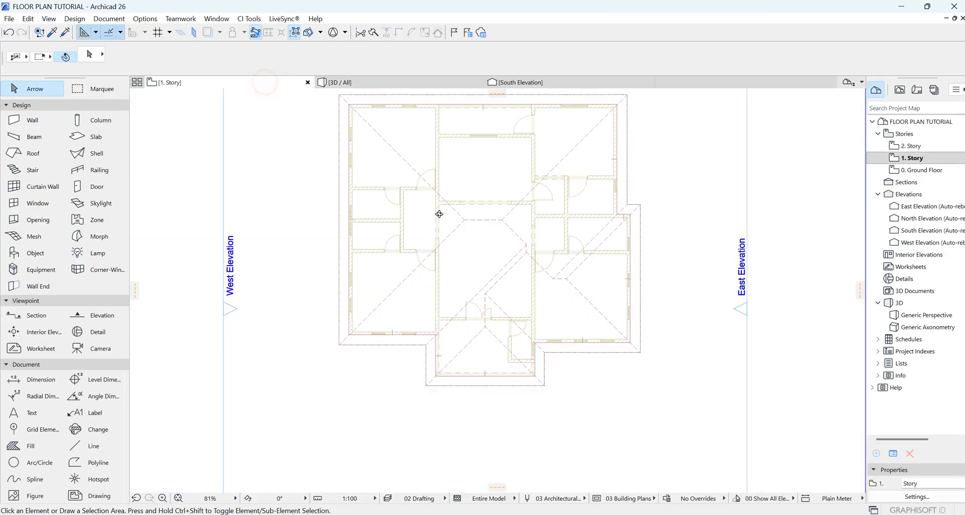
scroll(438, 334, up, 4)
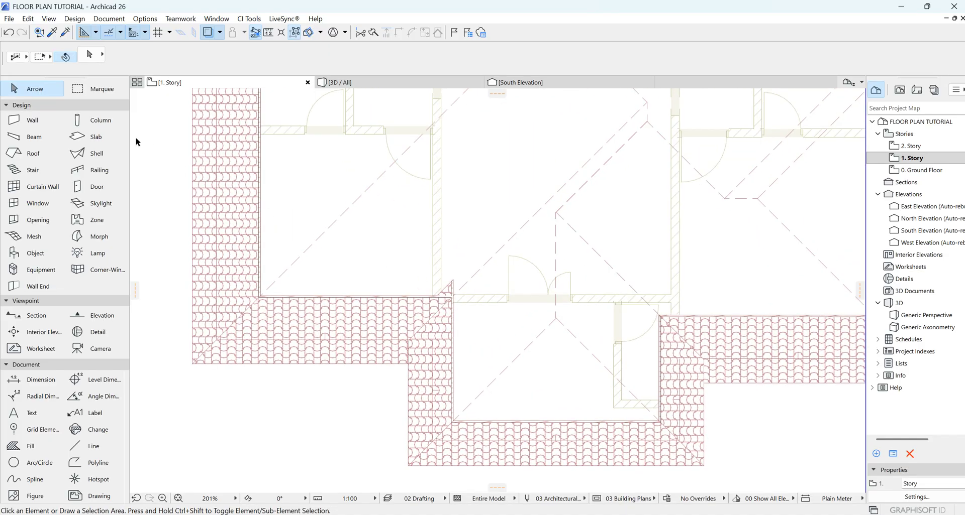
click(29, 122)
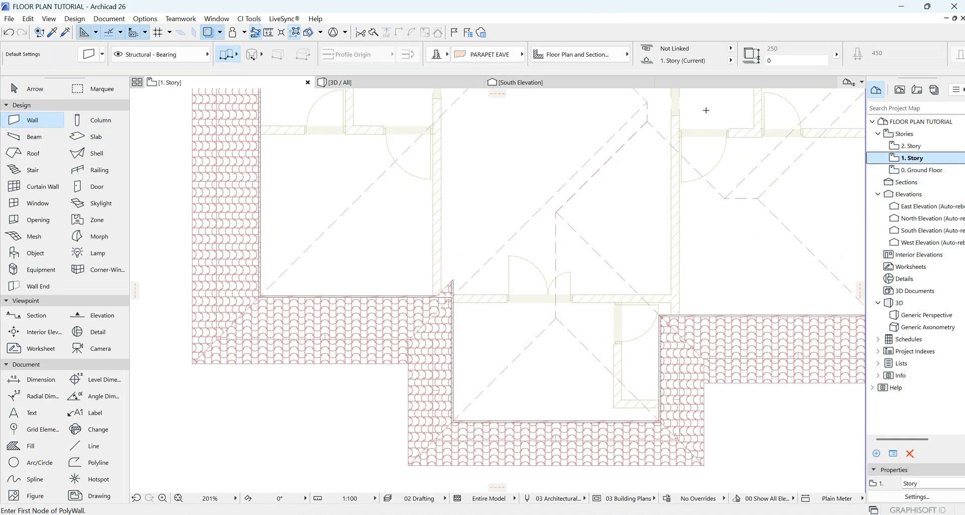
double_click(927, 171)
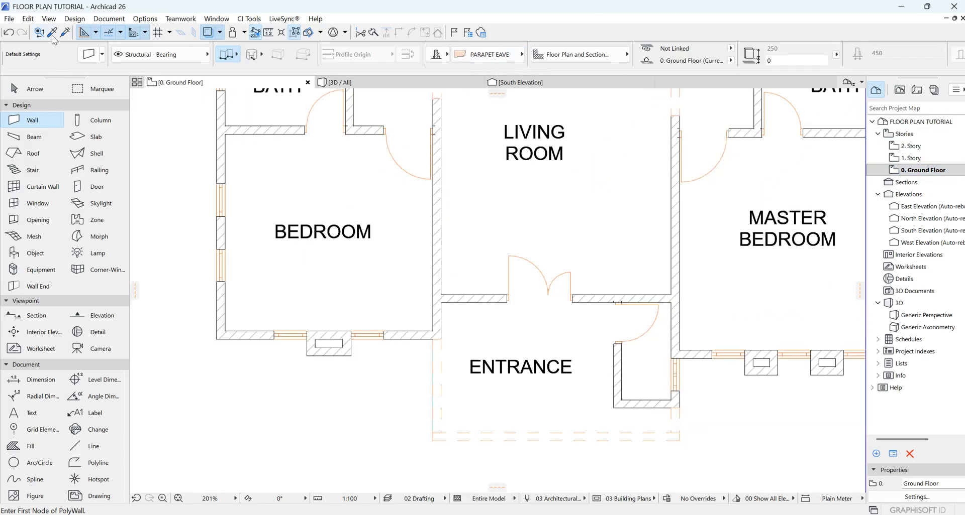
click(52, 34)
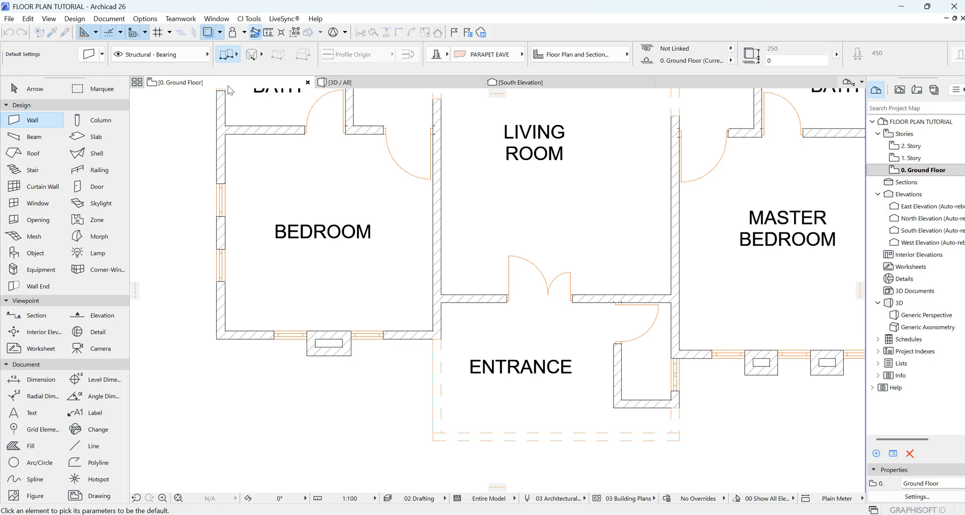
click(436, 243)
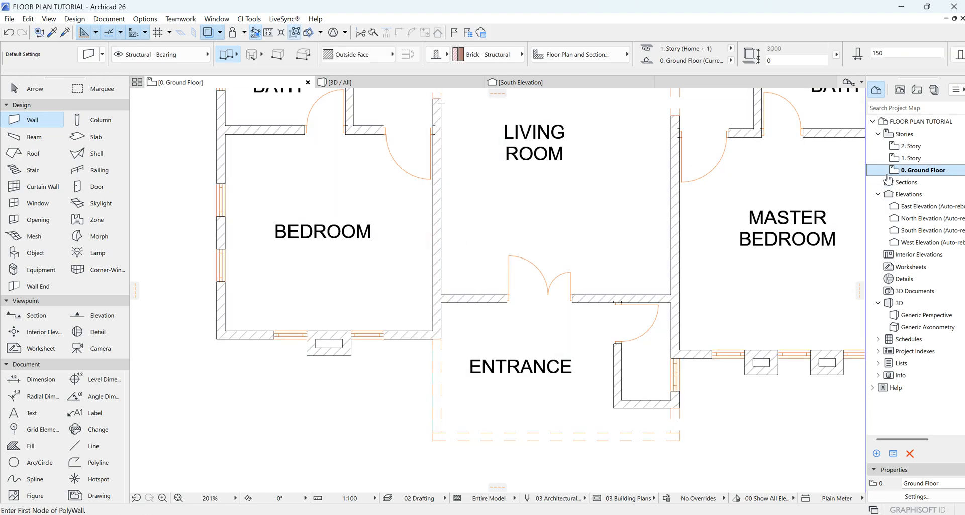
Step: Draw a three-segment wall on 1. Story along the outer sides and front of the entrance porch, between its side walls
double_click(907, 157)
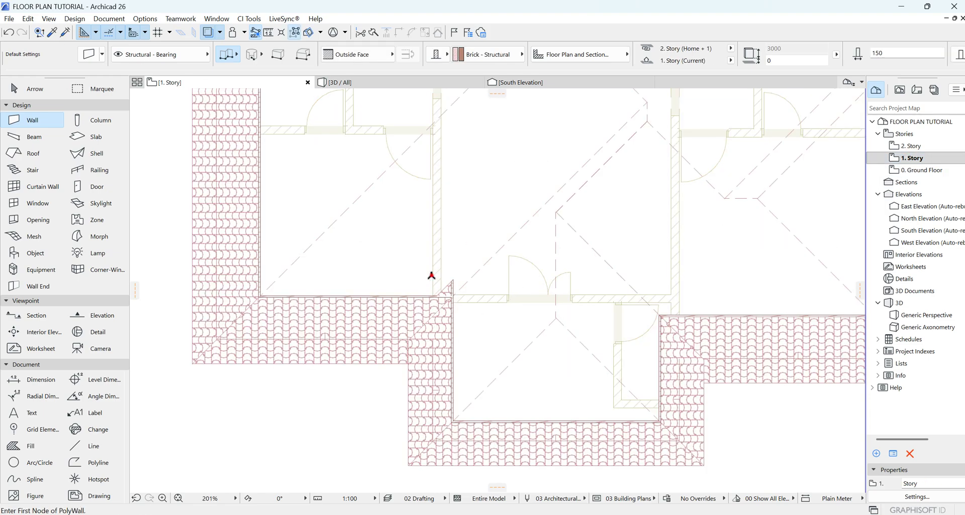
click(433, 275)
click(433, 441)
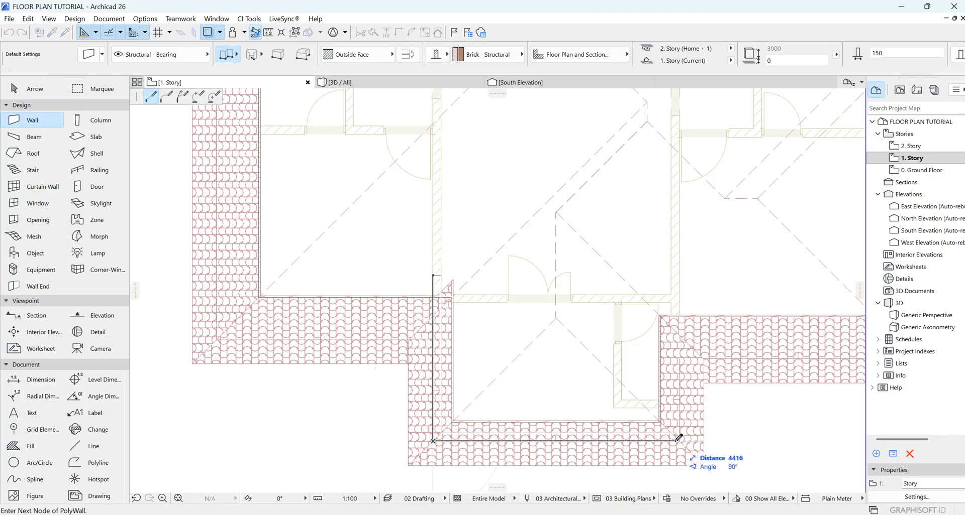
click(679, 441)
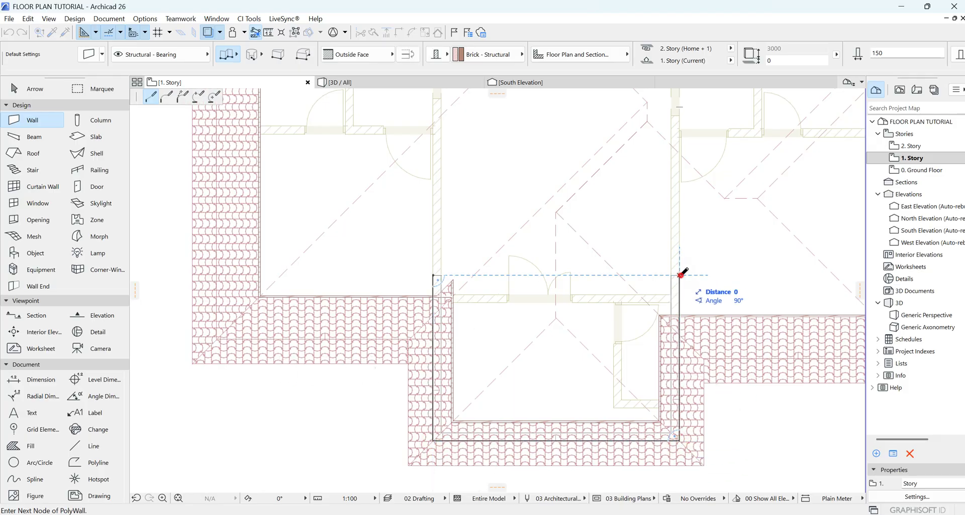
double_click(679, 275)
Step: Lower the tops of the three new porch walls together in 3D to a height of 300 mm under the roof eave
click(446, 82)
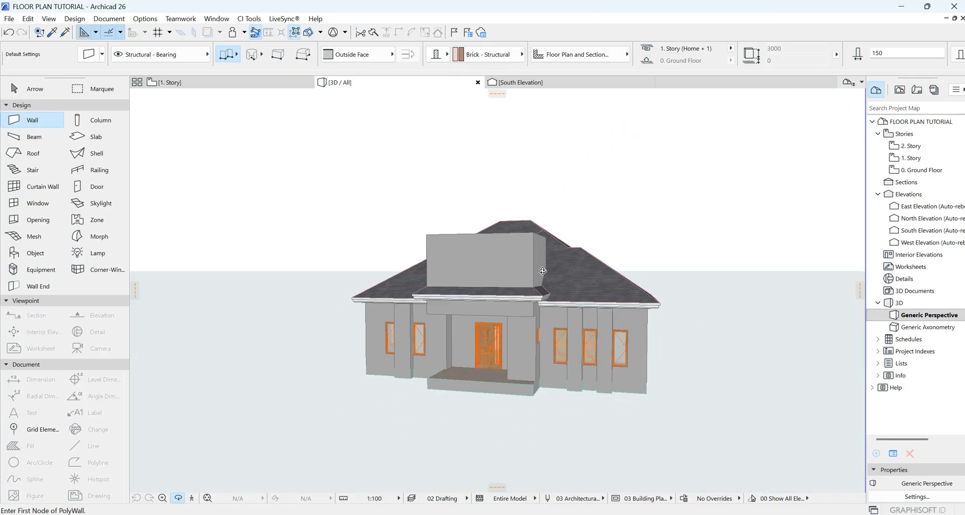
shift+middle_drag(568, 297, 492, 279)
scroll(495, 273, up, 3)
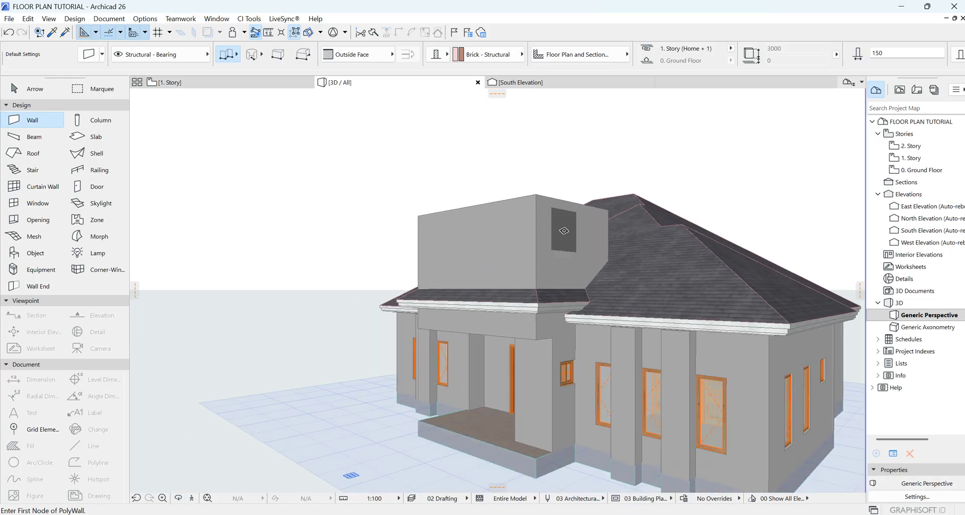
shift+click(556, 236)
shift+click(473, 239)
scroll(338, 195, up, 5)
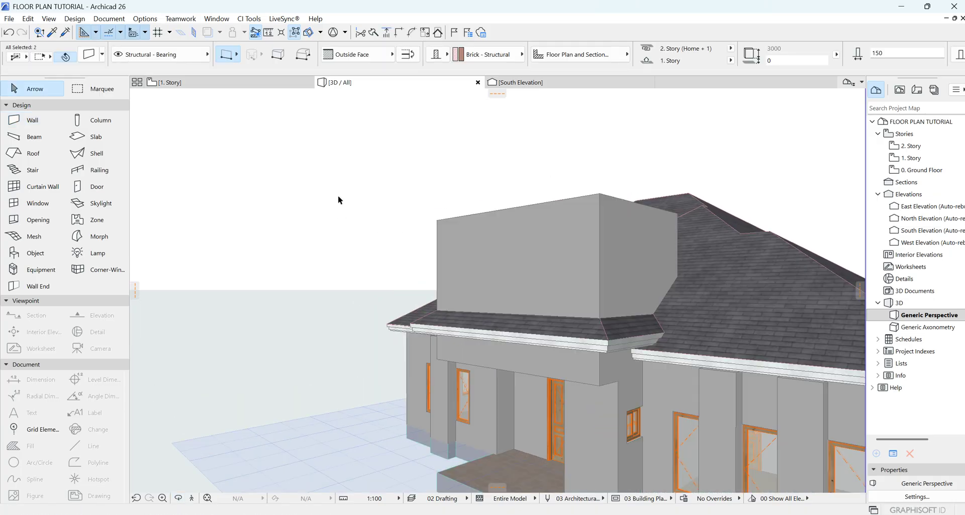
shift+click(493, 269)
scroll(452, 195, down, 5)
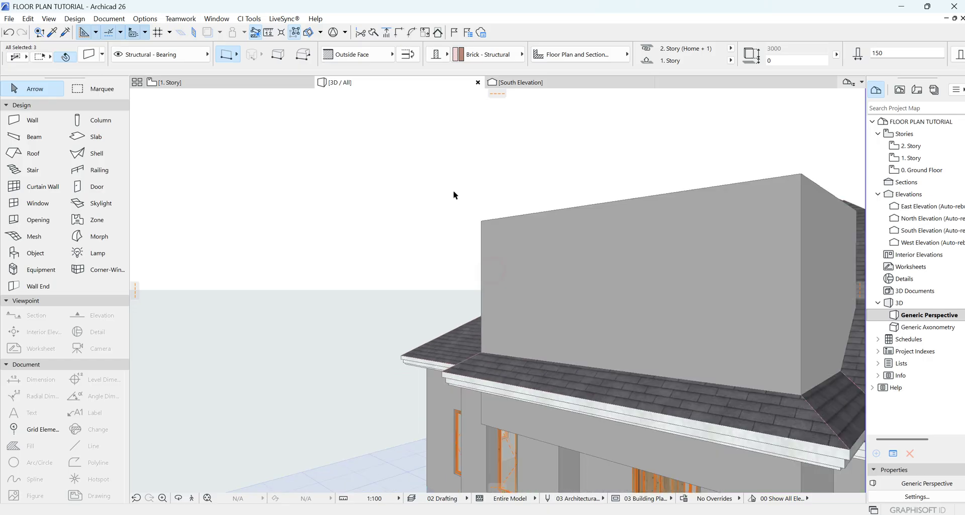
scroll(665, 261, up, 2)
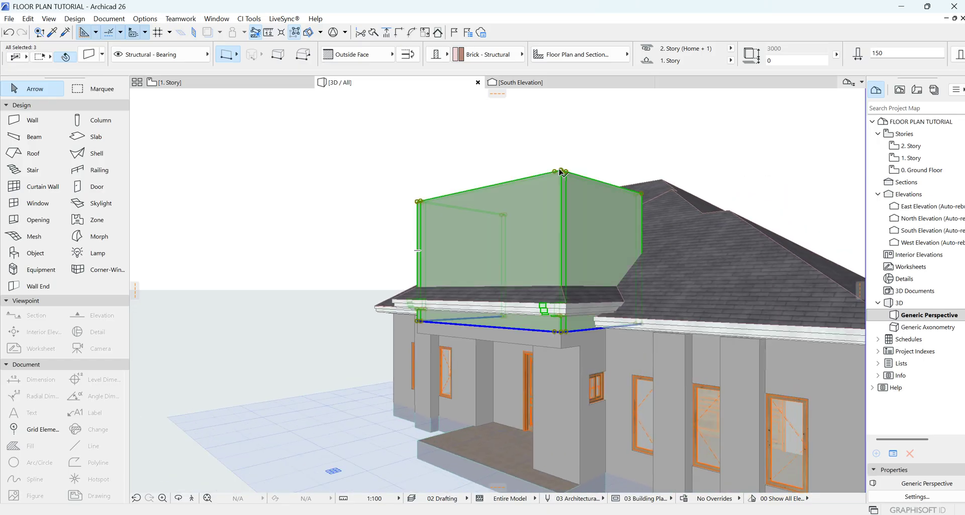
click(563, 173)
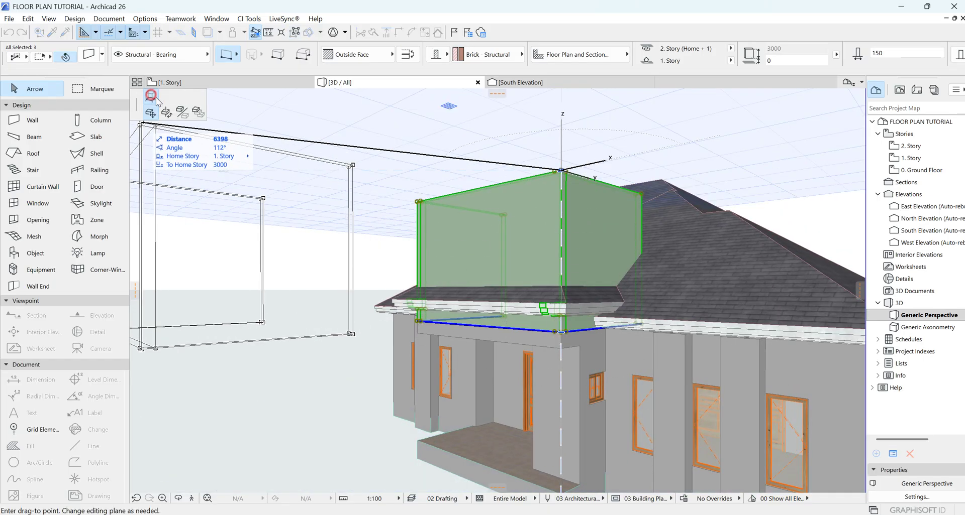
click(156, 100)
scroll(550, 282, up, 5)
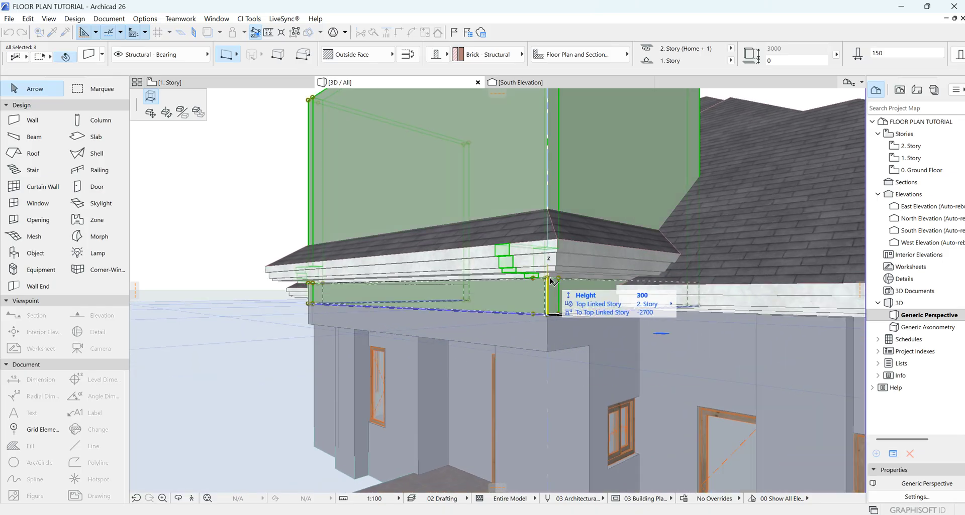
click(550, 280)
scroll(550, 280, down, 5)
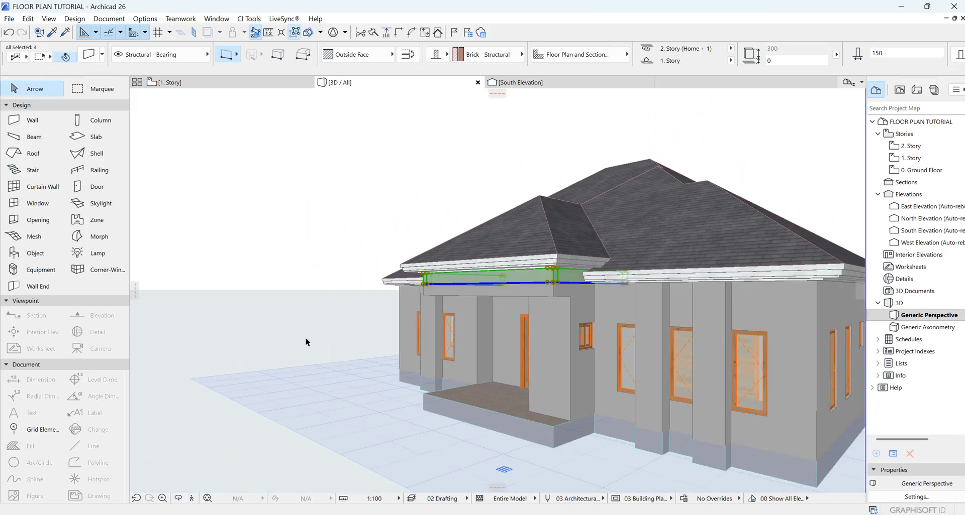
click(306, 338)
Step: Examine the porch walls and roof from the front in 3D and in the South Elevation
click(180, 500)
drag(233, 383, 631, 338)
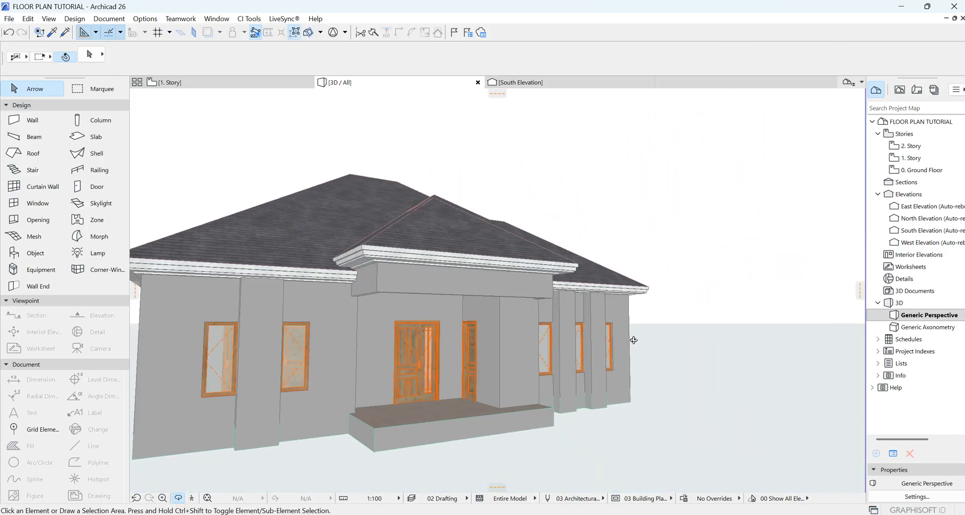
scroll(639, 276, down, 3)
drag(639, 276, 637, 246)
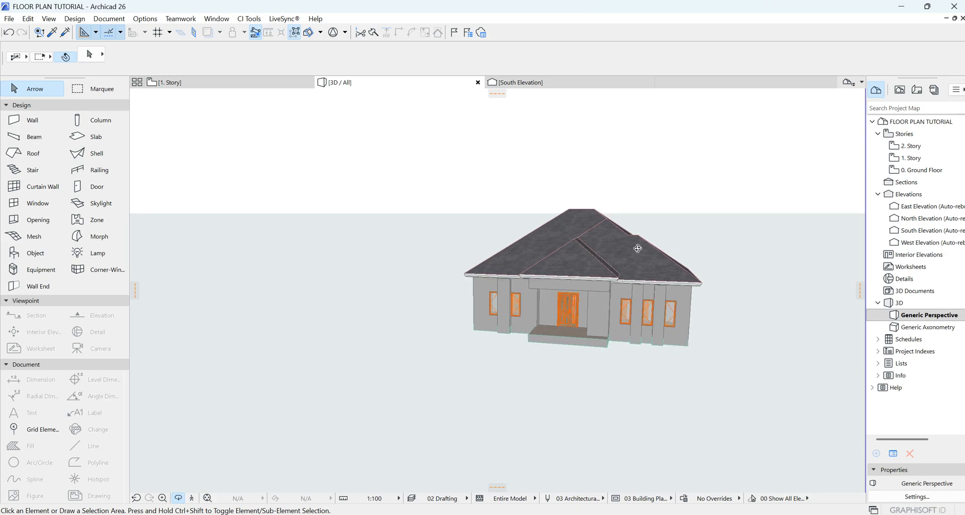
scroll(636, 245, up, 3)
click(586, 84)
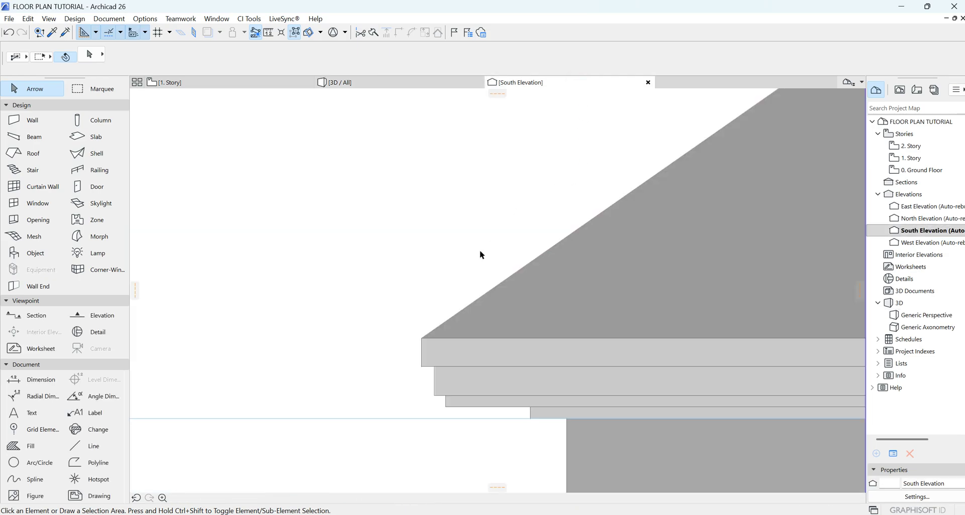
Step: Cut off the front porch roof plane's peak on 1. Story with a horizontal upper edge between nodes on its two hip lines
double_click(909, 157)
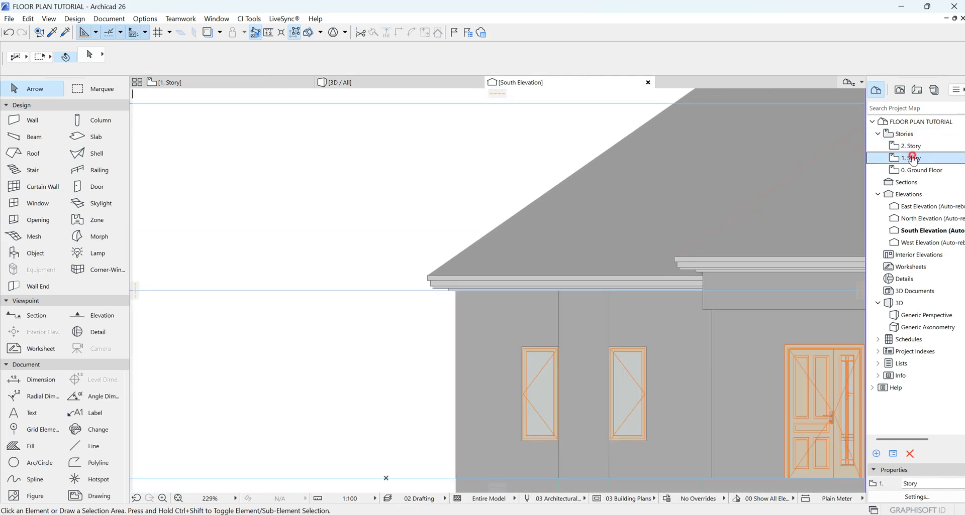
scroll(530, 382, up, 2)
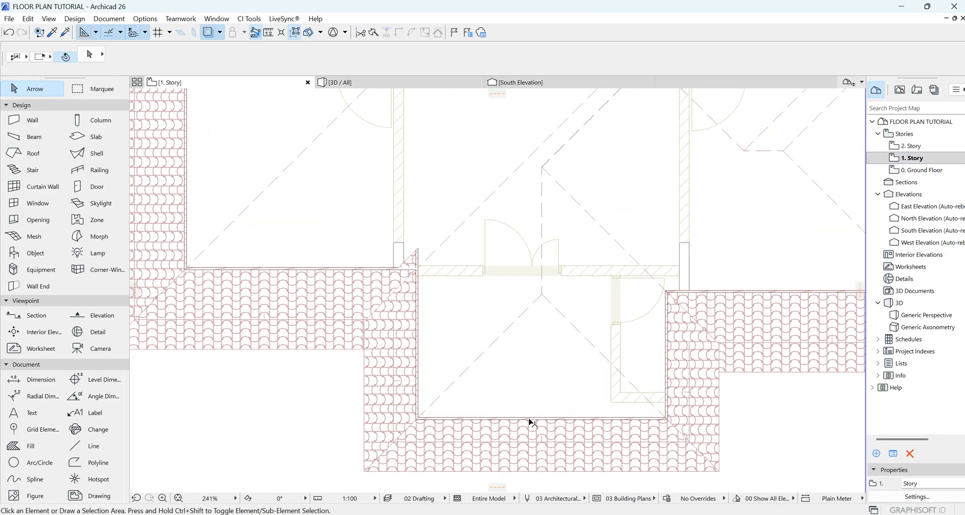
click(530, 423)
click(541, 294)
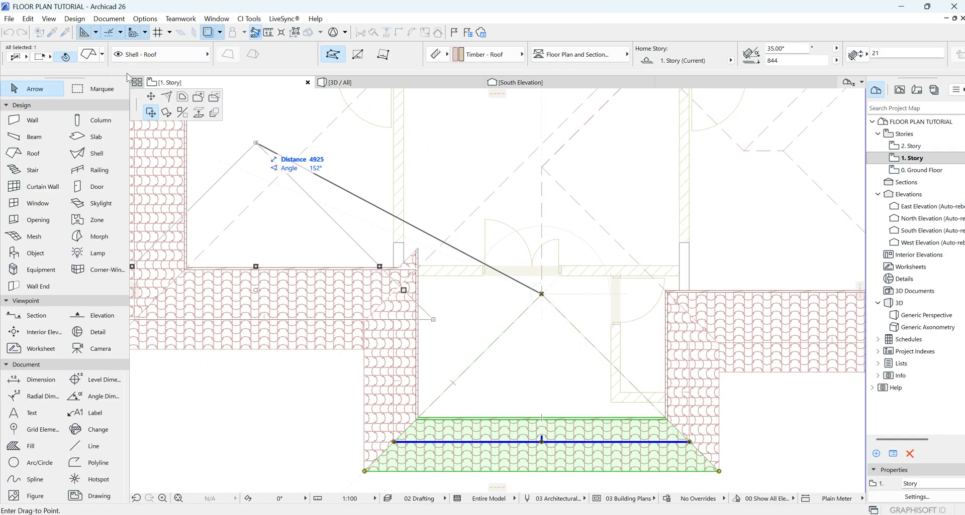
click(471, 365)
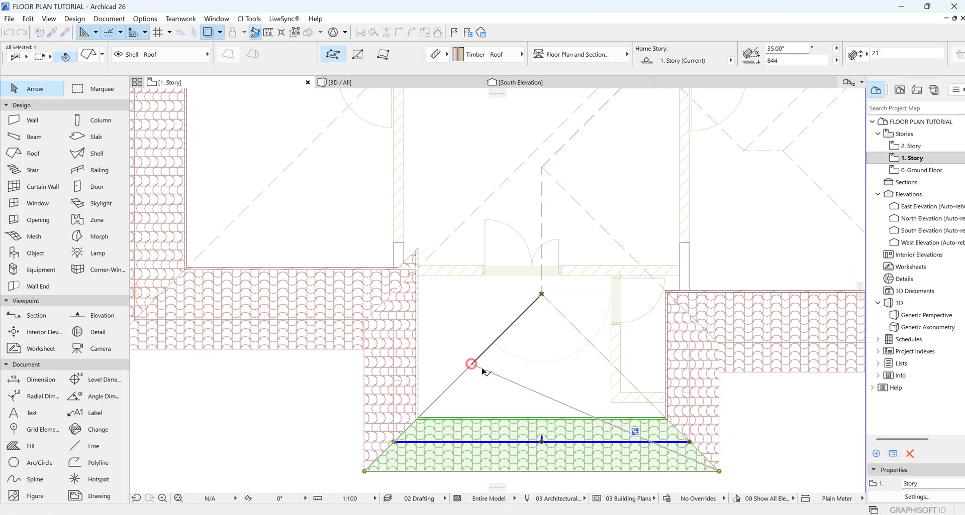
click(539, 396)
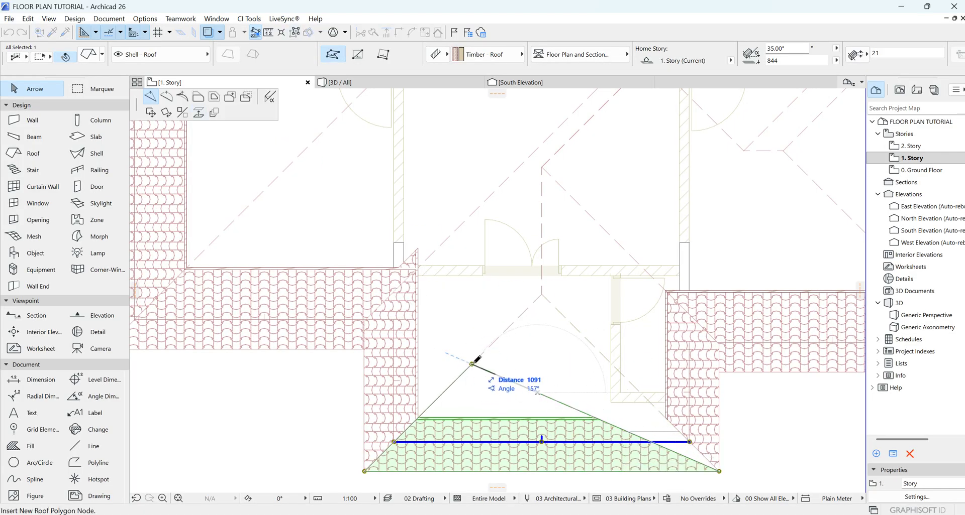
click(613, 364)
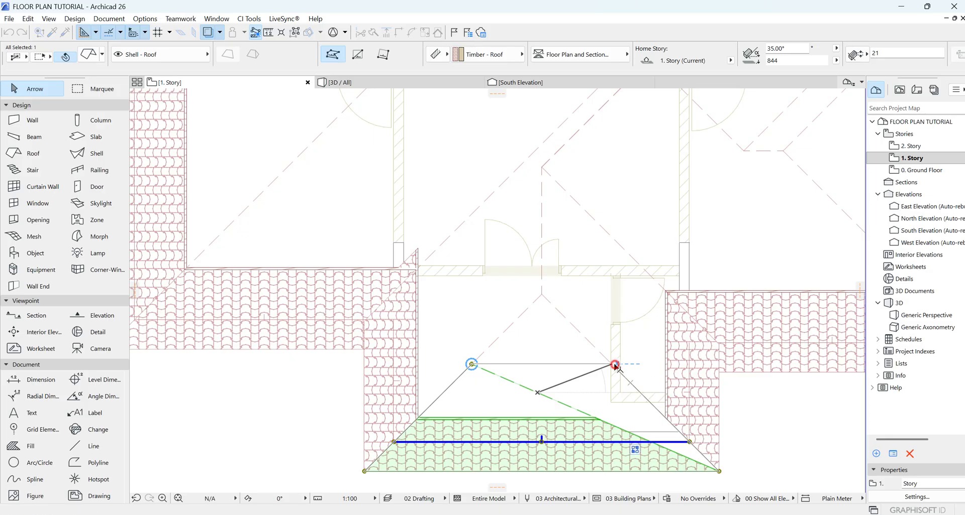
Step: Insert a node on the left porch roof plane's hip at the cut corner and extend its ridge end to the front plane's upper edge
click(493, 343)
click(493, 343)
click(471, 363)
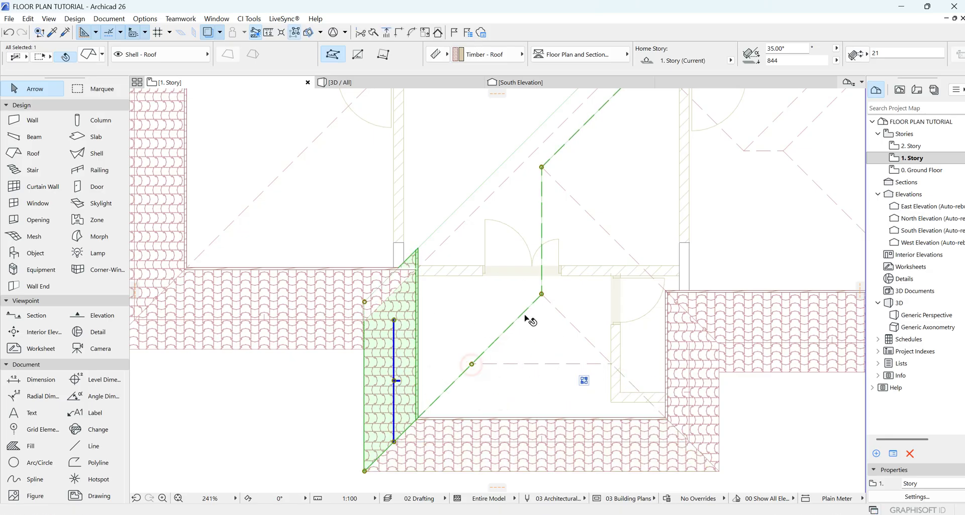
click(541, 295)
click(547, 360)
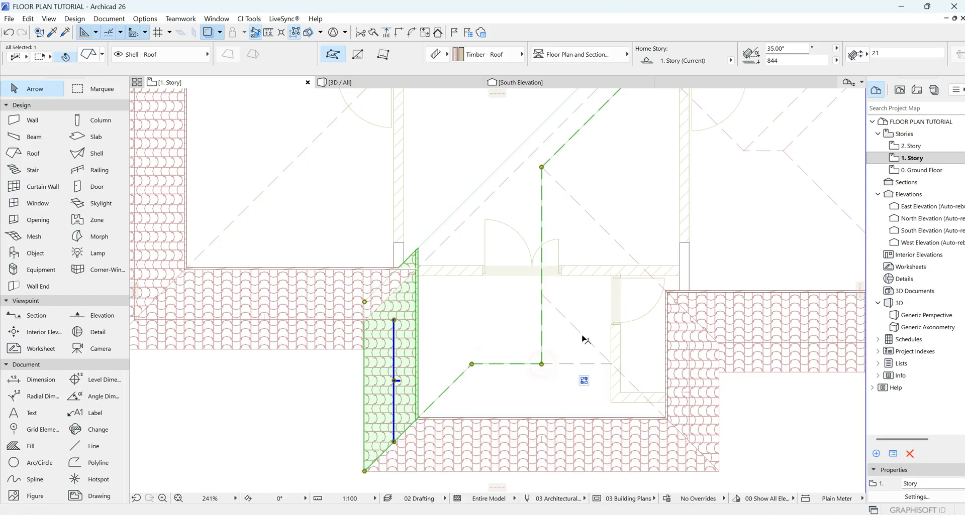
Step: Insert a node on the right porch roof plane's hip at the cut corner and extend its ridge end to meet the left plane
click(585, 332)
click(583, 336)
click(638, 392)
click(612, 364)
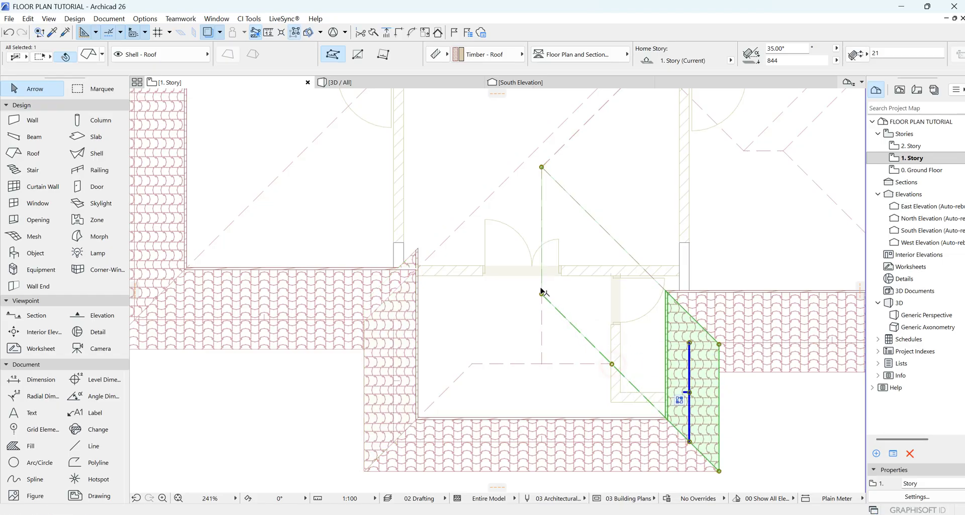
click(541, 295)
click(542, 363)
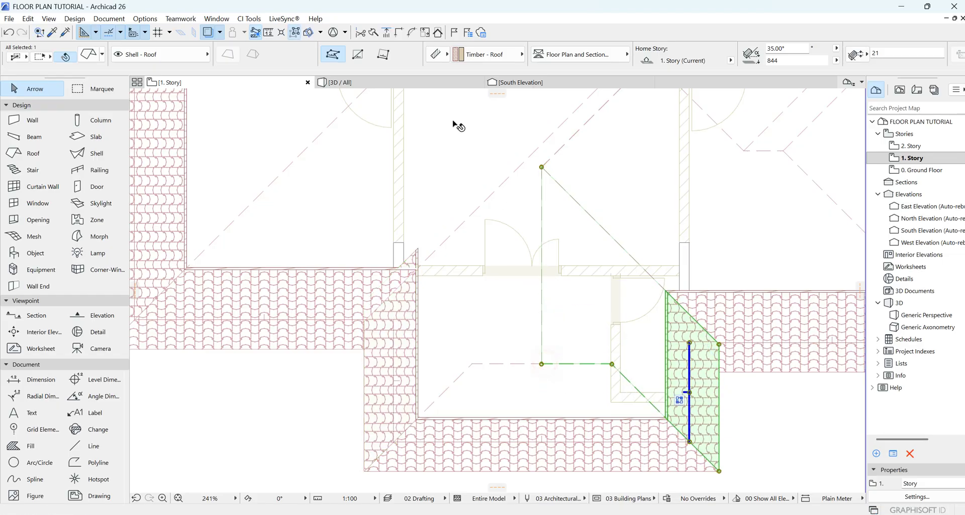
Step: Offset the front porch roof plane's upper edge on 1. Story by 200 toward the eave
click(441, 82)
drag(577, 269, 607, 304)
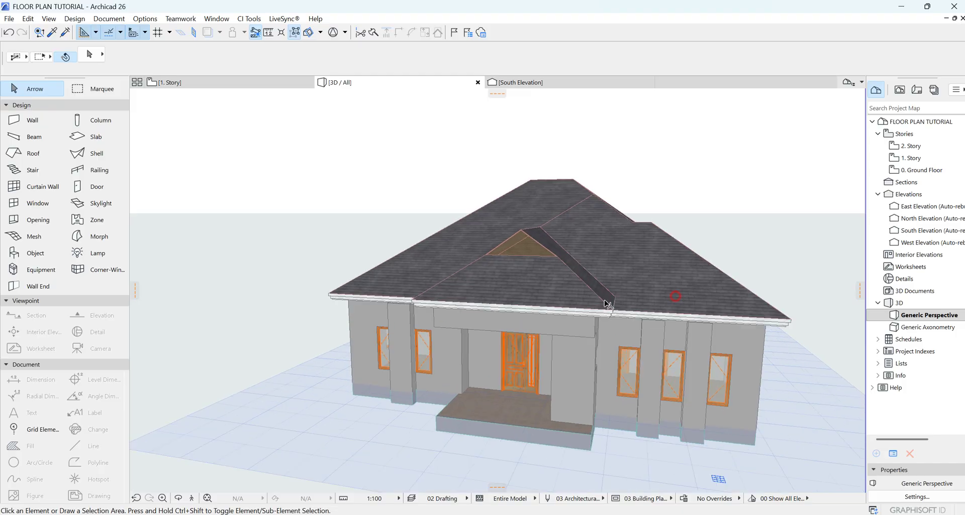
click(181, 500)
mouse_move(442, 313)
mouse_down()
mouse_move(359, 291)
mouse_move(422, 357)
mouse_move(459, 320)
mouse_move(646, 322)
mouse_move(503, 281)
mouse_move(438, 245)
mouse_up()
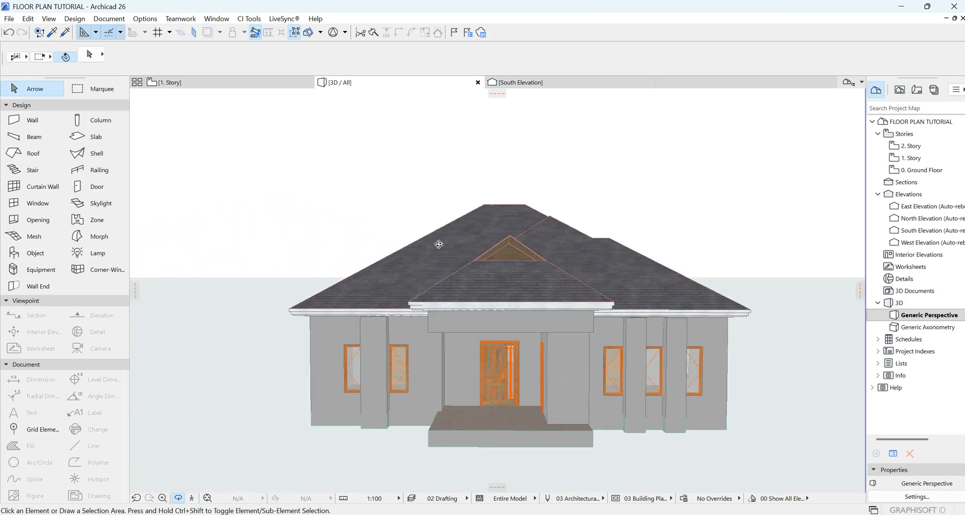
click(268, 85)
scroll(517, 267, down, 6)
scroll(518, 339, up, 4)
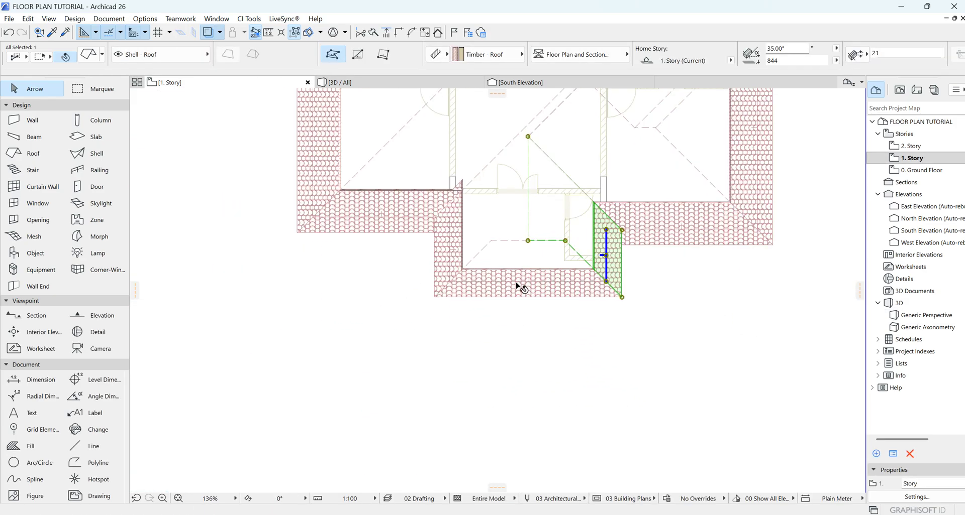
scroll(516, 284, up, 4)
click(519, 269)
click(517, 205)
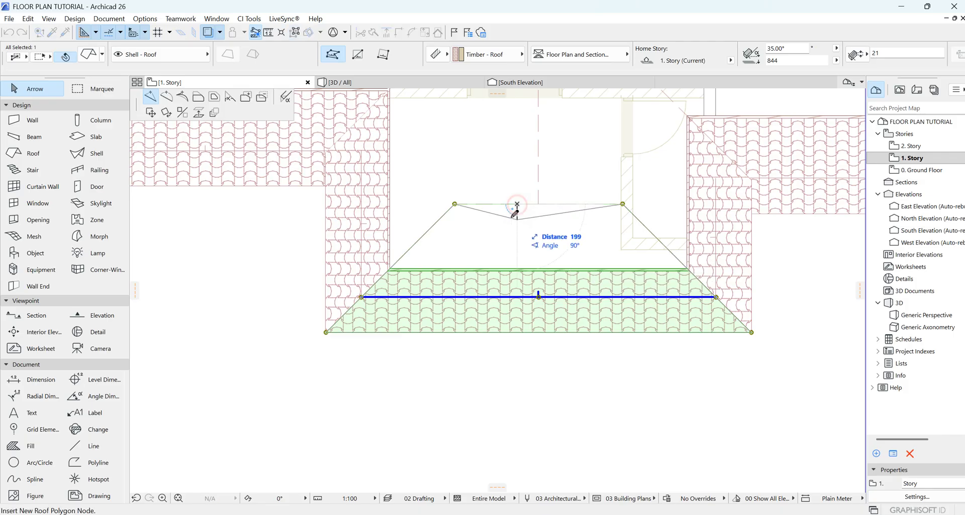
click(199, 97)
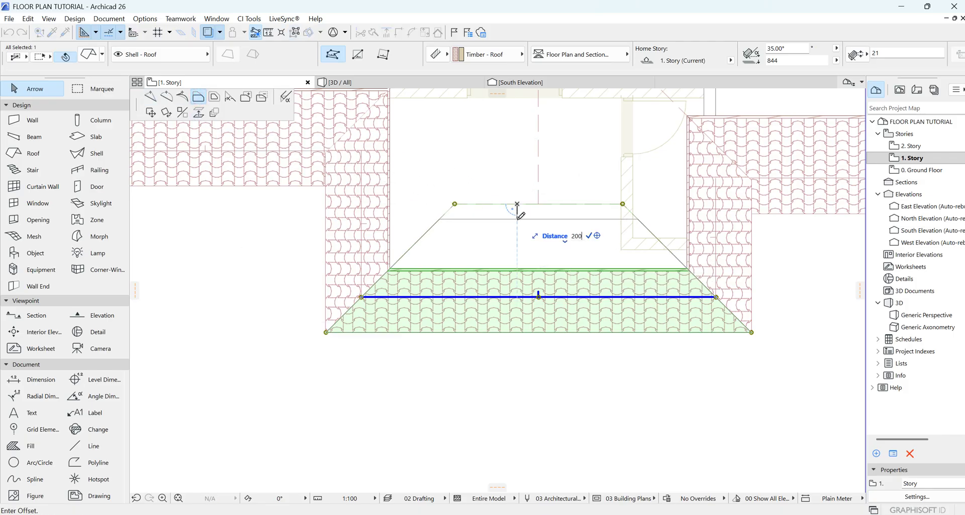
key(Return)
Step: Offset the front upper edge of the left porch roof plane by 200 toward the eave
click(512, 204)
click(512, 205)
text(200)
key(Return)
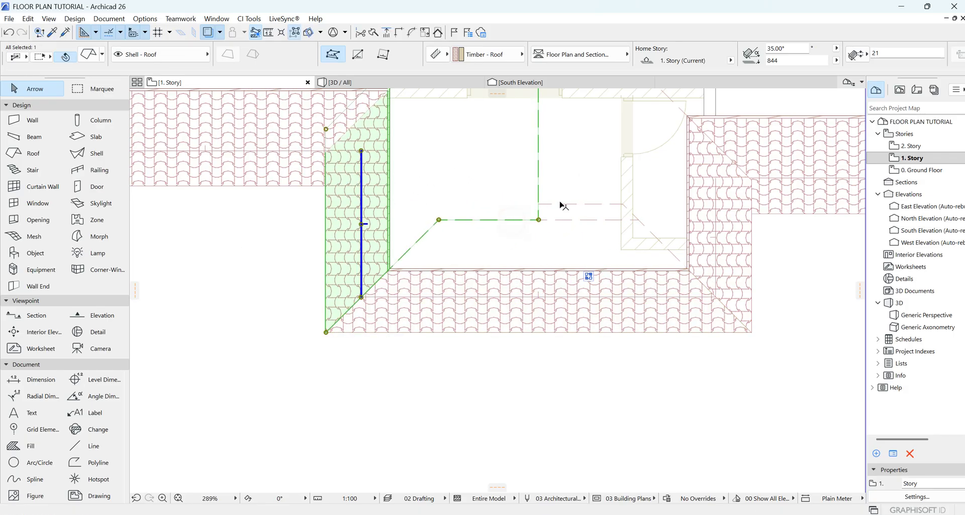
Step: Offset the front upper edge of the right porch roof plane to line up with the front plane's upper edge
click(560, 205)
click(561, 204)
click(560, 220)
scroll(534, 274, down, 3)
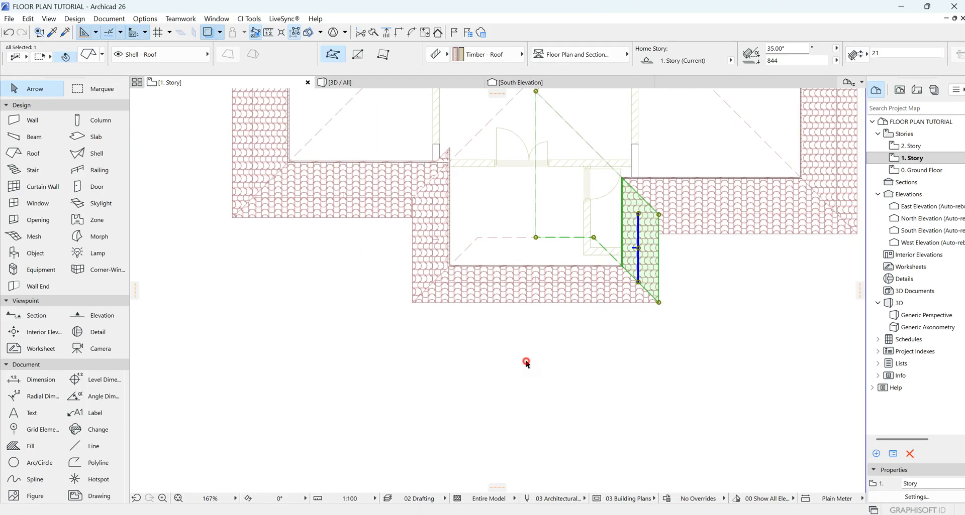
click(330, 291)
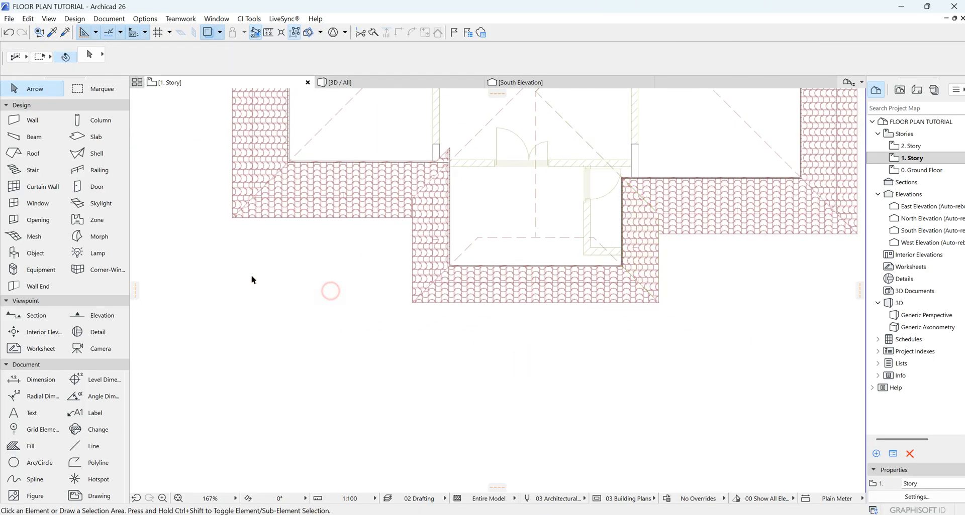
Step: Set the Object tool's default to Shutter Rectangular 26 from the library's Special Constructions shutters
click(35, 254)
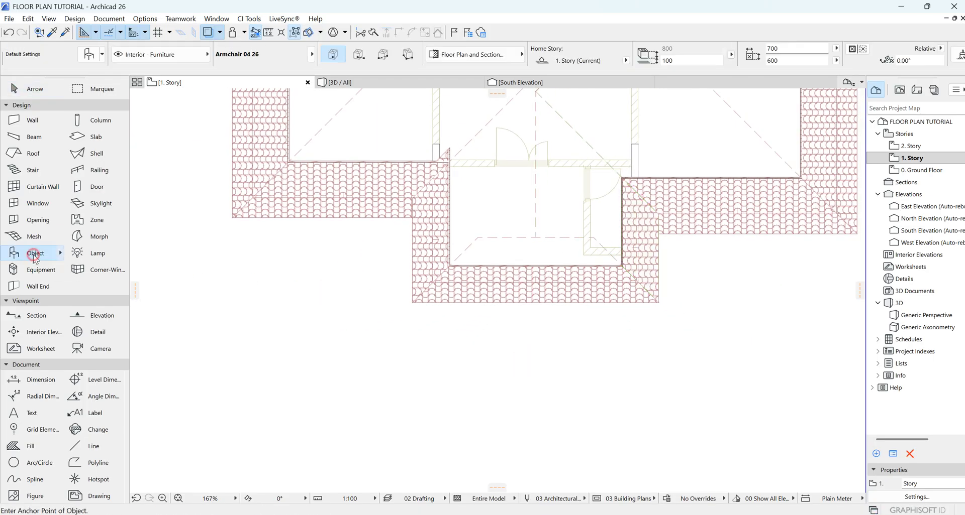
click(87, 58)
scroll(308, 171, down, 3)
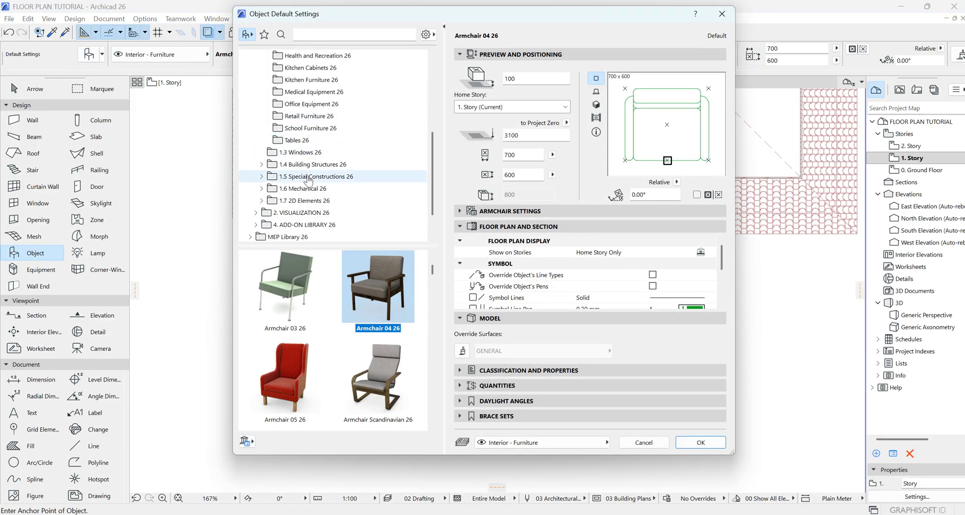
click(307, 165)
click(311, 177)
scroll(321, 325, down, 2)
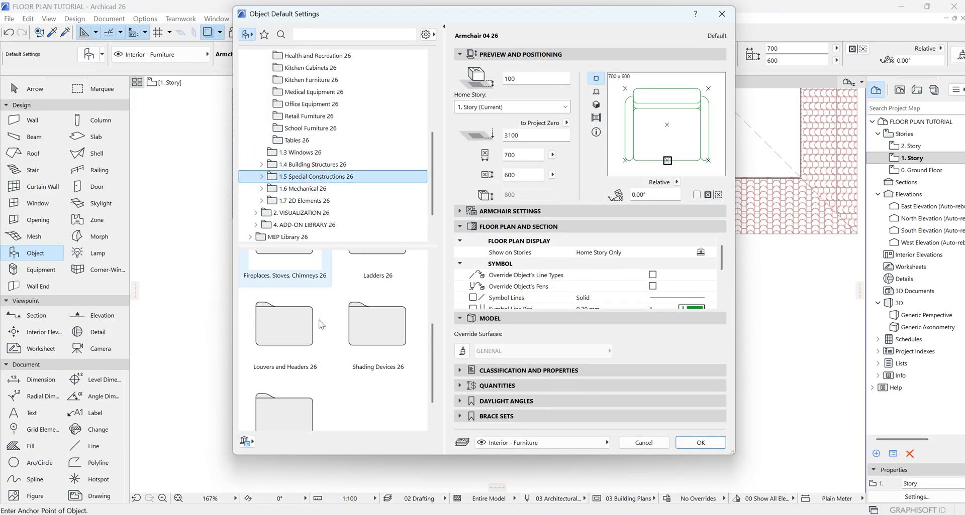
scroll(321, 324, down, 1)
click(275, 415)
double_click(275, 415)
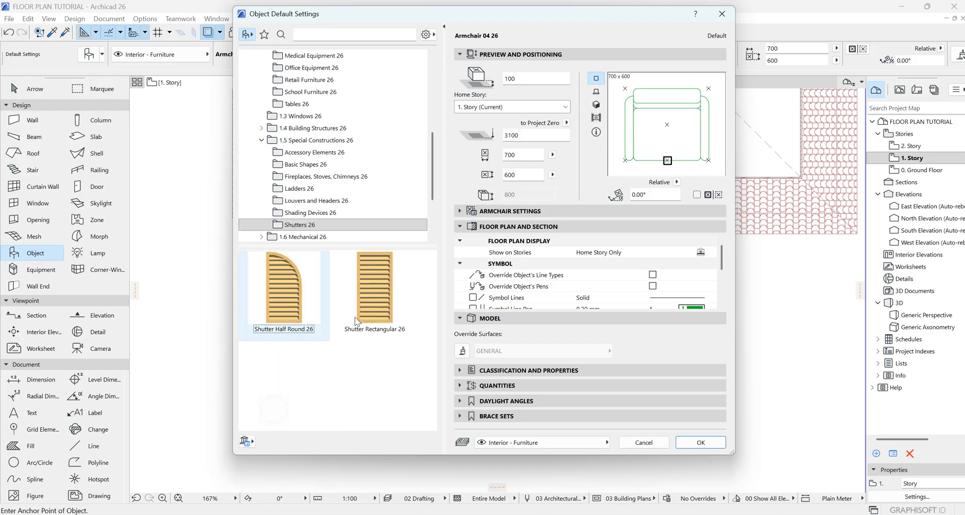
click(385, 300)
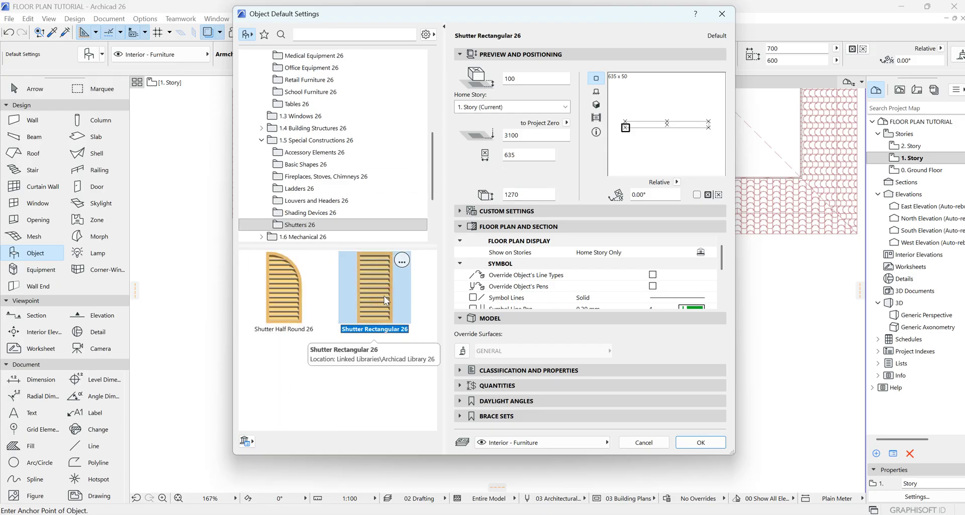
Step: Set the shutter's frame and louver surfaces to Siding - Light and apply the settings
click(541, 230)
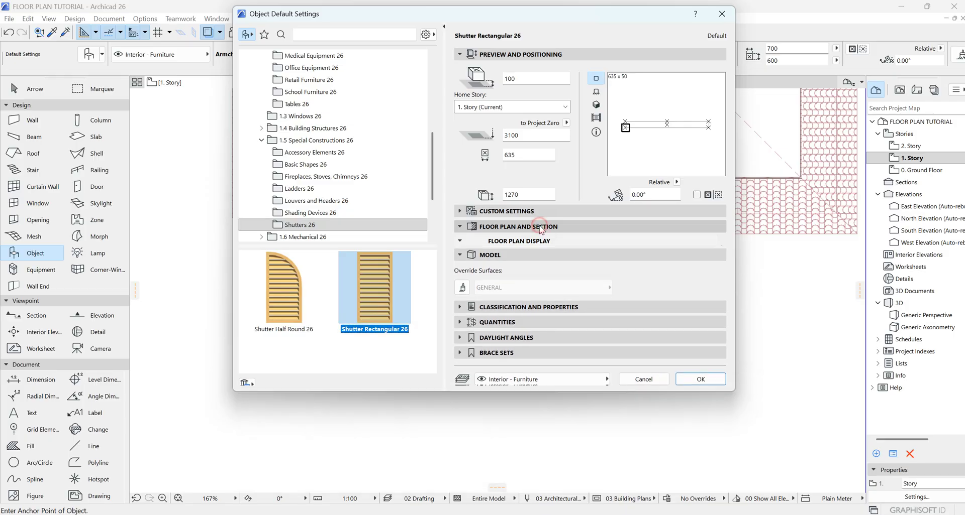
click(539, 228)
click(532, 216)
click(531, 213)
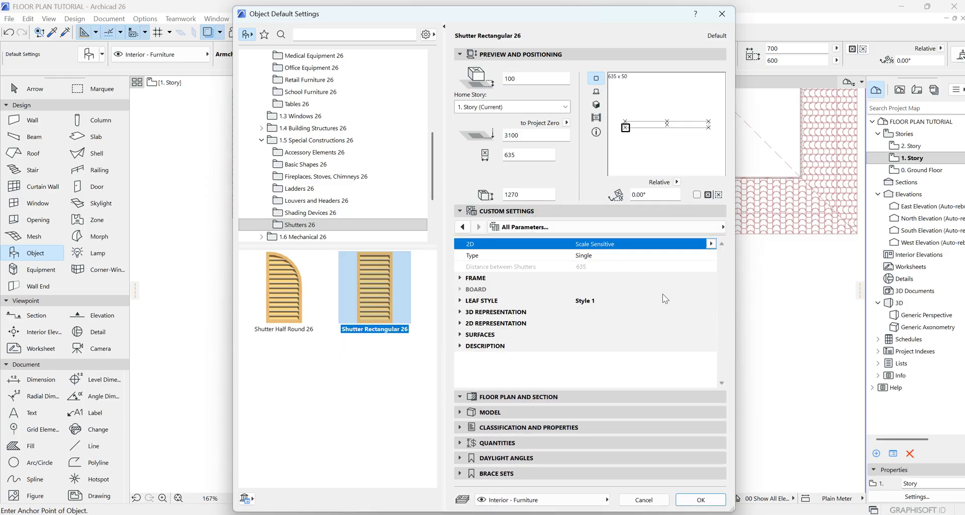
click(480, 335)
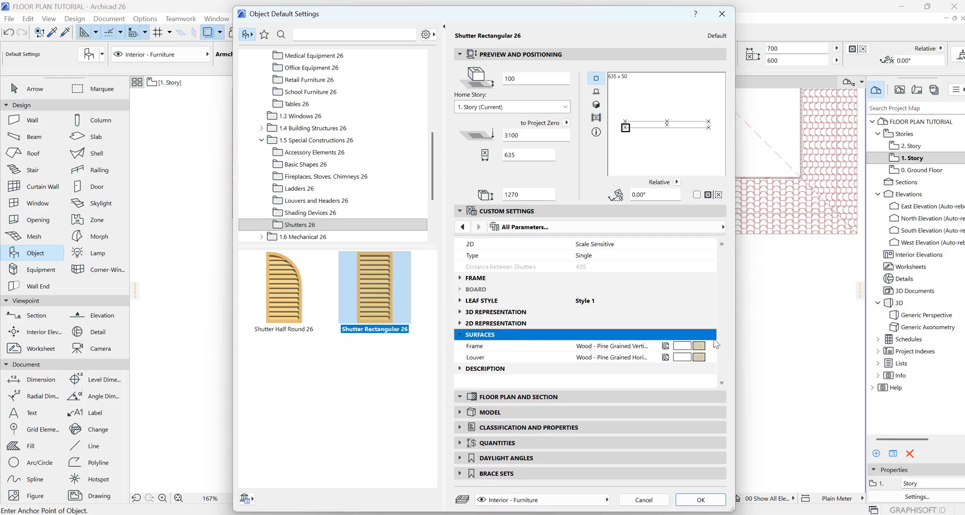
click(699, 346)
click(508, 479)
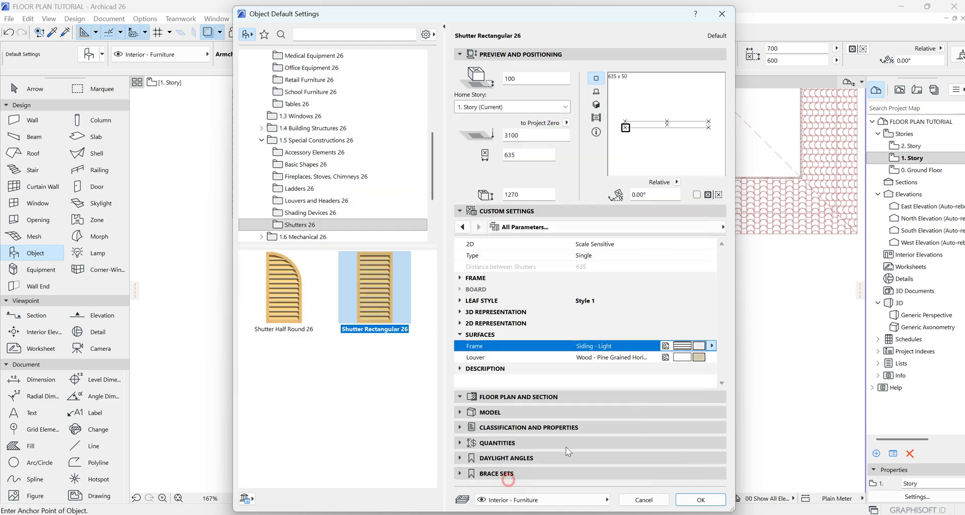
click(698, 357)
click(515, 478)
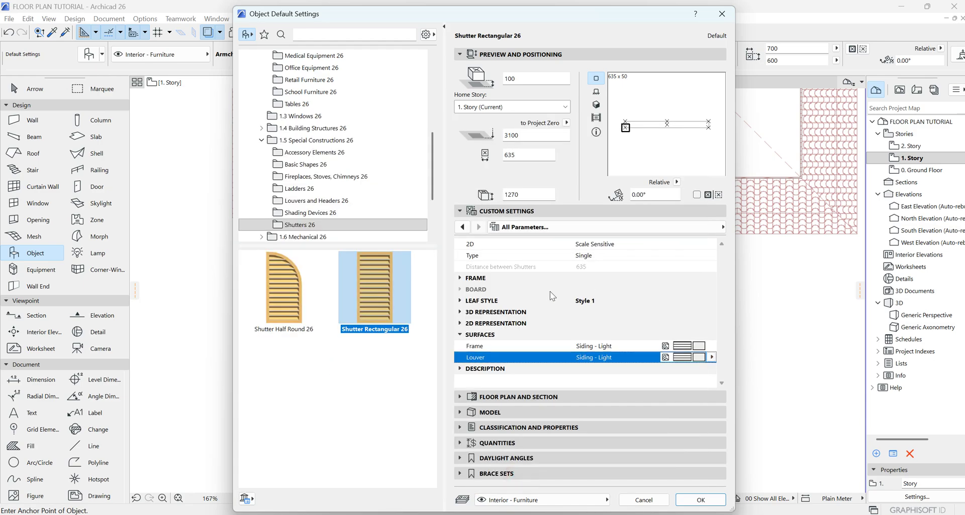
click(698, 500)
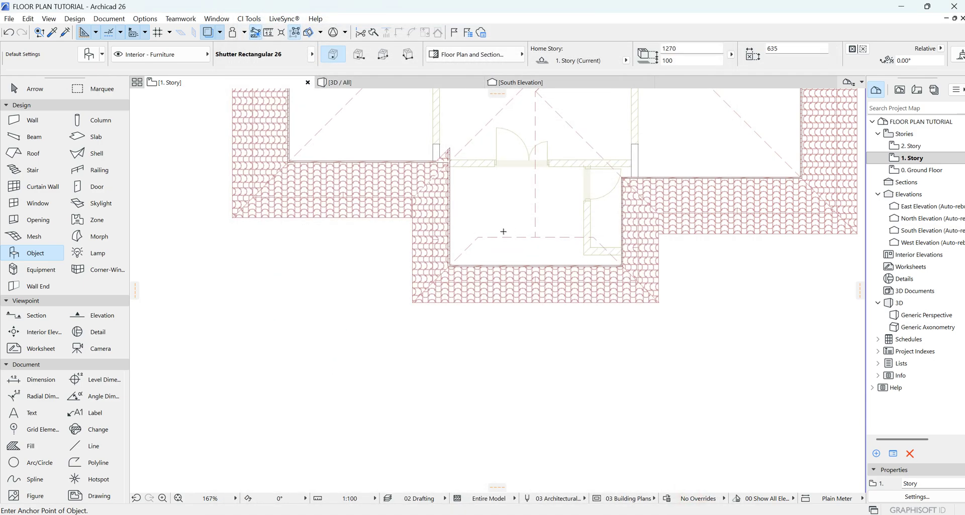
Step: Place the shutter over the porch on 1. Story and move it to just behind the front roof plane's upper edge
scroll(476, 228, up, 4)
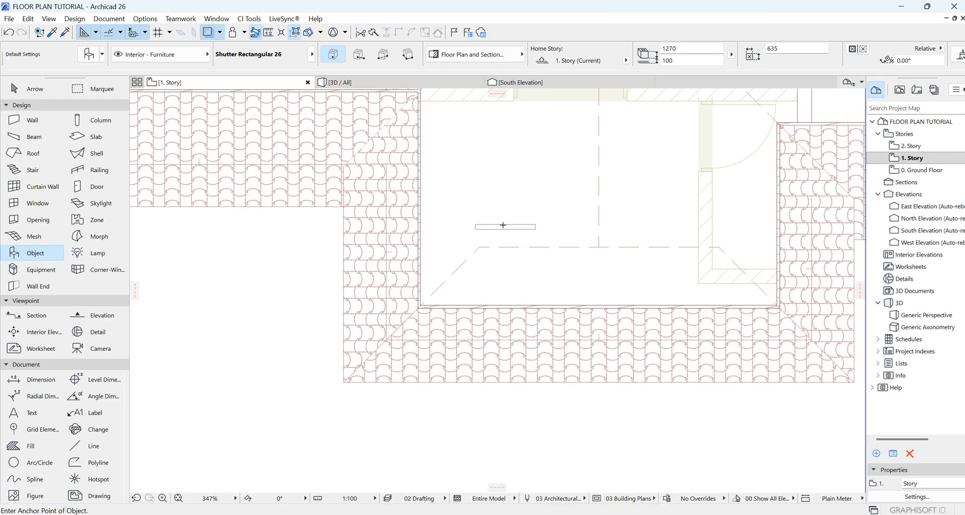
key(Escape)
click(506, 229)
click(505, 229)
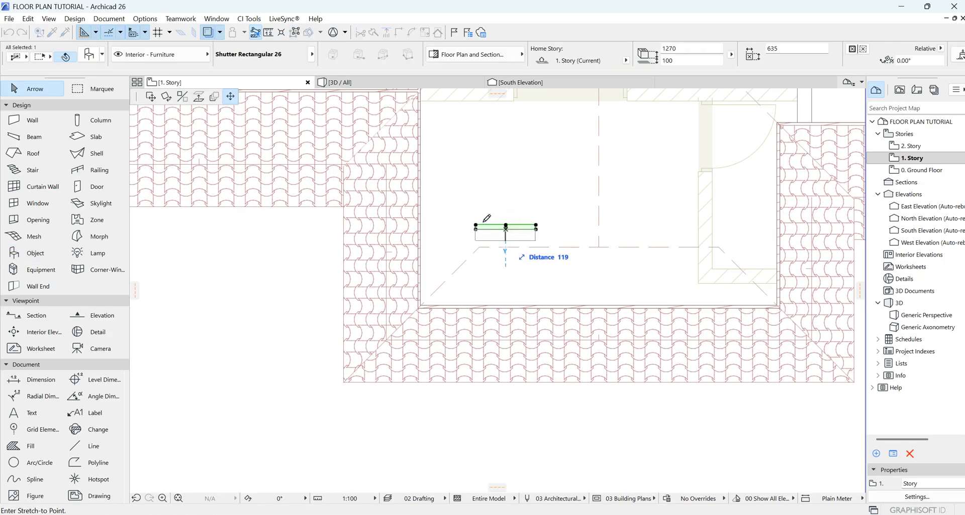
click(150, 96)
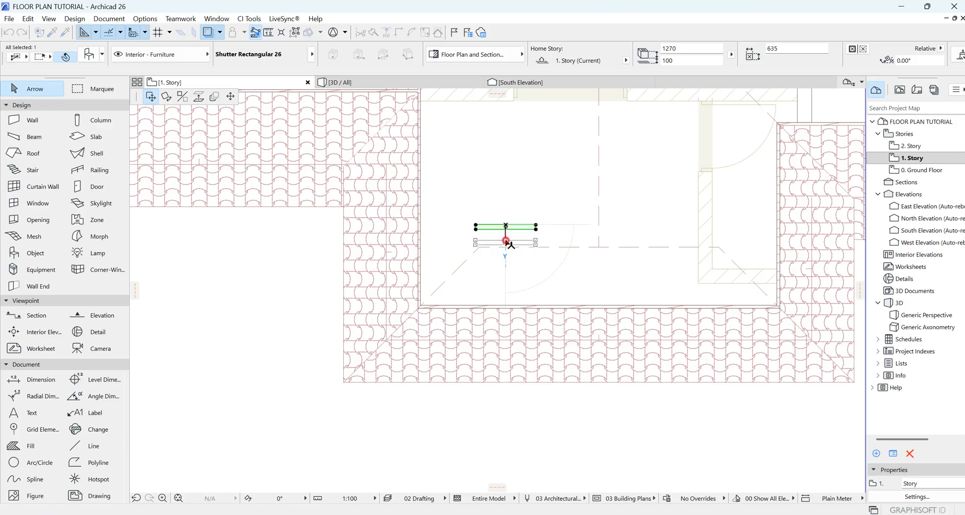
click(505, 241)
Step: Stretch the shutter to about 2603 wide so it spans the full length of the front roof plane's upper edge
click(536, 242)
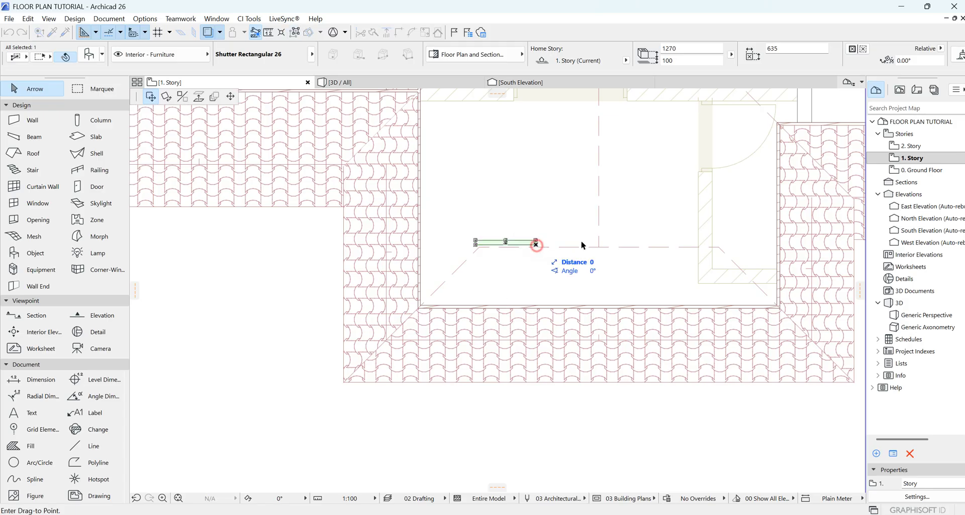
click(229, 97)
click(725, 240)
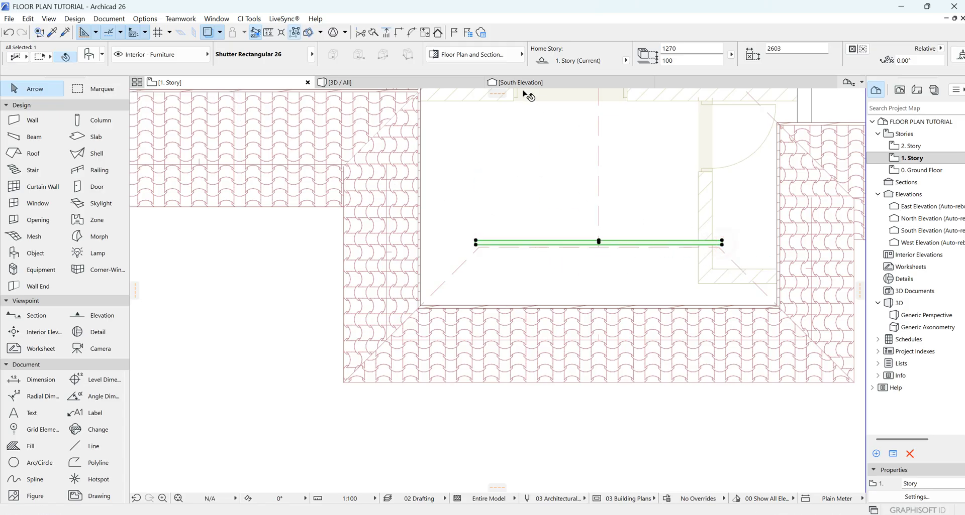
Step: Raise the shutter in 3D to an elevation of about 1288 so it covers the triangular gable opening
click(446, 83)
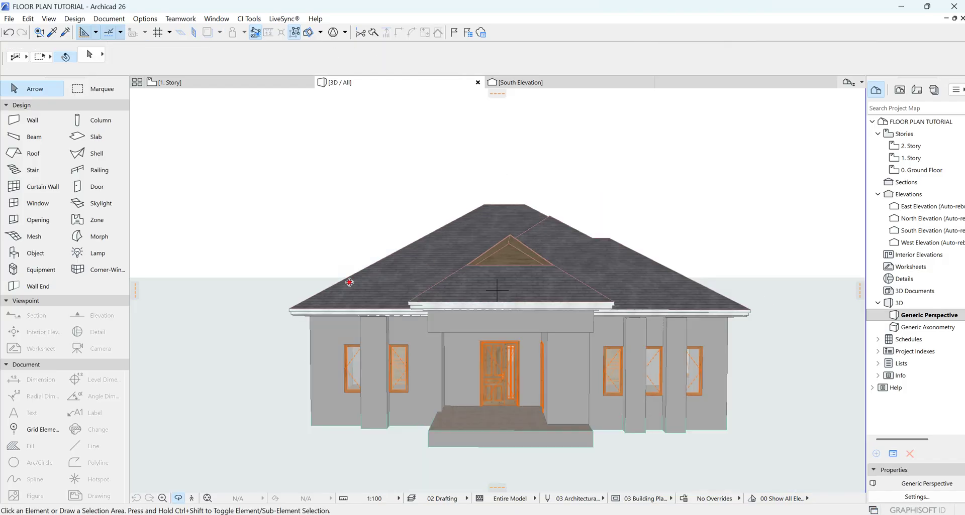
shift+middle_drag(350, 282, 460, 252)
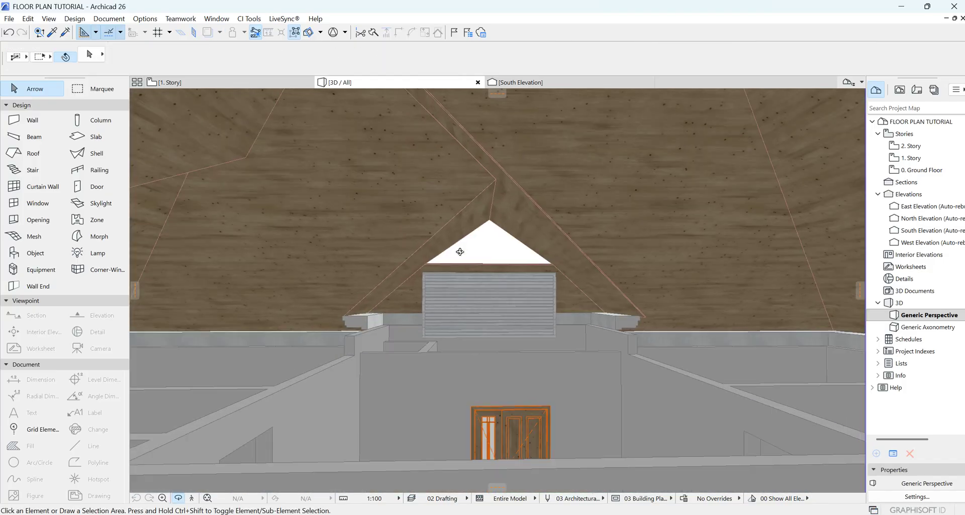
scroll(459, 251, up, 5)
click(507, 336)
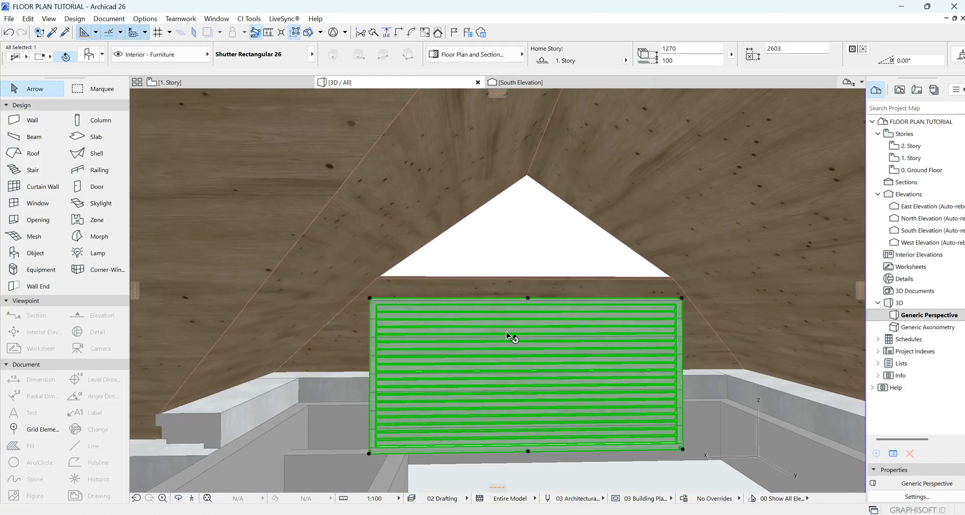
drag(507, 335, 508, 212)
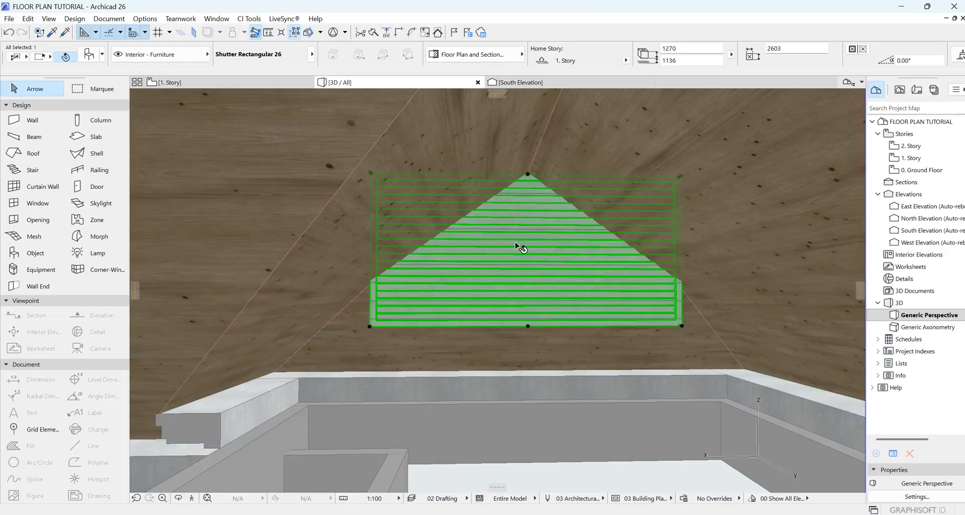
drag(520, 248, 516, 222)
scroll(502, 251, down, 5)
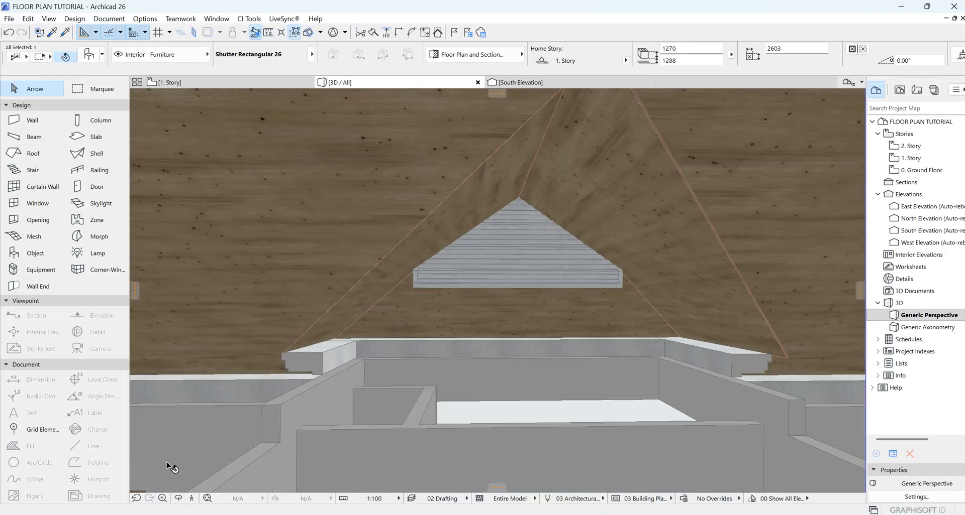
Step: Crop the top of the shutter to the single-plane porch roofs
click(178, 499)
drag(275, 259, 555, 278)
drag(409, 258, 627, 198)
click(583, 207)
right_click(593, 211)
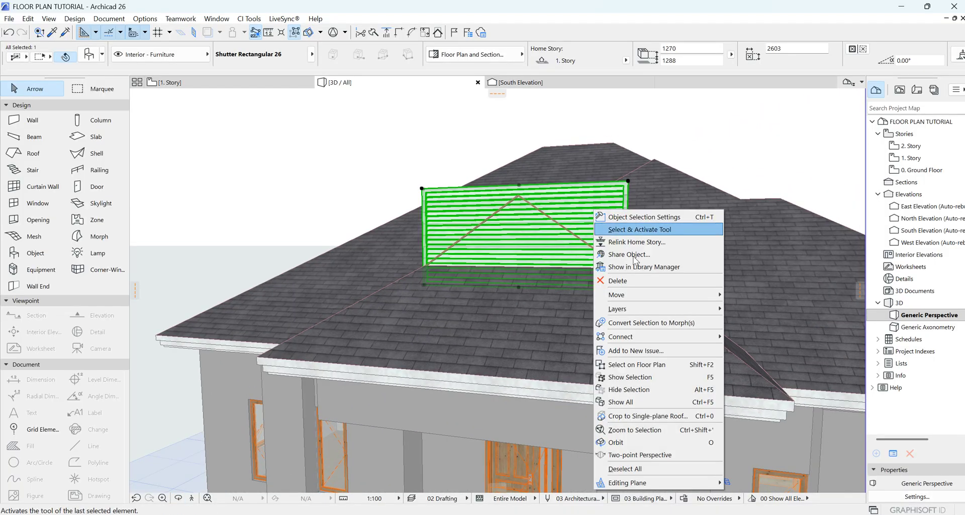
click(641, 417)
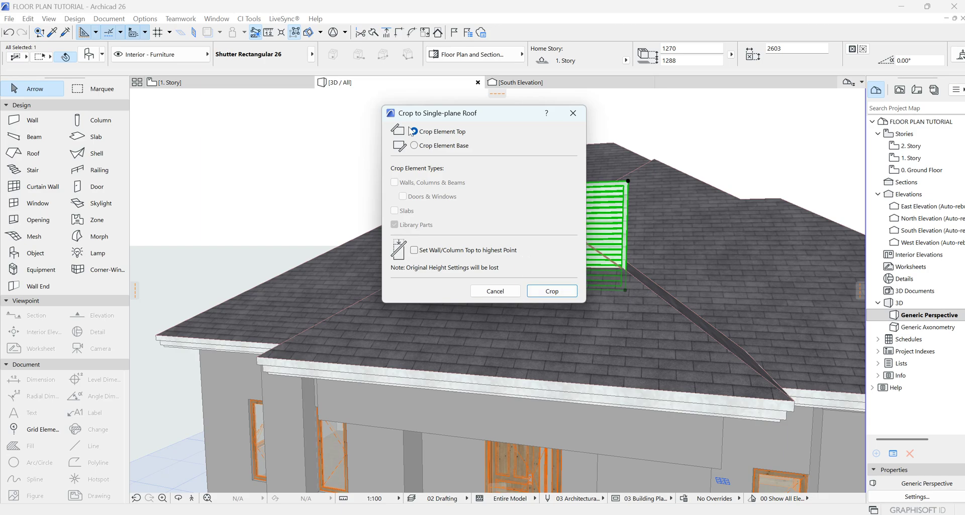
click(551, 292)
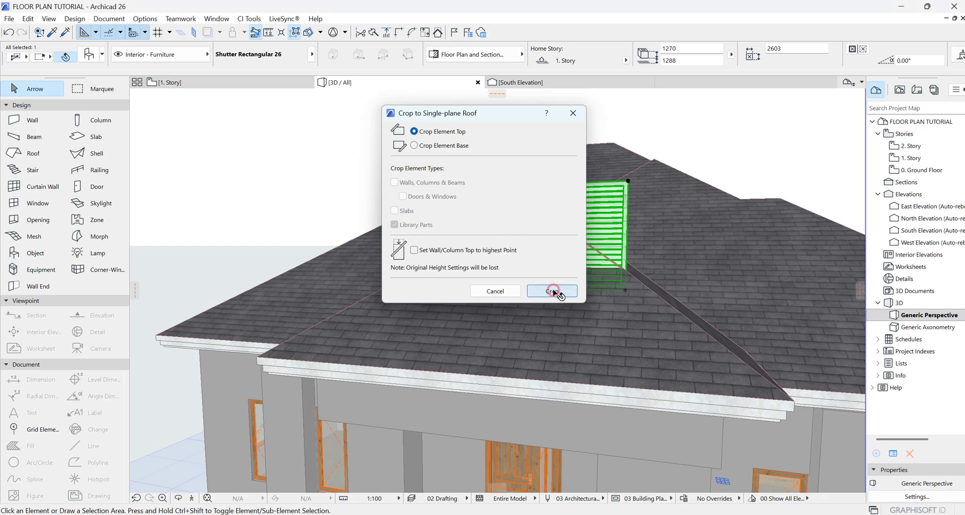
scroll(374, 186, down, 10)
click(620, 175)
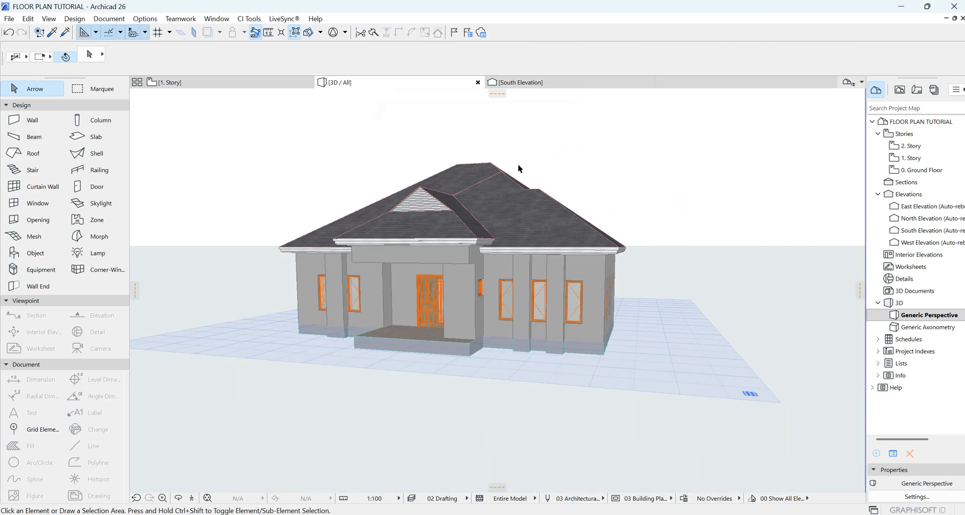
Step: Check the finished gable in 3D and open the 0. Ground Floor plan
scroll(517, 167, down, 2)
drag(199, 436, 269, 90)
click(269, 80)
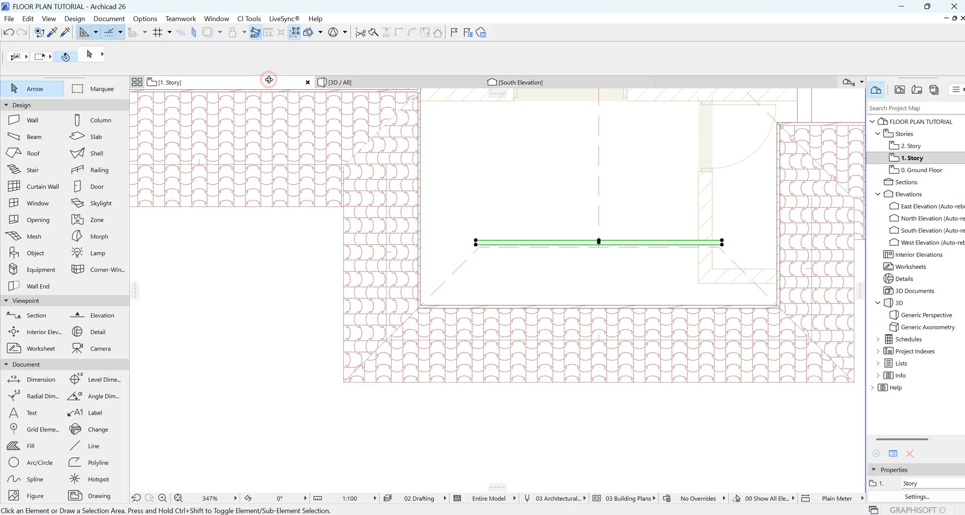
scroll(448, 306, down, 5)
double_click(925, 170)
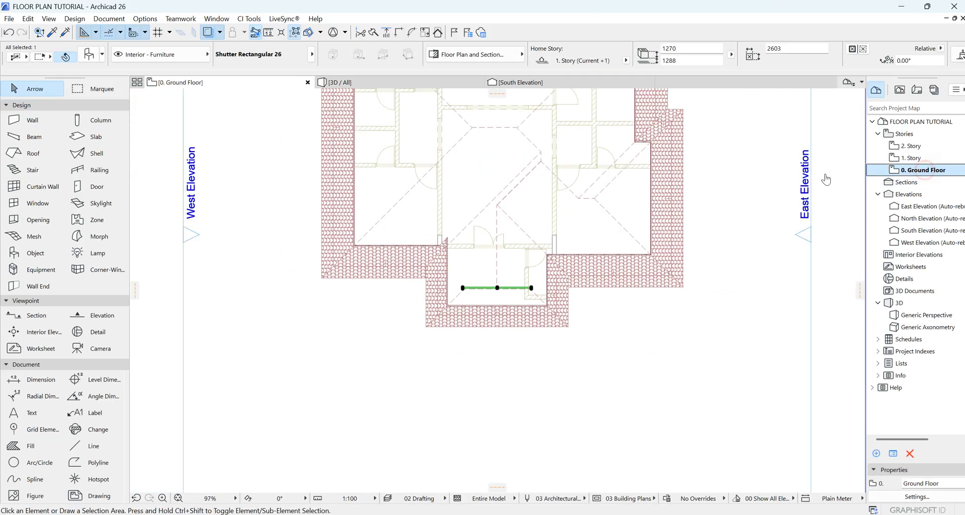
Step: Inspect the house's front and finished roof in 3D and return to the ground floor plan
scroll(463, 340, down, 3)
scroll(482, 229, up, 3)
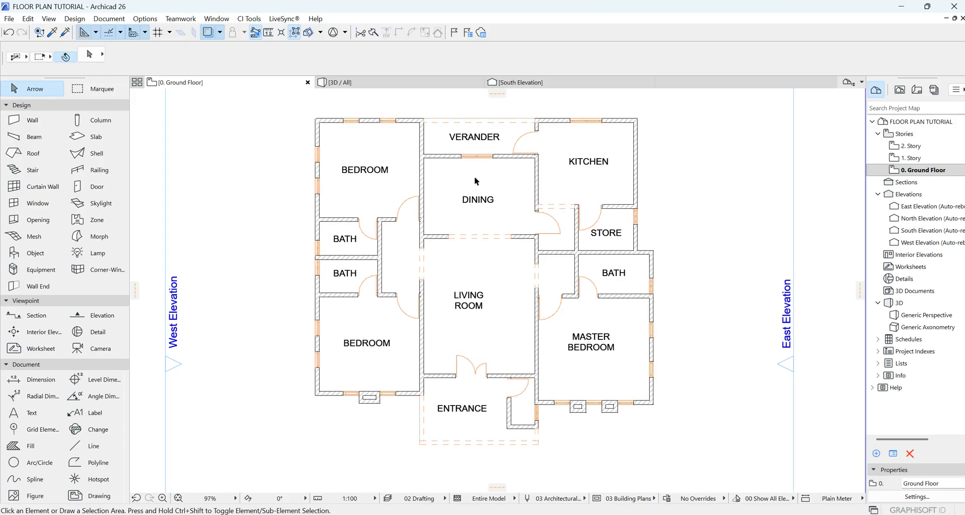
scroll(502, 175, down, 3)
click(427, 82)
drag(446, 122, 660, 290)
drag(241, 248, 371, 140)
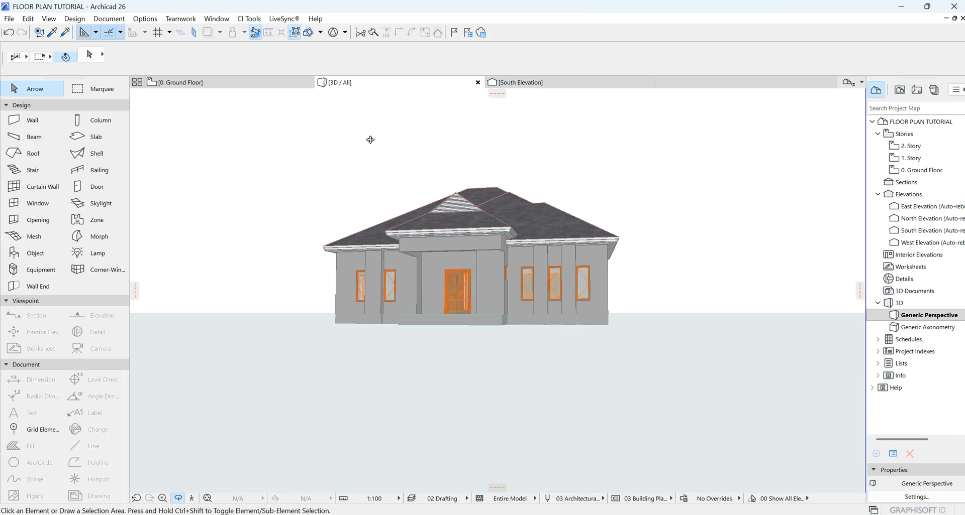
click(267, 82)
scroll(518, 201, up, 3)
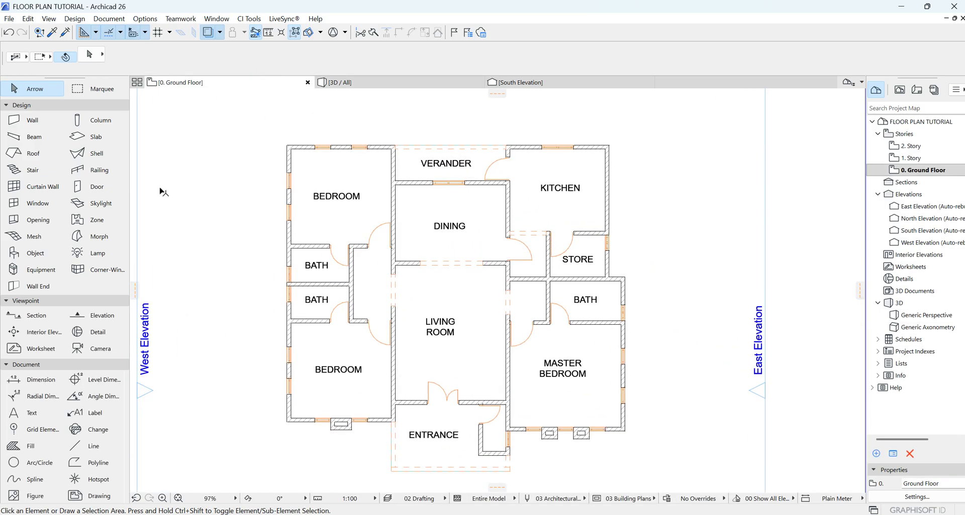
Step: Set the dimension defaults to custom-length witness lines and black pen 1 for the text, dimension lines and witness lines
click(25, 383)
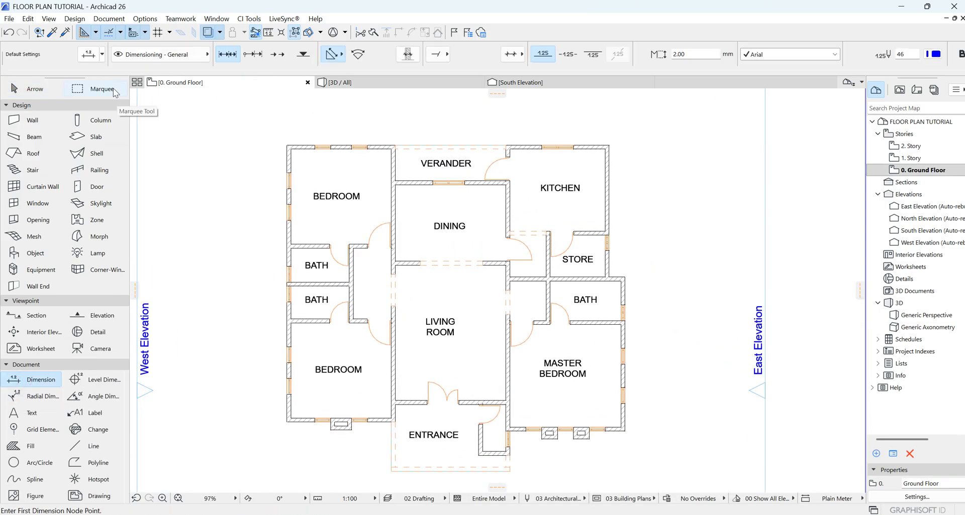
click(89, 56)
click(409, 175)
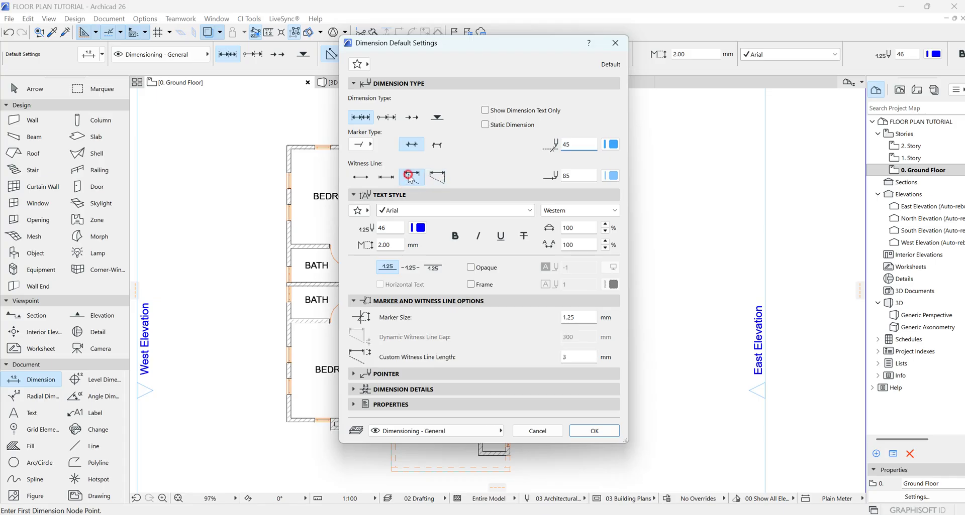
click(419, 229)
click(414, 226)
click(612, 146)
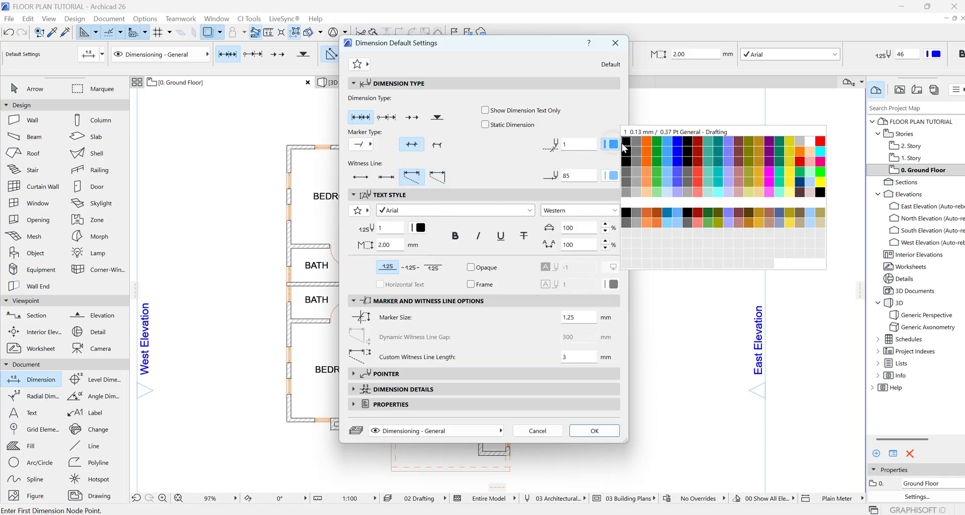
click(623, 141)
click(612, 176)
click(624, 172)
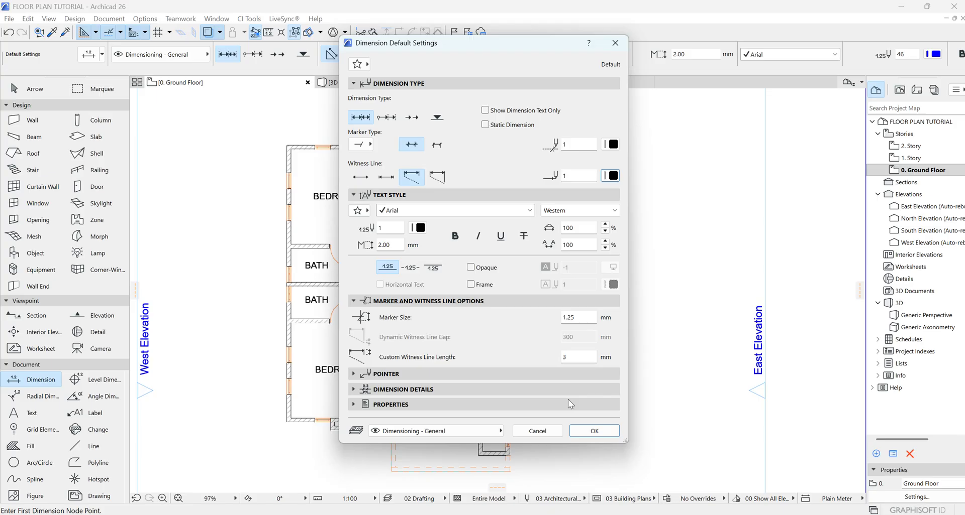
click(593, 430)
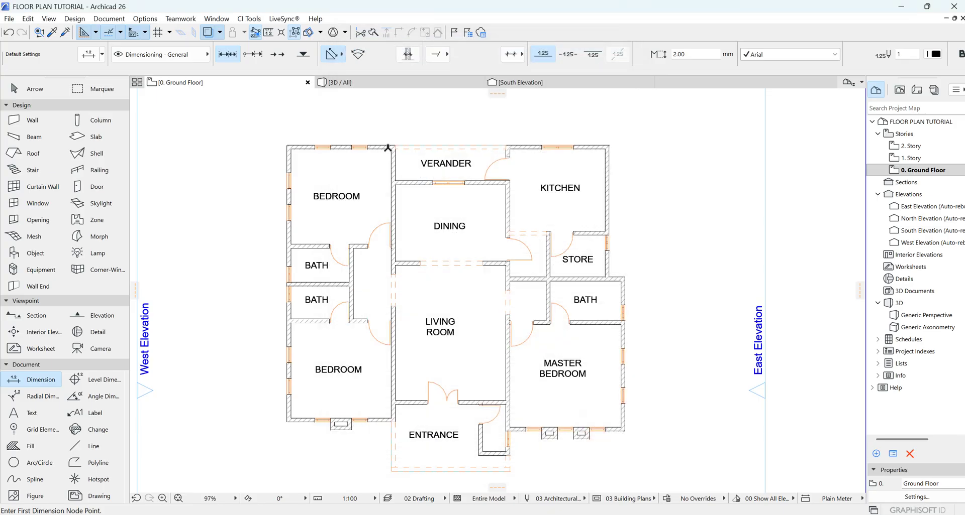
Step: Dimension the west rooms vertically with one chain through the walls of both bedrooms and both baths
scroll(380, 140, up, 2)
scroll(442, 241, down, 3)
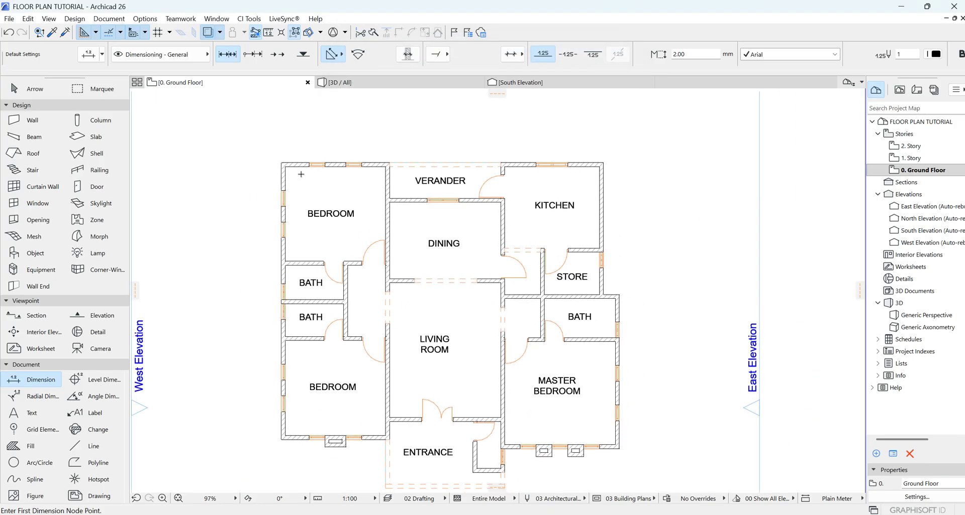
click(297, 165)
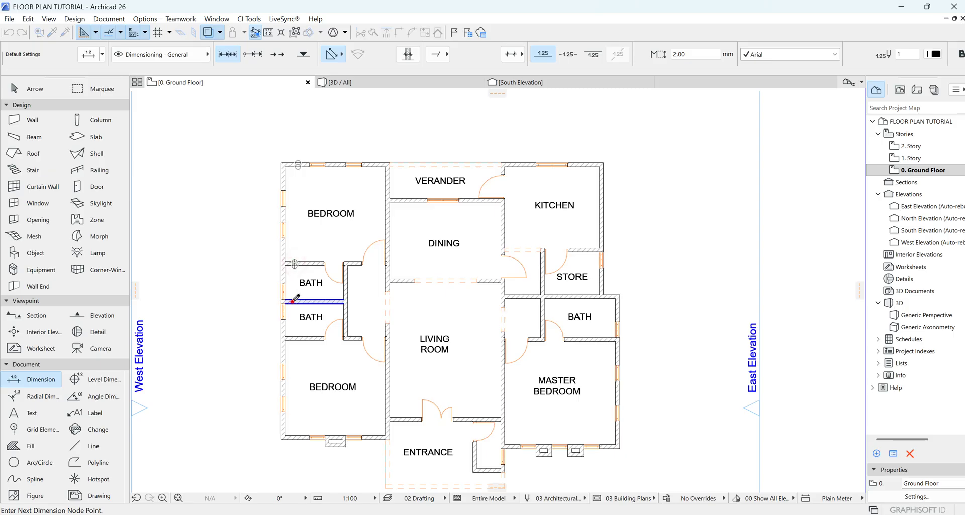
right_click(298, 384)
click(316, 445)
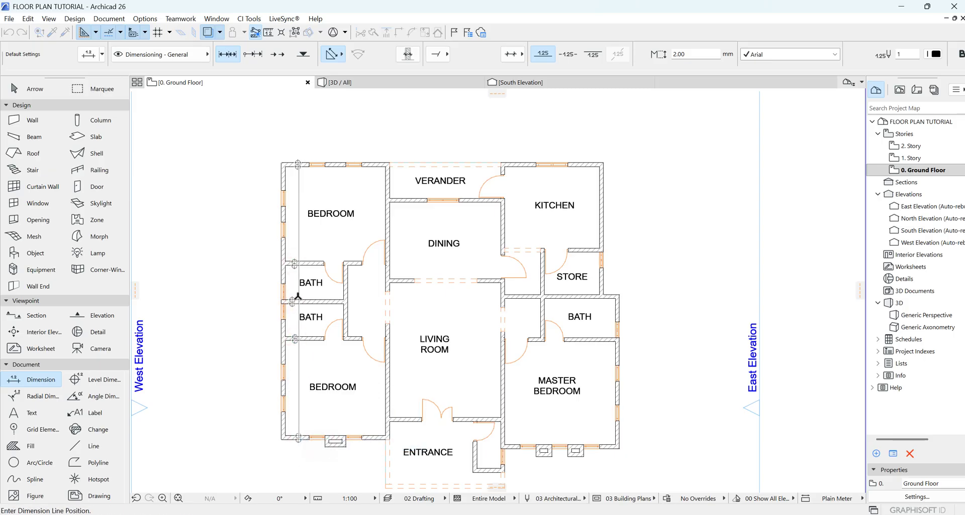
click(300, 270)
Step: Add a horizontal dimension chain through the walls of the lower bedroom, living room and master bedroom, just above the entrance
scroll(413, 233, down, 3)
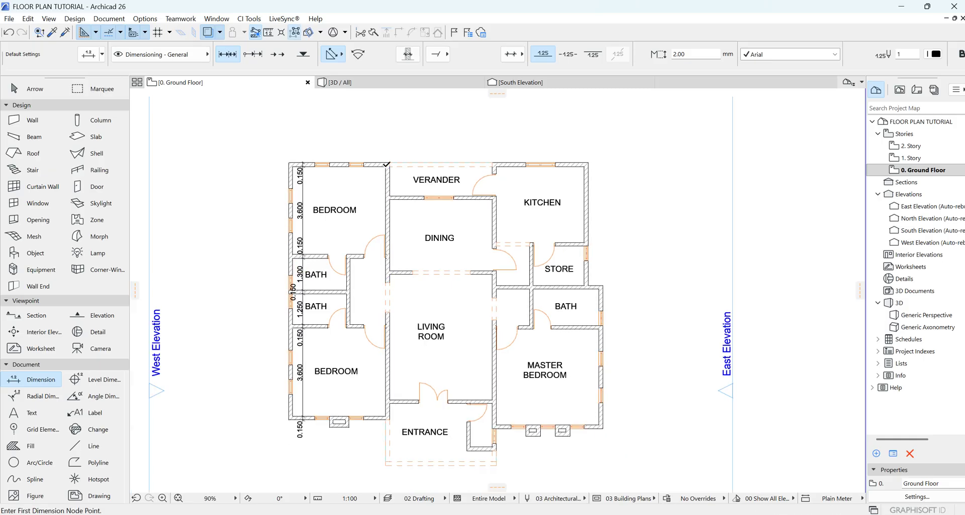
scroll(391, 279, up, 5)
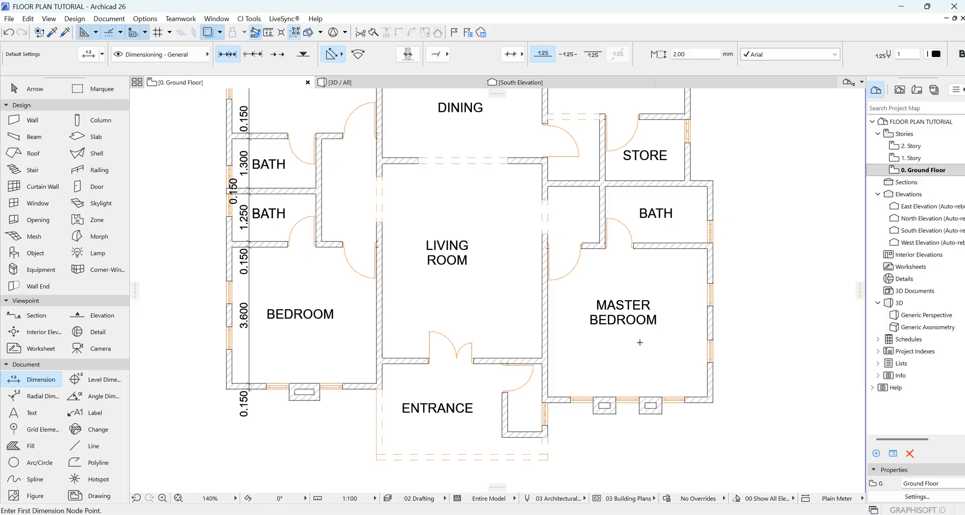
click(545, 350)
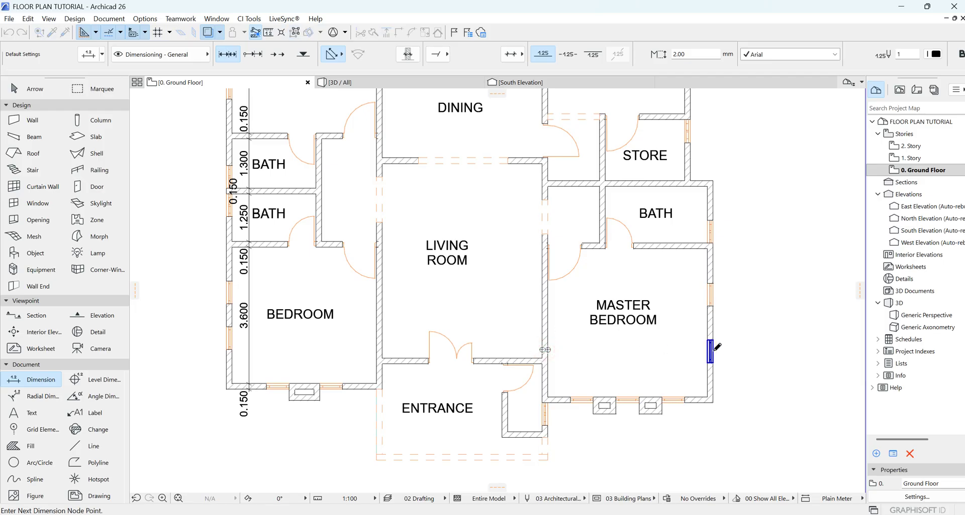
click(710, 332)
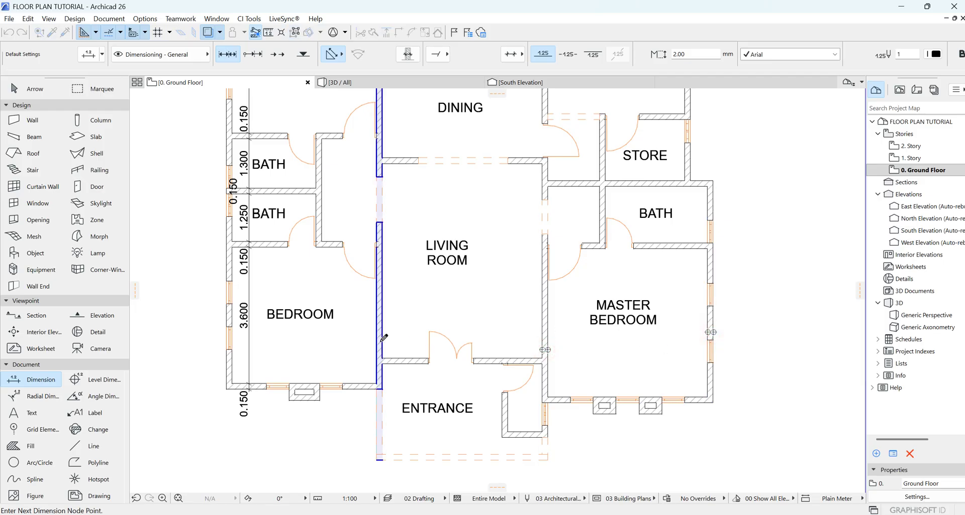
click(379, 341)
right_click(352, 293)
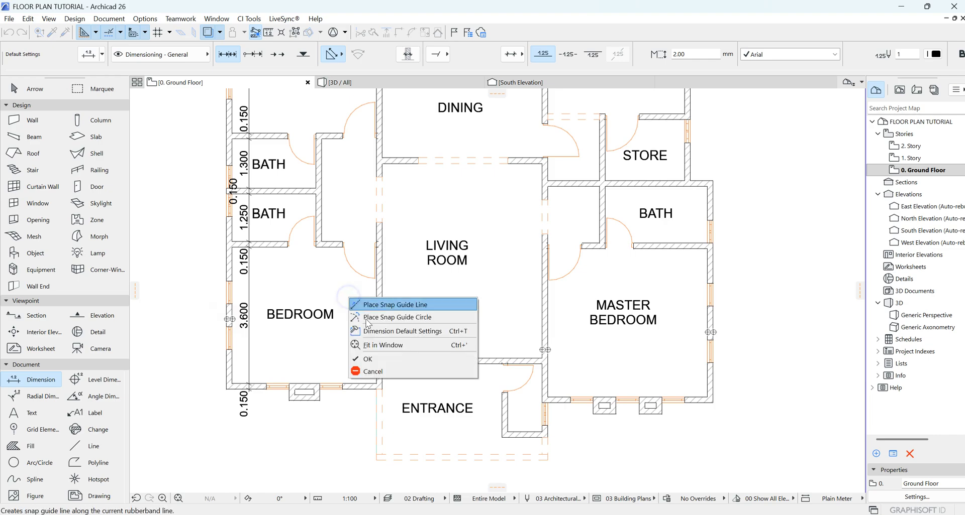
click(374, 358)
click(506, 347)
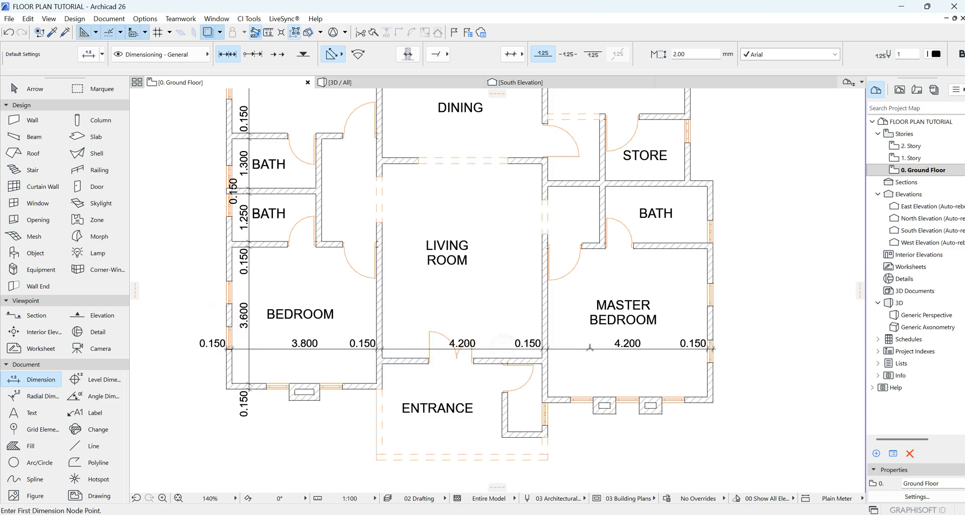
Step: Add a vertical dimension chain along the east side through the walls of the kitchen, store, bath and master bedroom
scroll(508, 334, down, 3)
scroll(636, 240, up, 2)
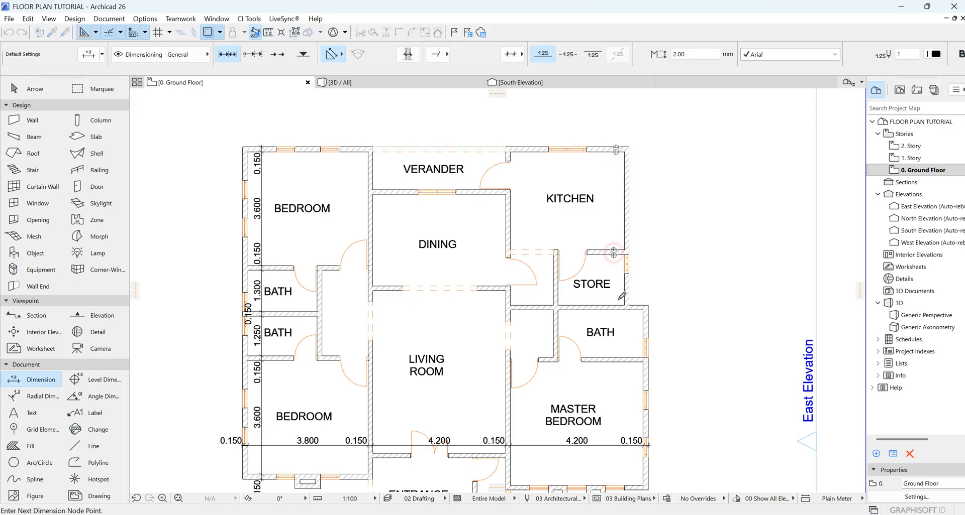
scroll(638, 224, down, 2)
scroll(638, 306, up, 1)
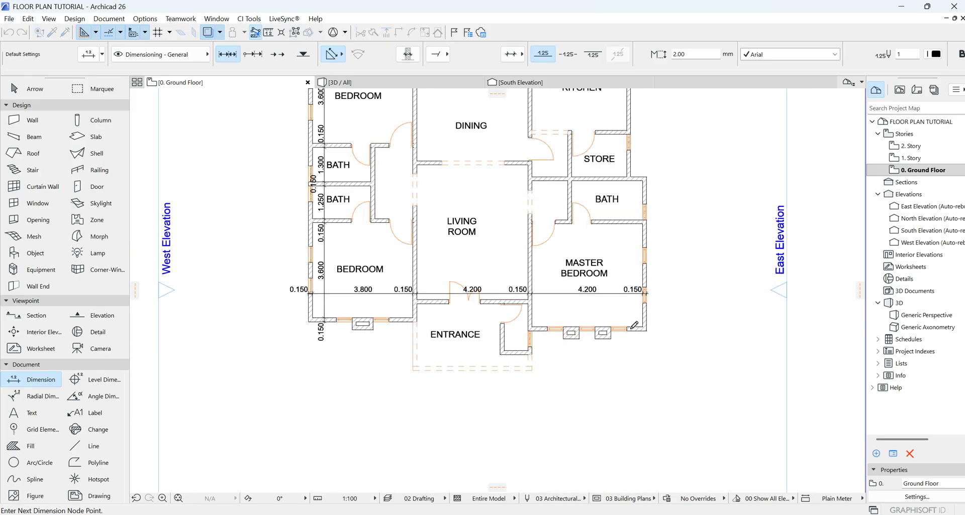
right_click(624, 248)
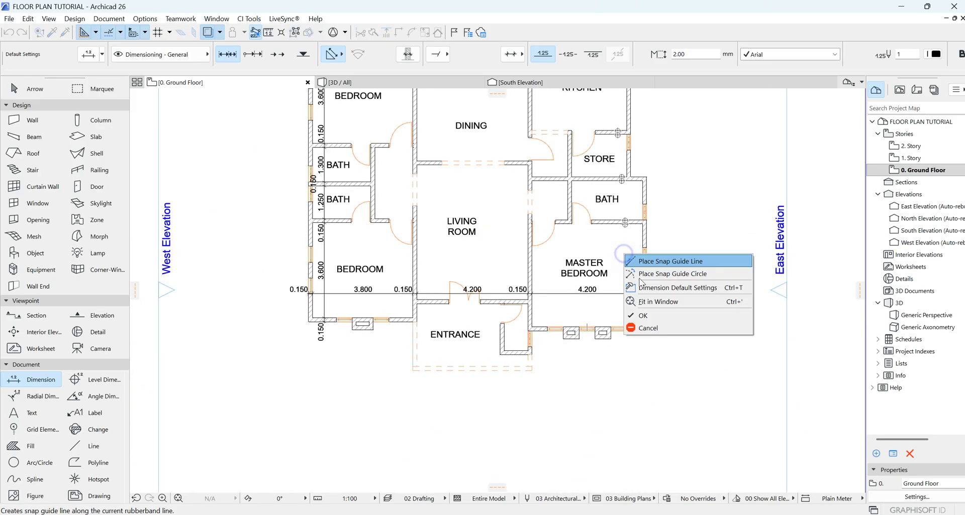
click(653, 316)
click(627, 206)
Step: Move the BATH label above the master bedroom slightly to the left, clear of the east dimension chain
scroll(627, 206, up, 3)
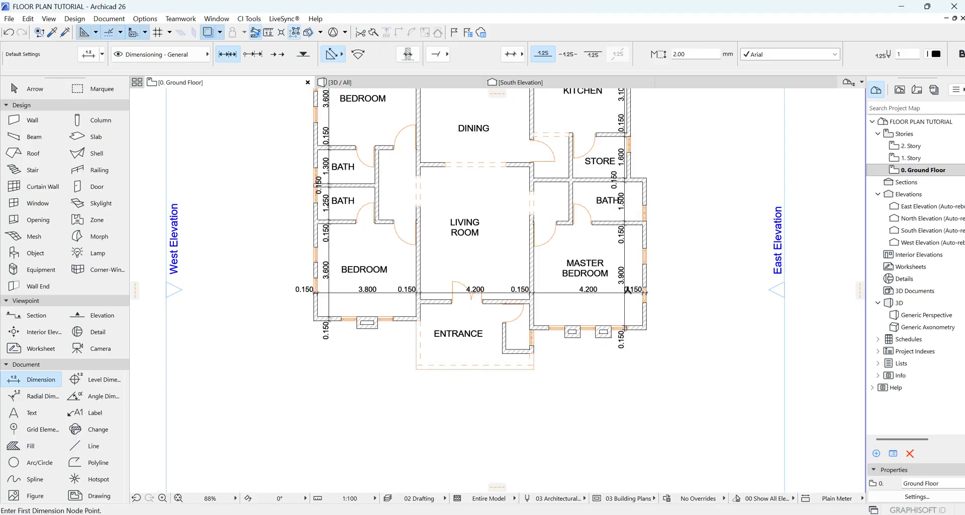
key(Escape)
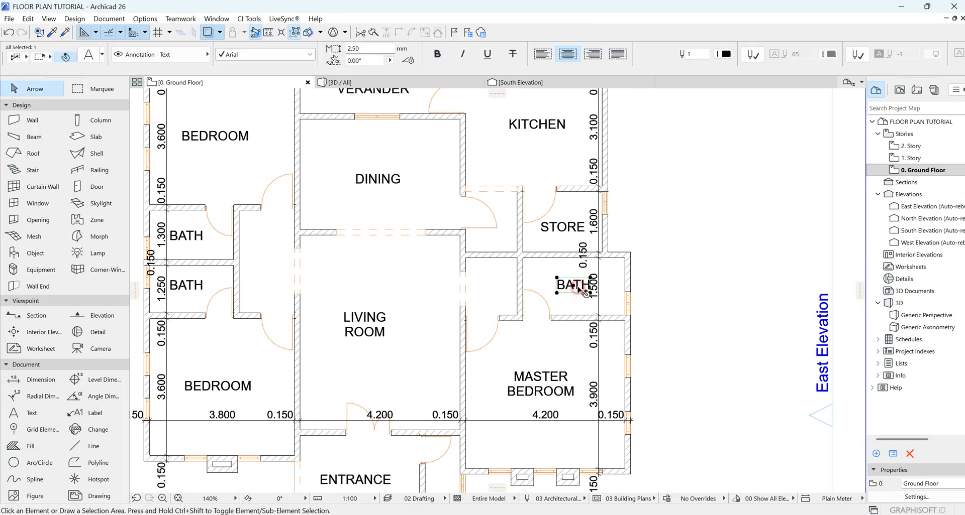
click(582, 284)
scroll(581, 276, down, 3)
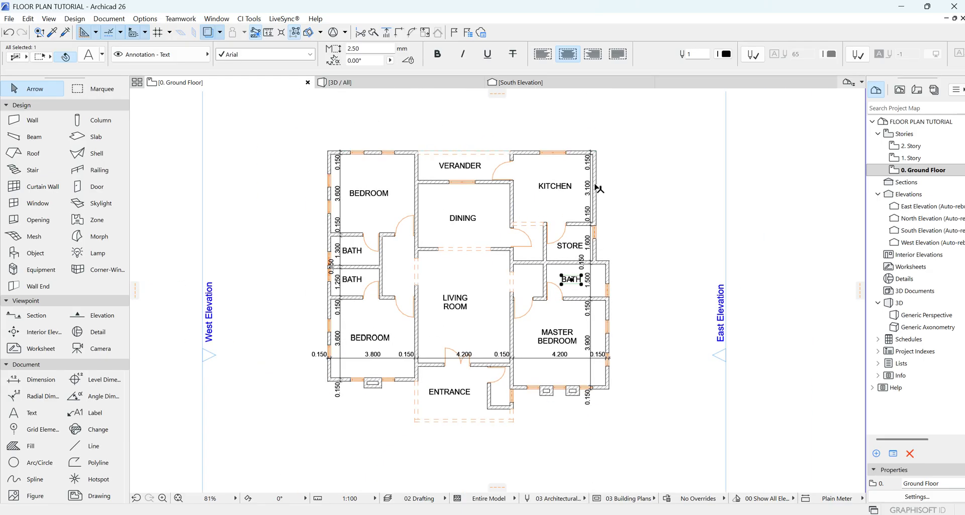
Step: Try automatic exterior dimensioning on the two east outer walls with overall, structure and opening-endpoint lines 500 apart, and undo it
click(596, 184)
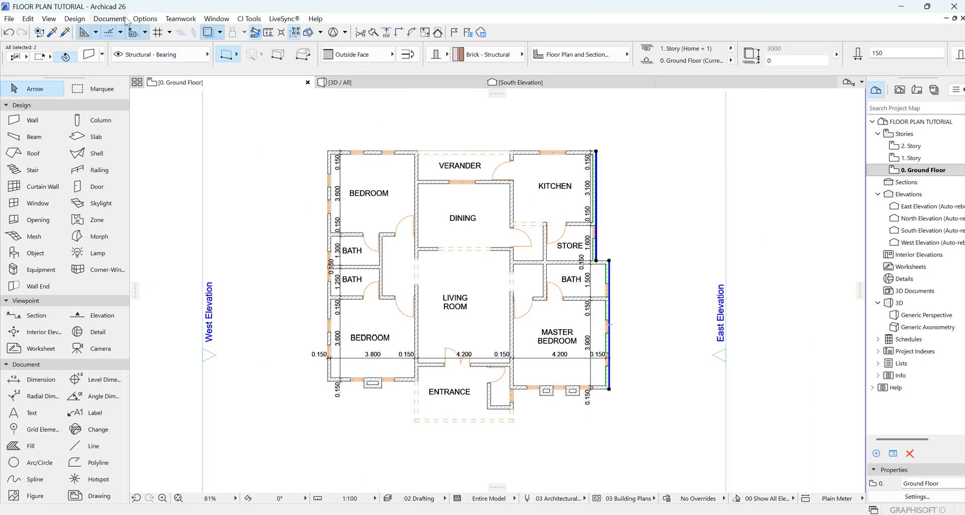
click(144, 19)
mouse_move(109, 19)
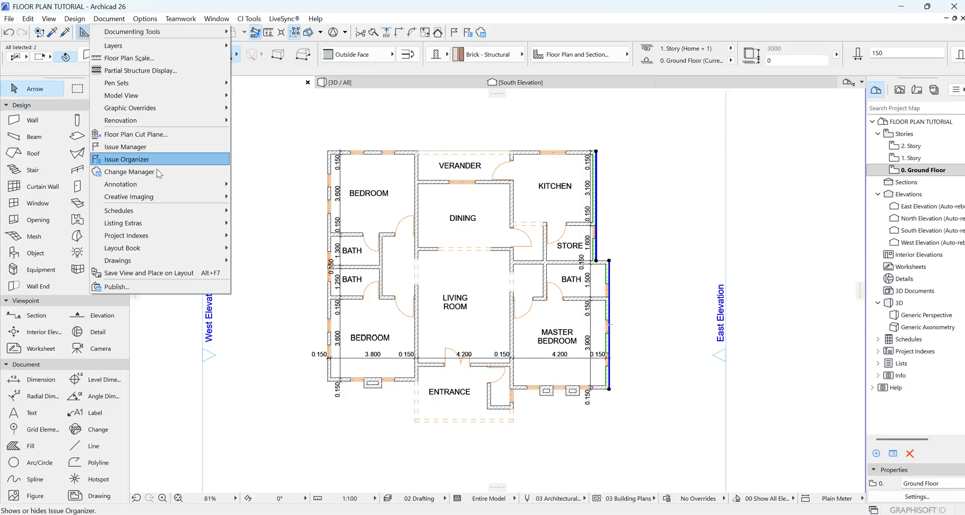
mouse_move(159, 184)
mouse_move(266, 217)
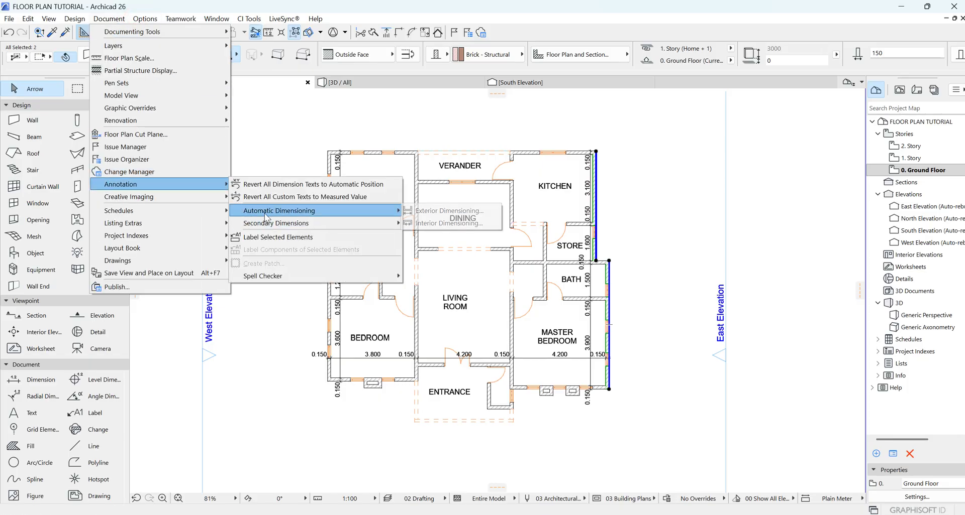
click(422, 211)
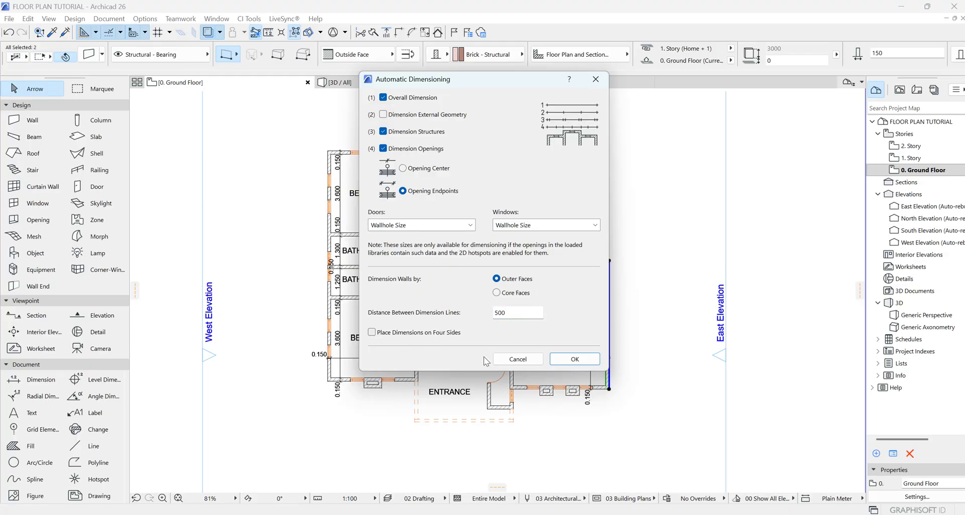
click(575, 360)
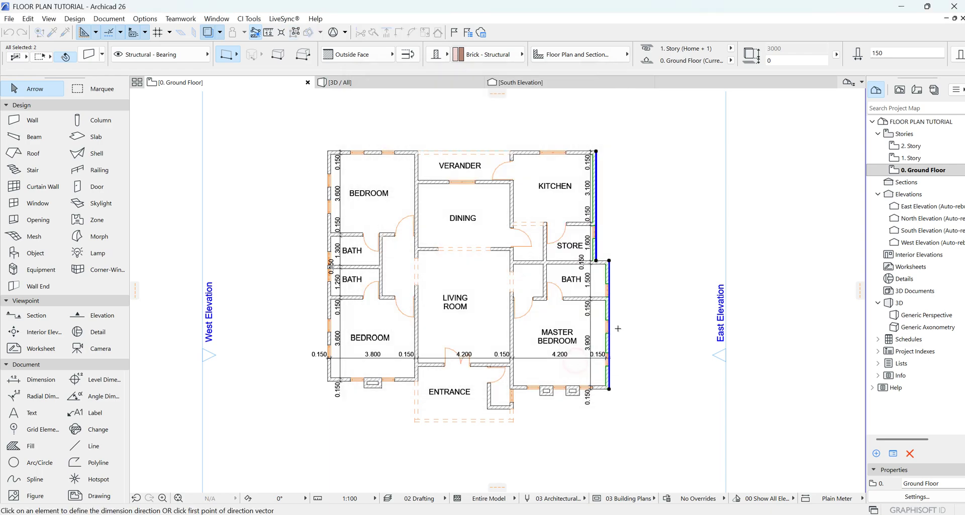
click(607, 310)
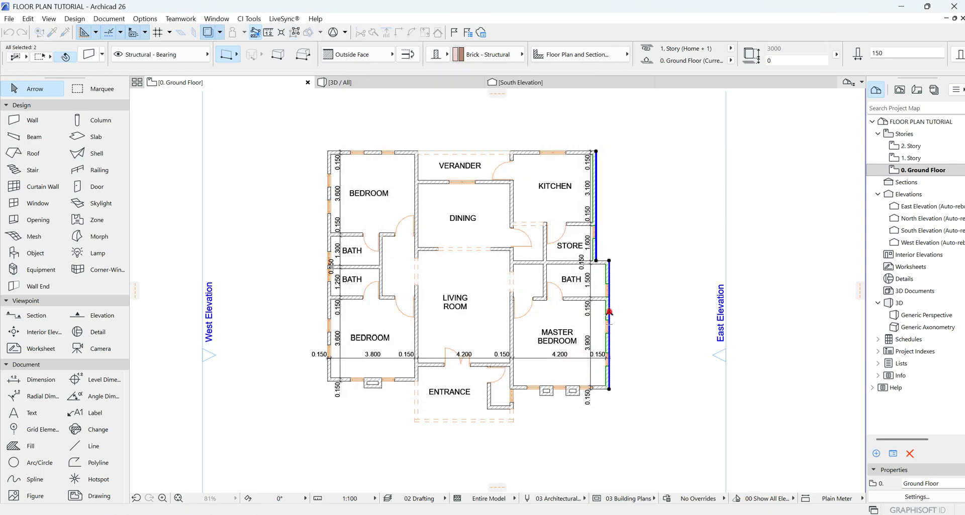
click(641, 310)
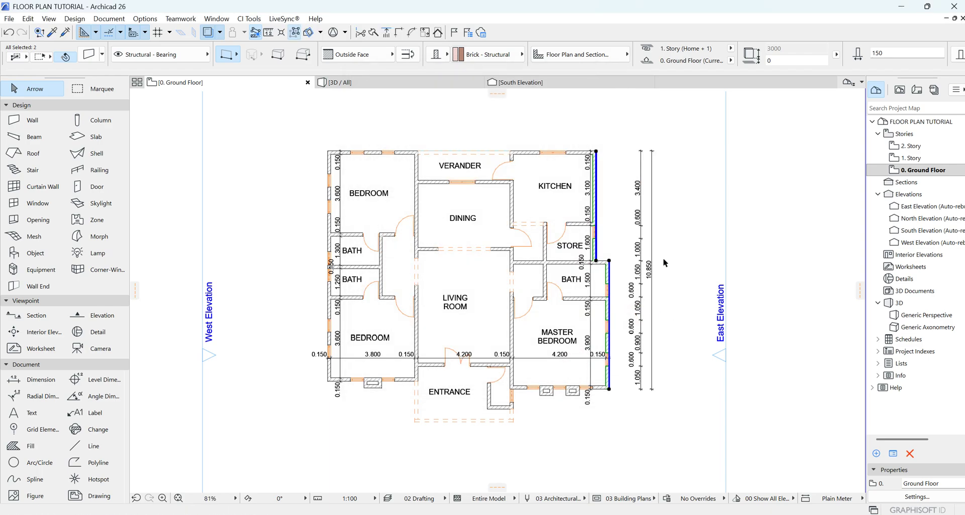
click(648, 208)
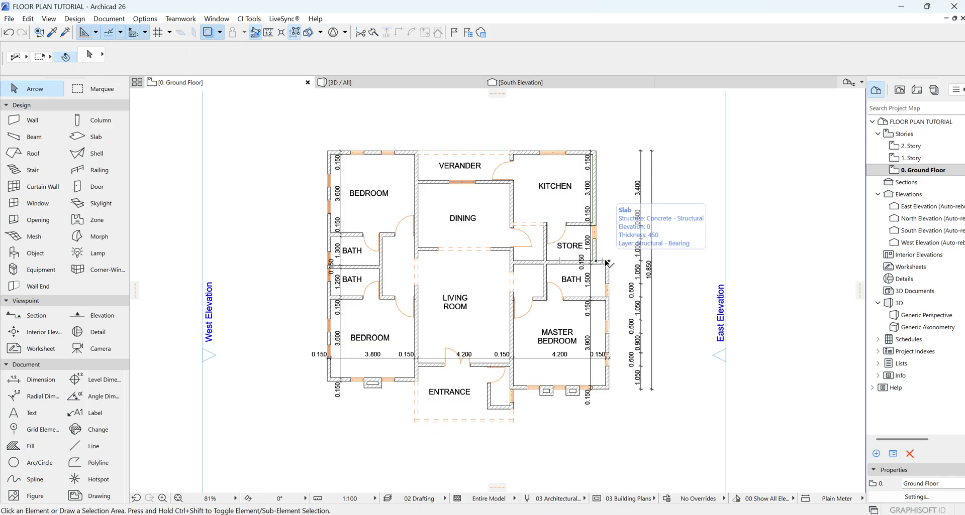
key(ctrl+z)
Step: Place automatic exterior dimensions east of the house for the north, east, kitchen, store, bath, master bedroom and entrance walls, with overall, structure and opening-endpoint lines 500 apart
scroll(596, 210, up, 2)
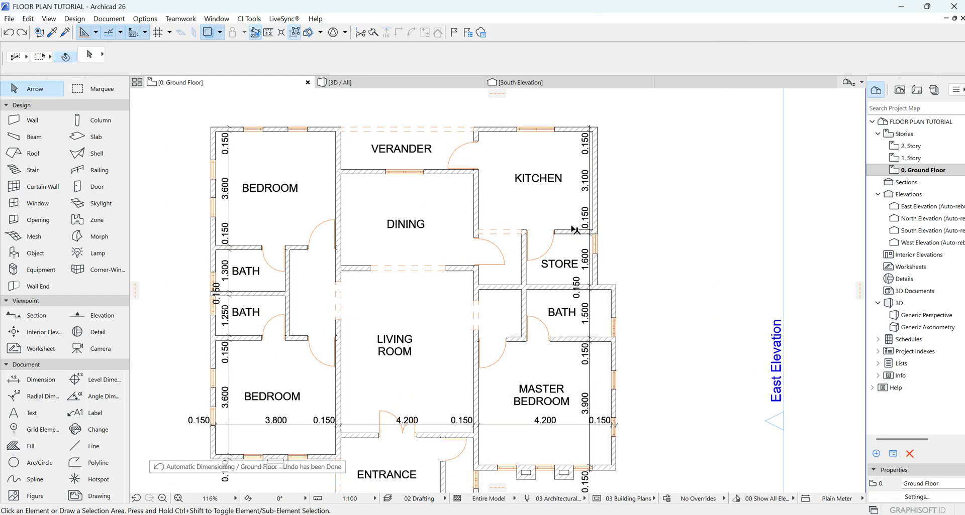
click(569, 231)
shift+click(573, 127)
shift+click(577, 285)
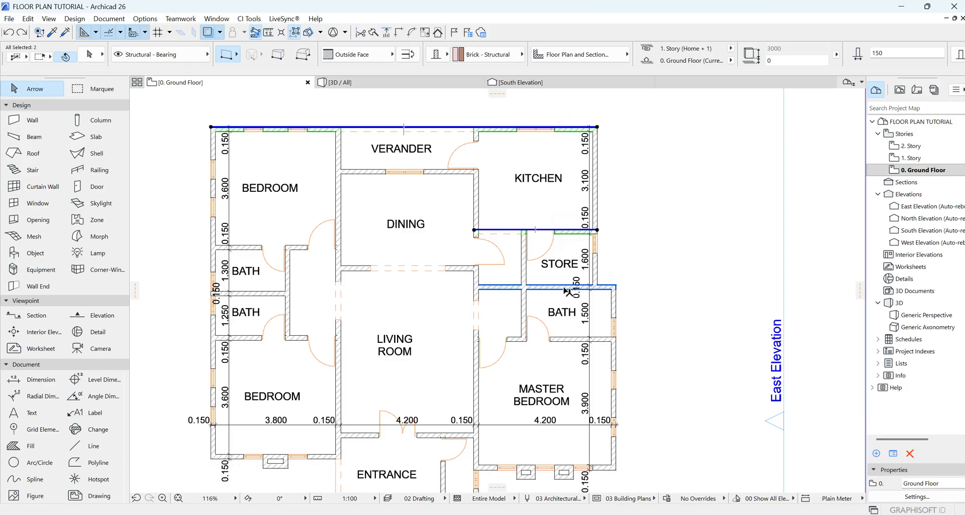
shift+click(595, 270)
shift+click(605, 342)
shift+click(616, 361)
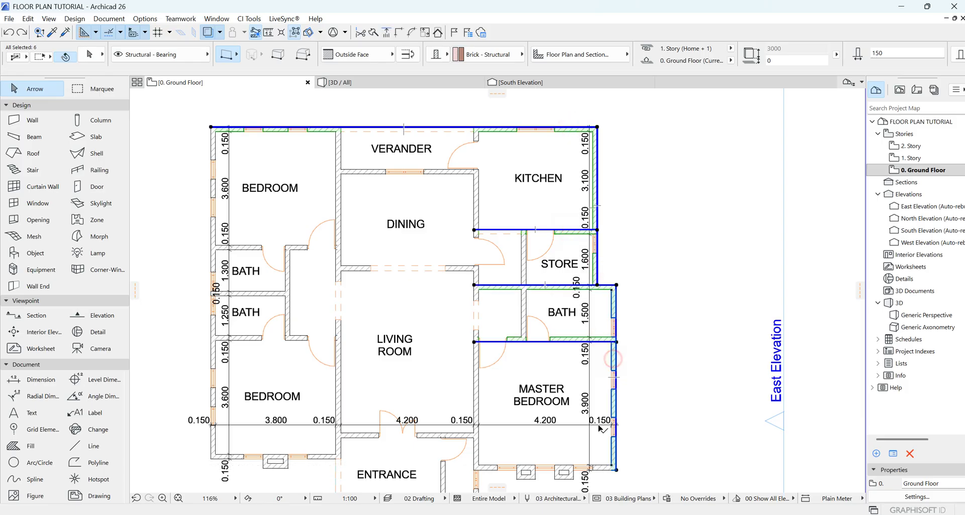
scroll(593, 272, down, 3)
scroll(547, 417, up, 3)
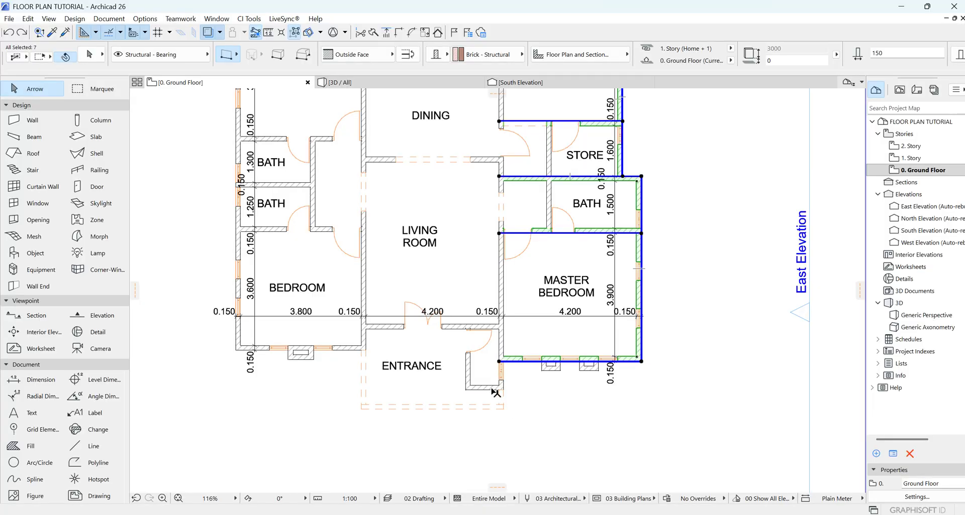
shift+click(496, 409)
shift+click(503, 375)
scroll(505, 382, up, 5)
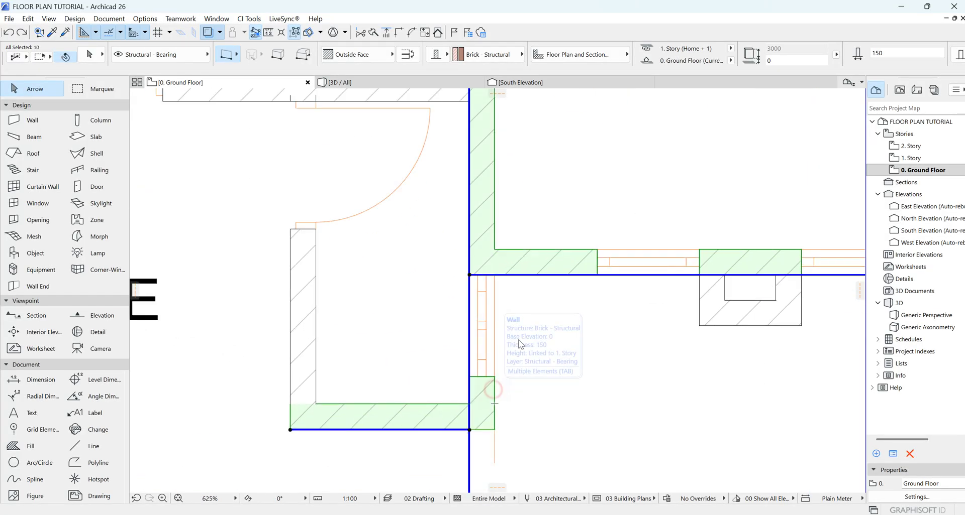
scroll(541, 367, down, 5)
scroll(556, 382, down, 1)
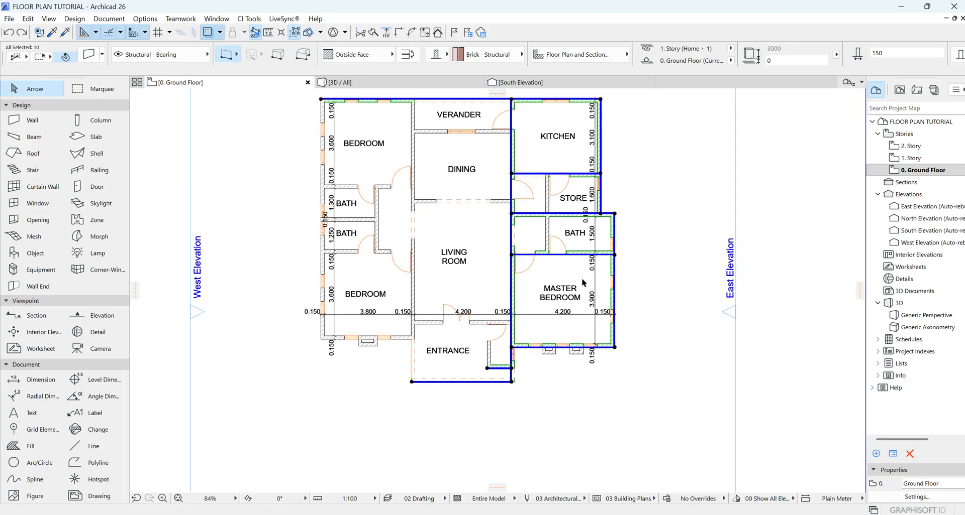
click(108, 19)
mouse_move(221, 184)
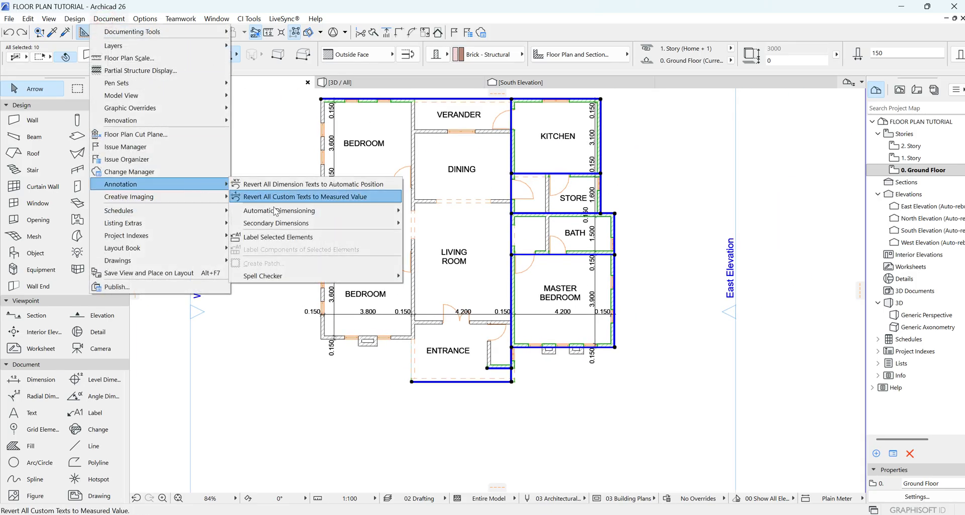
mouse_move(276, 211)
click(420, 210)
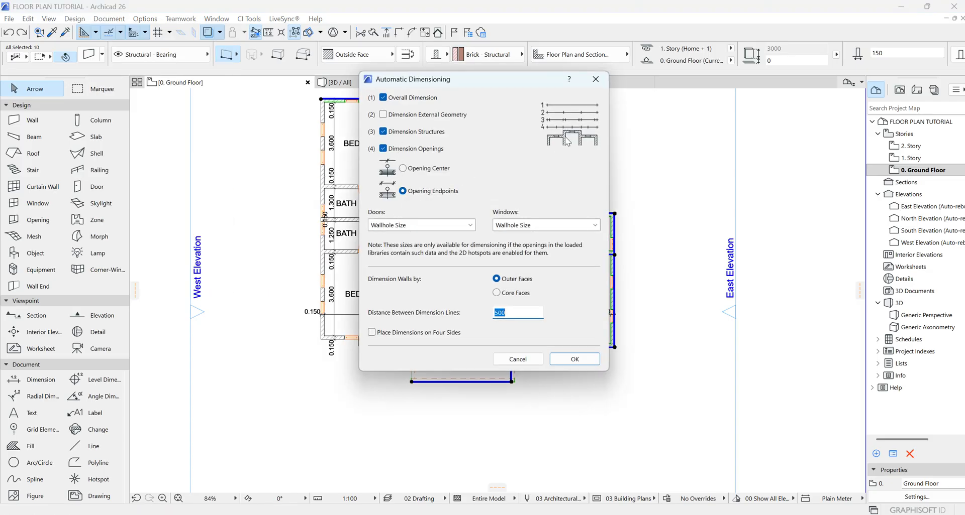
click(578, 359)
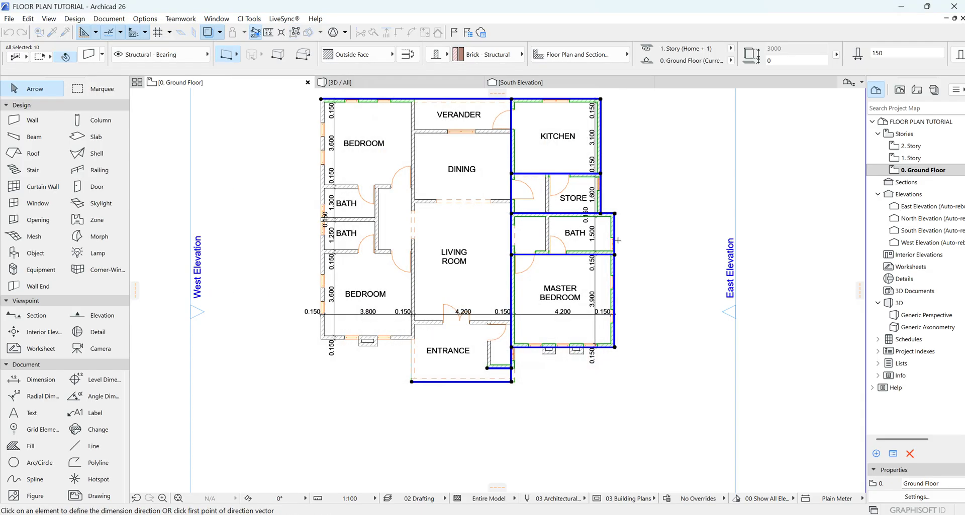
click(617, 240)
click(641, 228)
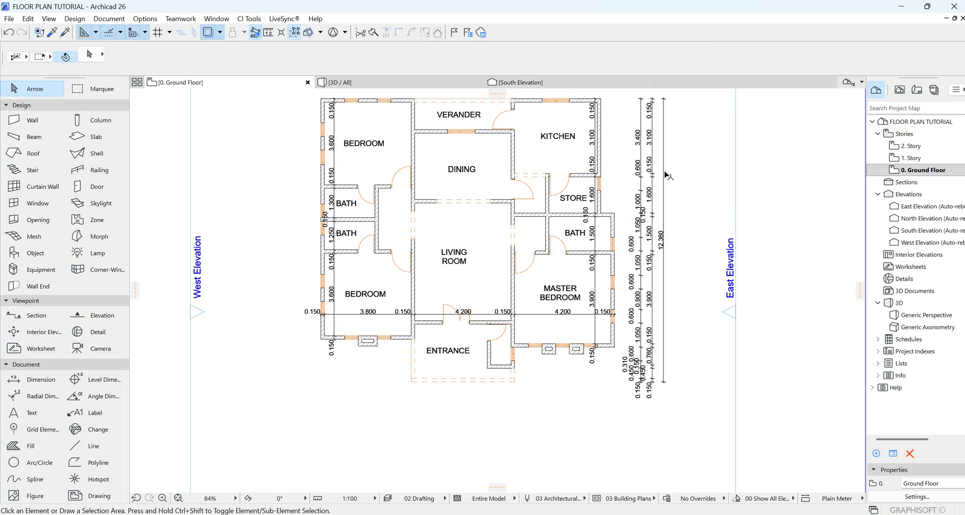
Step: Select all three east exterior dimension lines and move them together slightly farther from the house
click(664, 175)
scroll(664, 176, up, 4)
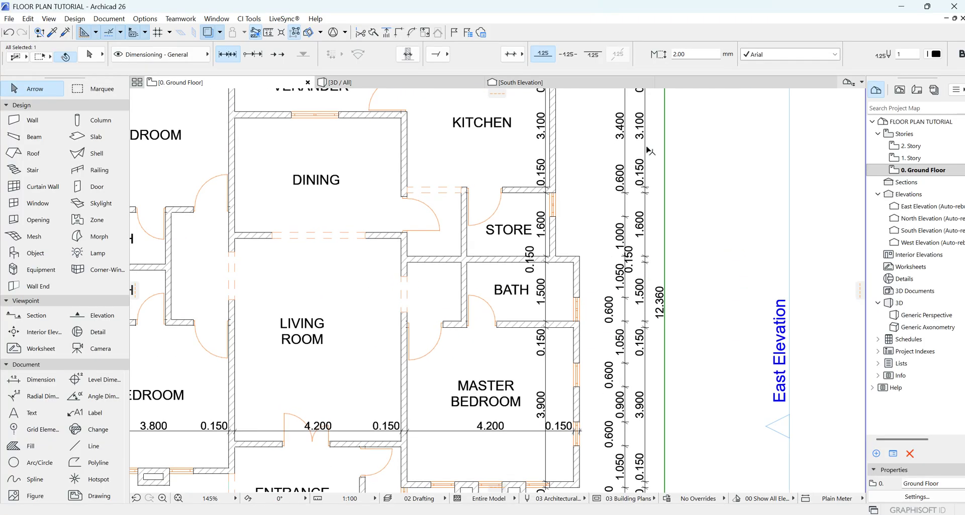
shift+click(646, 148)
shift+click(627, 151)
scroll(603, 211, down, 4)
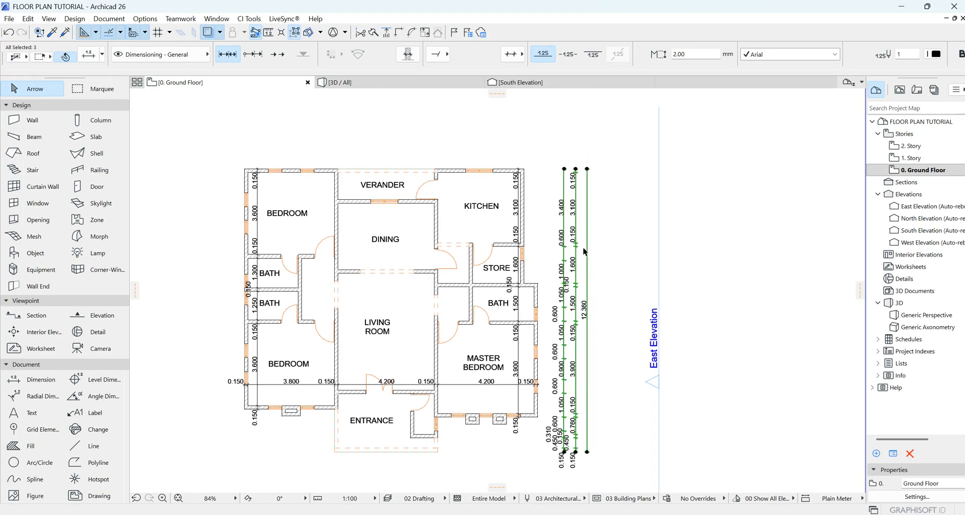
click(588, 252)
click(593, 252)
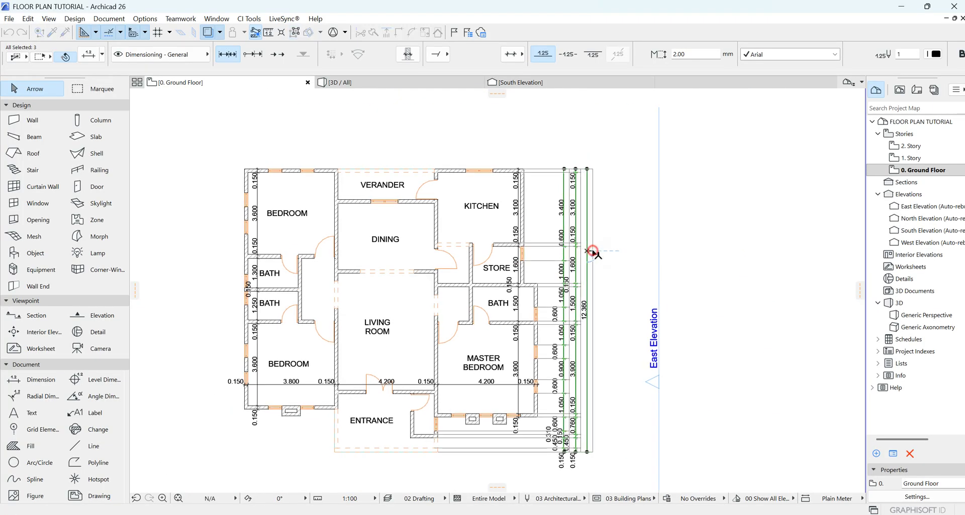
click(615, 270)
Step: Widen the spacing of the east dimension lines: move the opening line towards the house, the overall line outwards and the structure line slightly outwards
scroll(580, 198, up, 4)
click(561, 201)
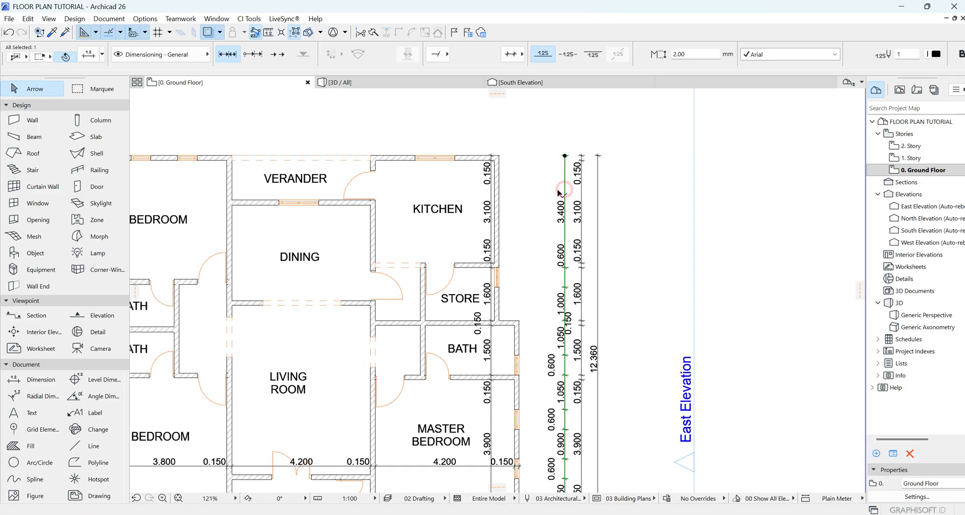
click(558, 191)
click(557, 191)
click(598, 212)
click(598, 213)
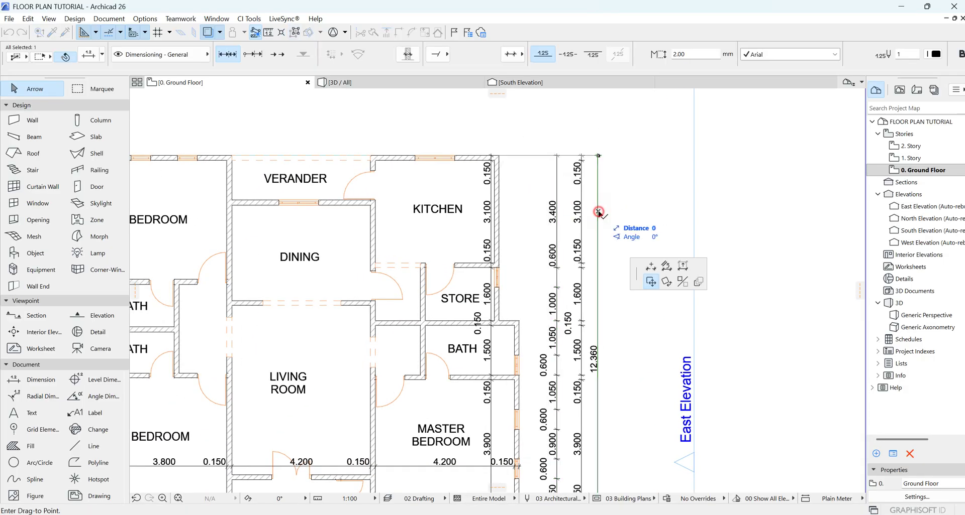
click(607, 213)
click(581, 195)
click(581, 194)
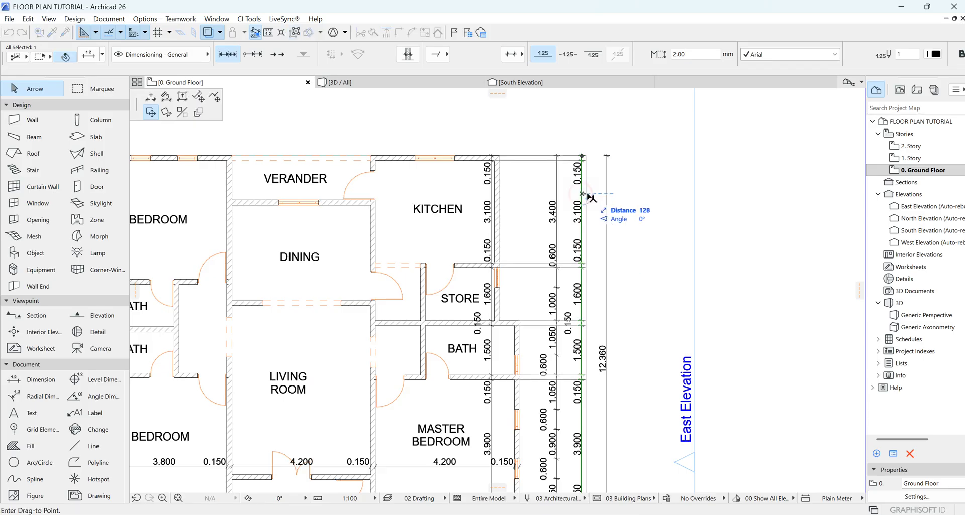
click(585, 195)
scroll(584, 195, down, 3)
click(690, 306)
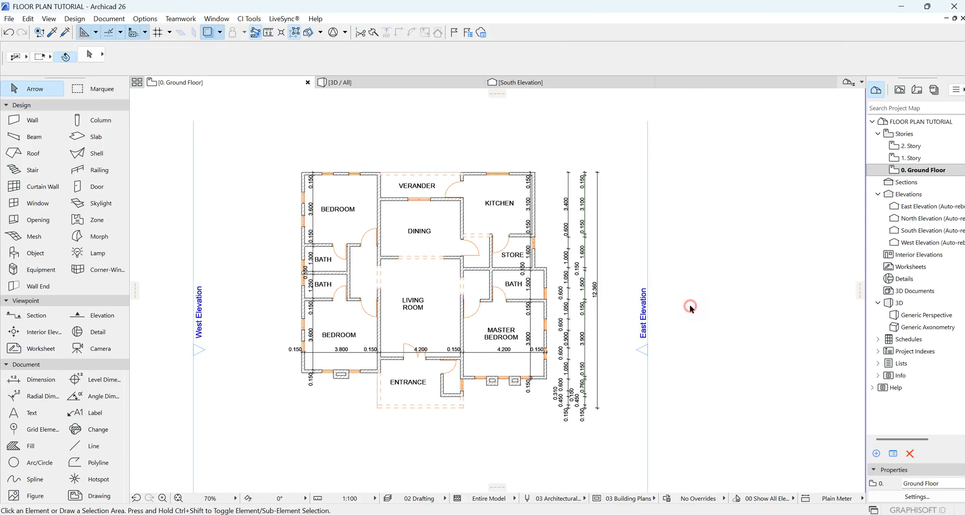
Step: Place automatic exterior dimensions north of the house for the north wall and main vertical walls, with overall, structure and opening-endpoint lines 500 apart
scroll(600, 359, up, 3)
scroll(602, 355, down, 3)
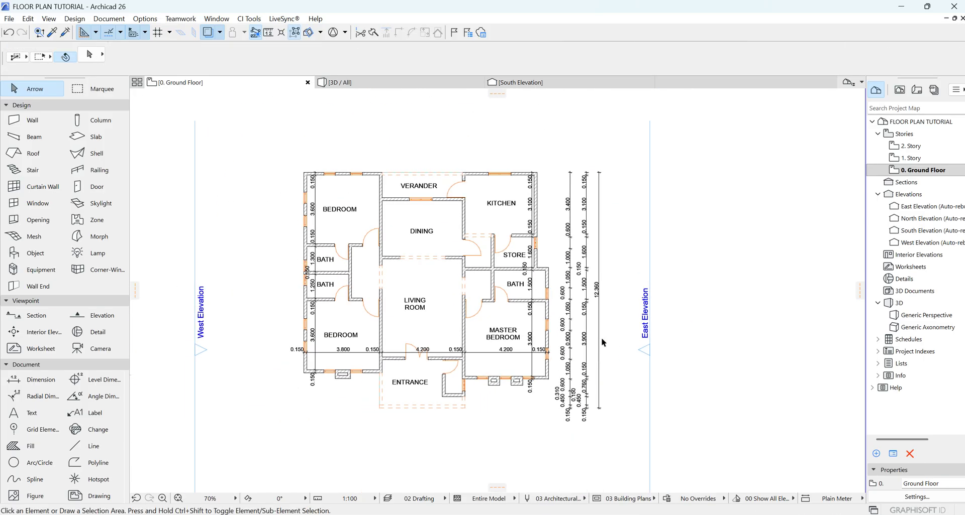
scroll(533, 186, up, 2)
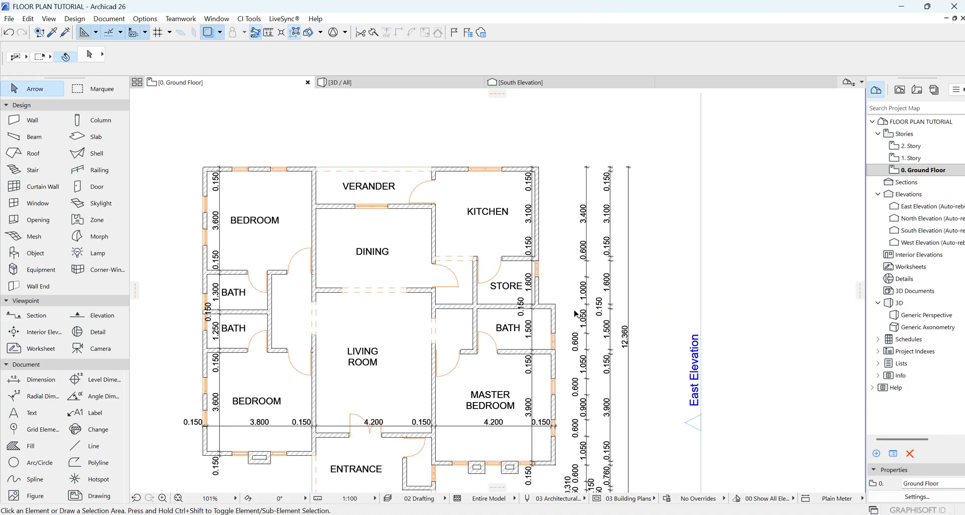
click(554, 317)
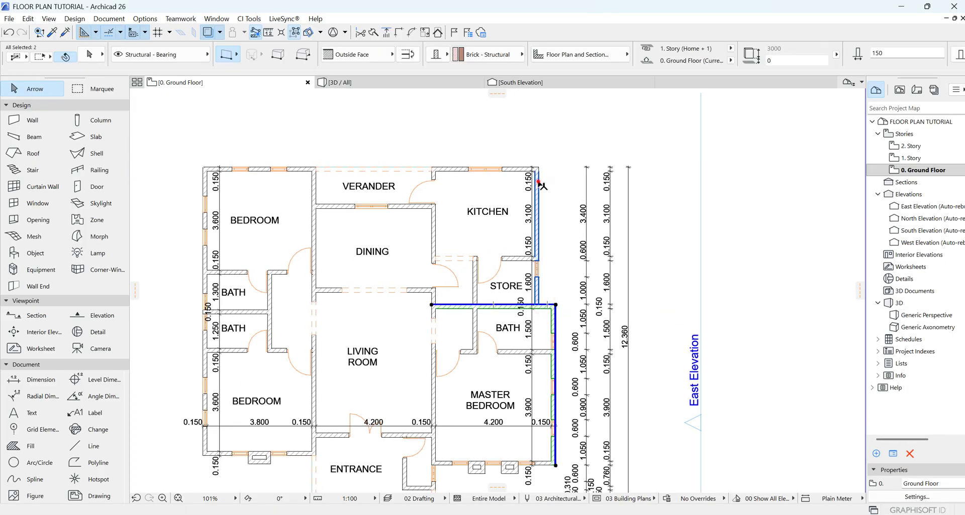
shift+click(513, 167)
shift+click(435, 221)
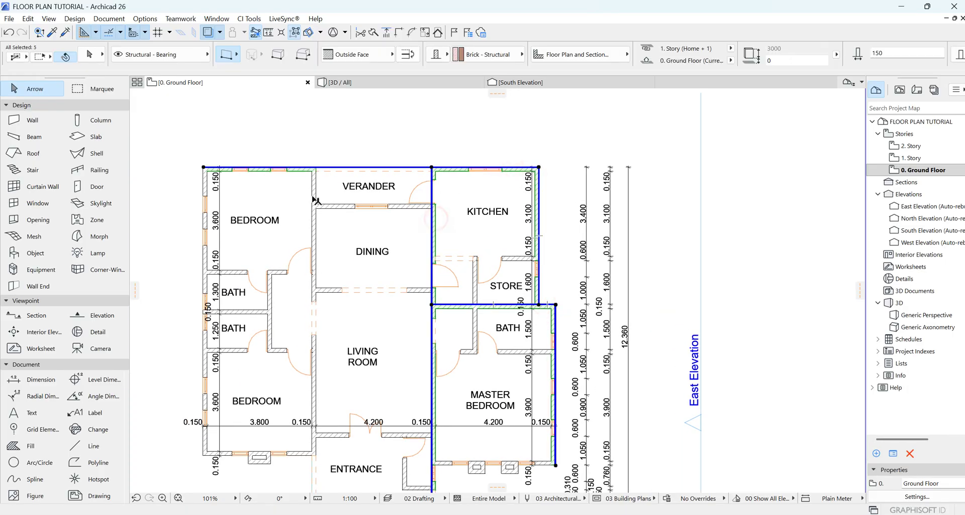
shift+click(312, 236)
shift+click(207, 186)
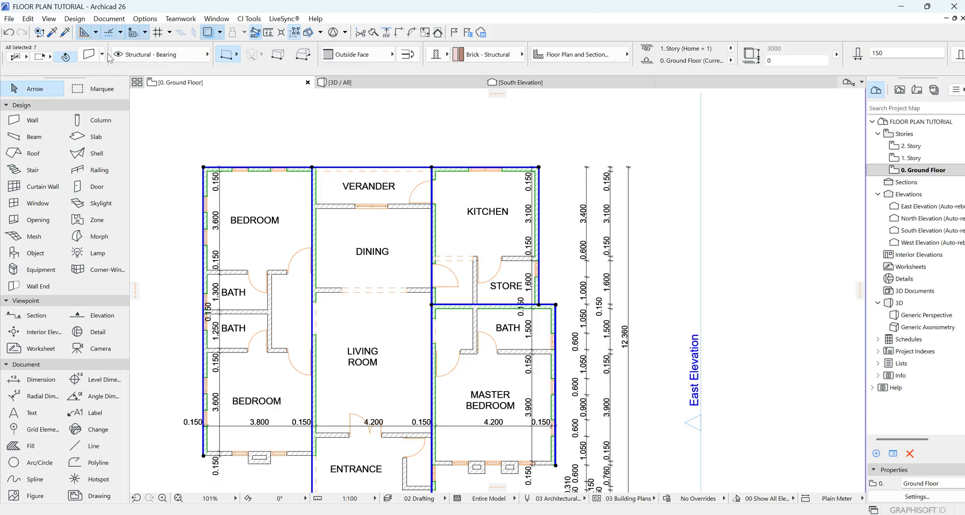
click(116, 19)
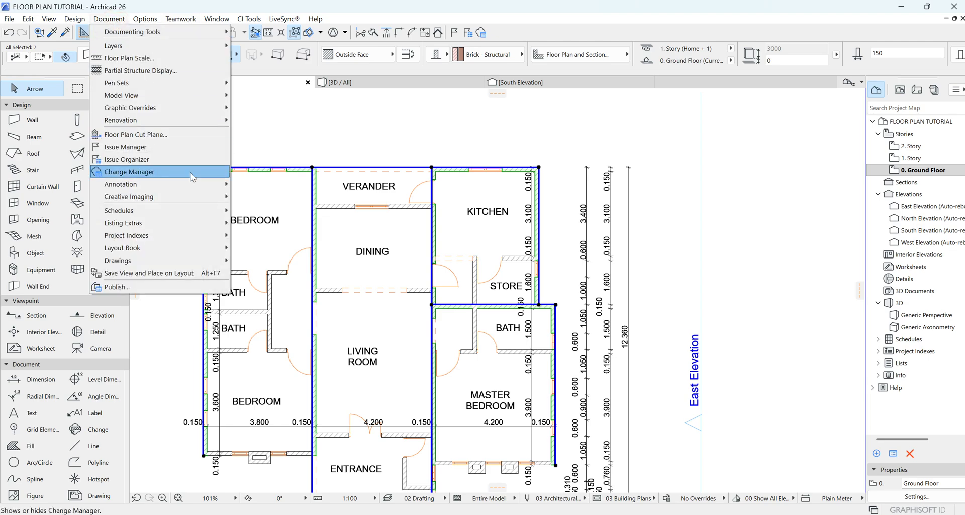
mouse_move(201, 185)
mouse_move(279, 210)
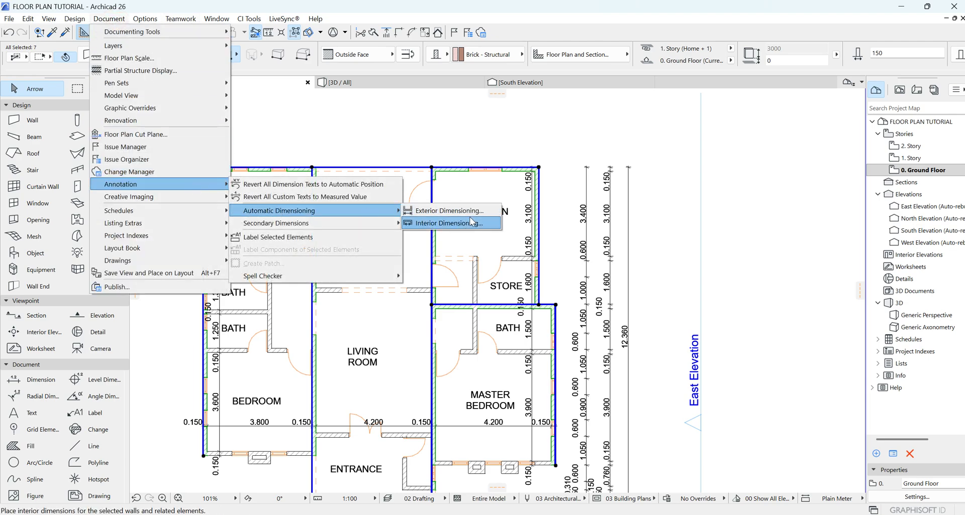
click(458, 210)
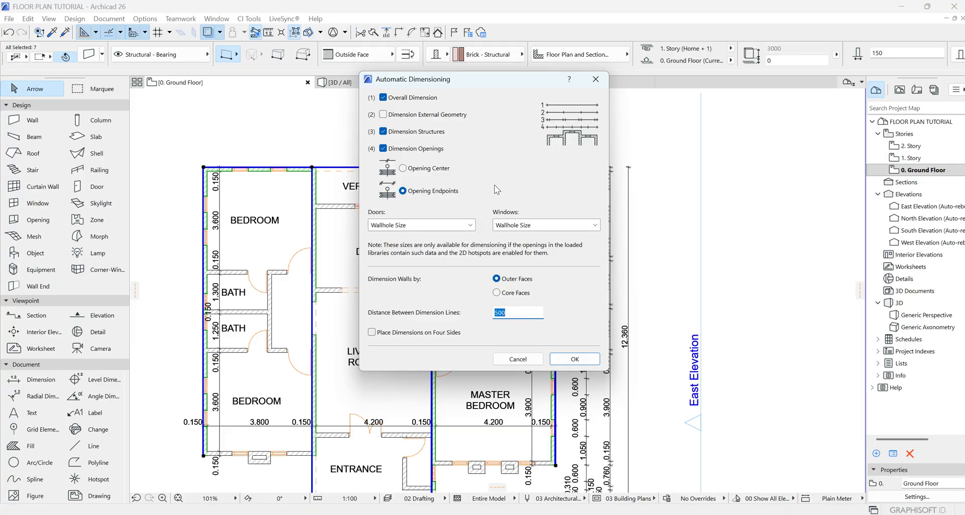
click(576, 359)
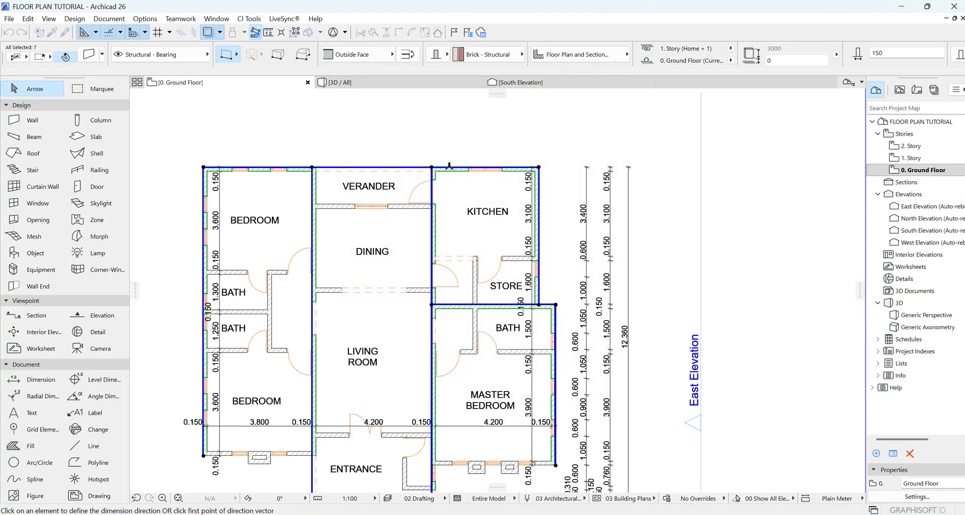
click(455, 168)
click(457, 132)
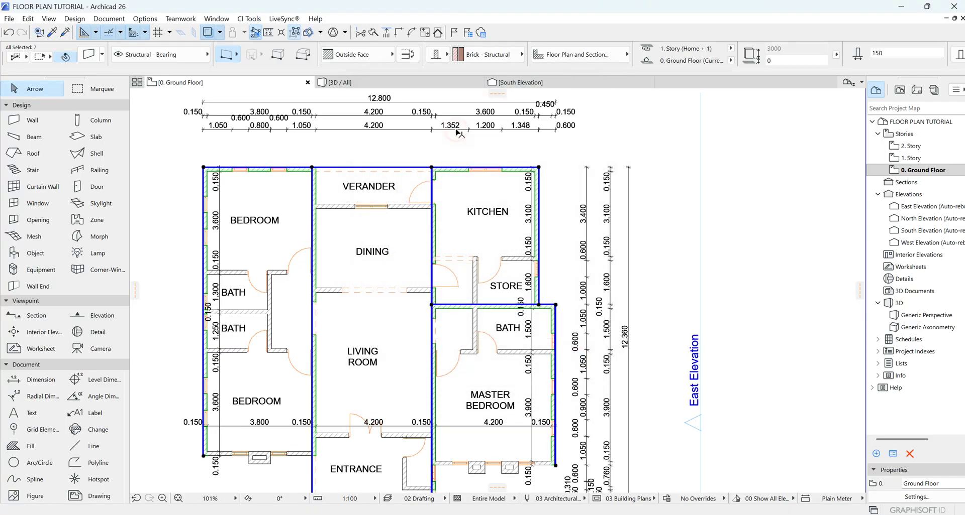
Step: Spread the north dimension lines by moving the opening line closer to the house and the overall line farther out
scroll(476, 254, down, 2)
key(Escape)
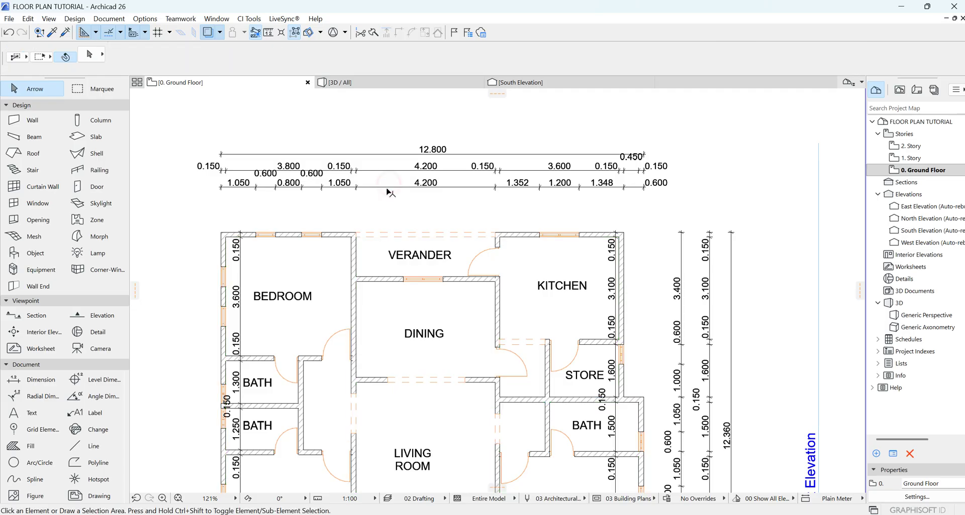
click(385, 188)
click(385, 188)
click(386, 195)
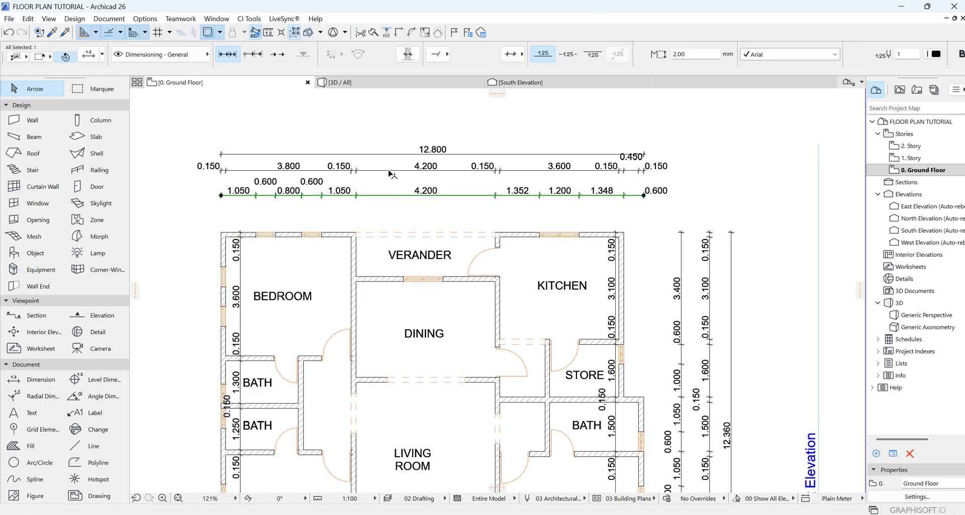
click(391, 158)
click(391, 157)
click(388, 145)
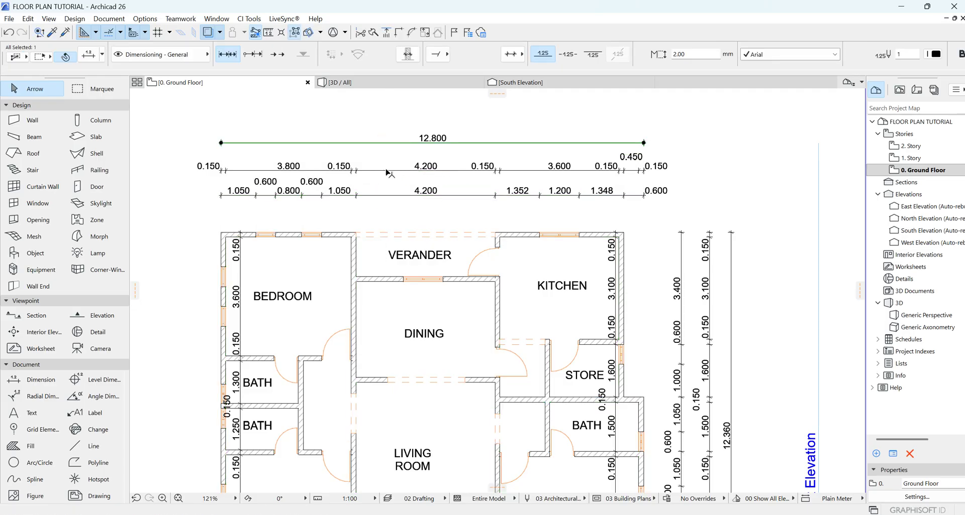
click(387, 169)
scroll(449, 138, down, 3)
click(607, 153)
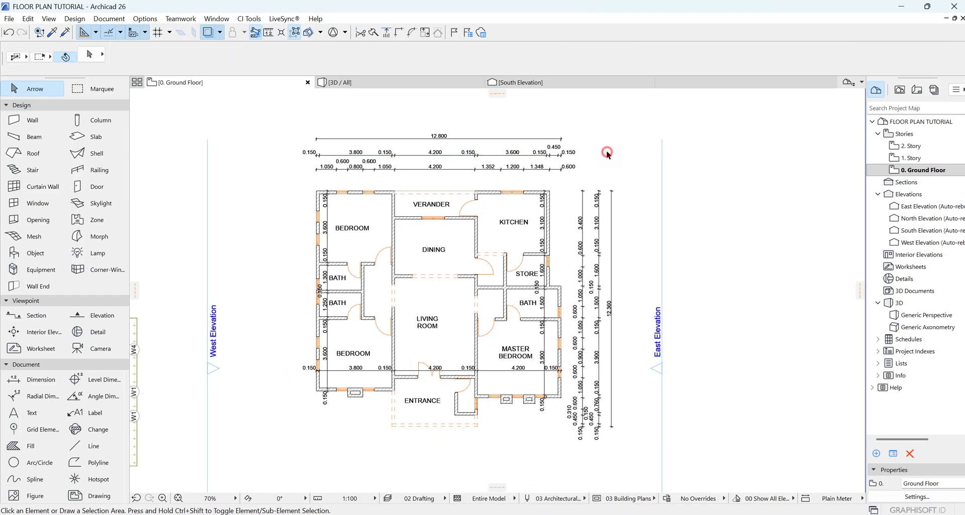
Step: Place a linear dimension chain west of the house through the west wall's openings, bathroom walls, south-west corner, front planter and entrance porch edge
click(35, 380)
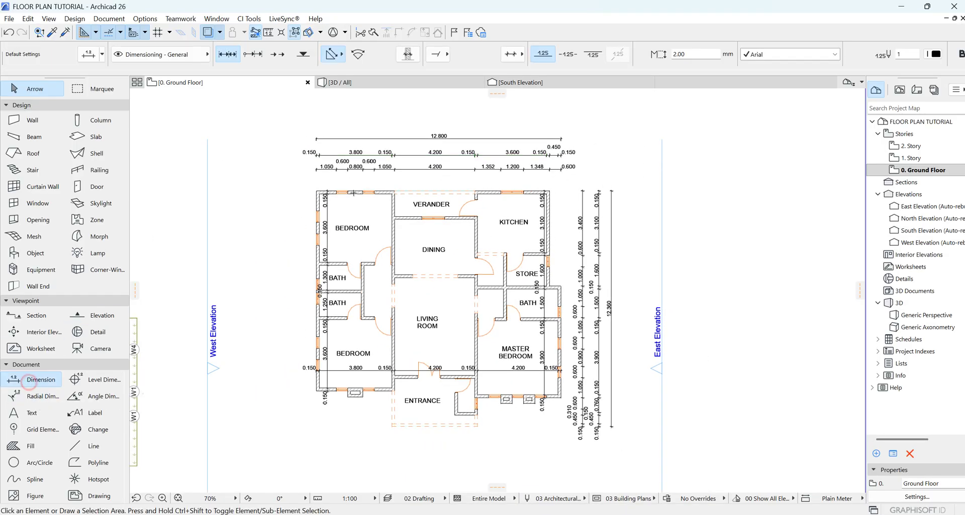
scroll(294, 211, up, 3)
click(341, 178)
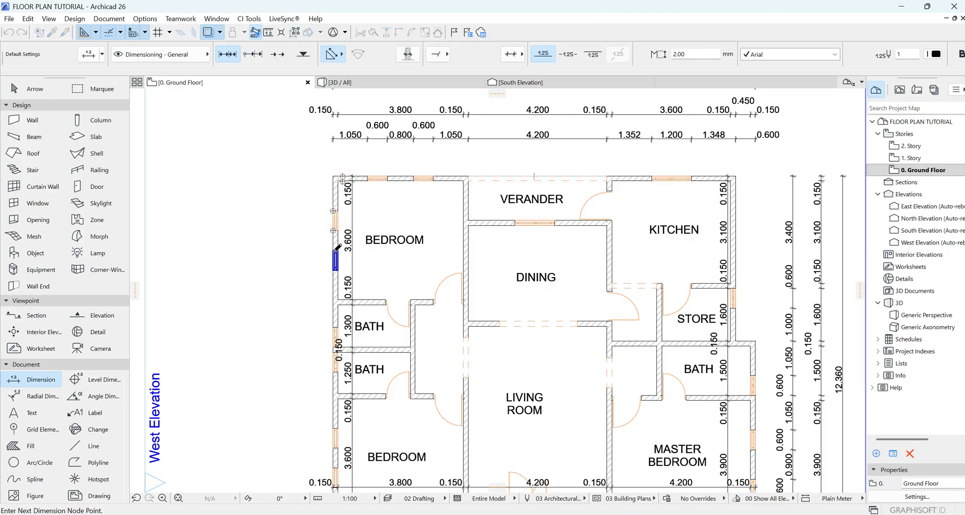
scroll(364, 166, down, 4)
scroll(355, 271, up, 3)
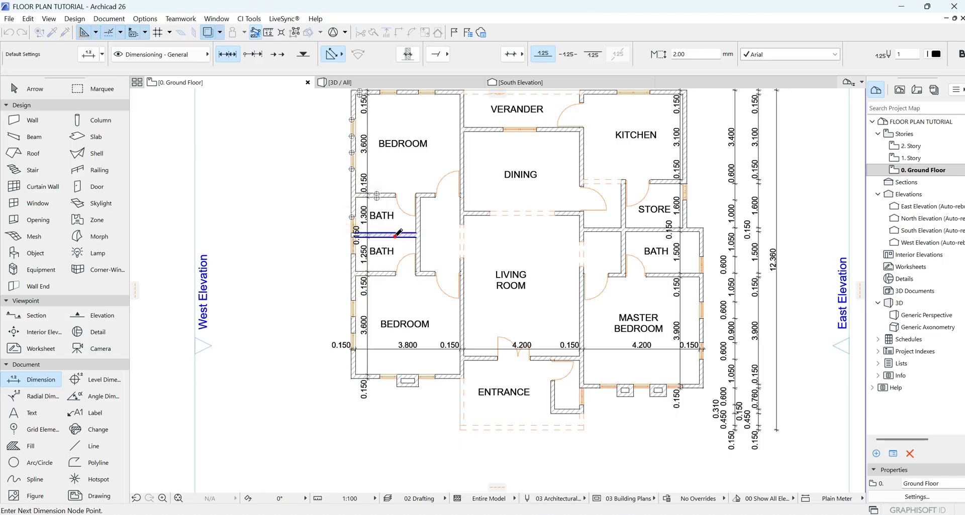
click(376, 274)
scroll(360, 319, up, 8)
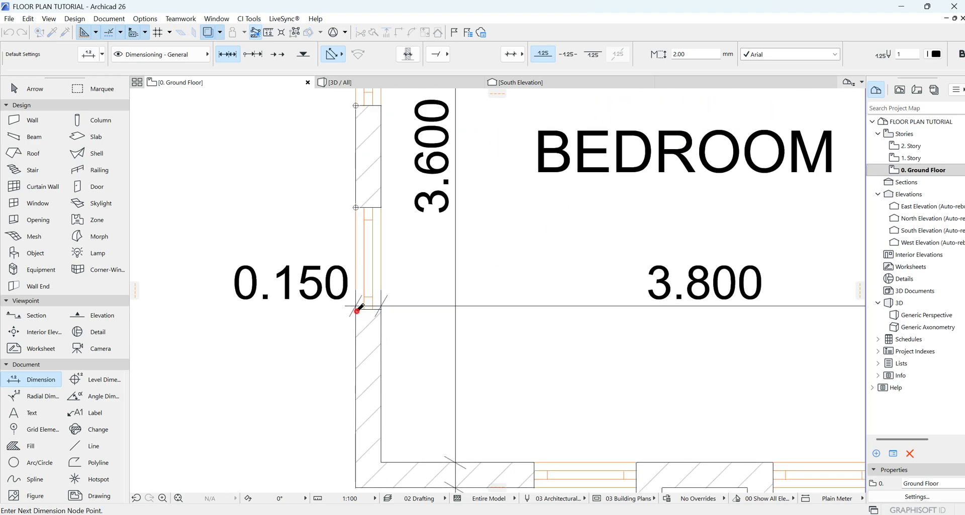
scroll(359, 308, down, 5)
click(381, 297)
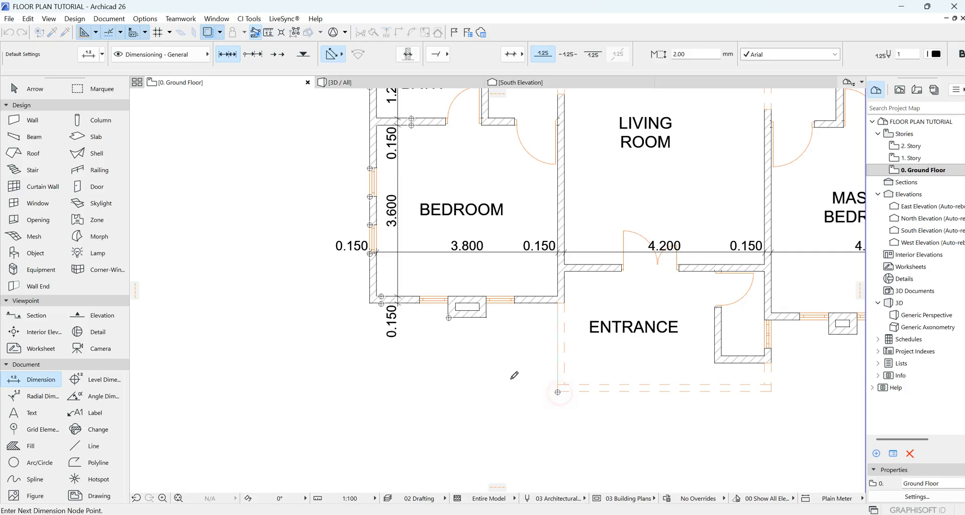
scroll(513, 373, down, 3)
right_click(393, 247)
click(425, 307)
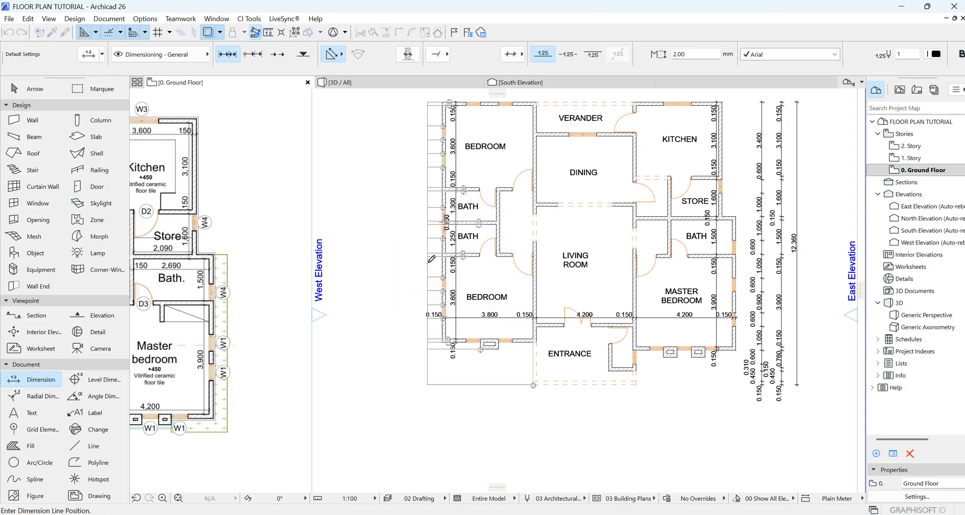
click(424, 261)
Step: Add a second west dimension chain farther out, measuring the horizontal walls from the north wall to the entrance porch edge
scroll(438, 259, down, 3)
scroll(449, 188, up, 3)
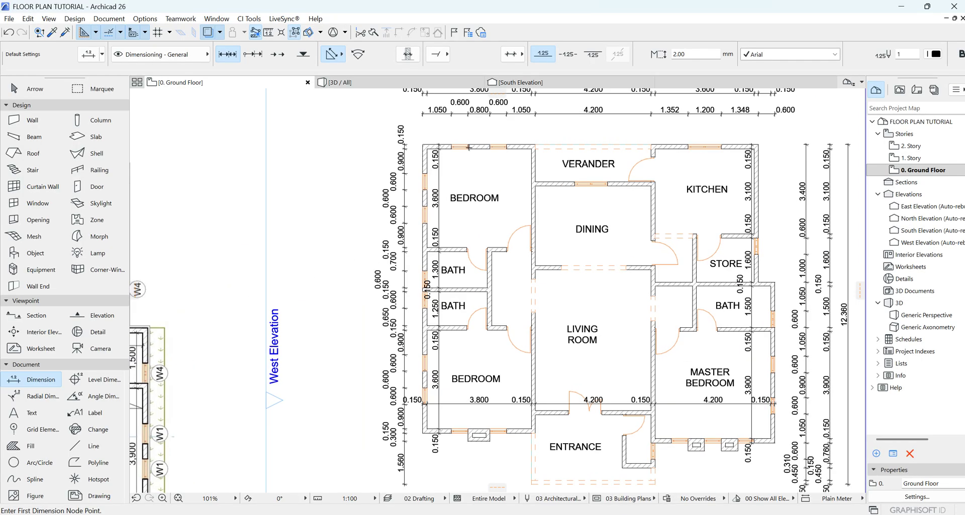
click(474, 147)
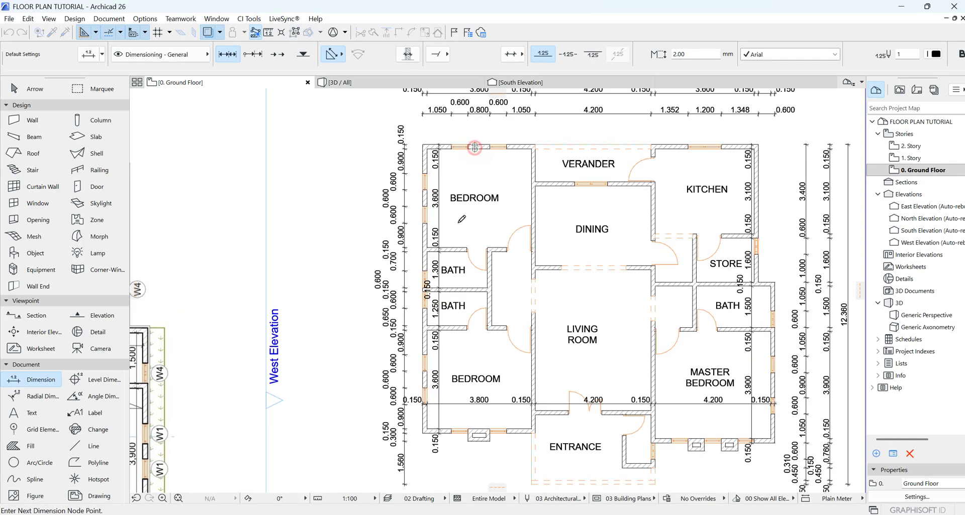
click(454, 330)
click(444, 431)
scroll(474, 274, down, 2)
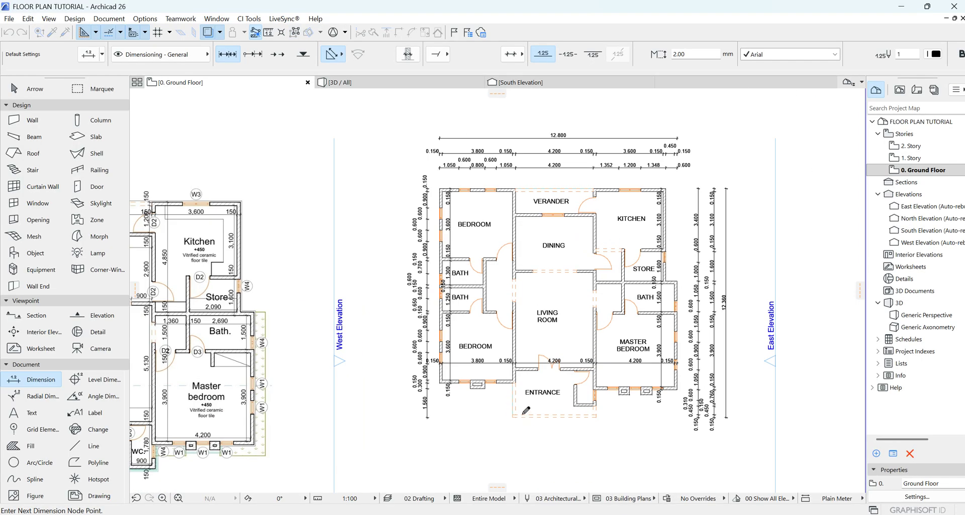
scroll(523, 414, up, 2)
click(523, 414)
right_click(334, 382)
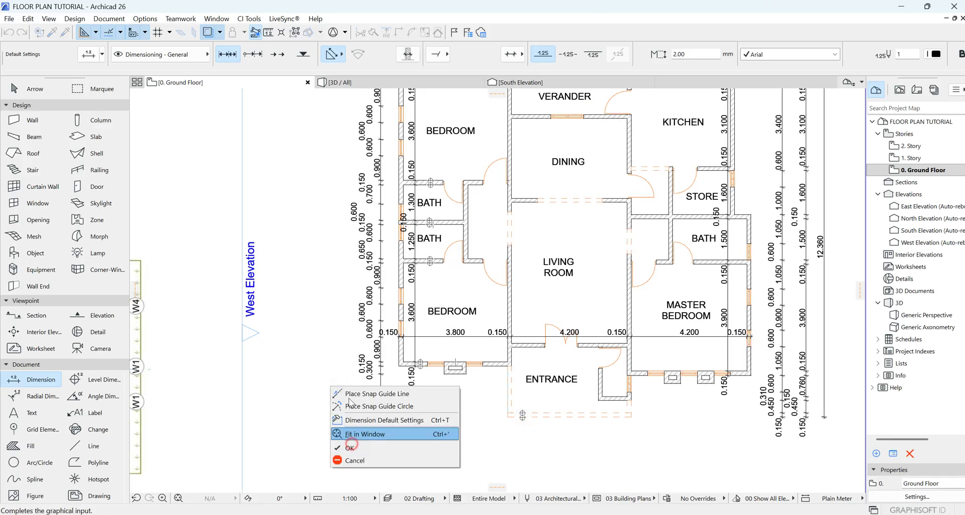
click(352, 435)
scroll(555, 309, up, 2)
right_click(445, 326)
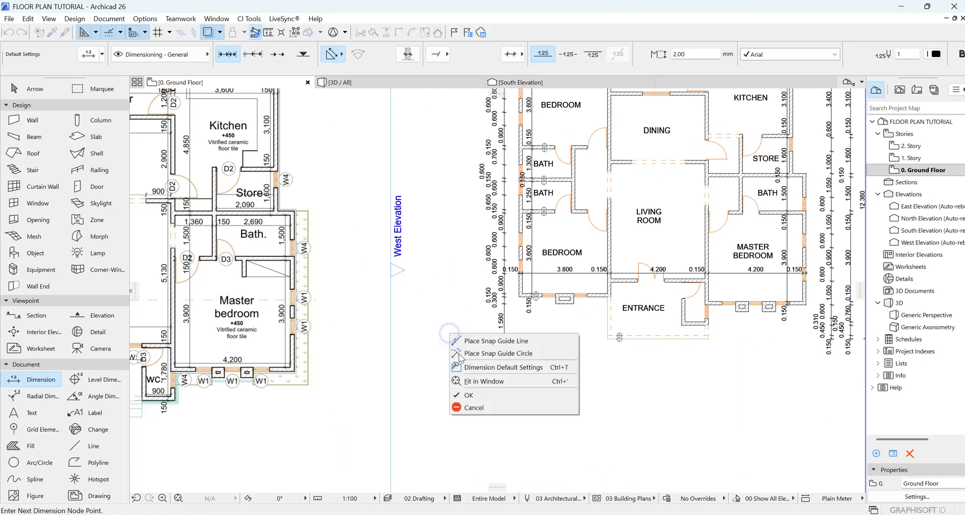
click(465, 392)
click(478, 242)
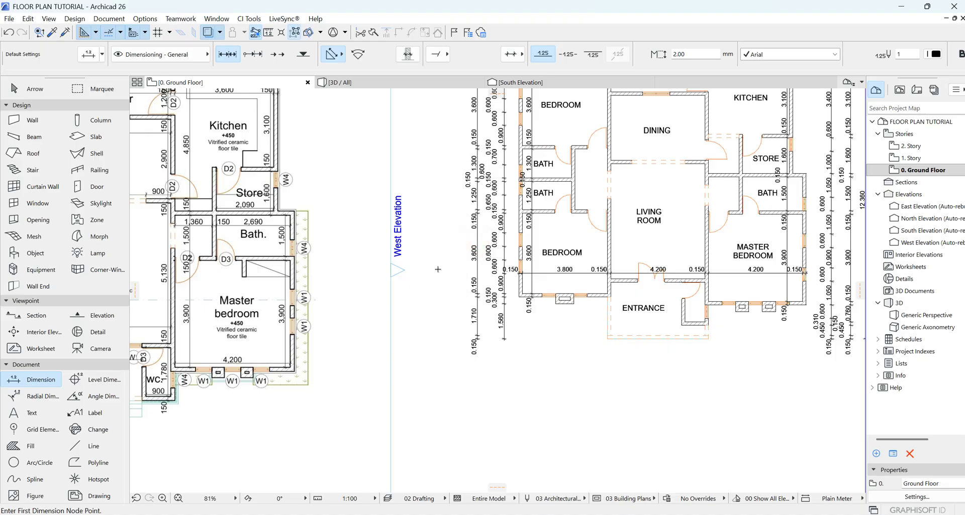
Step: Place an overall west dimension from the house's north-west corner to the entrance porch's front edge, outside the other two chains
scroll(438, 269, down, 4)
scroll(490, 181, up, 3)
click(465, 160)
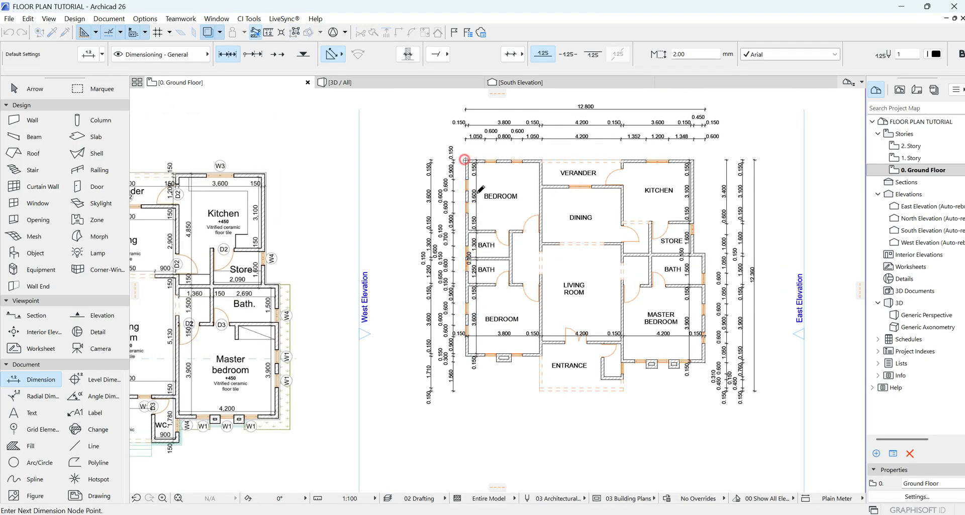
click(540, 393)
right_click(499, 392)
click(528, 462)
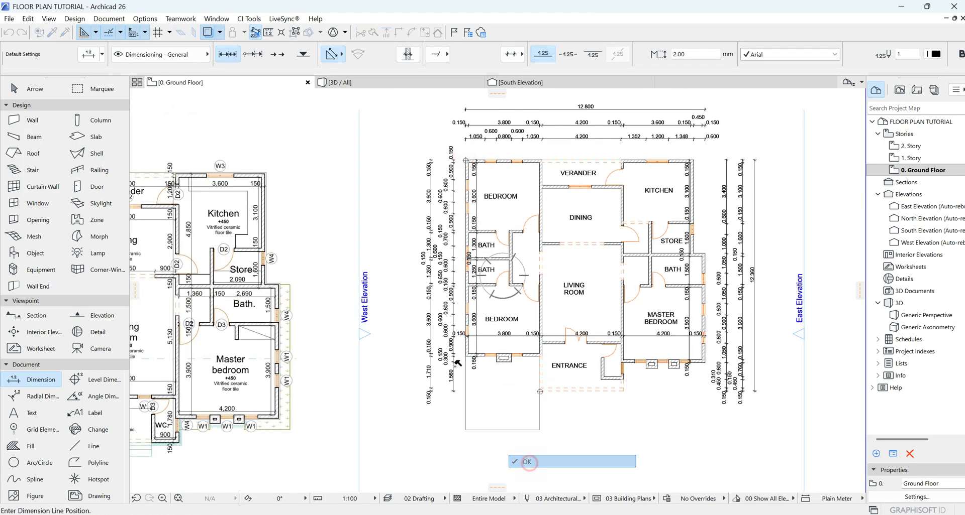
click(414, 242)
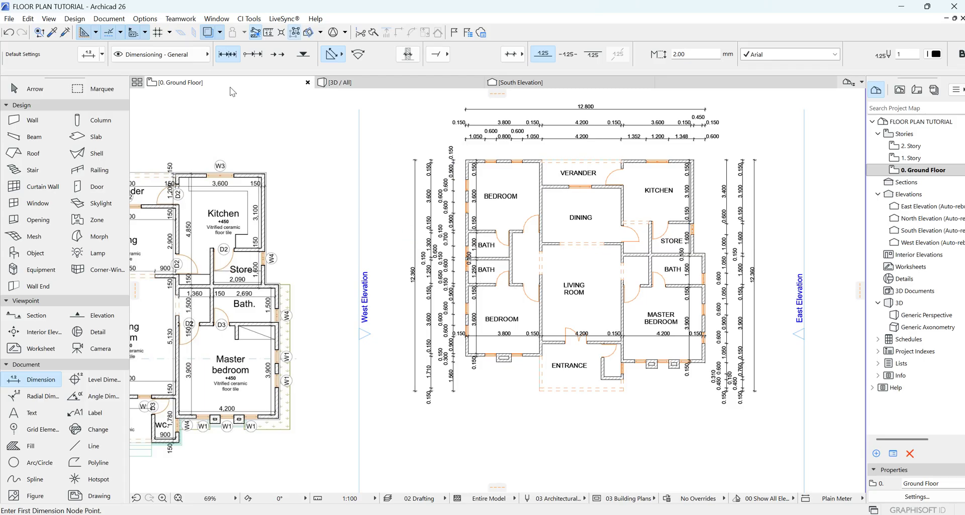
Step: Set the project's linear dimension unit to millimeter with 0 decimals
click(145, 20)
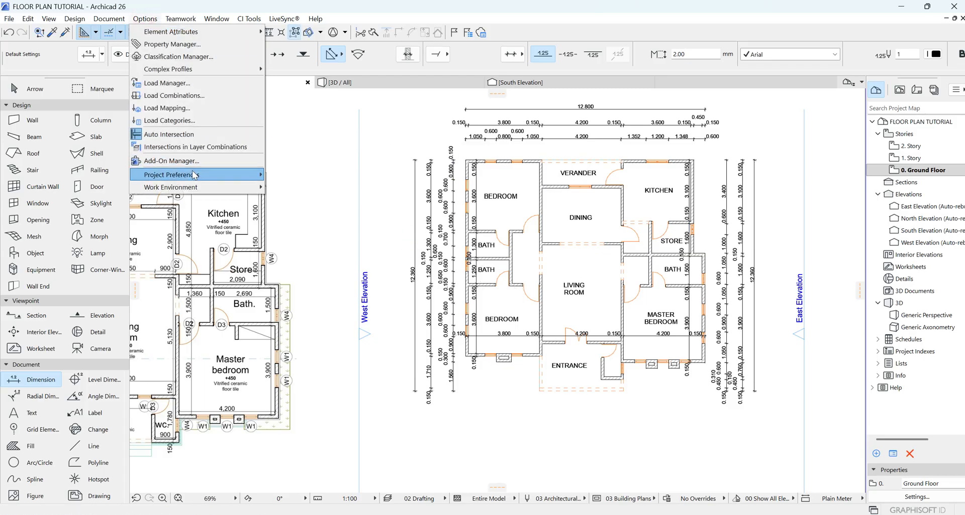
mouse_move(194, 174)
click(302, 189)
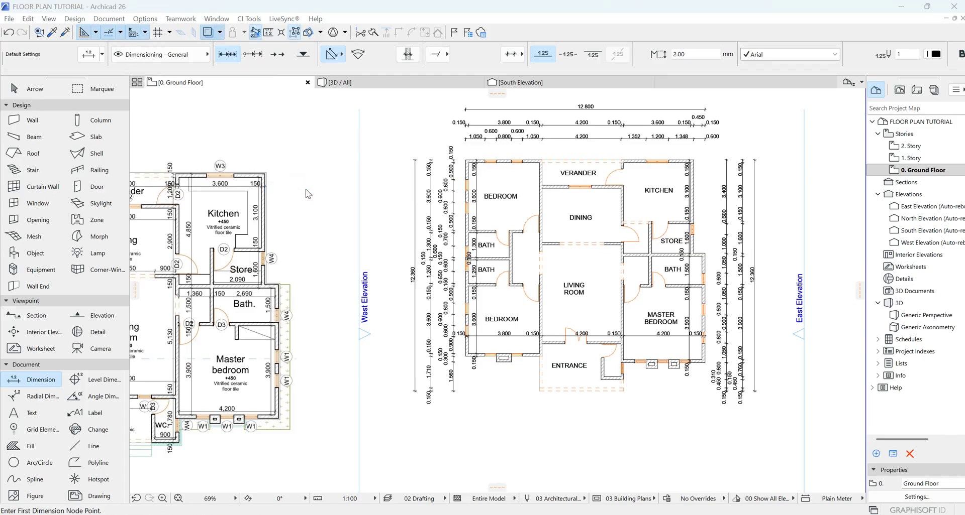
click(595, 234)
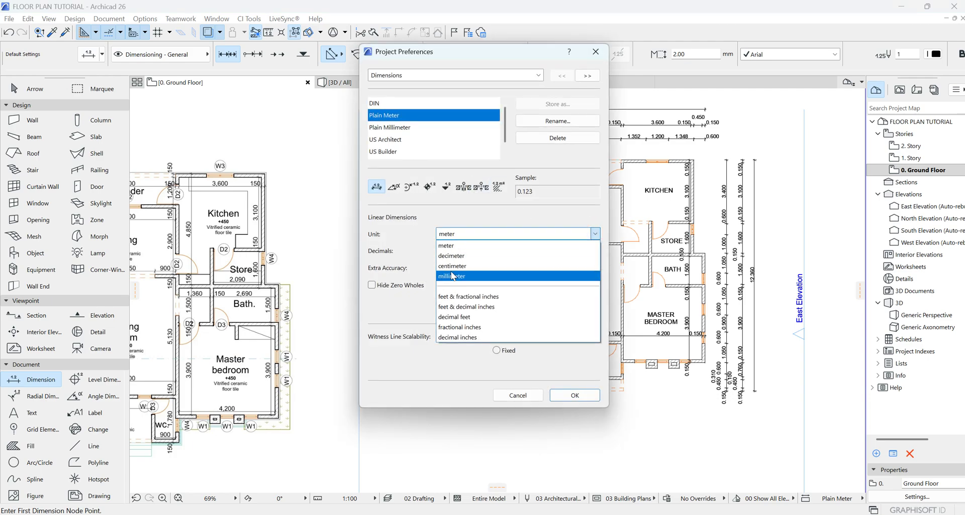
click(454, 277)
click(477, 252)
click(461, 264)
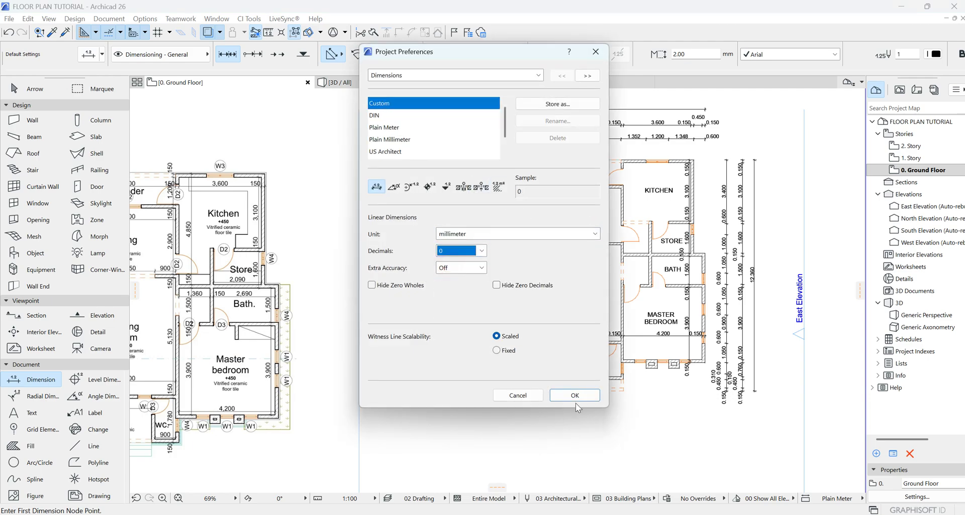
click(575, 396)
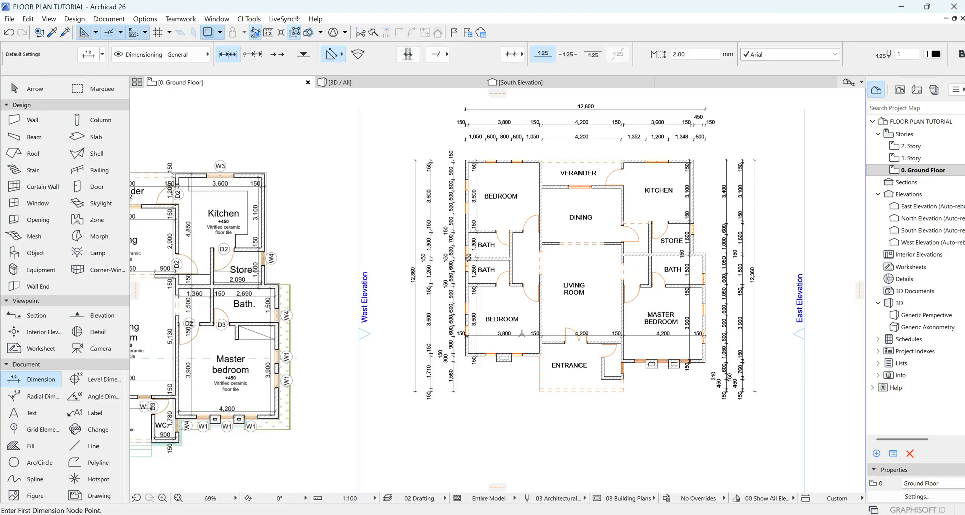
Step: Place a dimension chain south of the house through the outer walls, windows, planters, entrance door and porch edges of the front side
scroll(475, 382, up, 3)
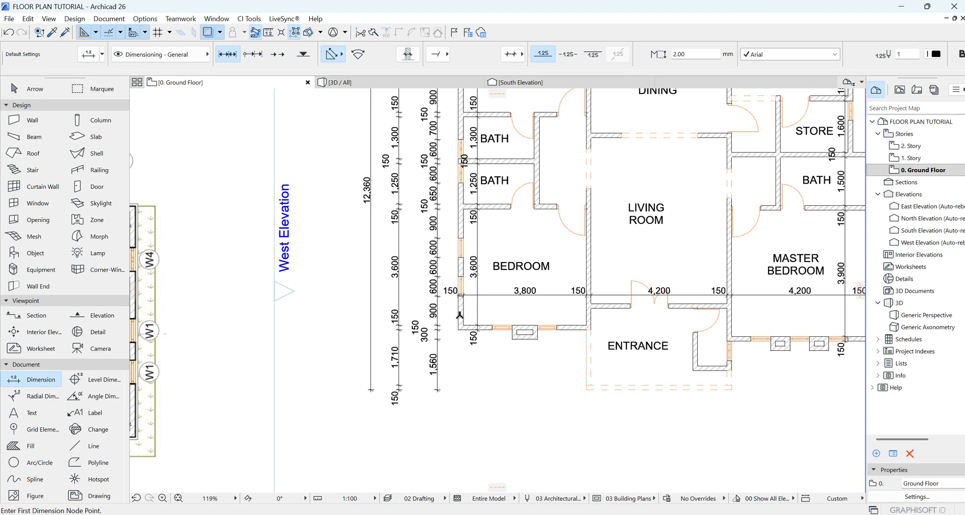
click(461, 315)
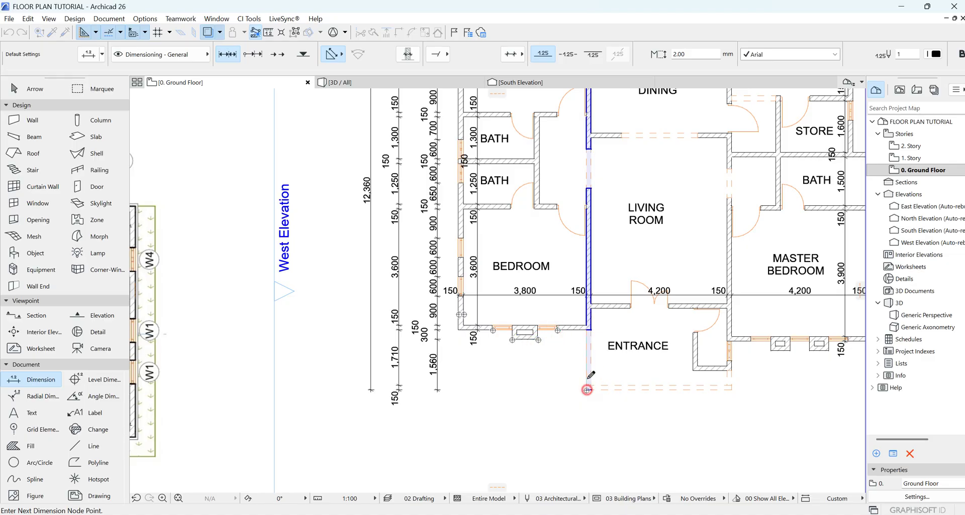
scroll(586, 379, down, 2)
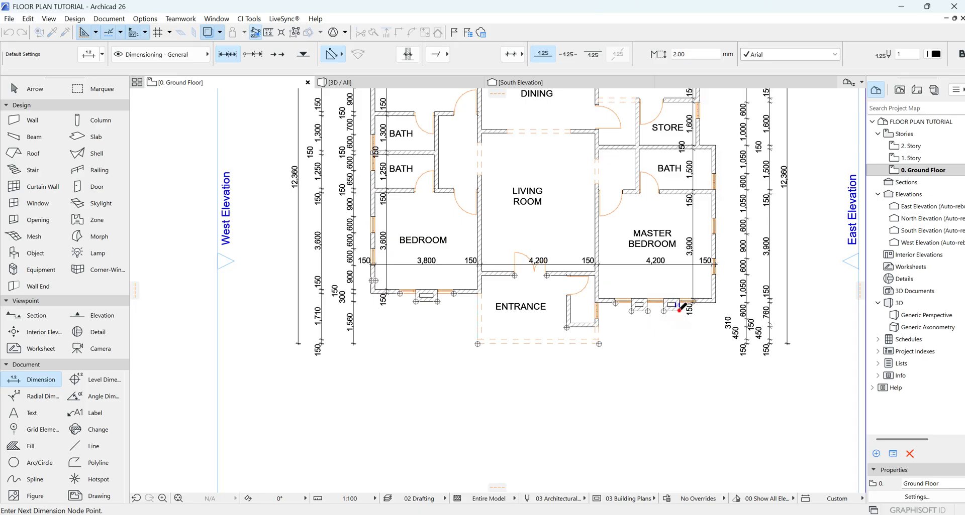
right_click(710, 325)
click(729, 387)
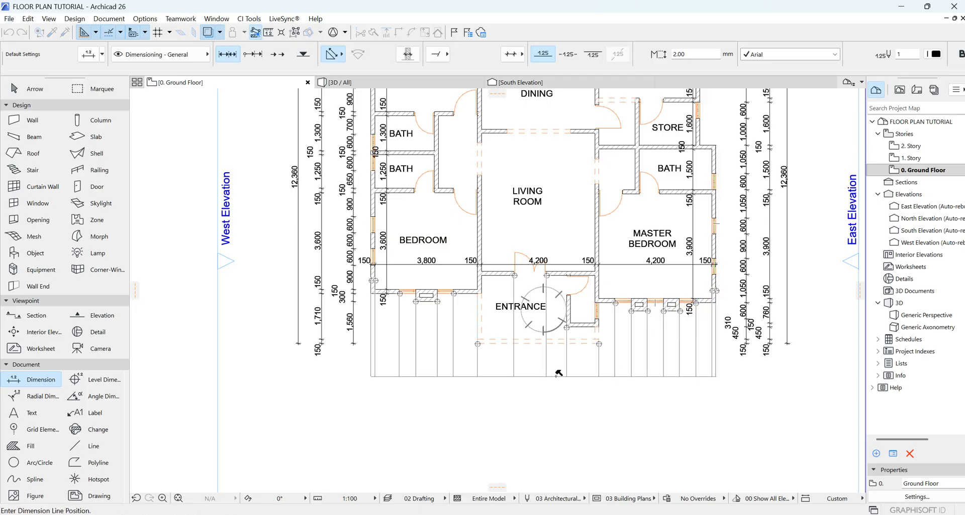
click(557, 375)
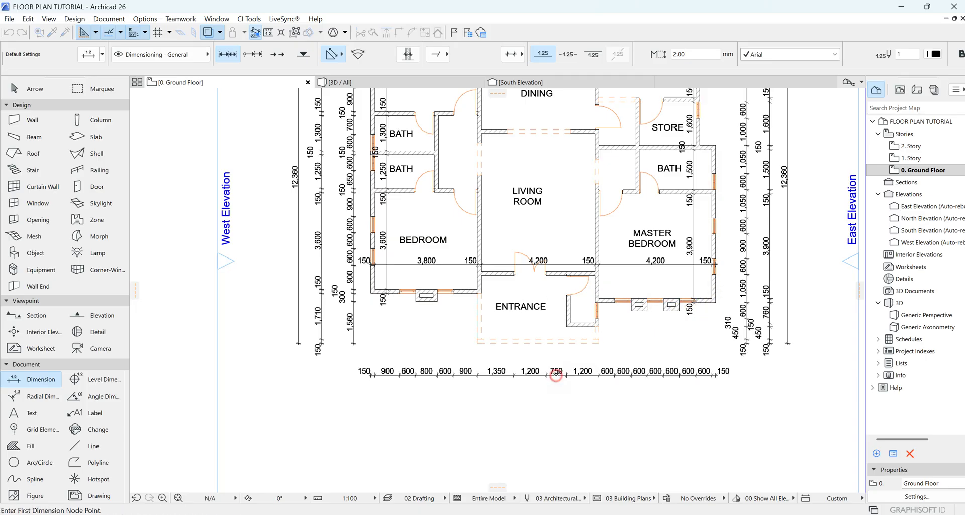
Step: Add a second south dimension chain below the first, measuring the vertical walls of the bedroom, entrance and master bedroom
click(373, 277)
click(479, 283)
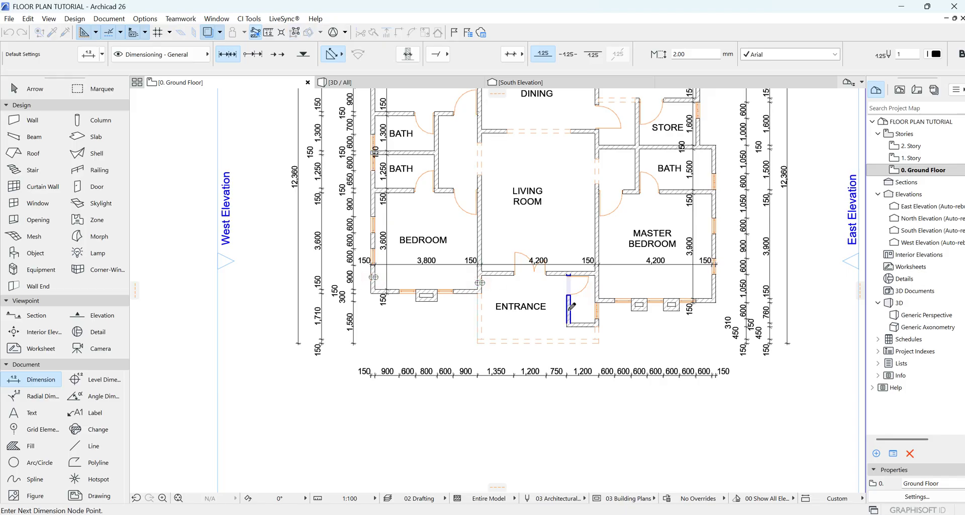
scroll(604, 314, up, 3)
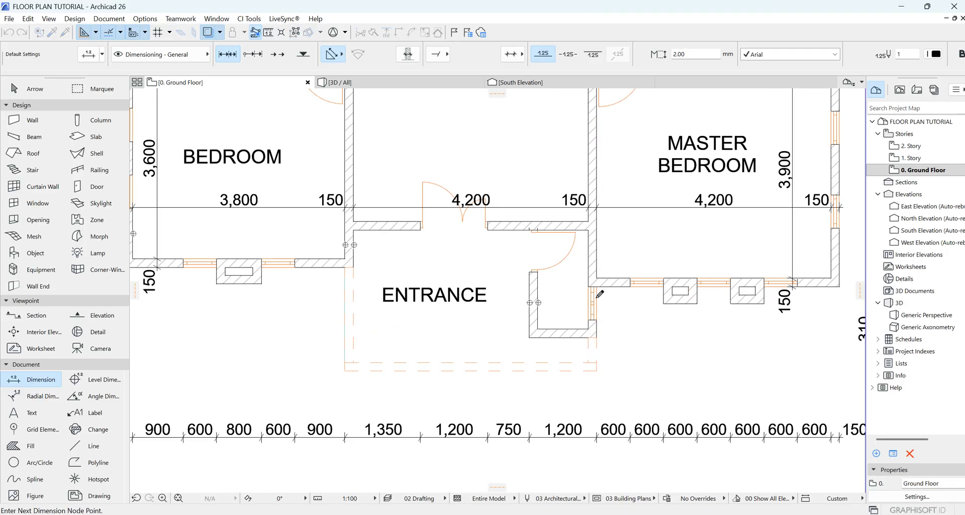
click(596, 299)
scroll(561, 294, down, 5)
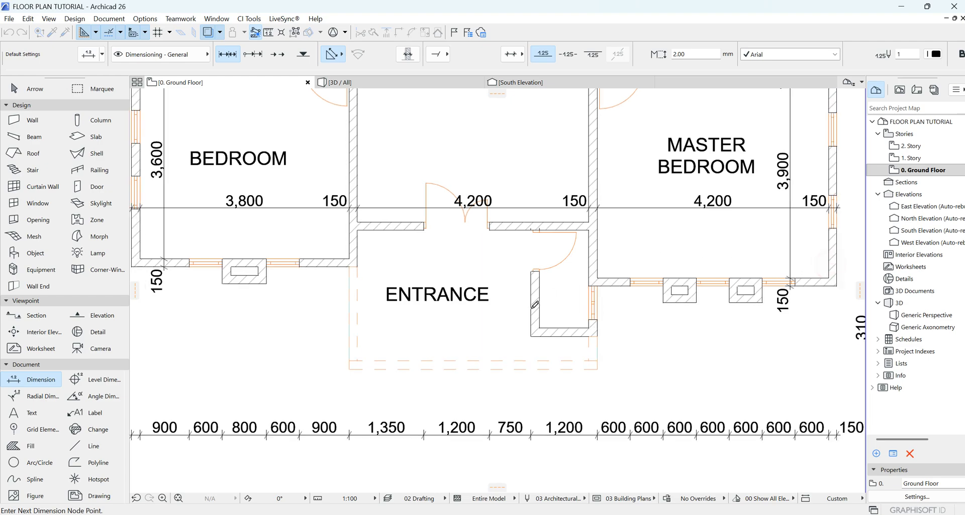
right_click(534, 359)
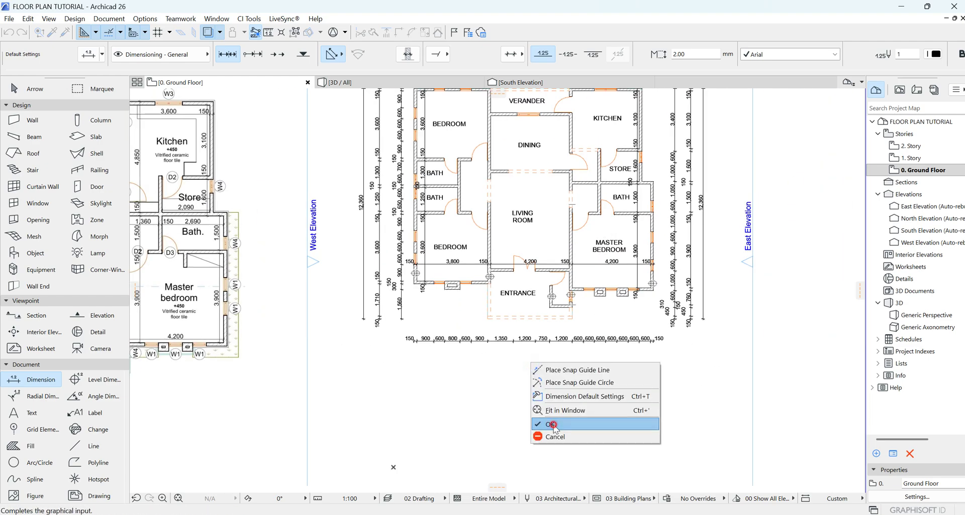
click(552, 422)
click(552, 356)
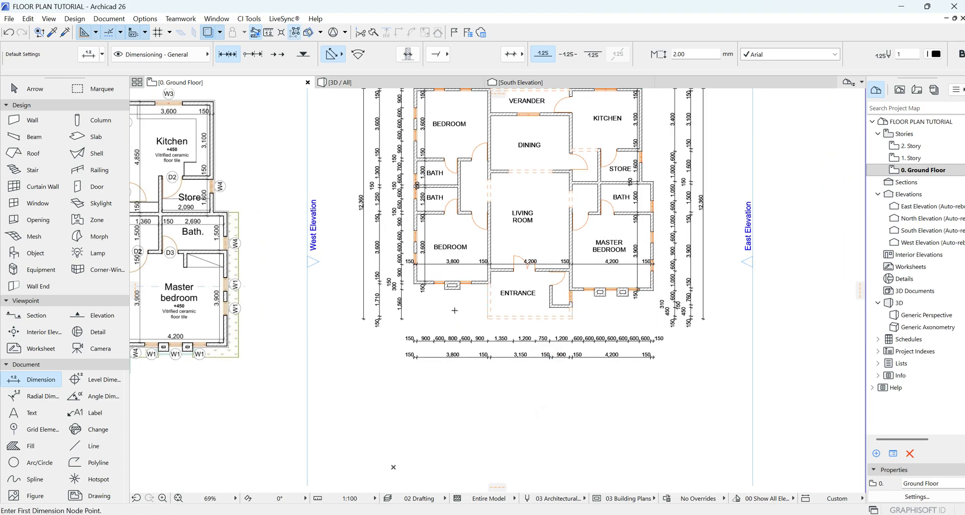
Step: Place an overall south dimension between the south-west and south-east house corners, below the two chains, and leave the Dimension tool
click(414, 284)
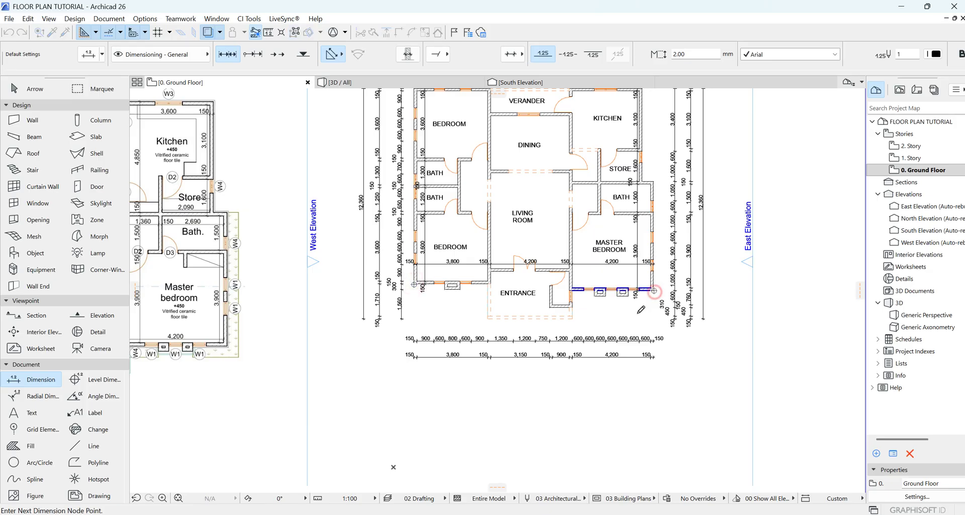
right_click(639, 312)
click(658, 376)
click(541, 371)
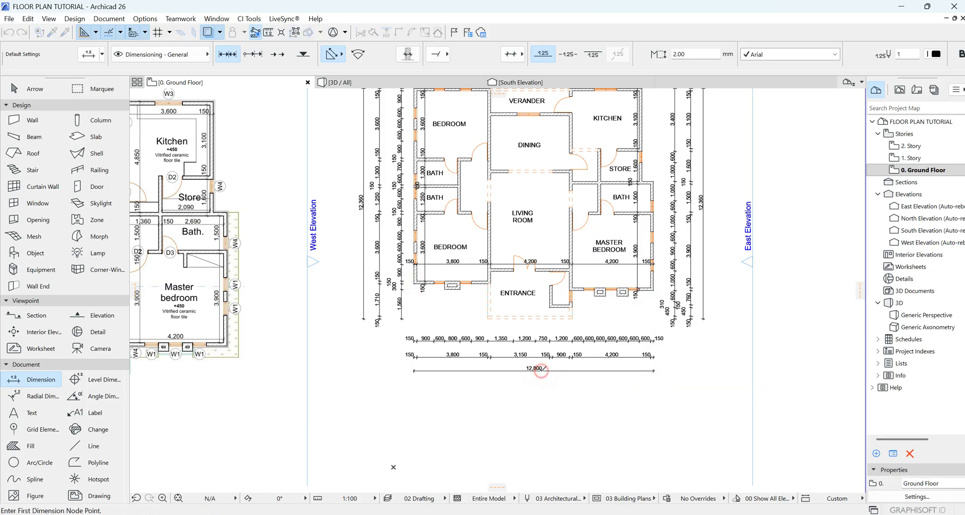
scroll(402, 216, up, 4)
key(Escape)
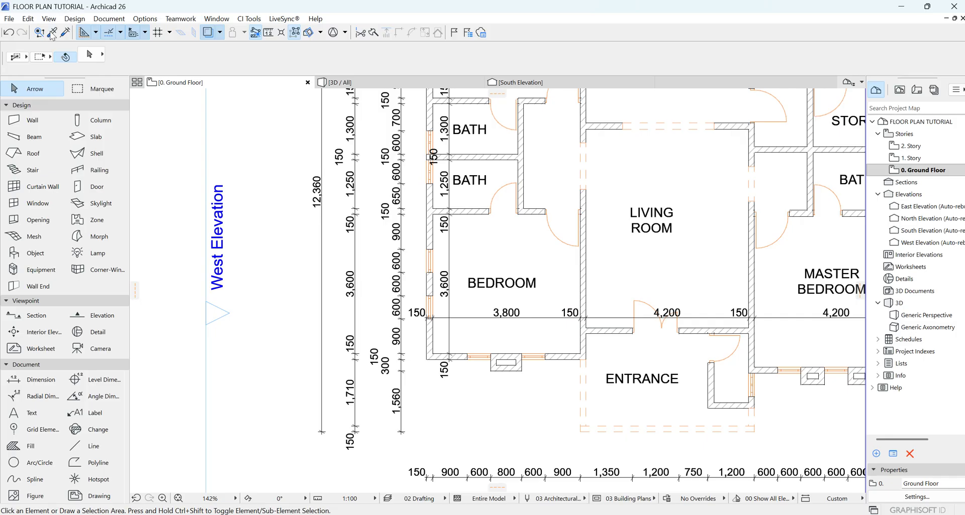
Step: Pick up the settings of the front bedroom's west window and place a matching window in the living room's front wall, west of the double door
click(51, 33)
click(430, 245)
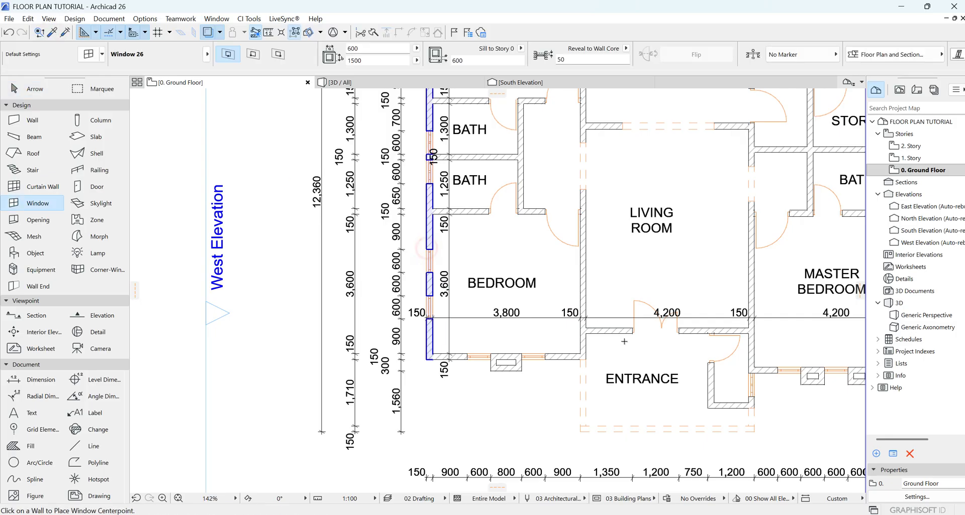
click(606, 331)
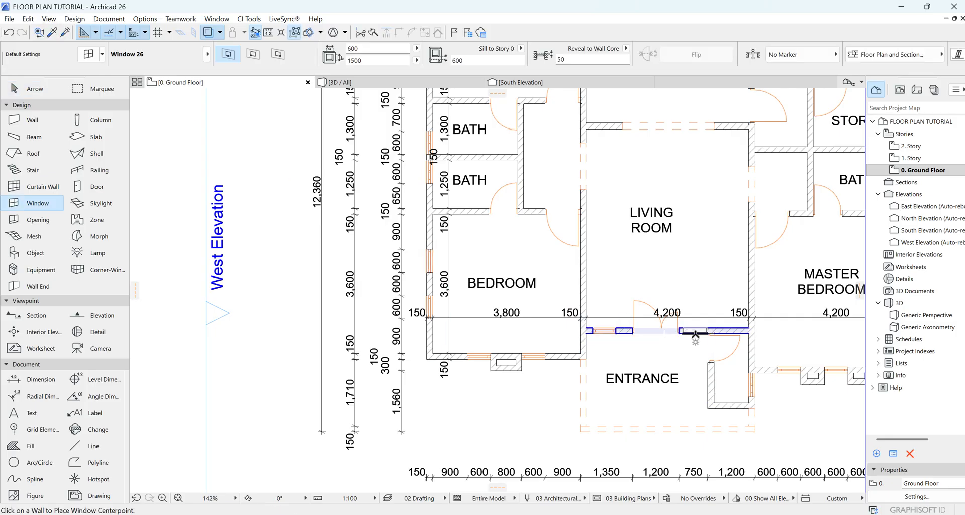
Step: Place a matching window in the living room's front wall, east of the double door, and leave the Window tool
click(693, 330)
click(697, 351)
scroll(655, 327, up, 3)
key(Escape)
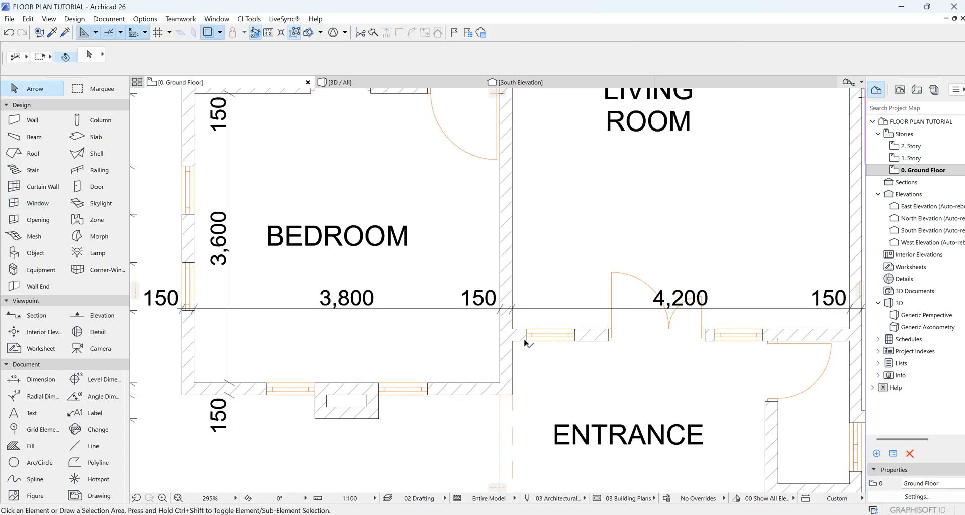
Step: Move the window west of the double door against the east face of the bedroom wall
double_click(525, 341)
click(151, 96)
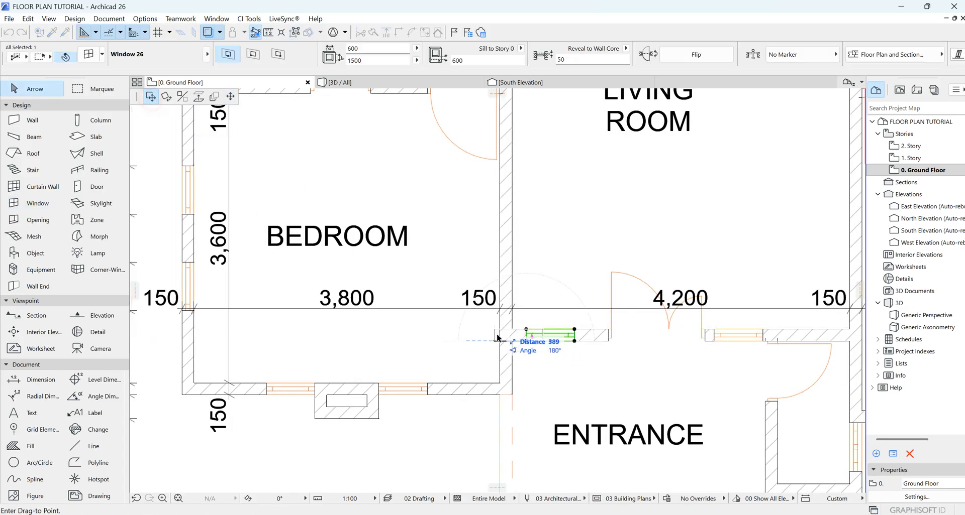
click(512, 336)
scroll(776, 341, up, 3)
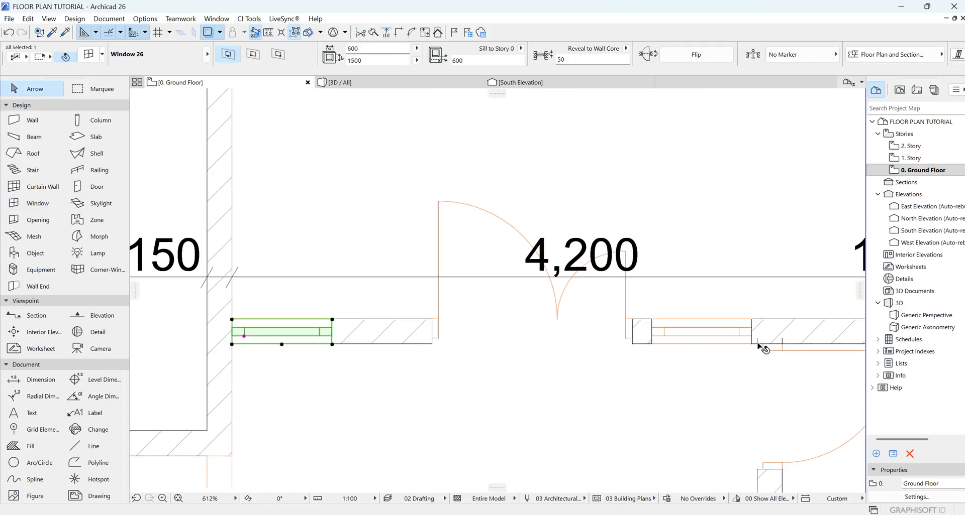
Step: Reposition the entrance double door so that it starts 450 mm east of the west window's east end
click(754, 342)
scroll(513, 334, down, 2)
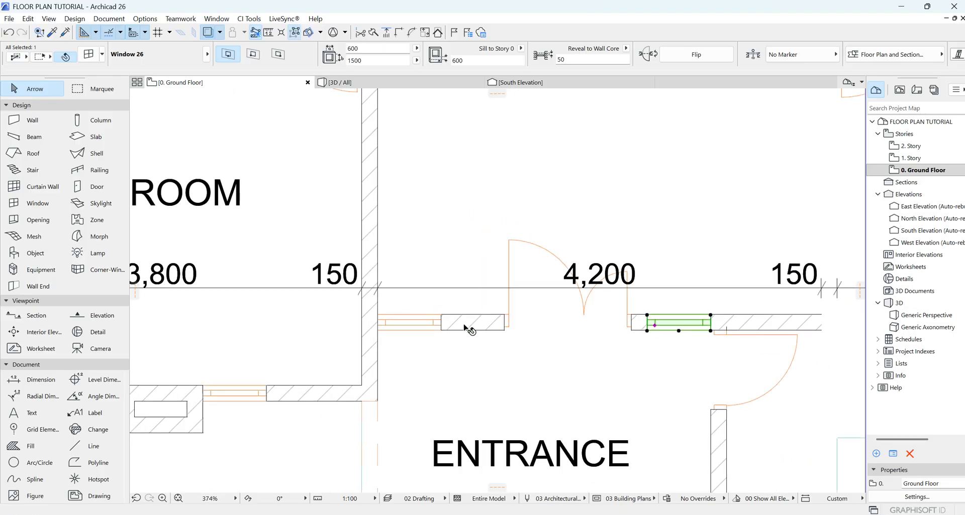
click(515, 330)
click(515, 330)
click(458, 330)
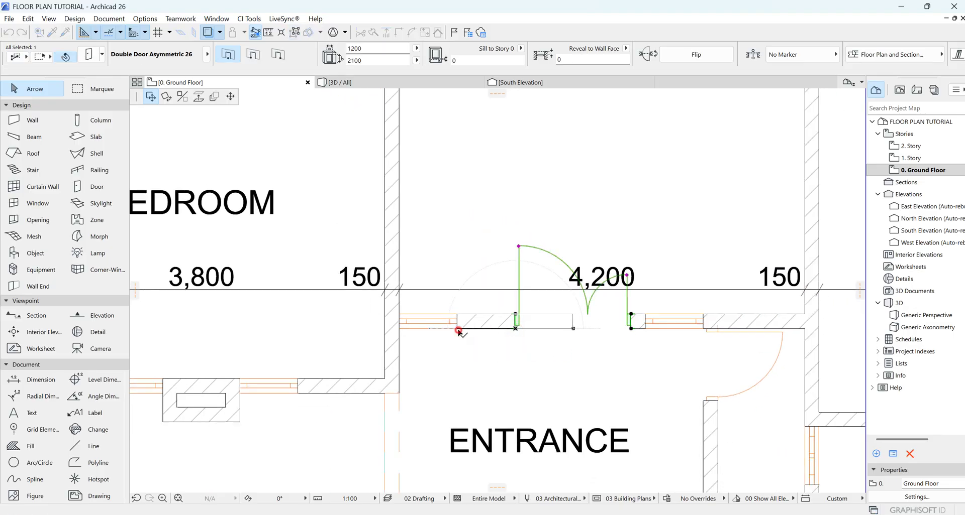
click(458, 330)
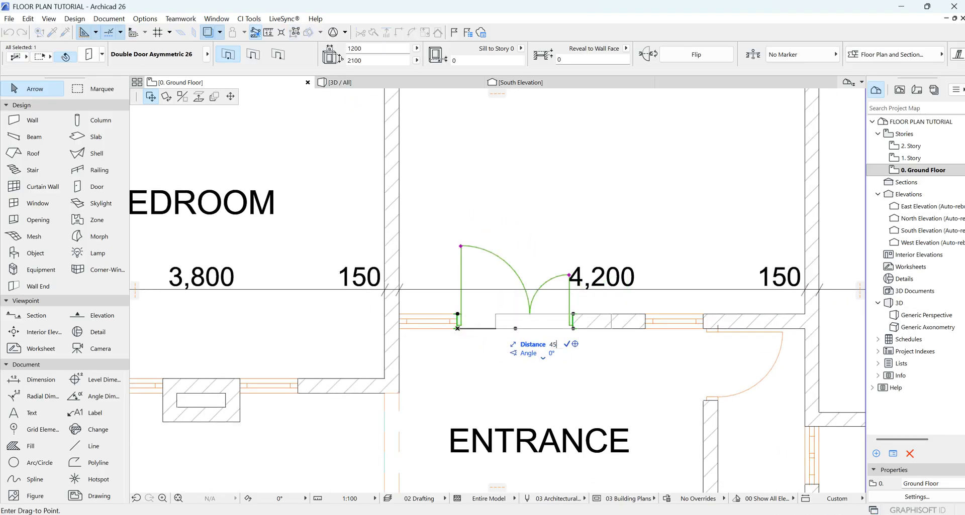
click(538, 329)
scroll(536, 248, down, 4)
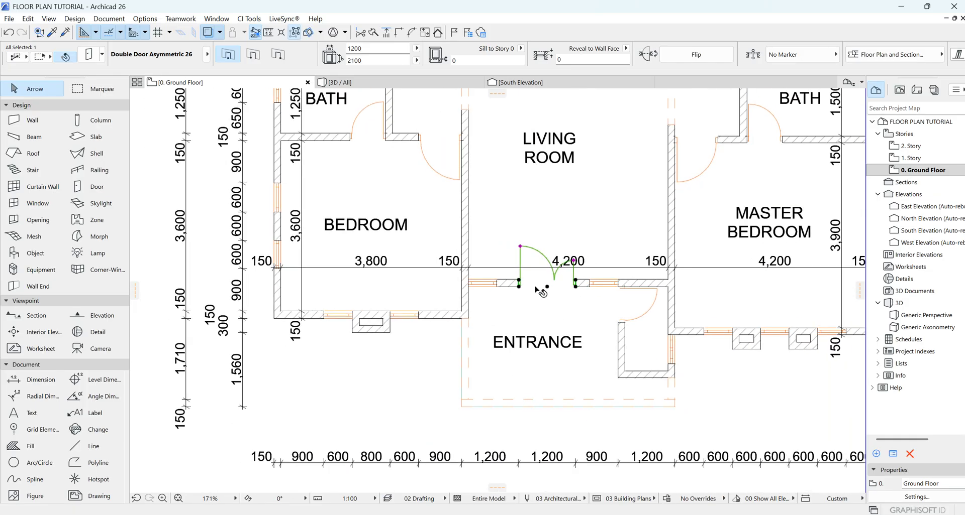
Step: Add points to the first south dimension chain at the west window's east end and the east window's west end beside the entrance door
scroll(536, 354, up, 2)
click(508, 442)
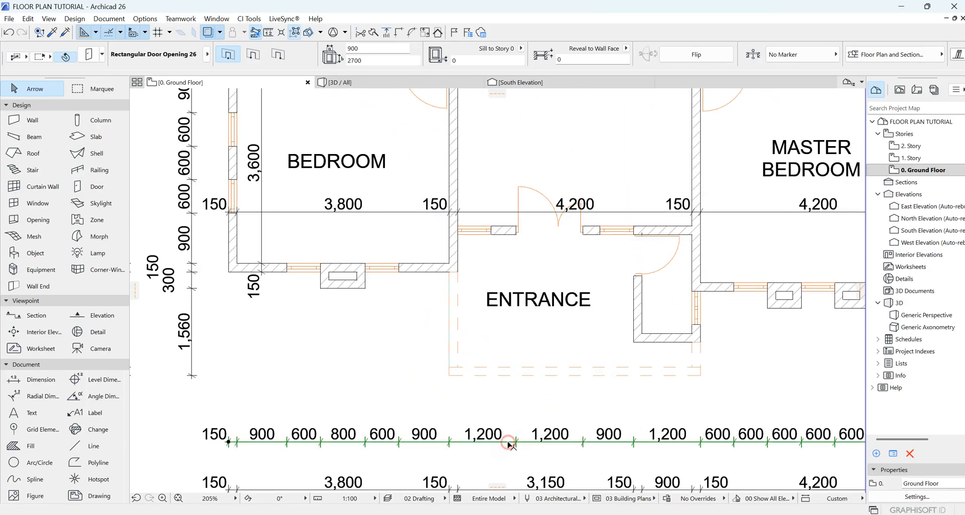
click(508, 442)
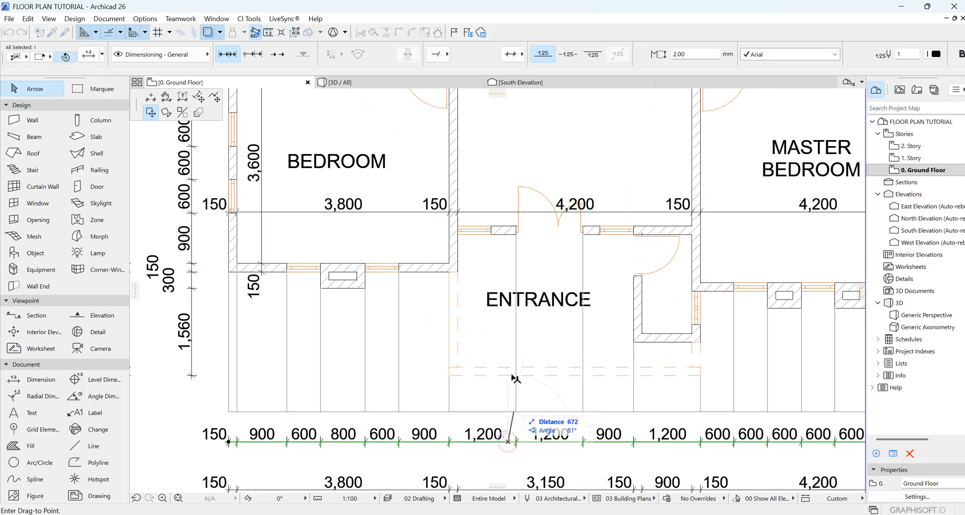
click(152, 99)
click(491, 234)
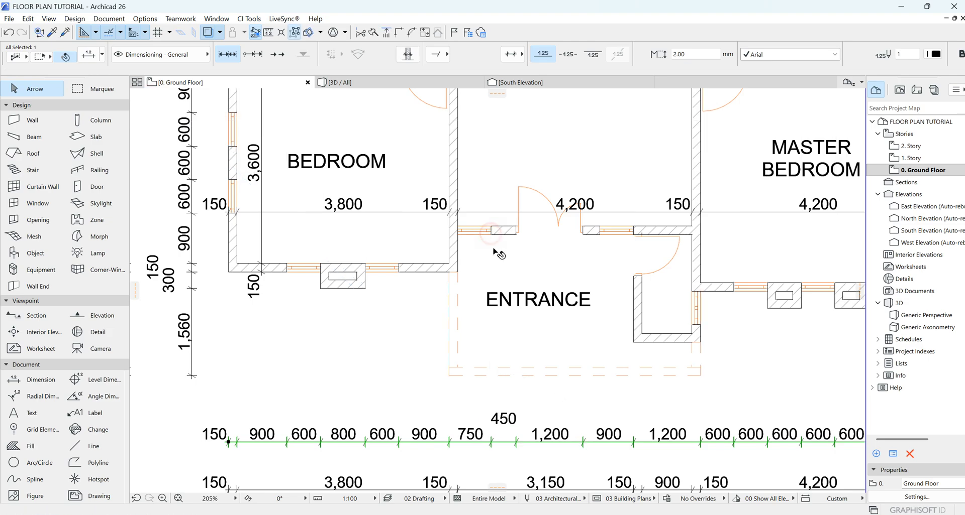
scroll(615, 458, up, 3)
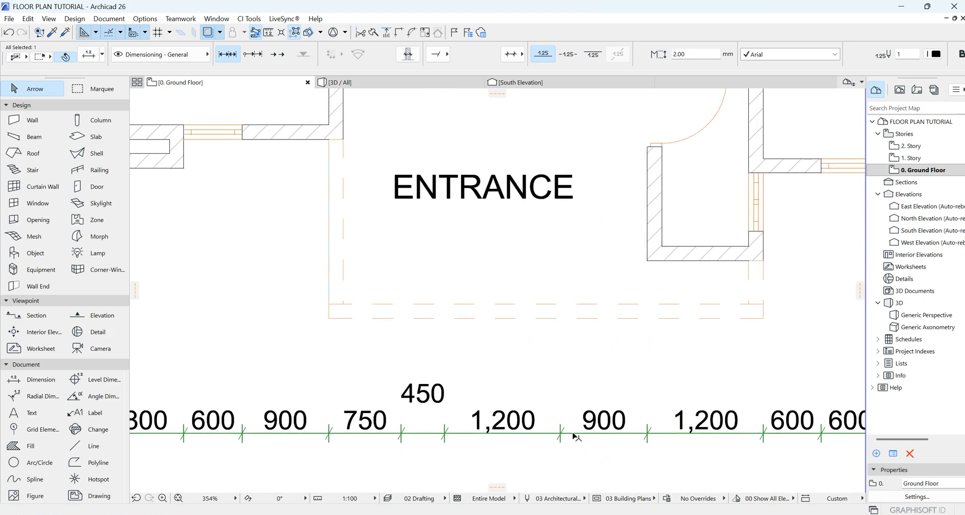
click(573, 434)
scroll(577, 411, down, 2)
click(584, 179)
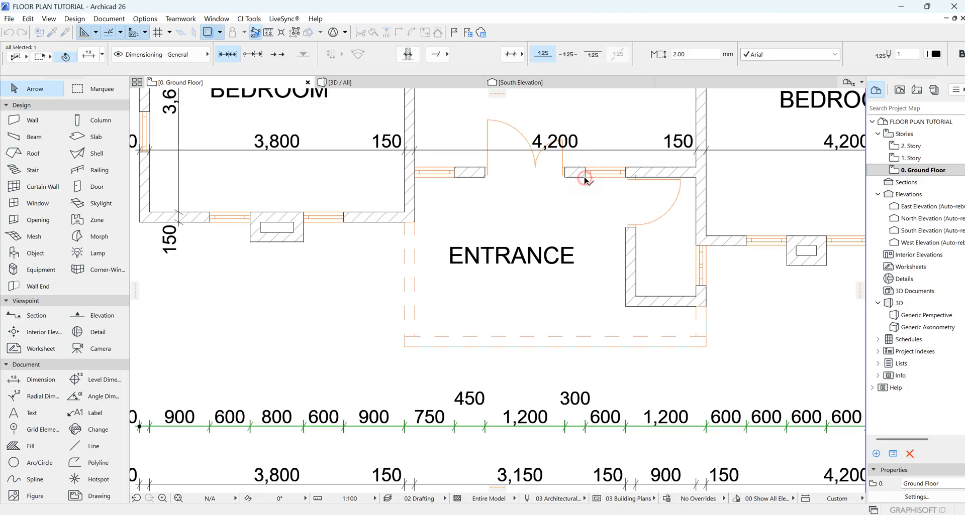
key(Escape)
Step: Draw section line S-01 from south to north through the entrance, living room, dining room and veranda, looking east
scroll(498, 297, down, 5)
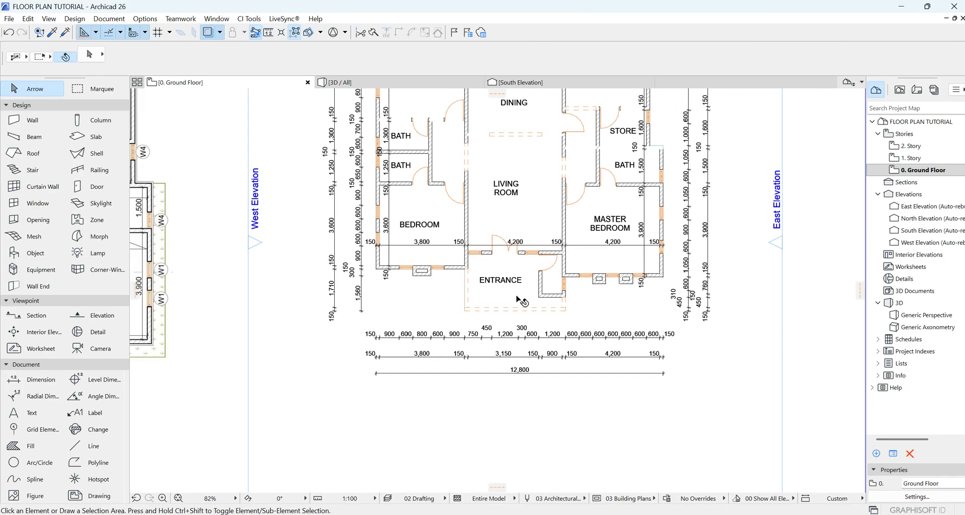
scroll(523, 408, down, 4)
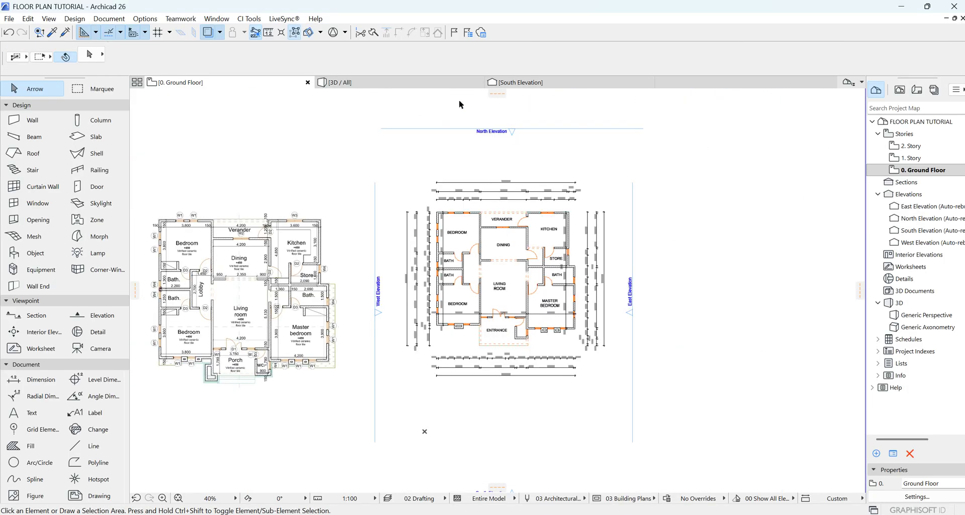
click(36, 317)
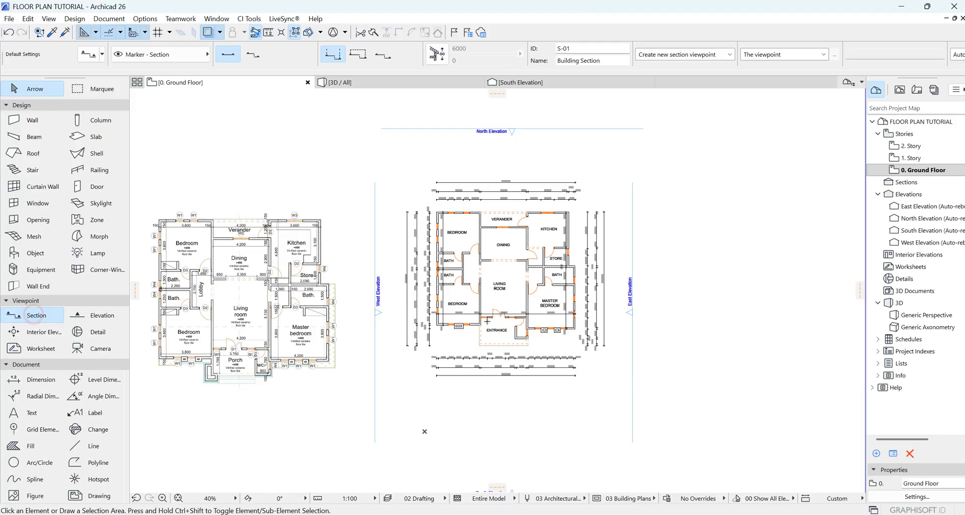
scroll(518, 311, up, 2)
click(488, 421)
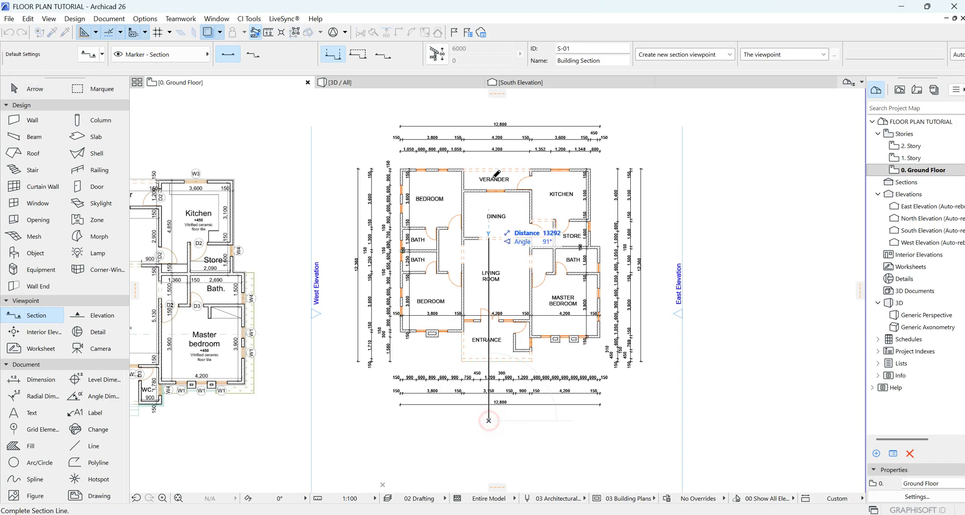
click(488, 116)
click(531, 114)
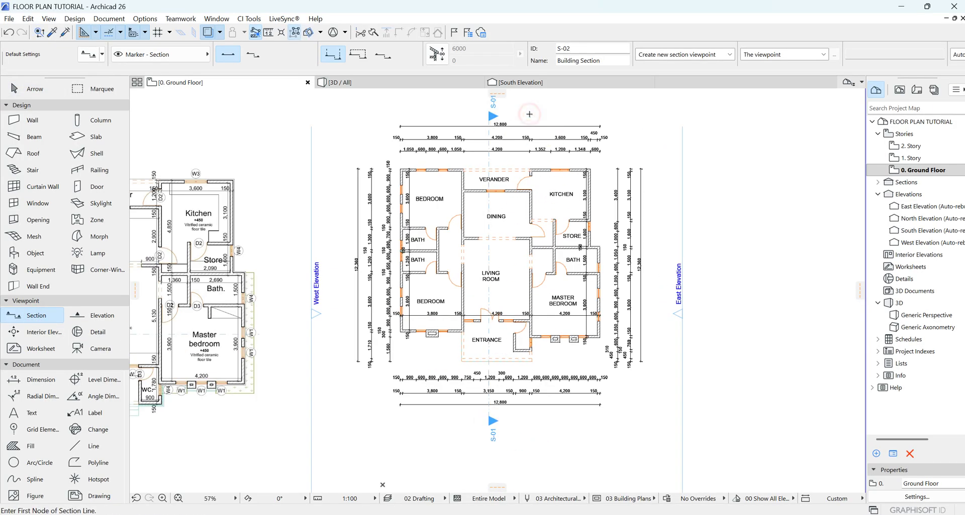
Step: Open the S-01 Building Section view to check the cut through the house
scroll(382, 277, down, 2)
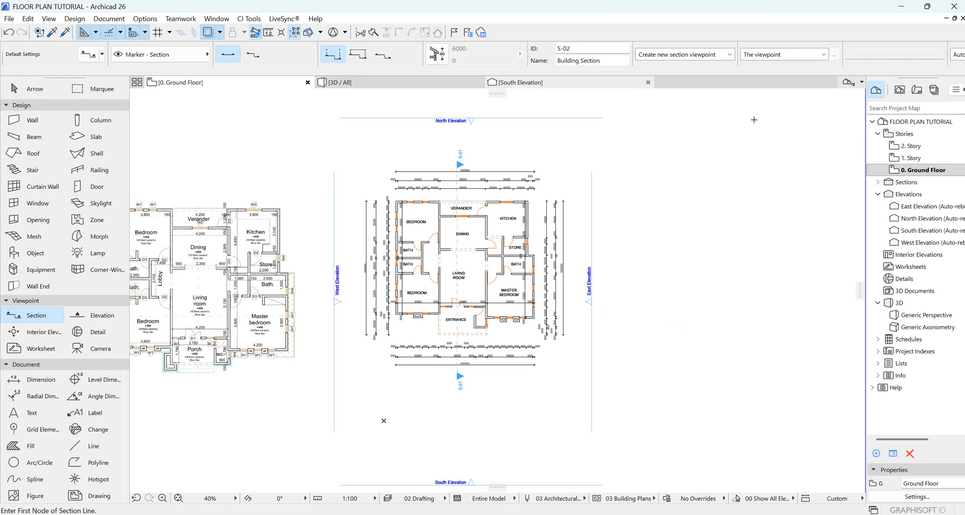
double_click(905, 183)
double_click(919, 194)
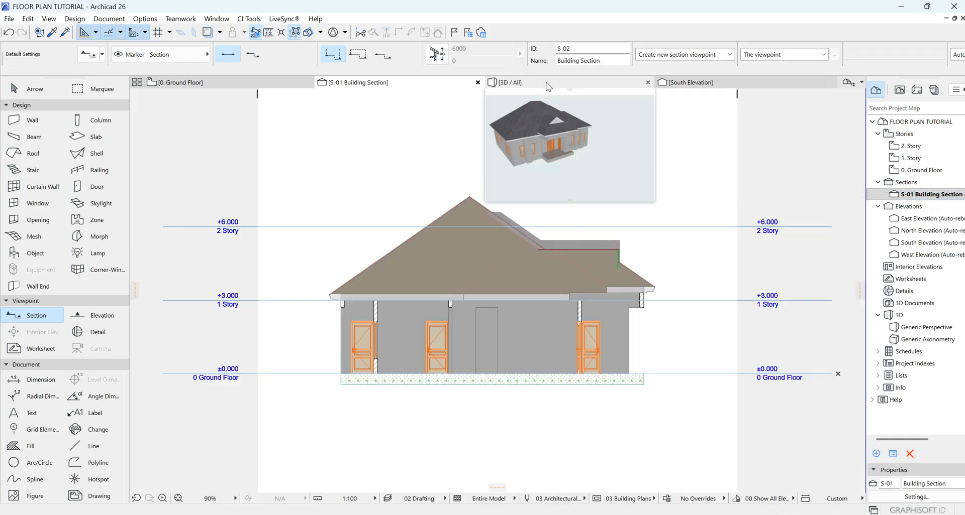
Step: Open the 3D view and examine the house's front facade, with the new windows beside the entrance door, from several angles
click(550, 83)
drag(534, 228, 651, 270)
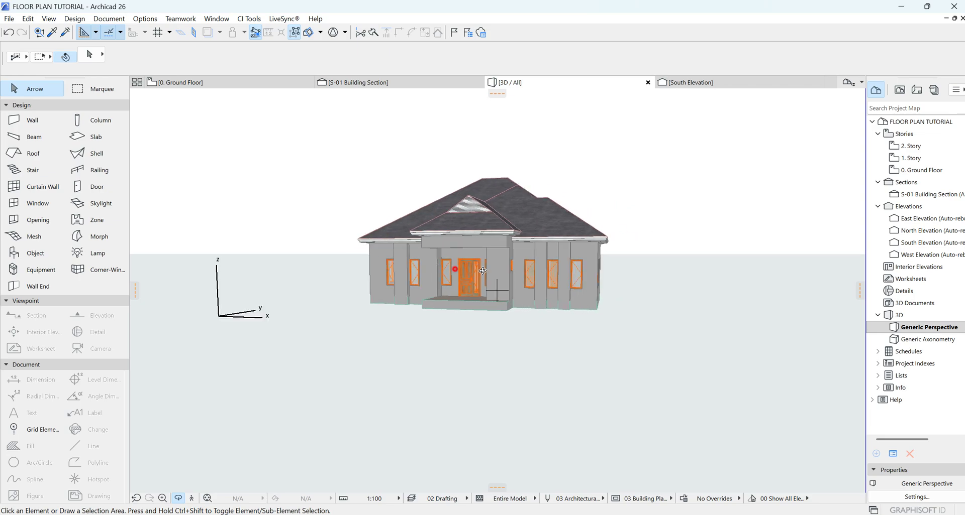
drag(482, 271, 581, 250)
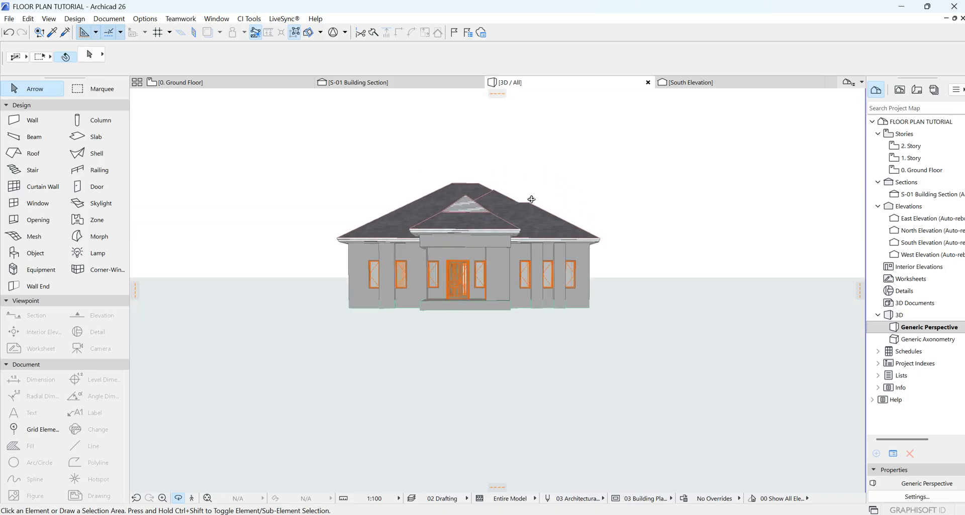
scroll(445, 215, up, 3)
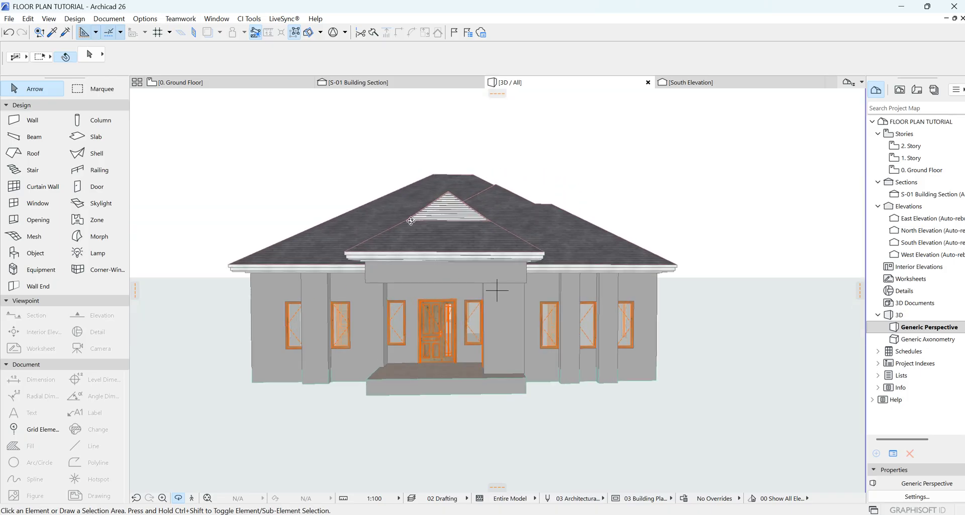
drag(589, 229, 384, 216)
scroll(384, 216, down, 3)
drag(608, 284, 739, 273)
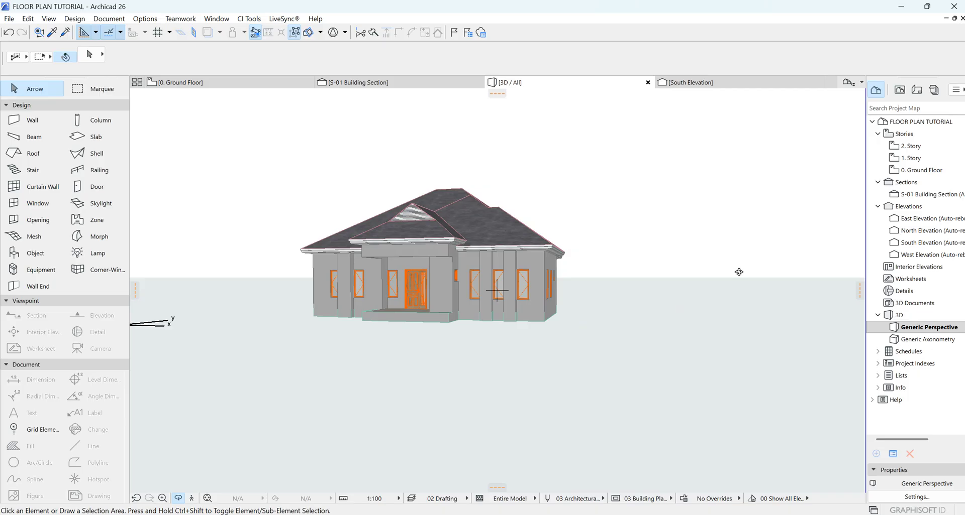